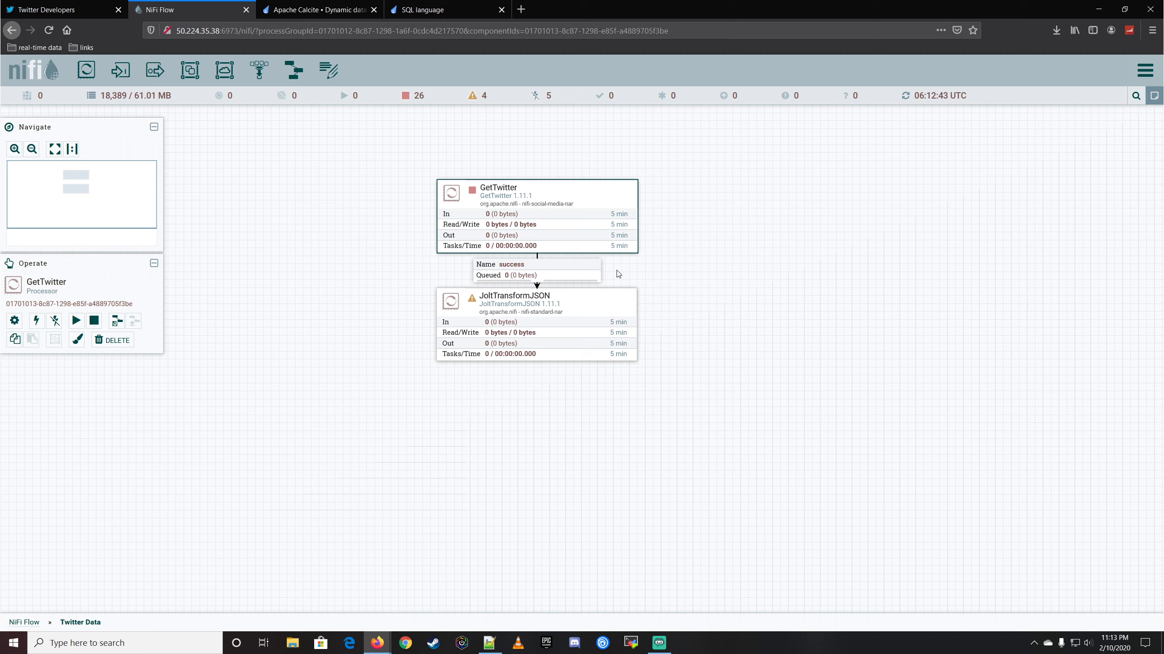
- Add an EvaluateJsonPath processor to the canvas below JoltTransformJSON, finding it with the filter "json"
{"action": "left_click", "coordinate": [592, 304]}
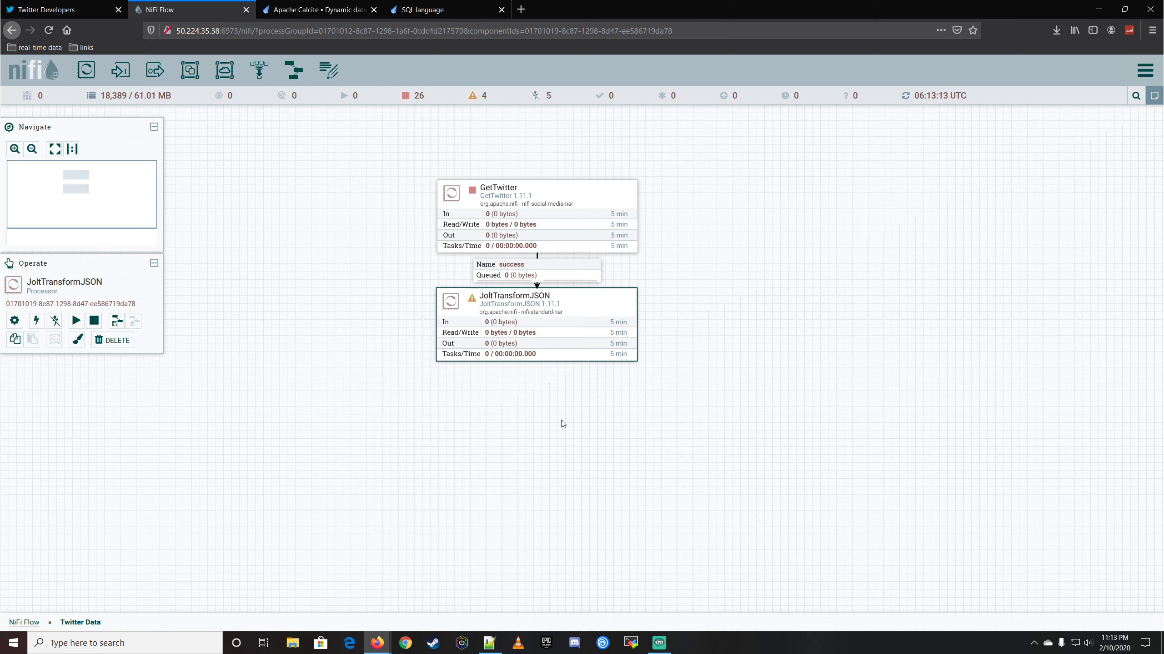
{"action": "left_click_drag", "start_coordinate": [566, 442], "coordinate": [570, 385]}
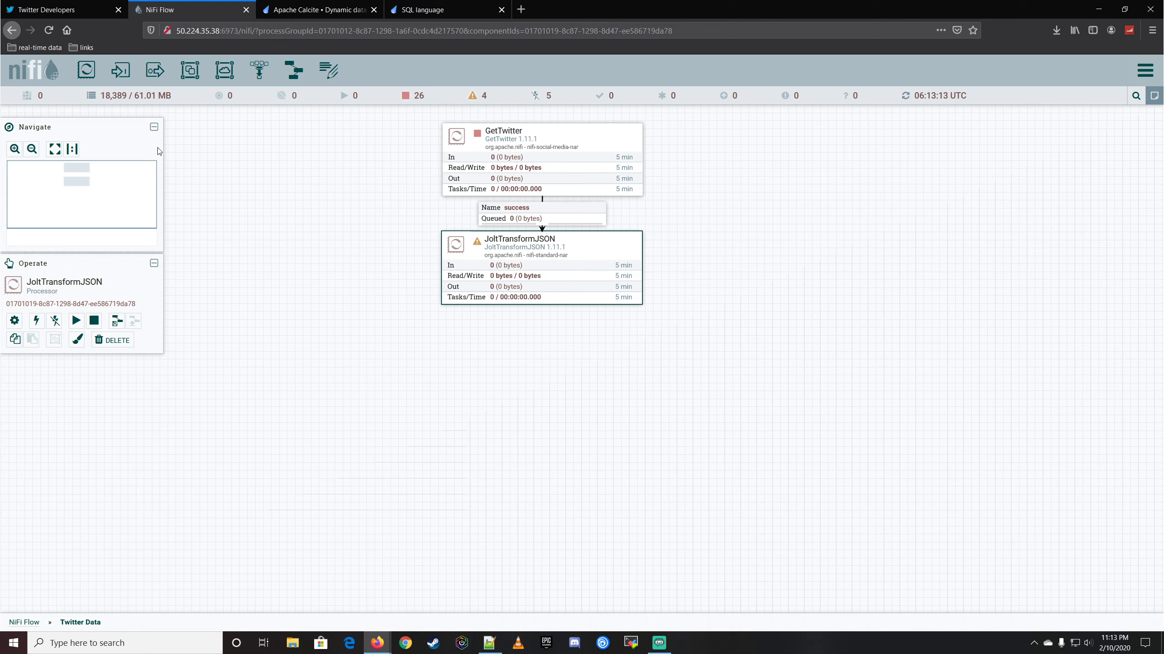
{"action": "left_click_drag", "start_coordinate": [86, 70], "coordinate": [465, 367]}
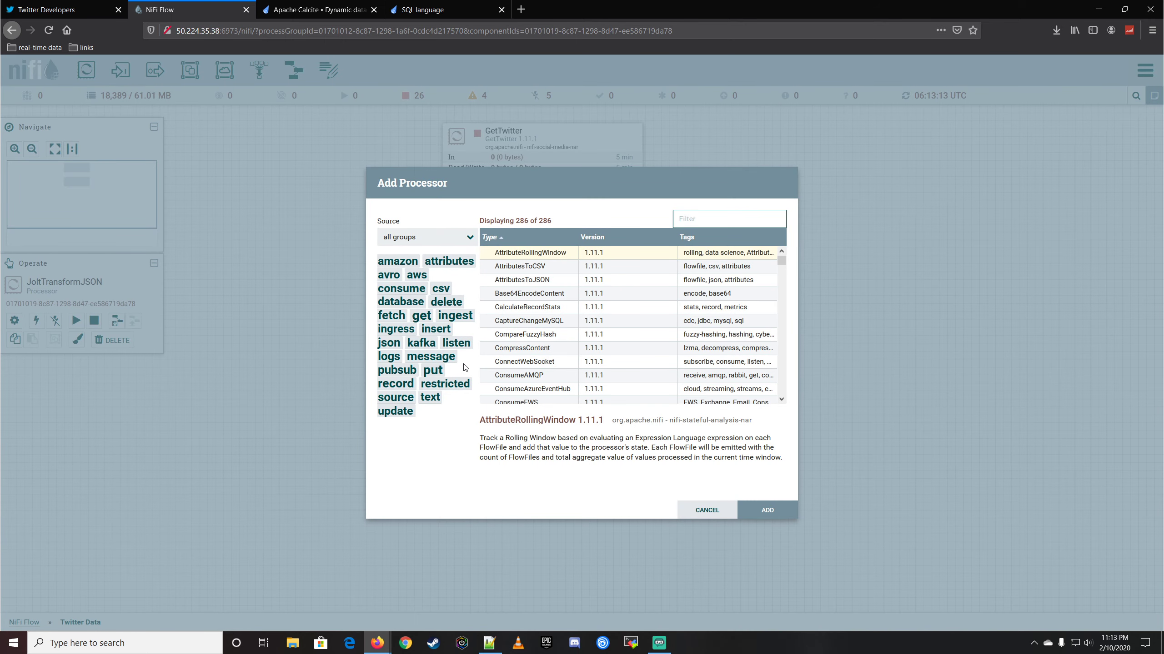
{"action": "type", "text": "json"}
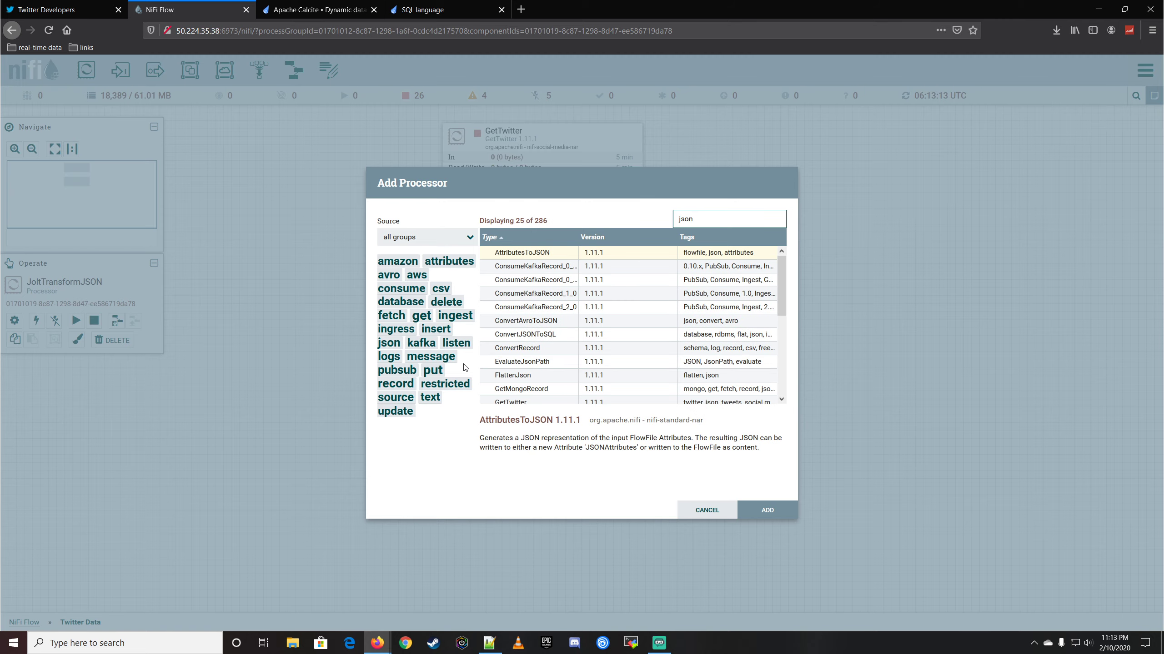
{"action": "left_click", "coordinate": [545, 365]}
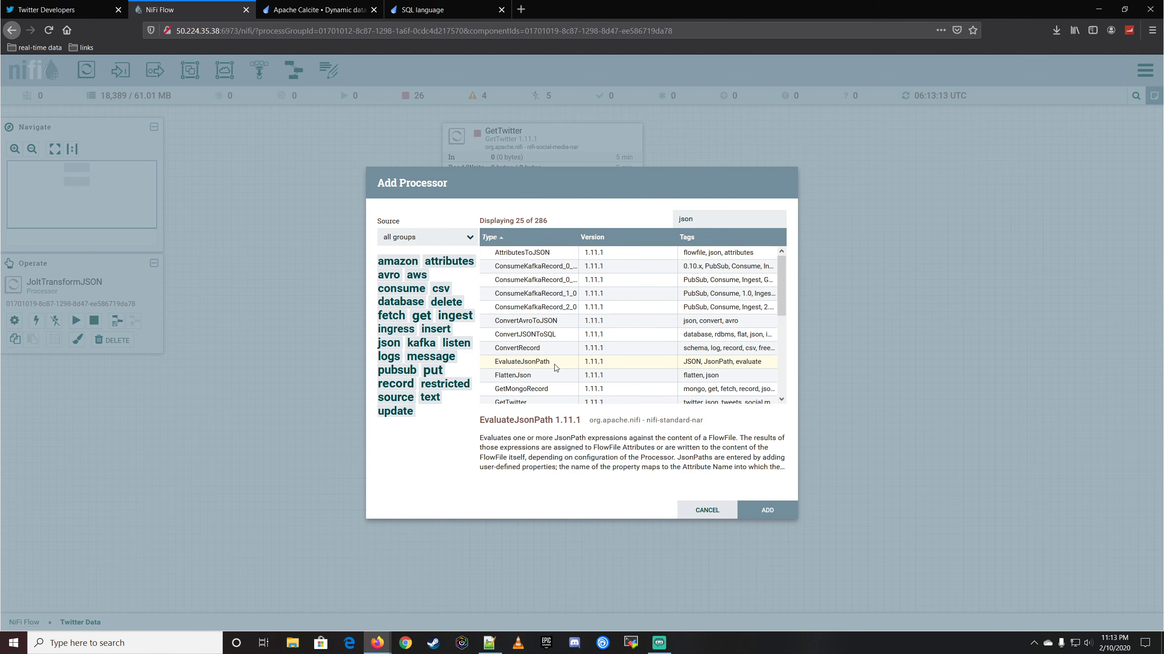
{"action": "double_click", "coordinate": [556, 366]}
- Connect JoltTransformJSON to EvaluateJsonPath for the success relationship and align EvaluateJsonPath directly beneath it
{"action": "left_click_drag", "start_coordinate": [545, 275], "coordinate": [572, 403]}
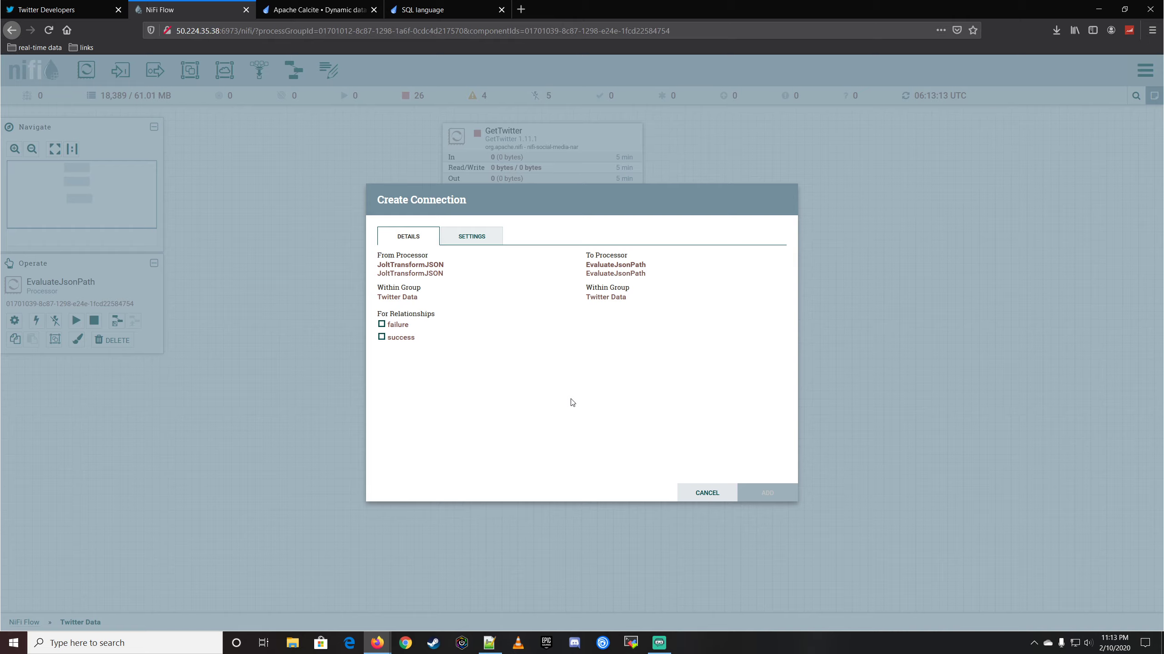
{"action": "left_click", "coordinate": [405, 338]}
{"action": "left_click", "coordinate": [770, 496]}
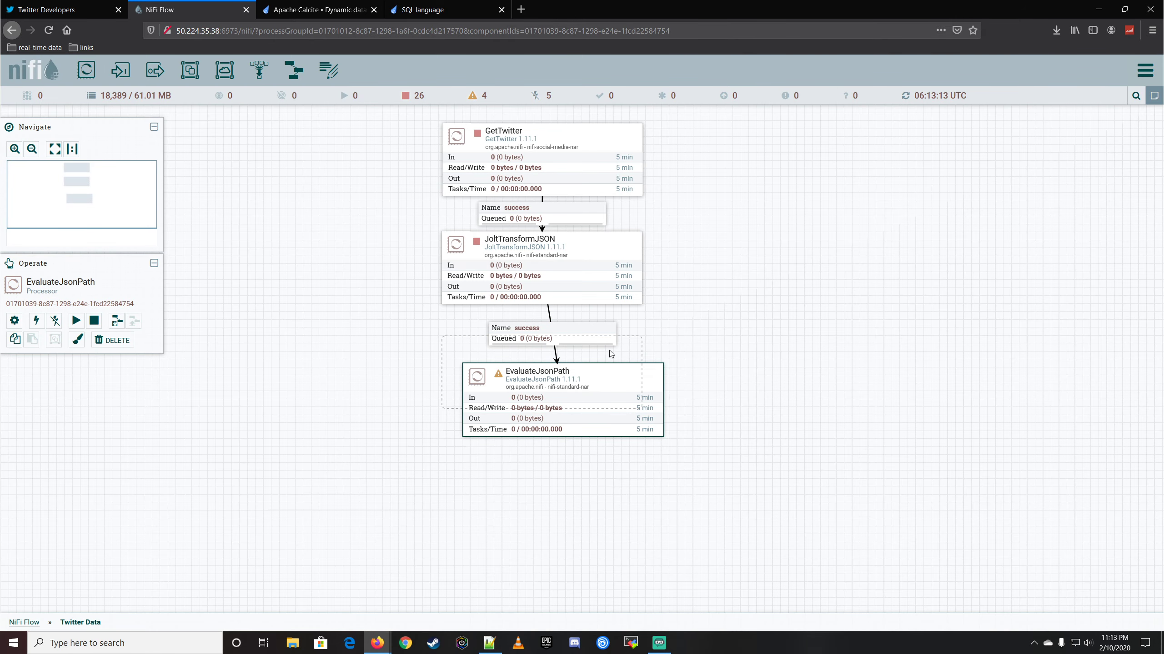
{"action": "left_click_drag", "start_coordinate": [610, 354], "coordinate": [610, 355]}
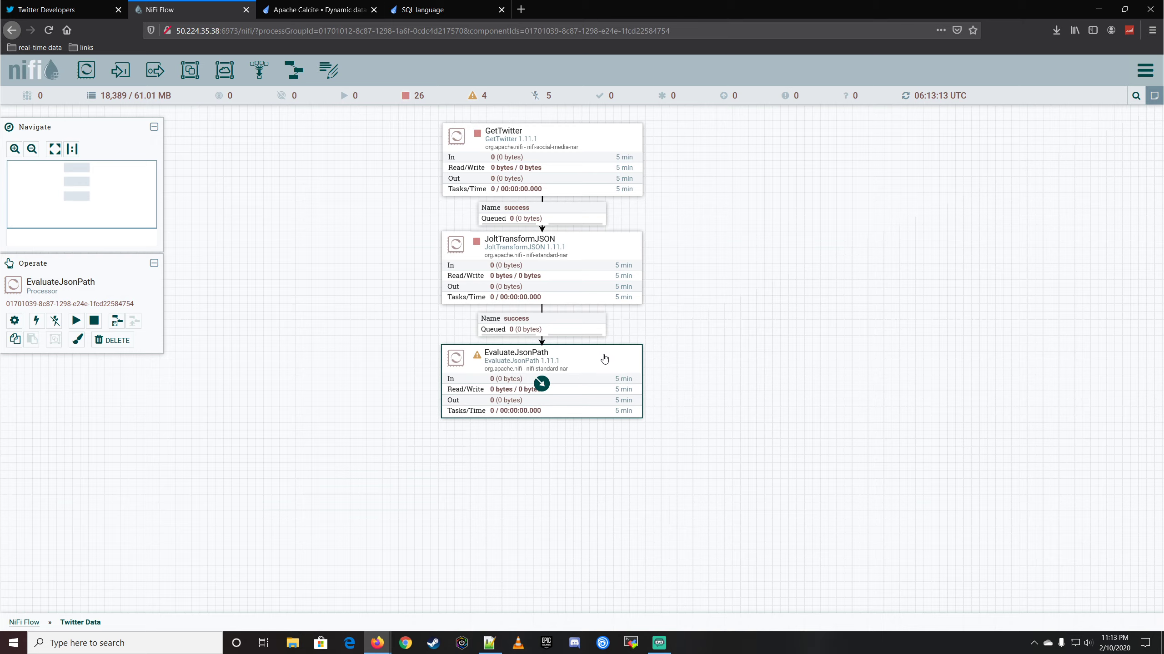
- Add a property called name with the value $.name to the EvaluateJsonPath processor's configuration
{"action": "double_click", "coordinate": [607, 357]}
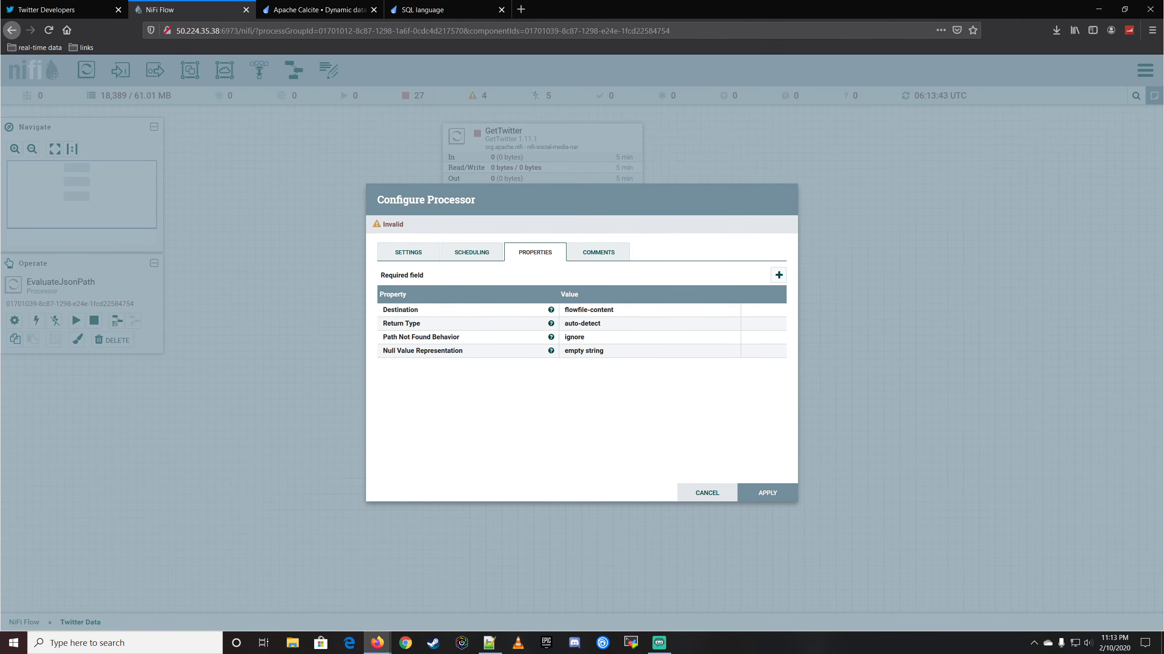
{"action": "key", "text": "alt+Tab"}
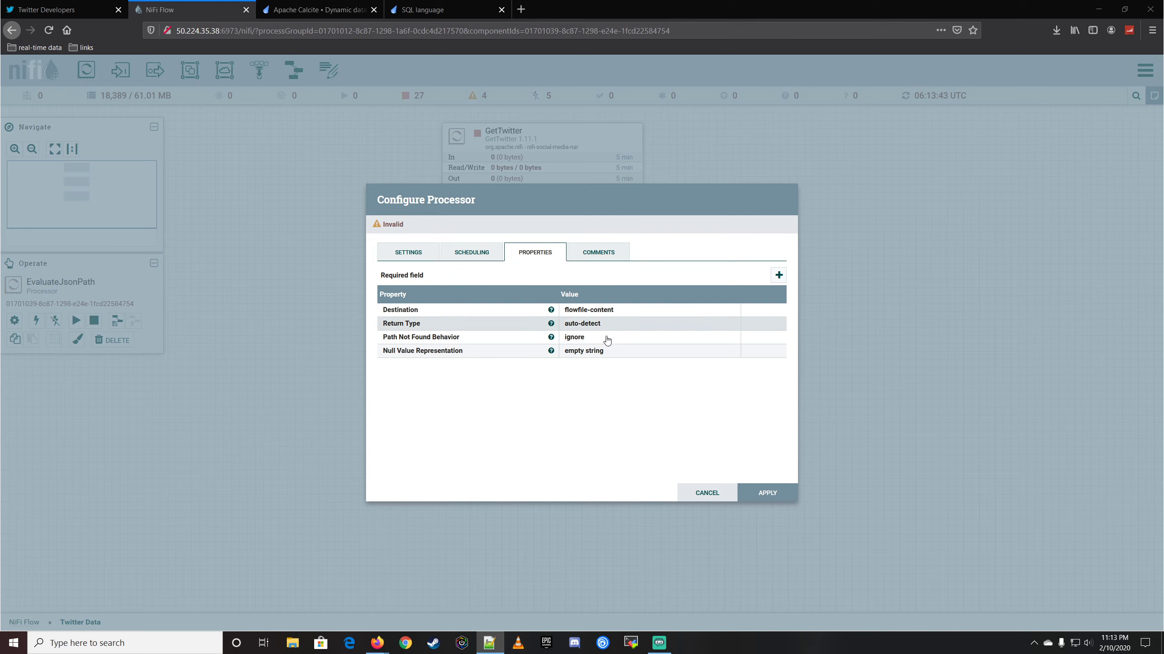
{"action": "left_click", "coordinate": [778, 275]}
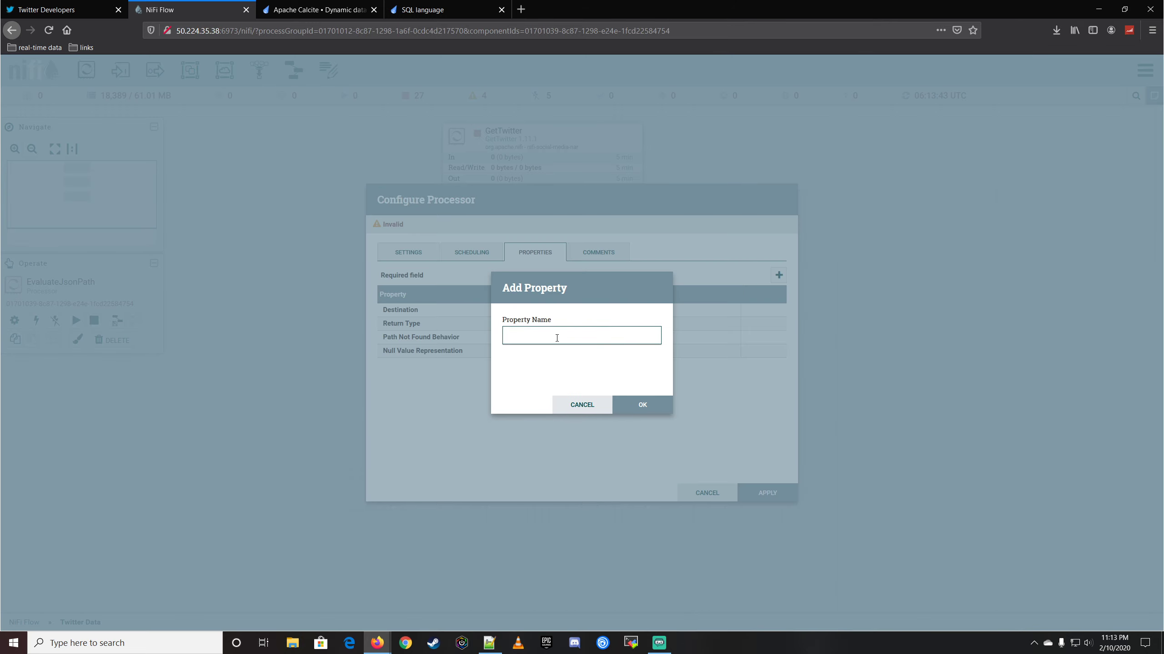
{"action": "type", "text": "name"}
{"action": "left_click", "coordinate": [641, 404]}
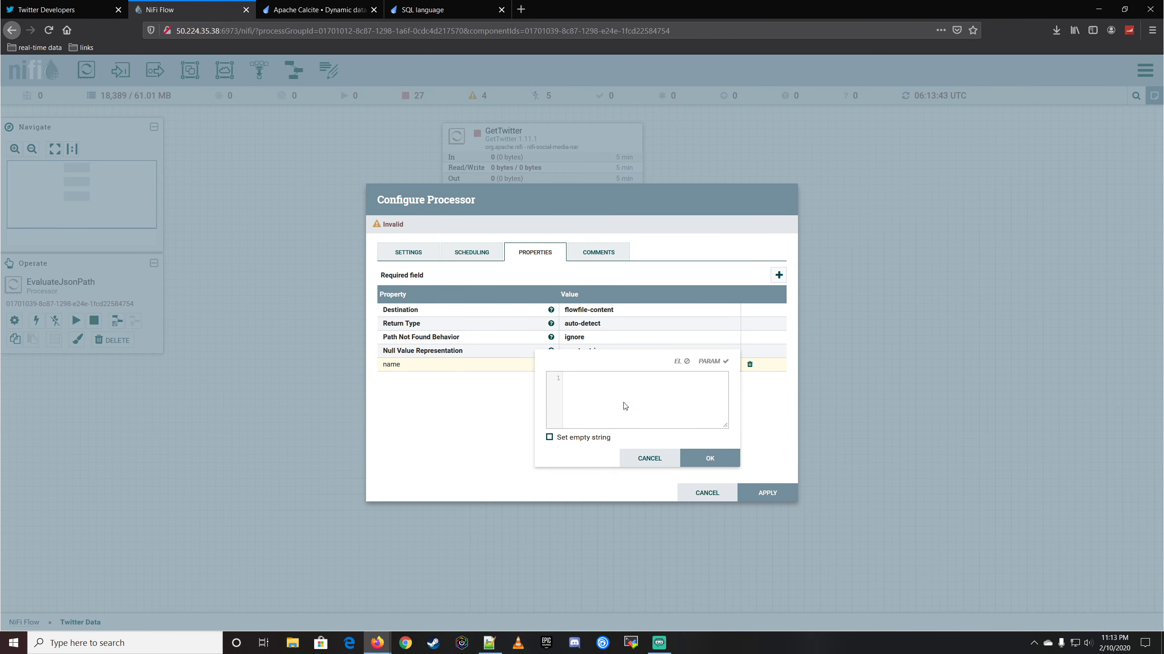
{"action": "type", "text": "$.name"}
{"action": "key", "text": "Return"}
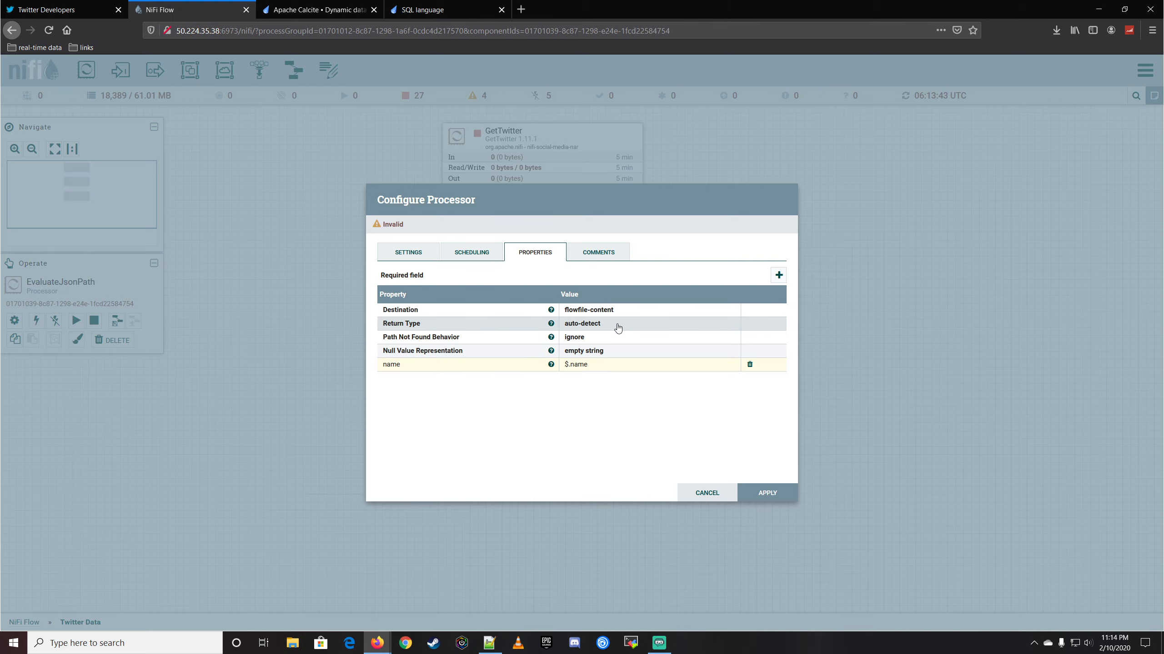
- Set the EvaluateJsonPath Destination property to flowfile-attribute and apply the configuration
{"action": "left_click", "coordinate": [621, 312]}
{"action": "left_click", "coordinate": [621, 313]}
{"action": "left_click", "coordinate": [614, 333]}
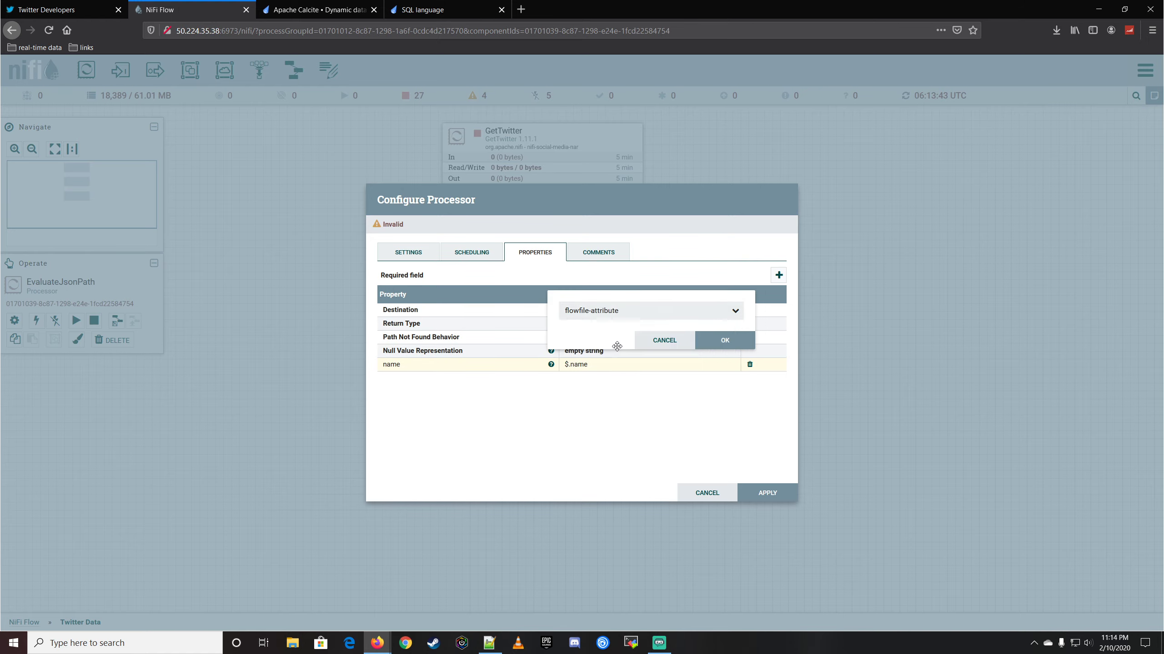
{"action": "left_click", "coordinate": [724, 340]}
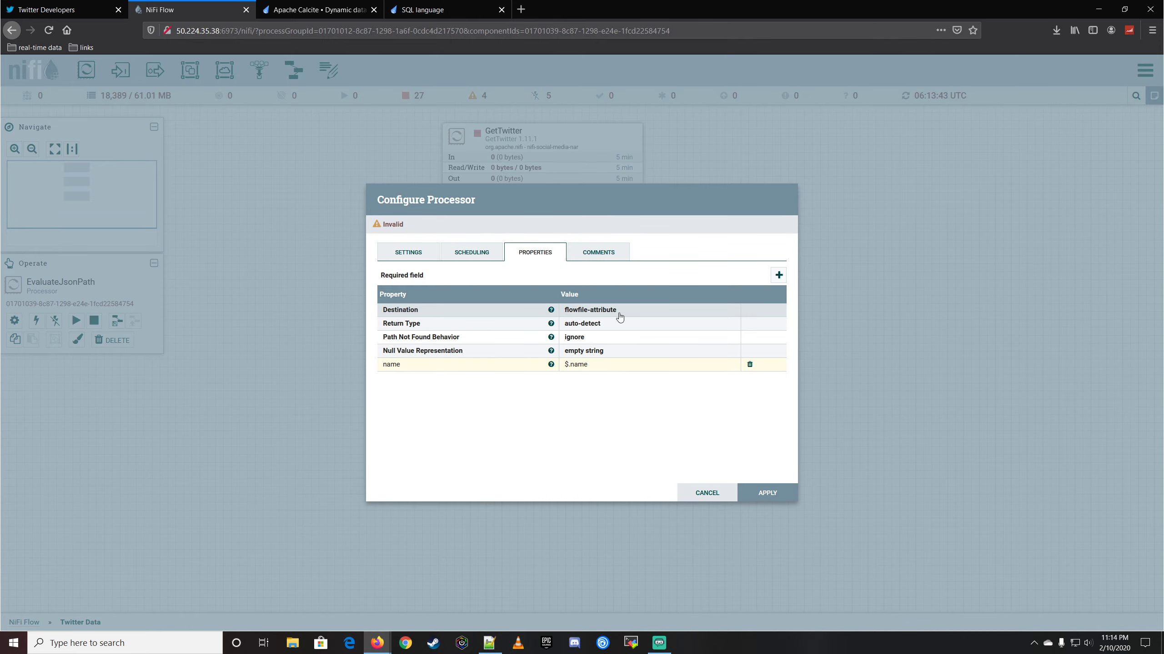
{"action": "left_click", "coordinate": [759, 490]}
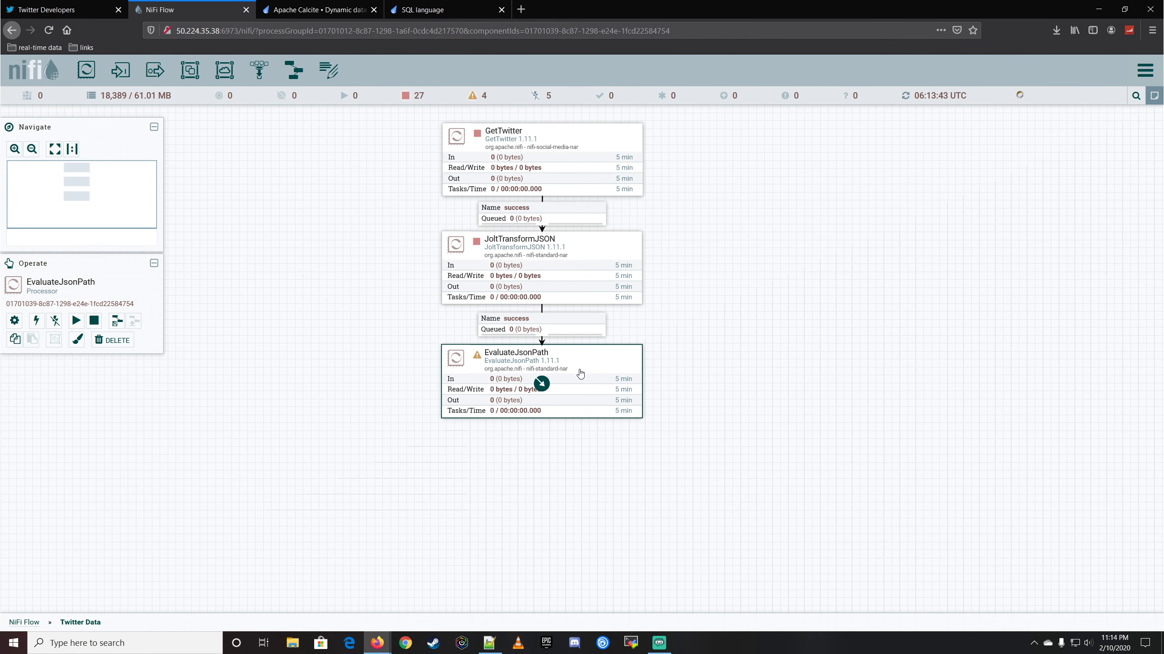
- Add a QueryRecord processor to the canvas below EvaluateJsonPath, filtering the processor types by "queryr"
{"action": "mouse_move", "coordinate": [668, 415]}
{"action": "left_mouse_down"}
{"action": "mouse_move", "coordinate": [660, 384]}
{"action": "mouse_move", "coordinate": [659, 405]}
{"action": "left_mouse_up"}
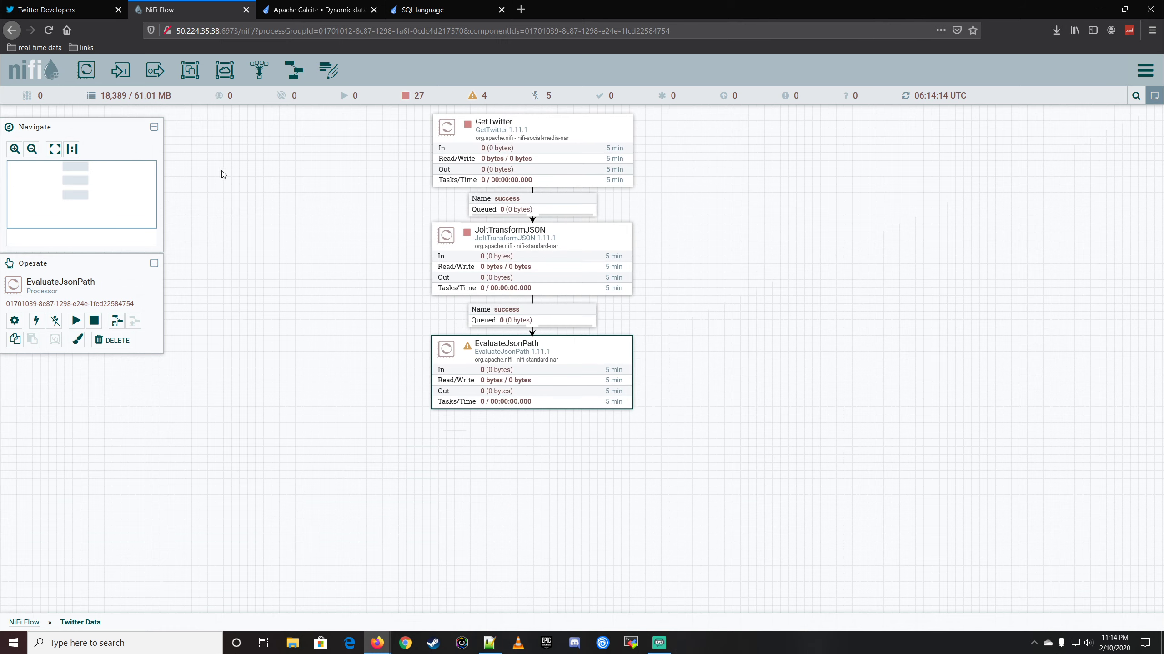
{"action": "left_click_drag", "start_coordinate": [86, 70], "coordinate": [371, 430]}
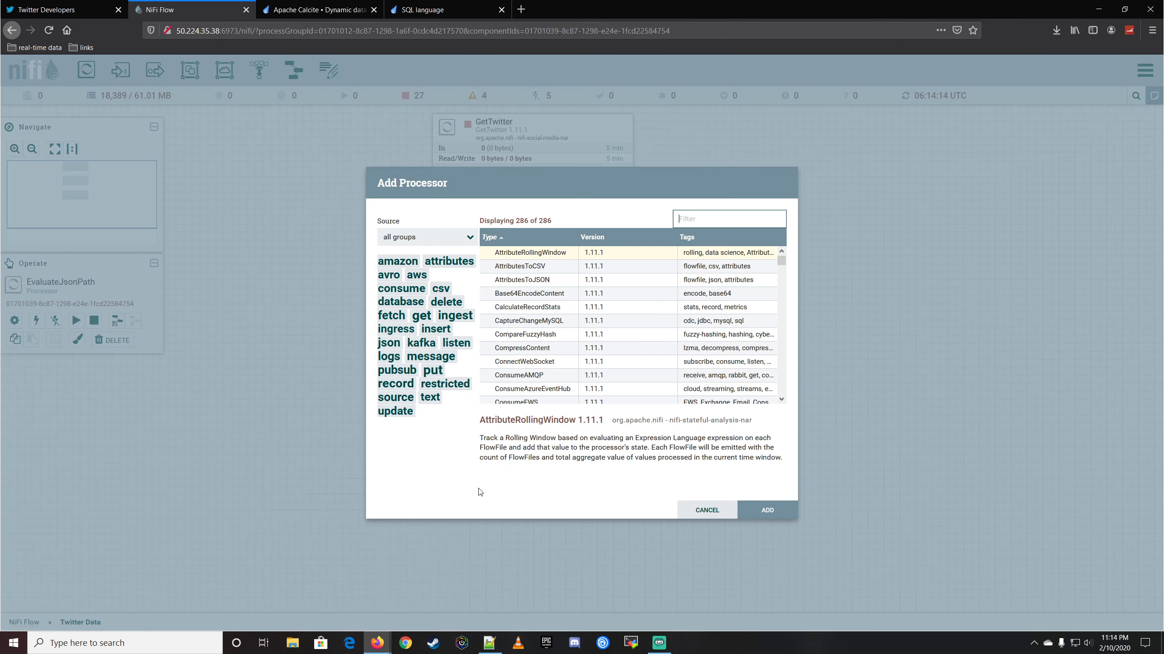
{"action": "type", "text": "query"}
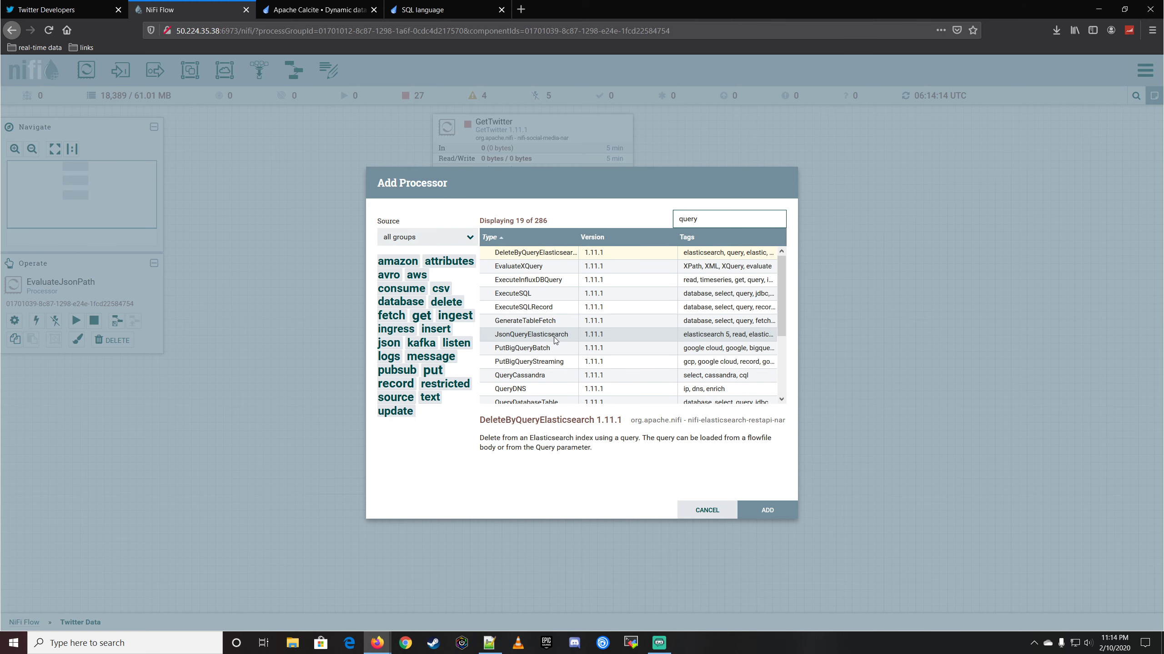
{"action": "type", "text": "r"}
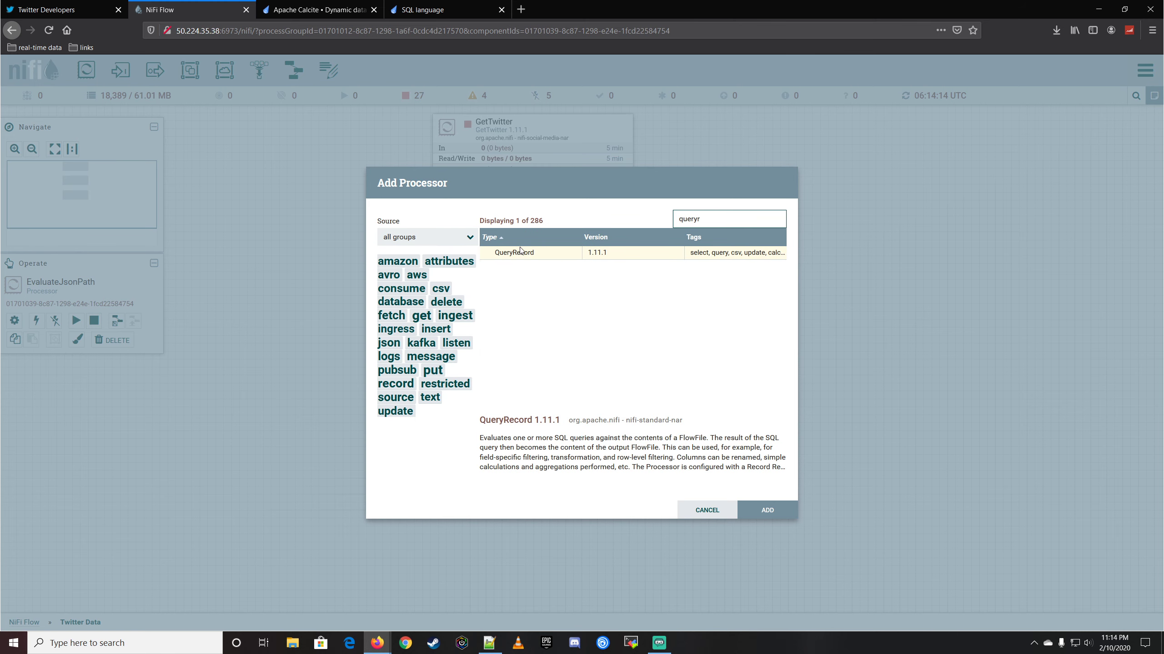
{"action": "double_click", "coordinate": [542, 254]}
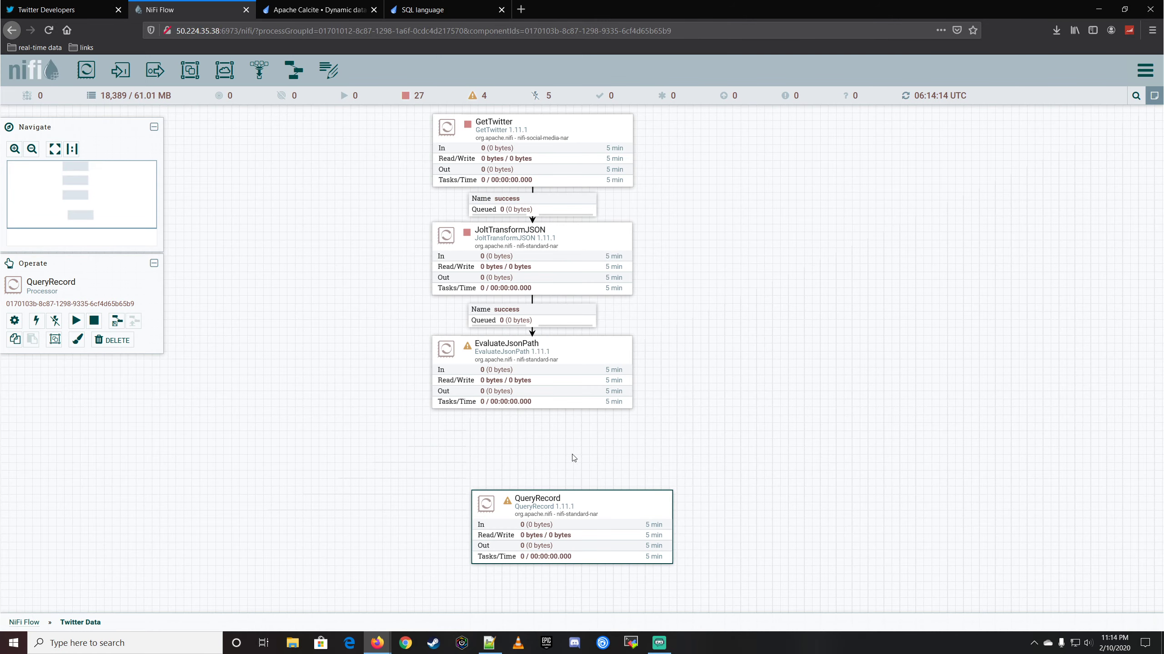
- Connect EvaluateJsonPath to QueryRecord for the matched relationship
{"action": "left_click_drag", "start_coordinate": [536, 380], "coordinate": [594, 530]}
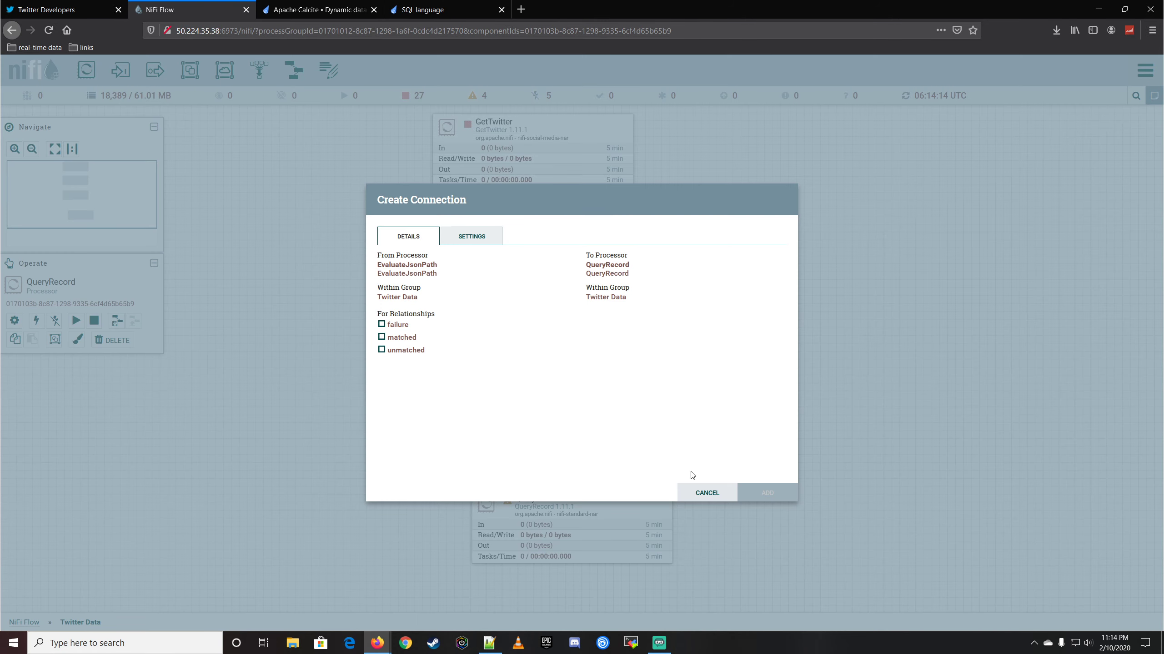
{"action": "left_click", "coordinate": [381, 337]}
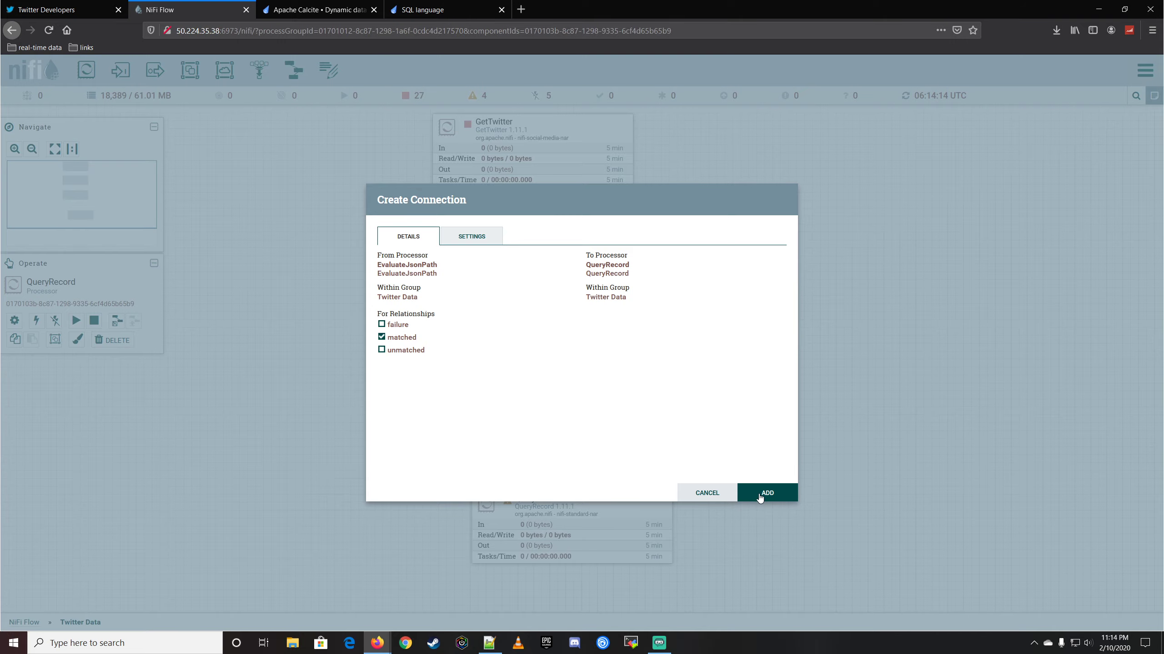
{"action": "left_click", "coordinate": [761, 494]}
- Set EvaluateJsonPath to automatically terminate its failure and unmatched relationships and apply the change
{"action": "double_click", "coordinate": [570, 352]}
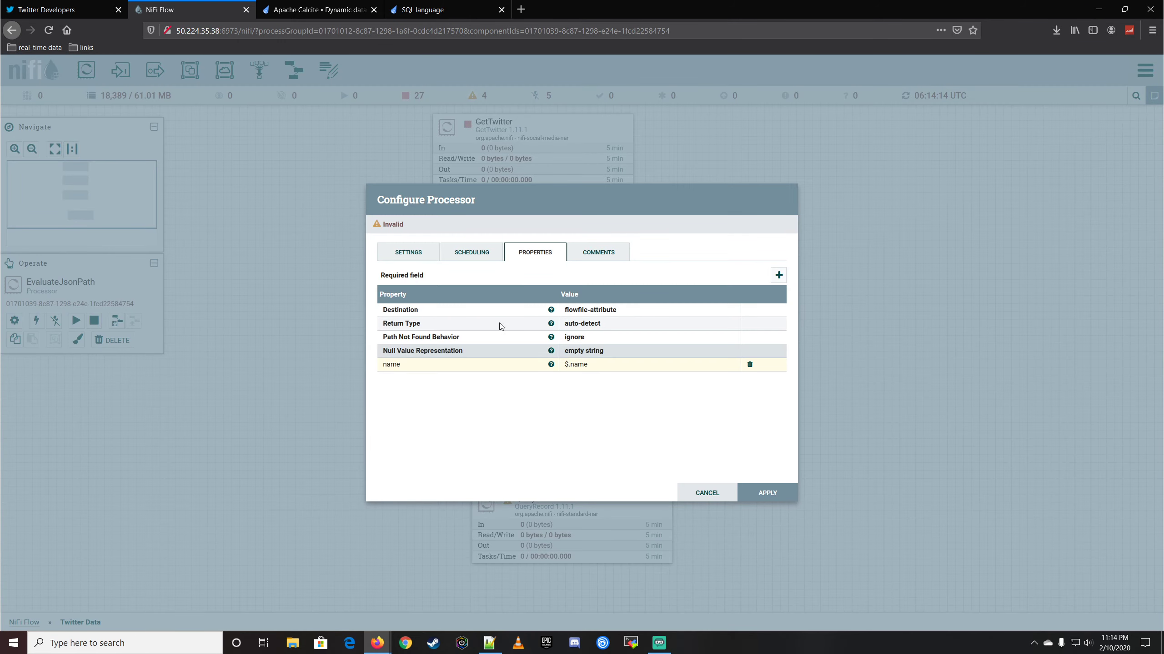
{"action": "left_click", "coordinate": [414, 253]}
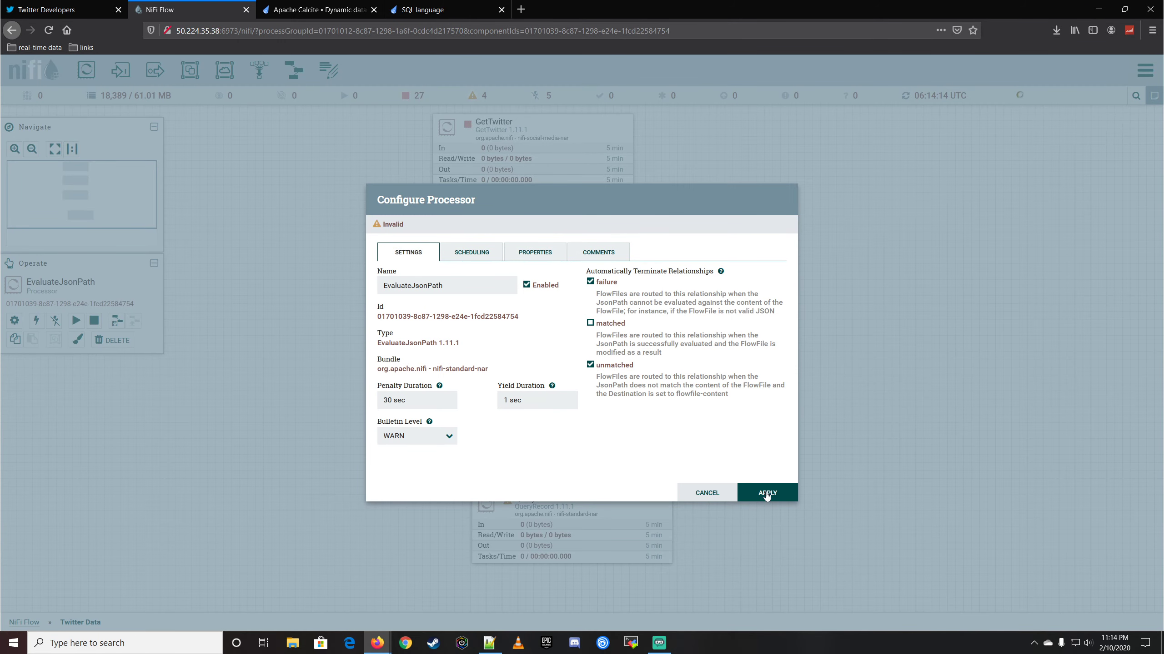
{"action": "left_click", "coordinate": [766, 493]}
- Line up QueryRecord and EvaluateJsonPath in the same column as the other processors with even, tight spacing
{"action": "left_click_drag", "start_coordinate": [649, 506], "coordinate": [607, 461]}
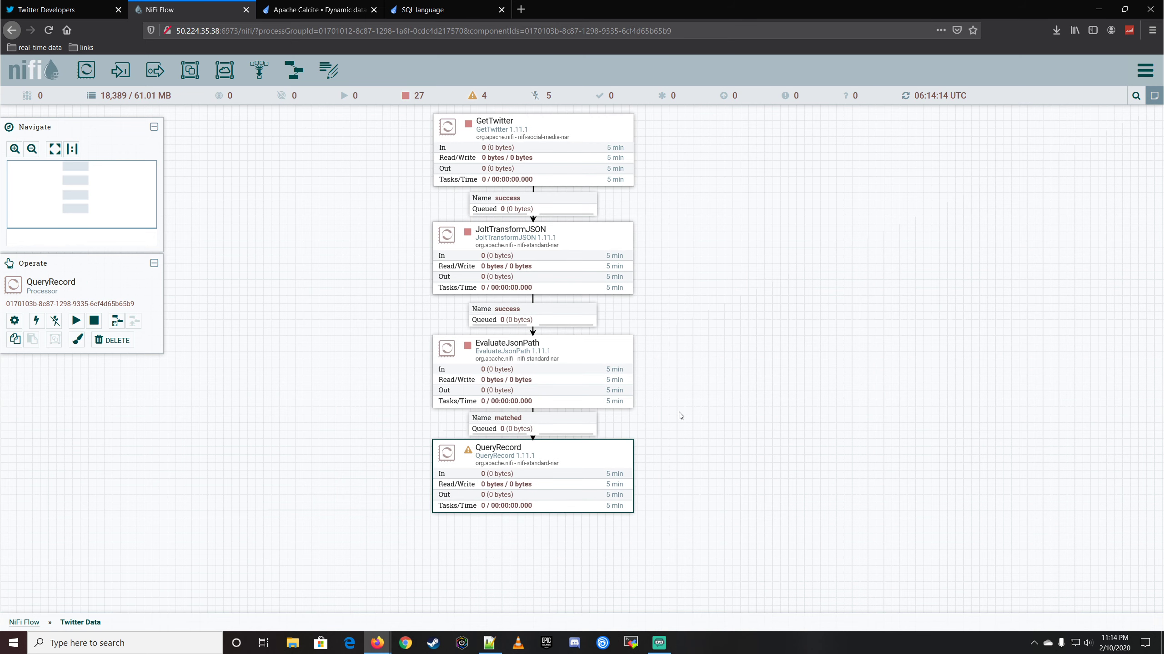
{"action": "left_click", "coordinate": [592, 346]}
{"action": "left_click_drag", "start_coordinate": [592, 346], "coordinate": [592, 337]}
{"action": "left_click", "coordinate": [616, 447]}
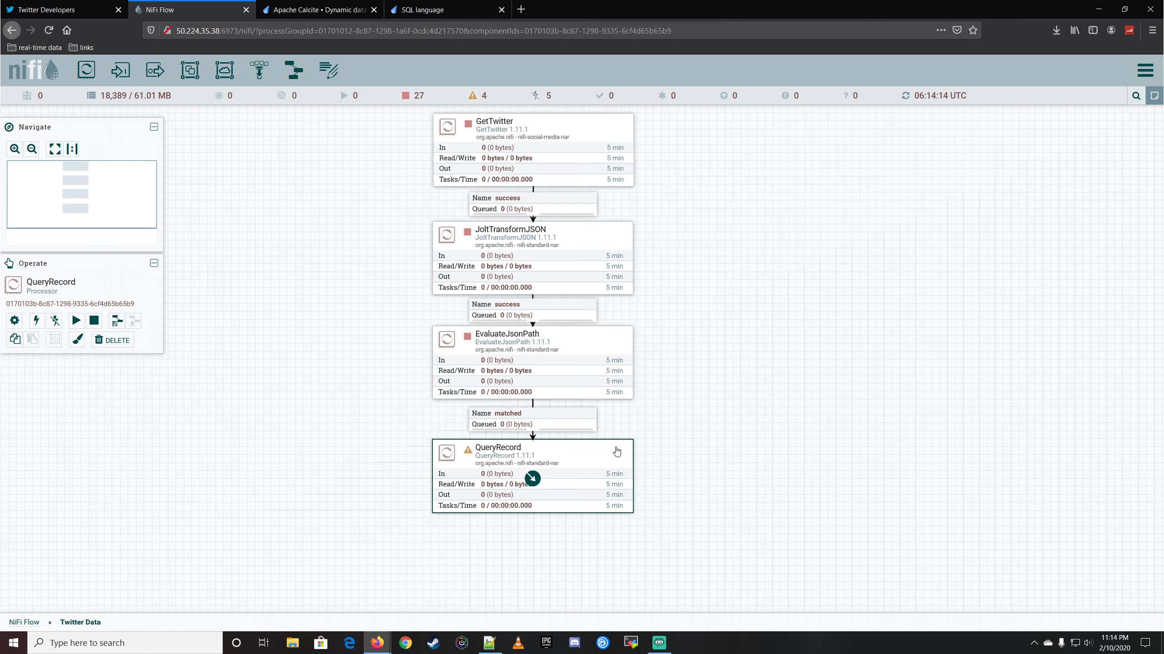
{"action": "left_click_drag", "start_coordinate": [615, 447], "coordinate": [616, 438]}
{"action": "left_click_drag", "start_coordinate": [671, 359], "coordinate": [658, 343]}
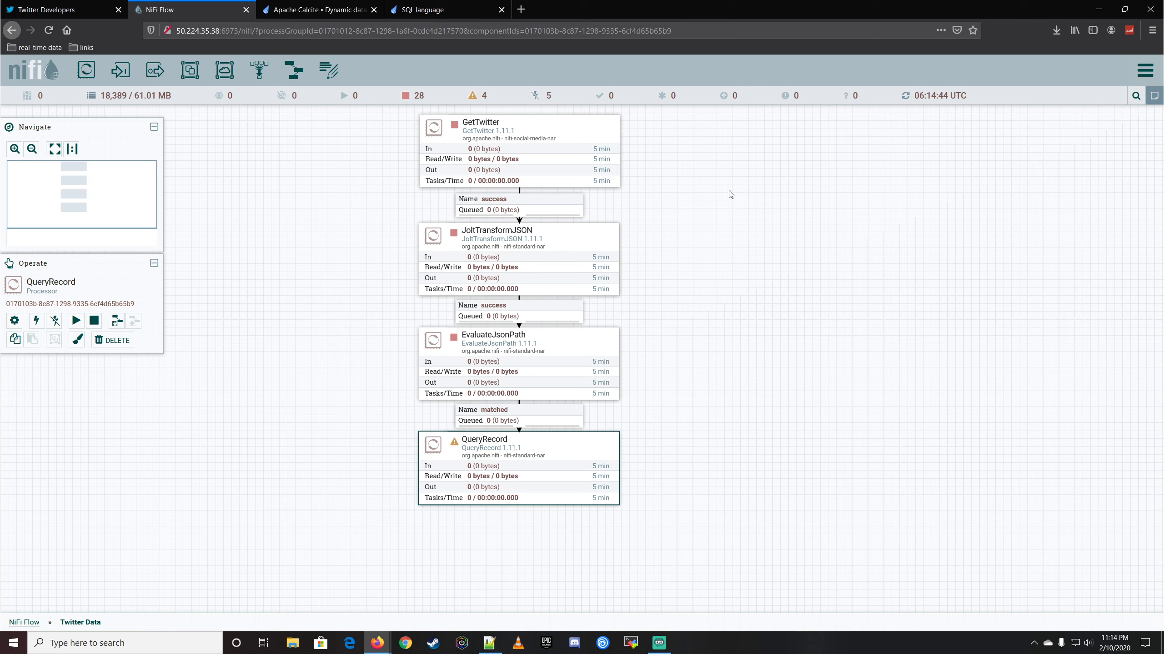
{"action": "left_click", "coordinate": [571, 253]}
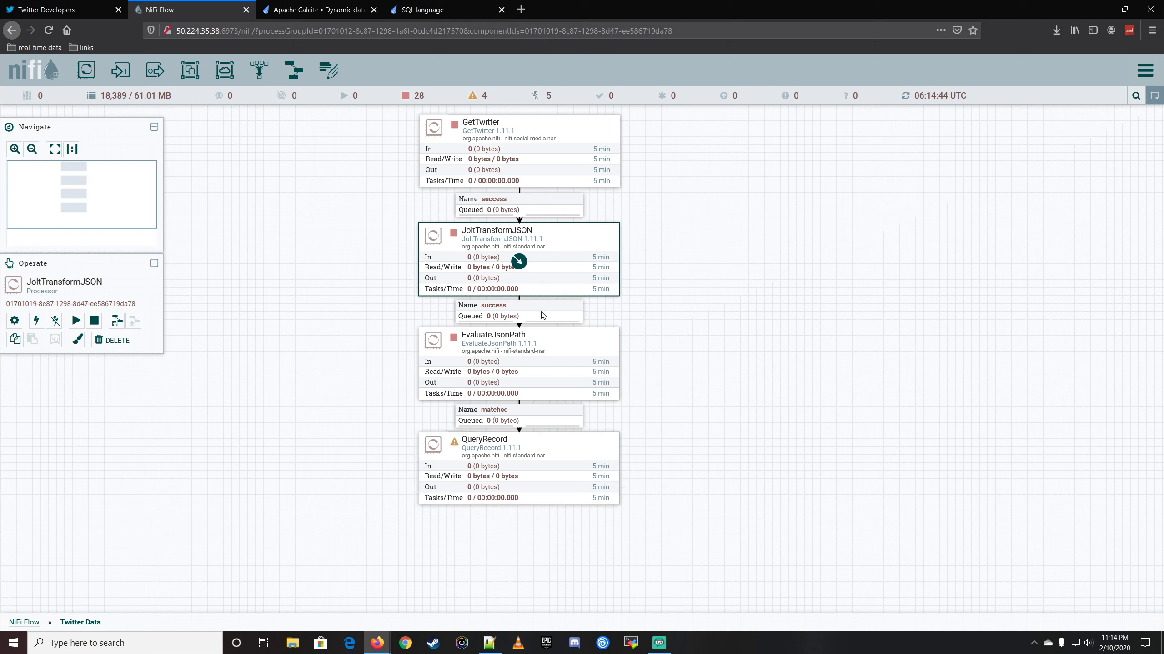
{"action": "left_click", "coordinate": [586, 457]}
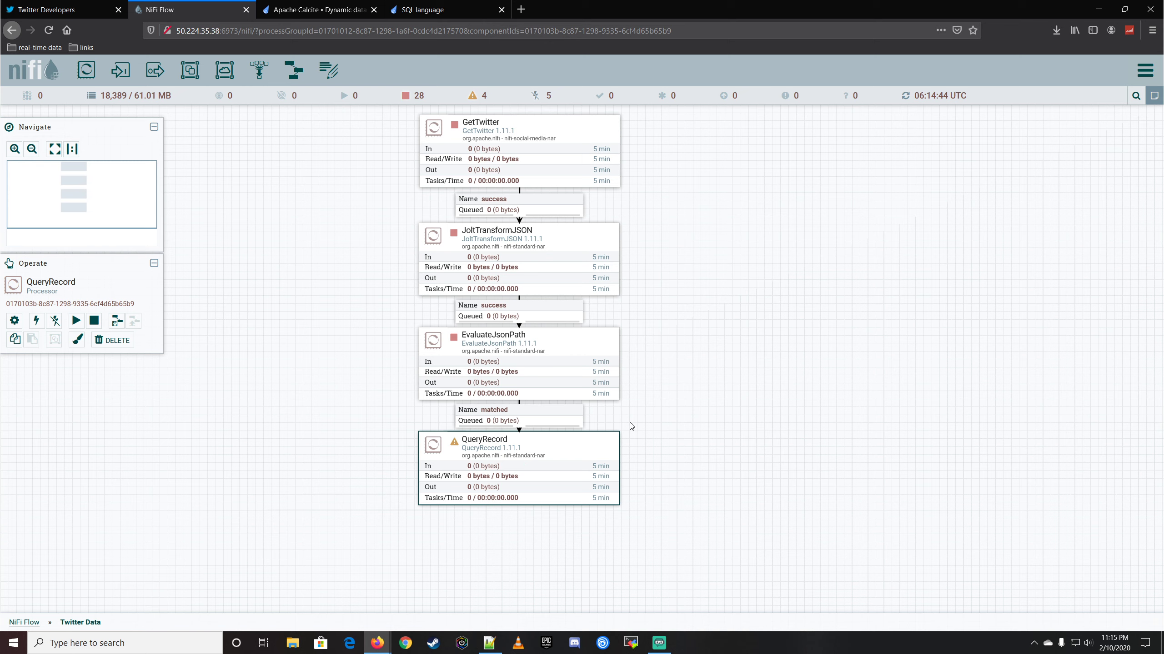
{"action": "left_click_drag", "start_coordinate": [652, 446], "coordinate": [649, 443]}
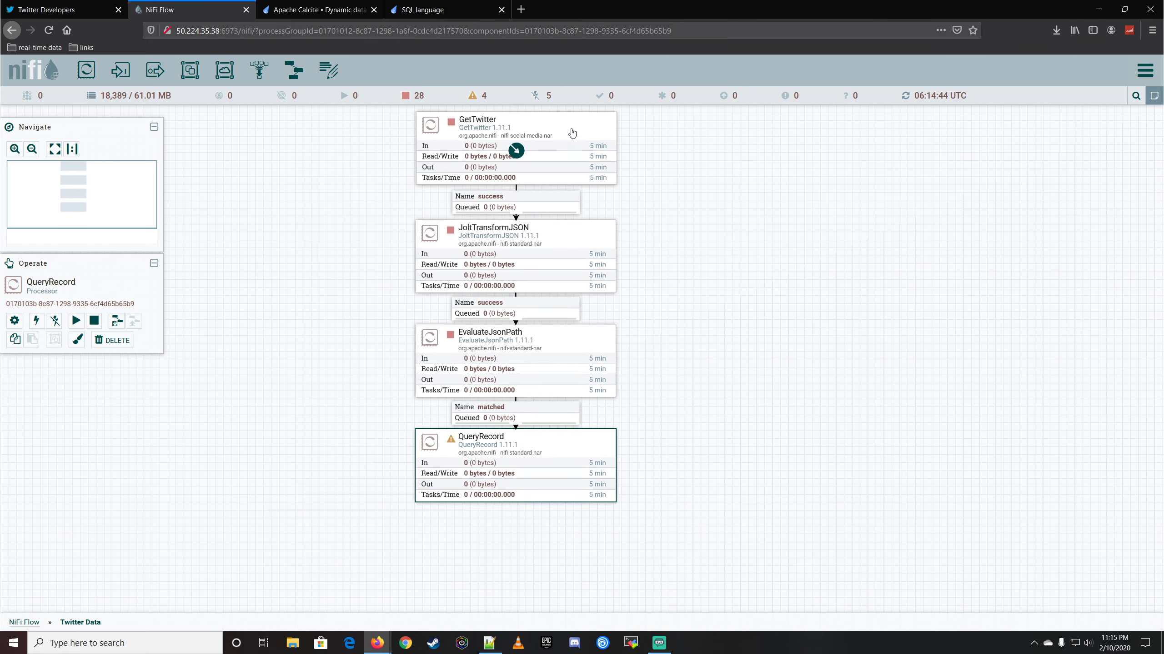
- Start the GetTwitter processor and refresh the canvas statistics twice
{"action": "right_click", "coordinate": [570, 128]}
{"action": "left_click", "coordinate": [595, 153]}
{"action": "right_click", "coordinate": [636, 169]}
{"action": "left_click", "coordinate": [677, 181]}
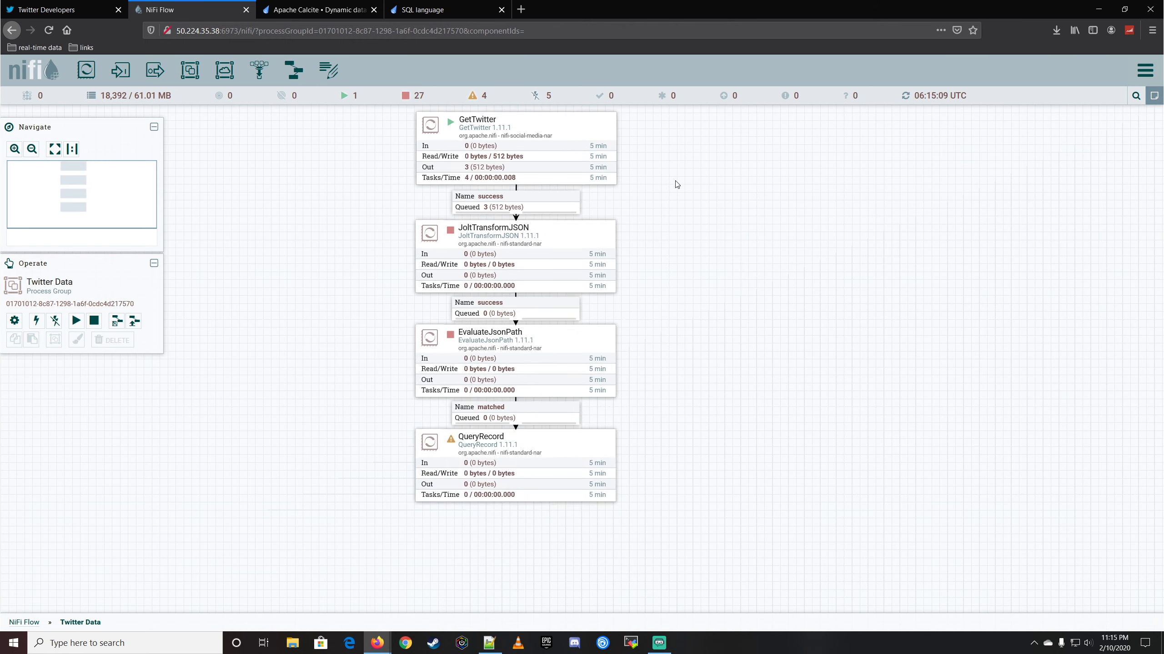
{"action": "right_click", "coordinate": [655, 198]}
{"action": "left_click", "coordinate": [673, 208]}
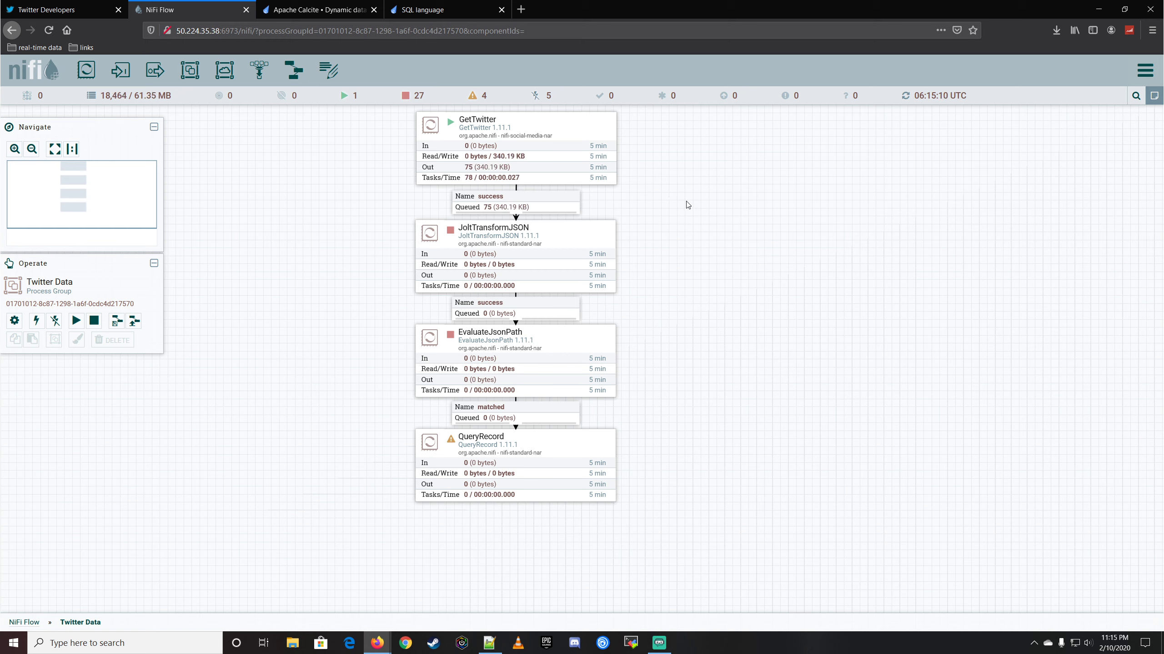
- Start the JoltTransformJSON processor and refresh the canvas to update its statistics
{"action": "right_click", "coordinate": [567, 237]}
{"action": "left_click", "coordinate": [584, 259]}
{"action": "right_click", "coordinate": [671, 252]}
{"action": "left_click", "coordinate": [694, 260]}
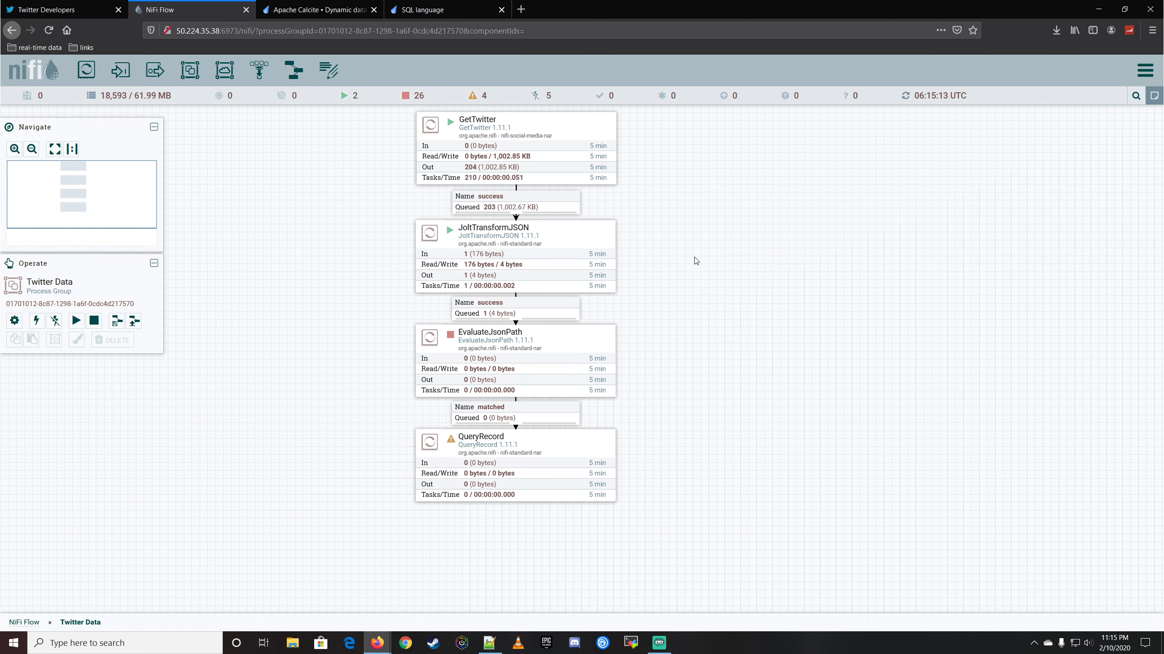
{"action": "right_click", "coordinate": [642, 287]}
{"action": "left_click", "coordinate": [662, 295]}
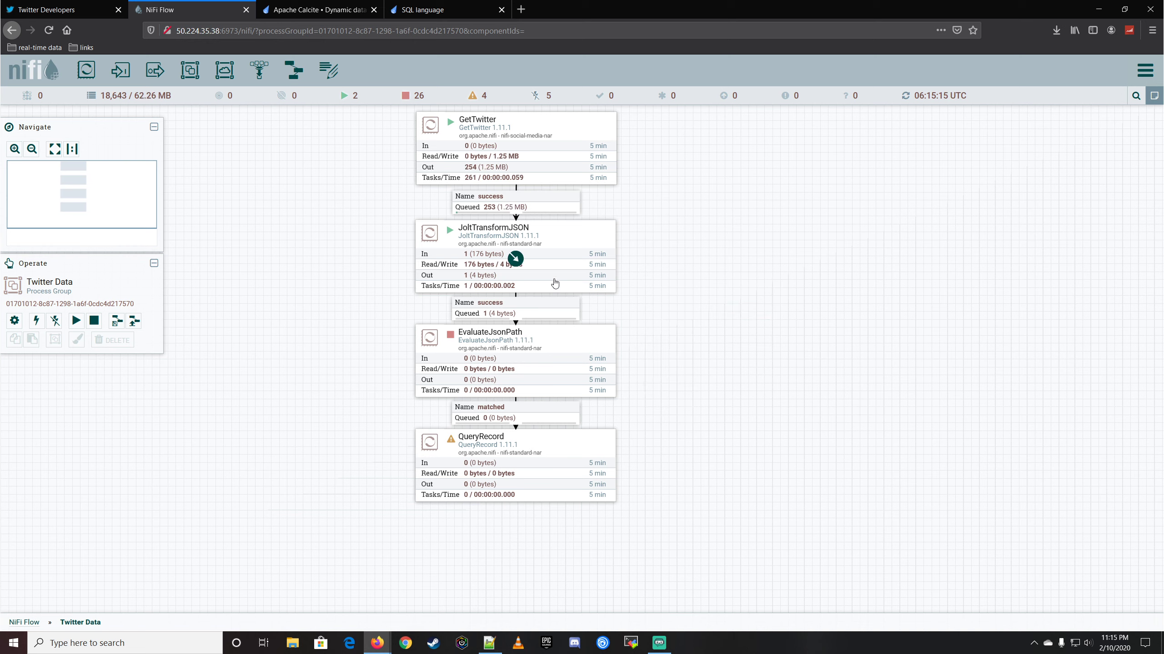
- Run the EvaluateJsonPath processor briefly, refresh the canvas statistics and stop the processor
{"action": "right_click", "coordinate": [569, 339]}
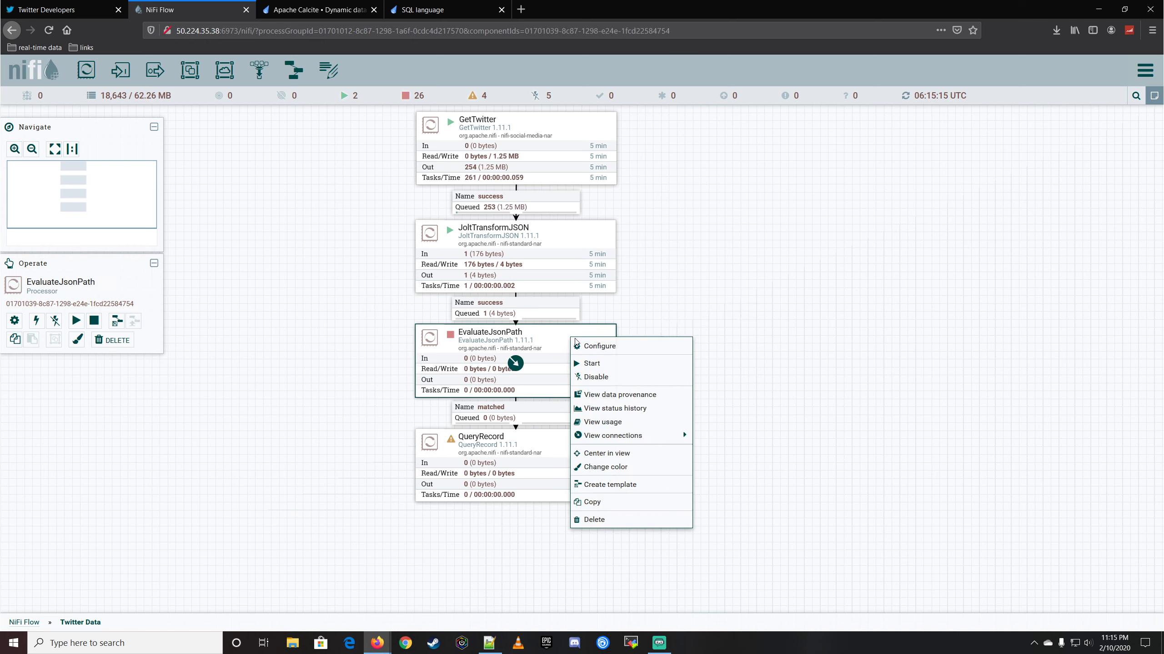
{"action": "left_click", "coordinate": [597, 364]}
{"action": "right_click", "coordinate": [649, 323]}
{"action": "left_click", "coordinate": [679, 331]}
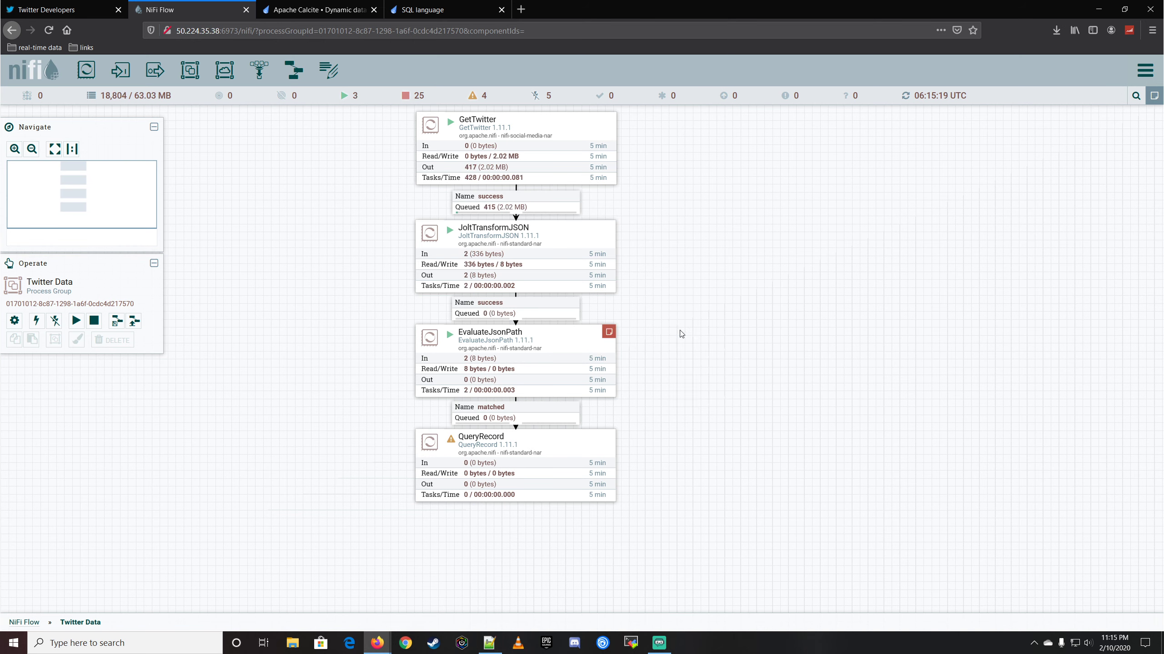
{"action": "right_click", "coordinate": [692, 311]}
{"action": "left_click", "coordinate": [722, 320]}
{"action": "mouse_move", "coordinate": [609, 335]}
- Review the EvaluateJsonPath processor's property values and leave its configuration without applying changes
{"action": "right_click", "coordinate": [552, 341]}
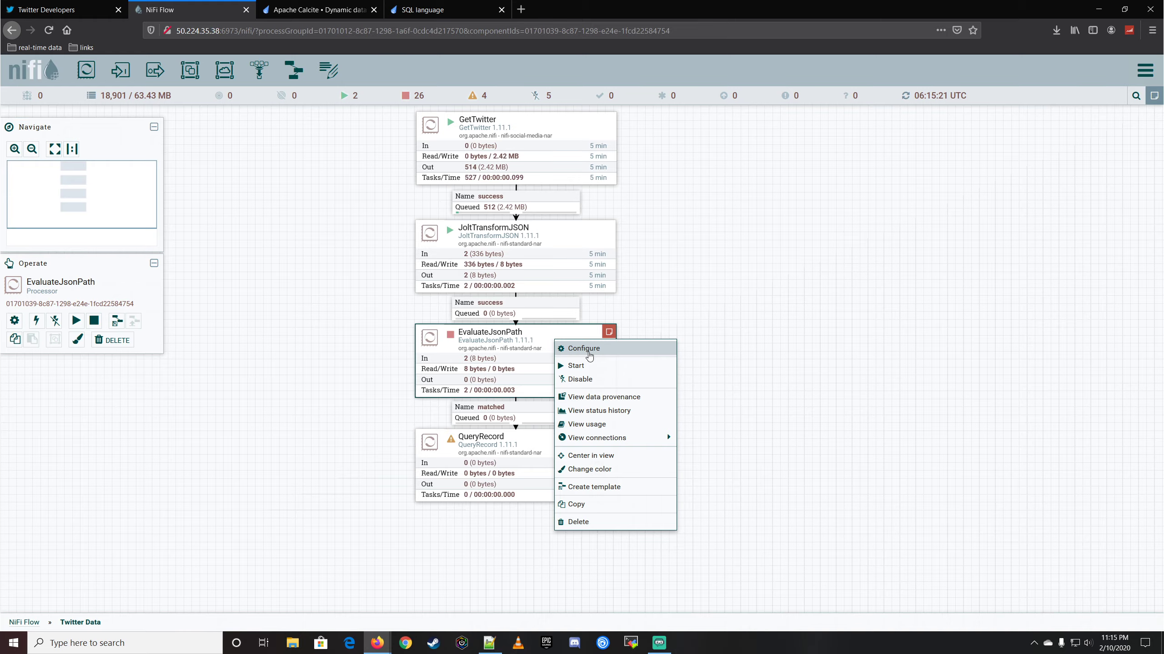
{"action": "left_click", "coordinate": [589, 350]}
{"action": "left_click", "coordinate": [531, 253]}
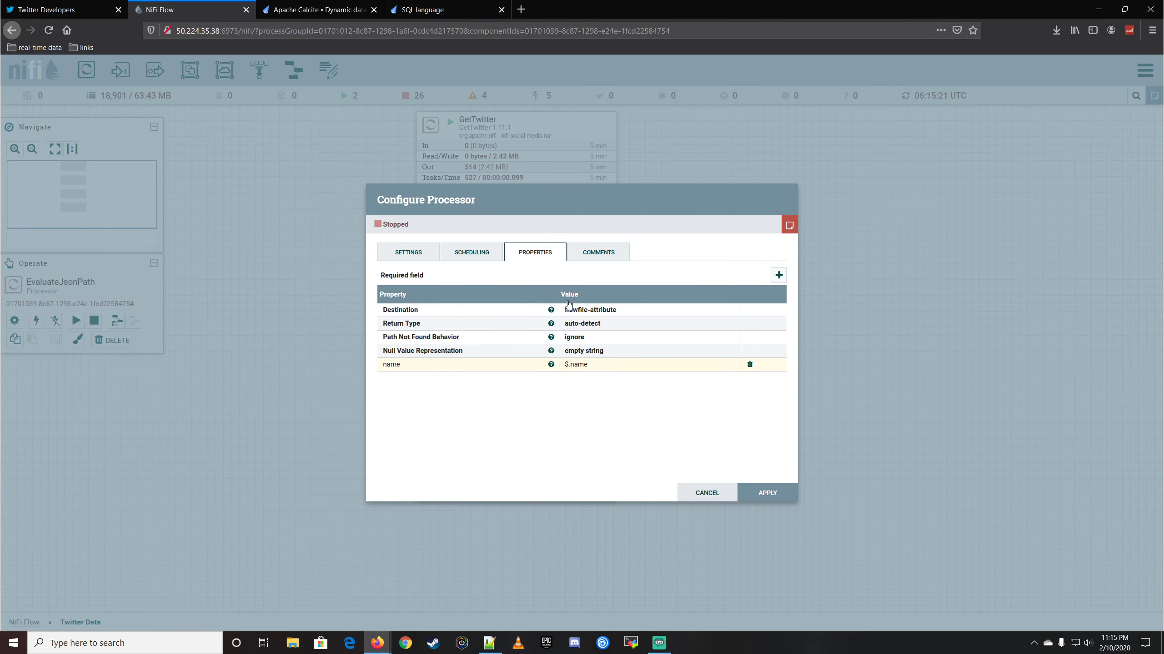
{"action": "left_click", "coordinate": [700, 491]}
- List the success queue between JoltTransformJSON and EvaluateJsonPath and check the first FlowFile's attributes
{"action": "right_click", "coordinate": [649, 265]}
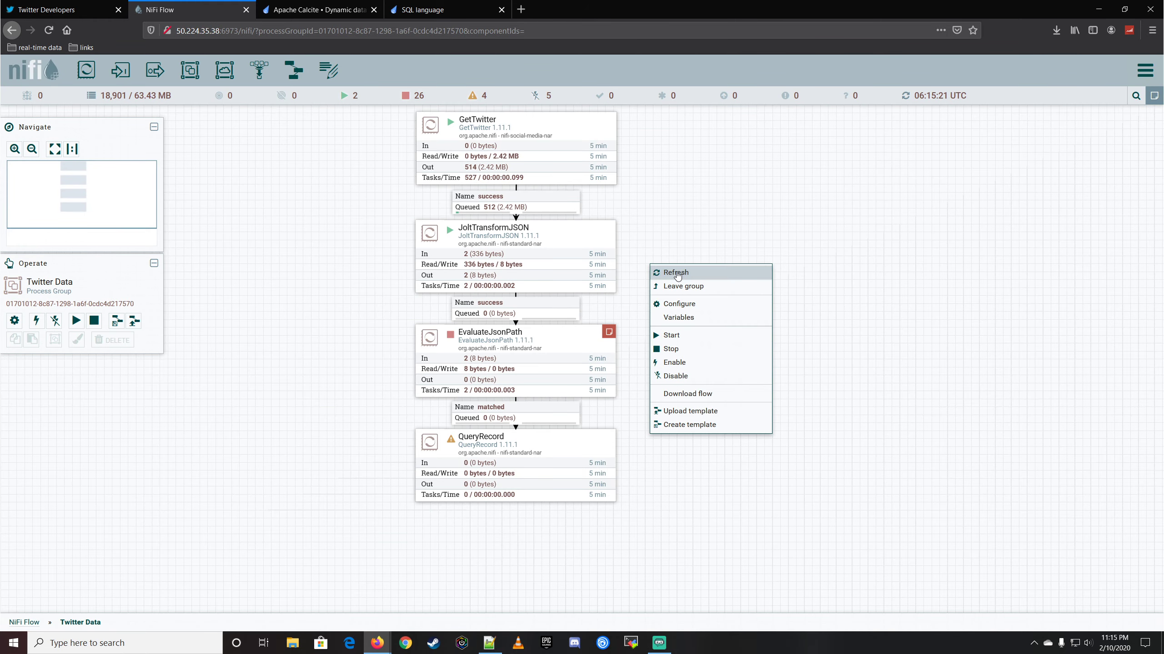
{"action": "right_click", "coordinate": [537, 308]}
{"action": "left_click", "coordinate": [569, 346]}
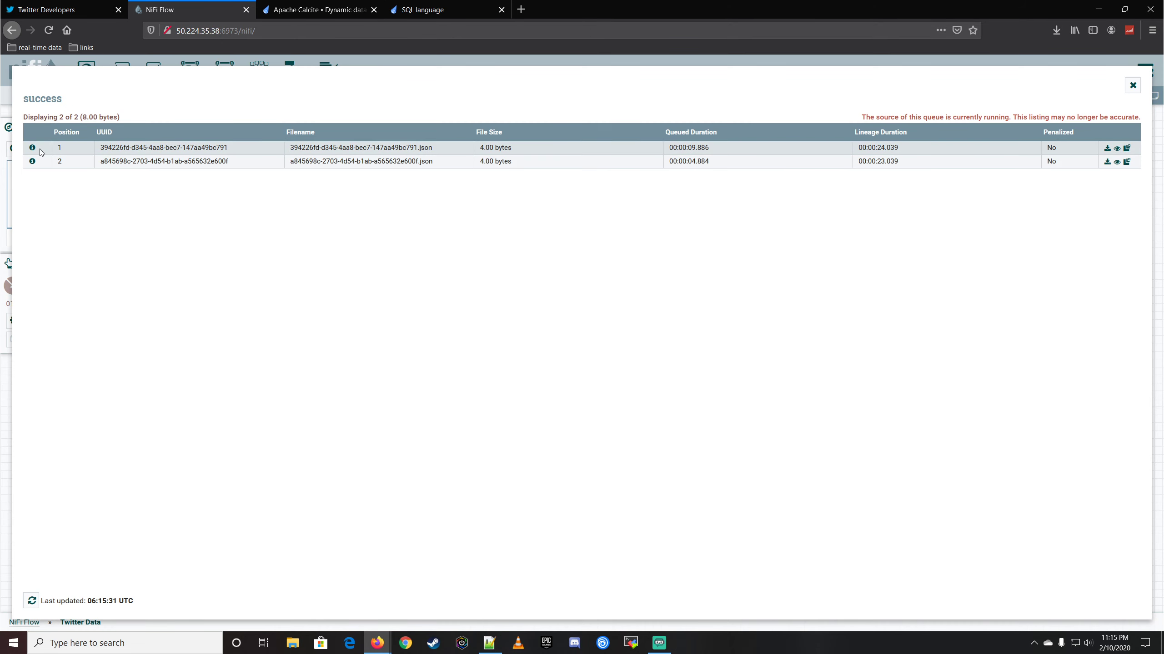
{"action": "left_click", "coordinate": [33, 147]}
{"action": "left_click", "coordinate": [471, 237]}
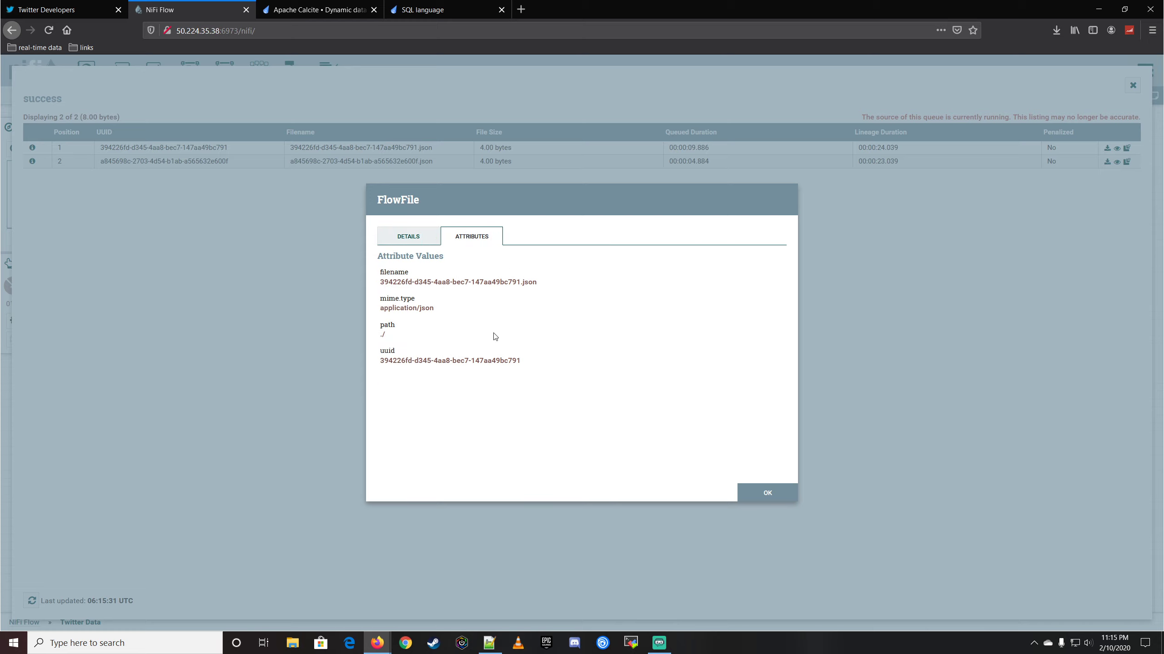
- View the content of the first queued FlowFile, and close the content viewer and the queue listing
{"action": "left_click", "coordinate": [407, 249]}
{"action": "left_click", "coordinate": [658, 407]}
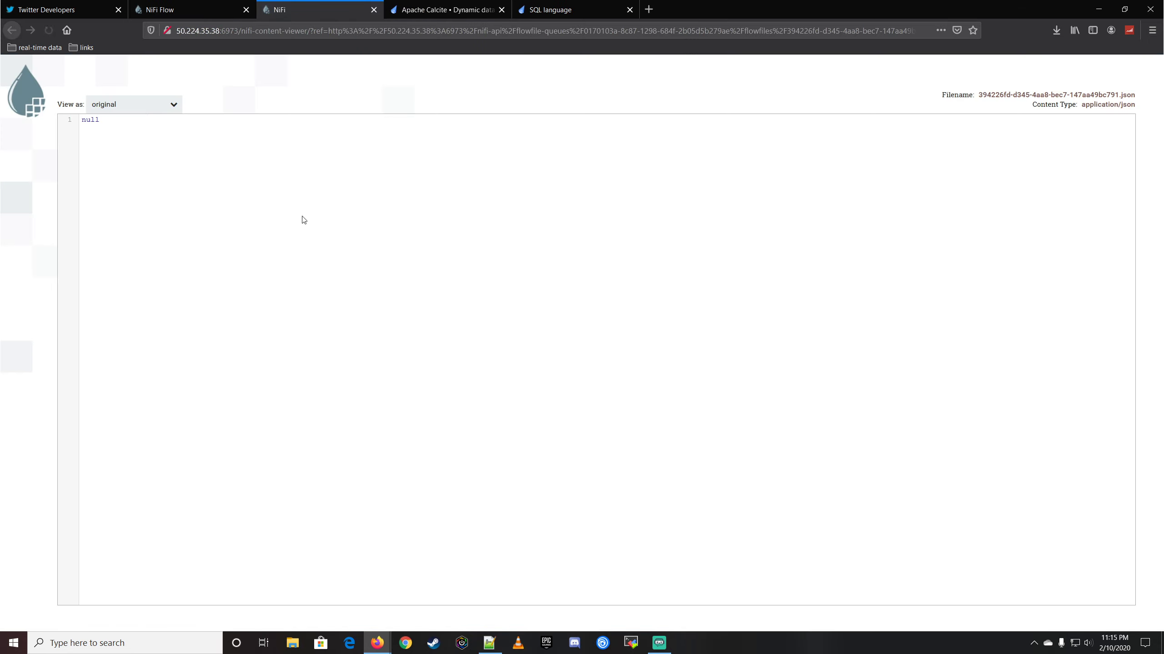
{"action": "left_click", "coordinate": [143, 107]}
{"action": "left_click", "coordinate": [278, 82]}
{"action": "left_click", "coordinate": [373, 10]}
{"action": "left_click", "coordinate": [755, 491]}
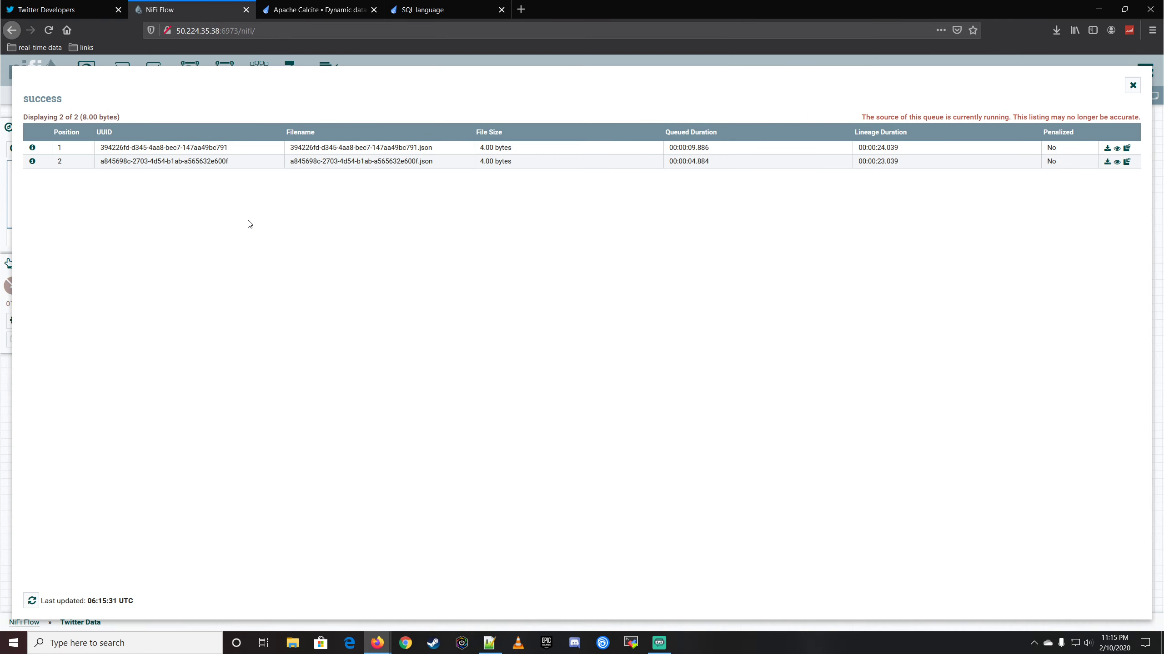
{"action": "left_click", "coordinate": [1133, 86]}
- Stop the JoltTransformJSON processor and refresh the canvas to update its statistics
{"action": "right_click", "coordinate": [686, 237]}
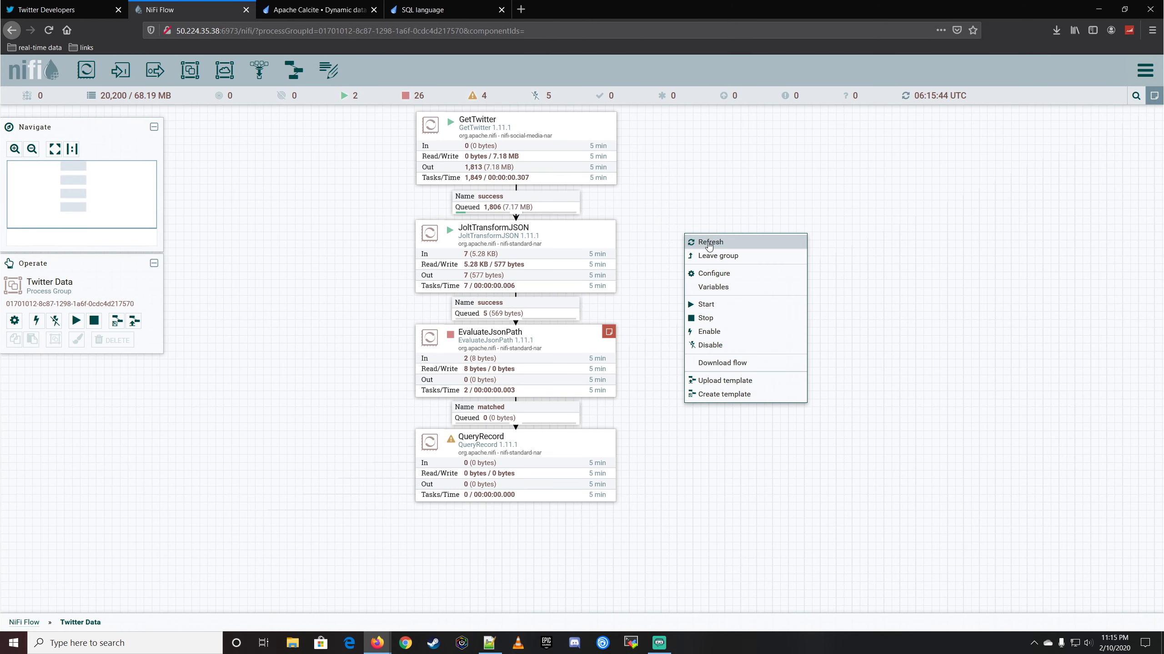
{"action": "left_click", "coordinate": [649, 236]}
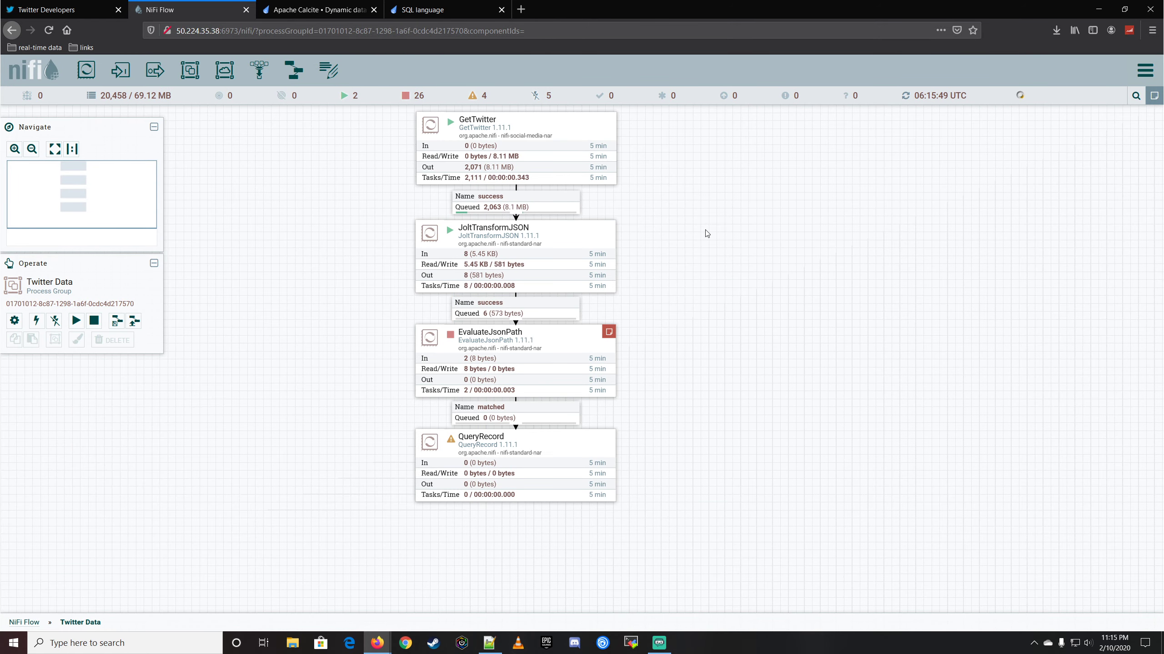
{"action": "right_click", "coordinate": [570, 234]}
{"action": "left_click", "coordinate": [596, 259]}
{"action": "right_click", "coordinate": [633, 236]}
{"action": "left_click", "coordinate": [667, 239]}
- Set JoltTransformJSON's run schedule to 0 sec and apply the change
{"action": "double_click", "coordinate": [514, 255]}
{"action": "left_click", "coordinate": [467, 255]}
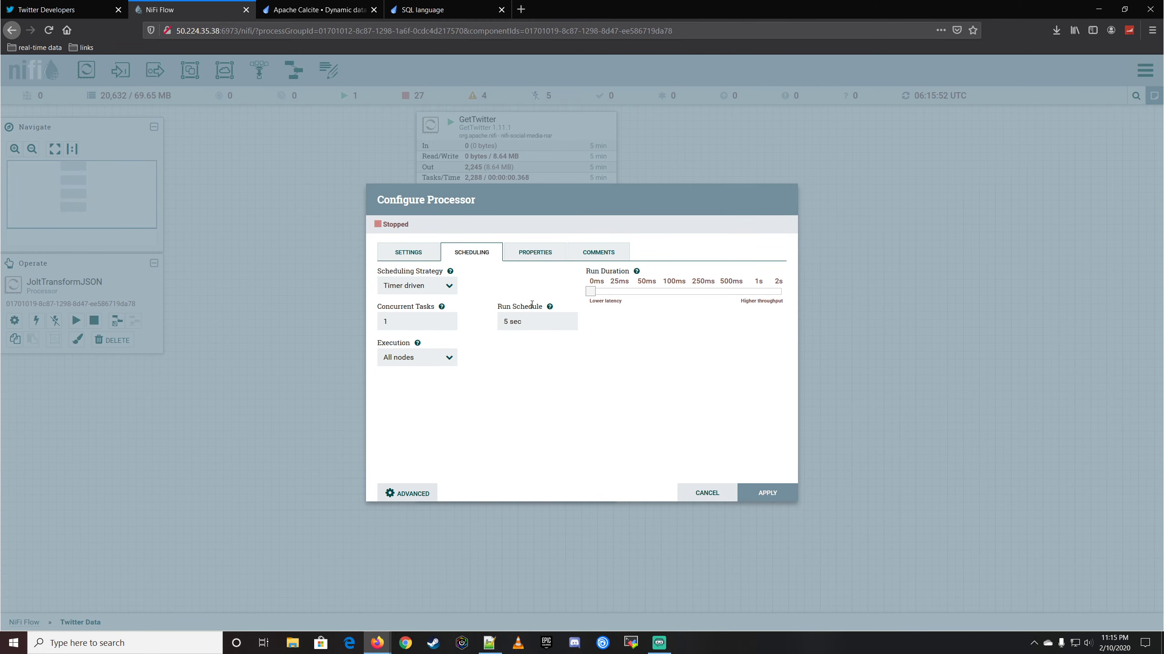
{"action": "left_click_drag", "start_coordinate": [509, 320], "coordinate": [486, 316]}
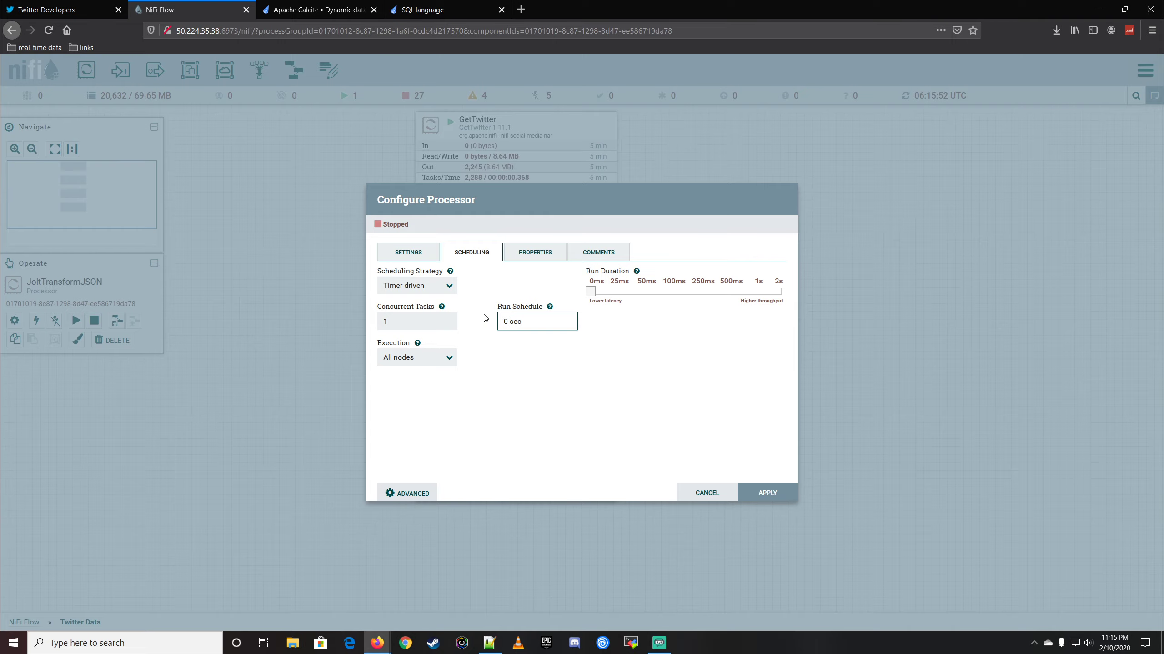
{"action": "left_click", "coordinate": [748, 494]}
- Restart the JoltTransformJSON processor and refresh the canvas statistics
{"action": "right_click", "coordinate": [666, 244]}
{"action": "left_click", "coordinate": [695, 253]}
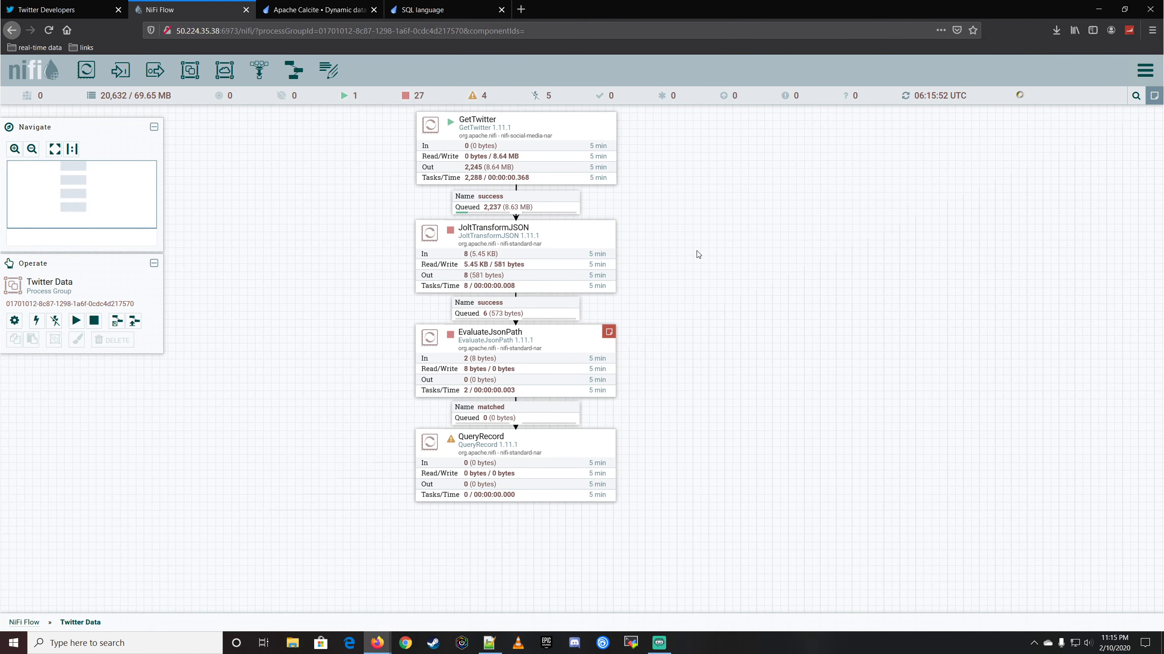
{"action": "right_click", "coordinate": [582, 235]}
{"action": "left_click", "coordinate": [602, 260]}
{"action": "right_click", "coordinate": [650, 229]}
{"action": "left_click", "coordinate": [665, 239]}
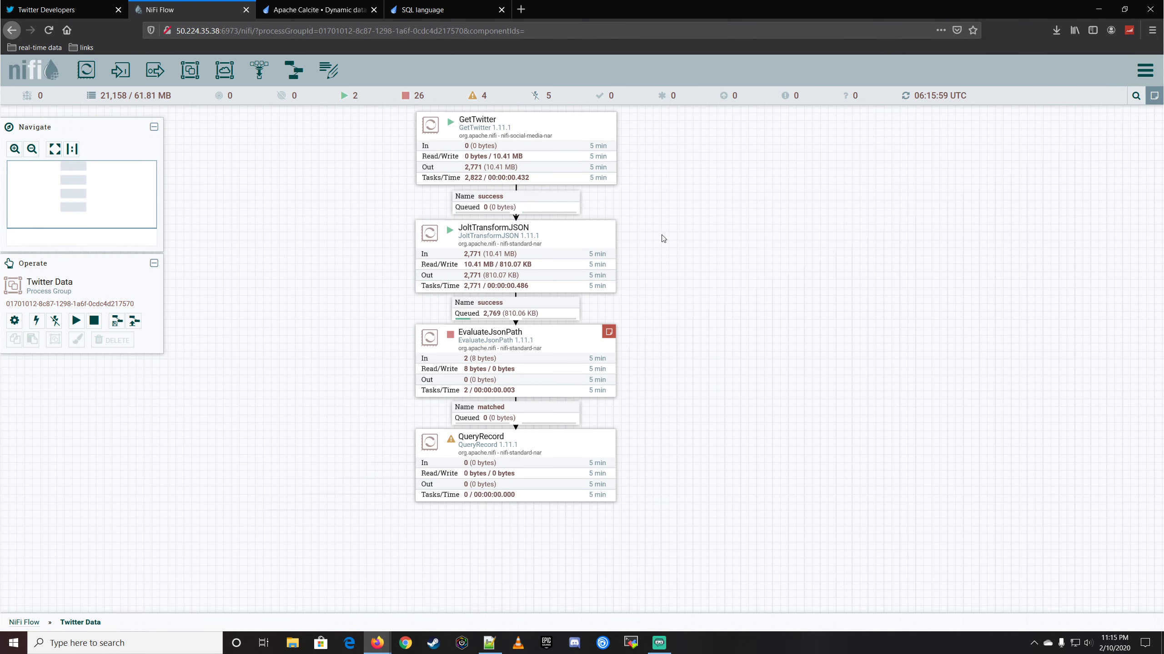
- List the success queue feeding EvaluateJsonPath and inspect the attributes and details of the third FlowFile
{"action": "left_click", "coordinate": [556, 313]}
{"action": "right_click", "coordinate": [554, 307]}
{"action": "left_click", "coordinate": [595, 346]}
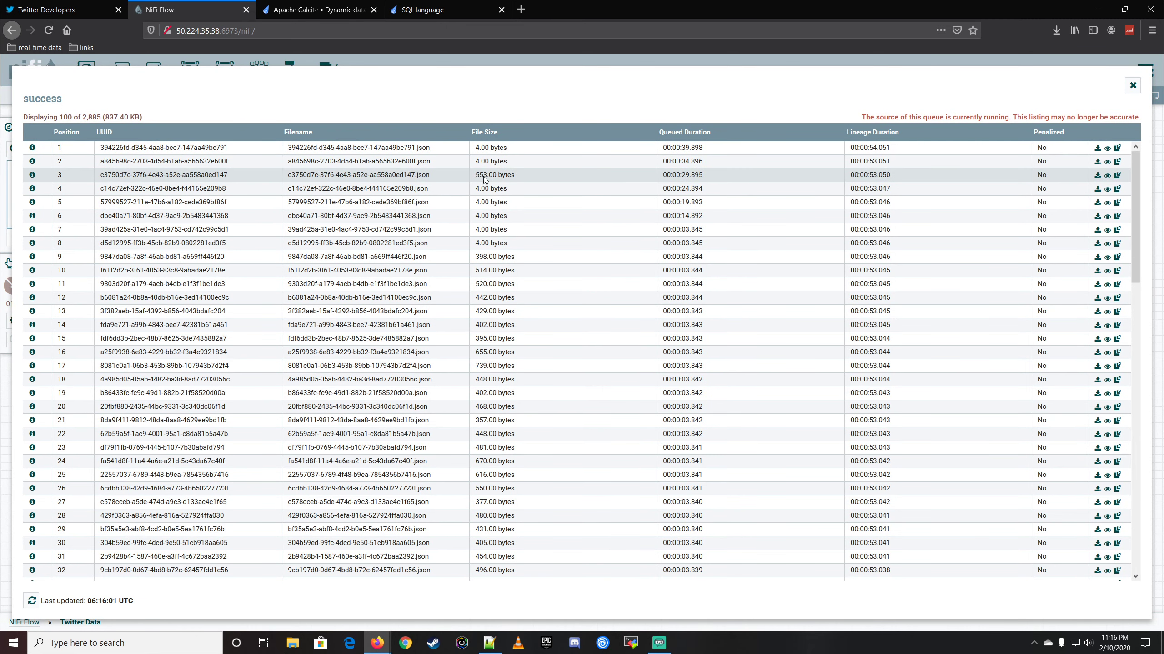
{"action": "left_click", "coordinate": [33, 174]}
{"action": "left_click", "coordinate": [451, 237]}
{"action": "left_click", "coordinate": [408, 236]}
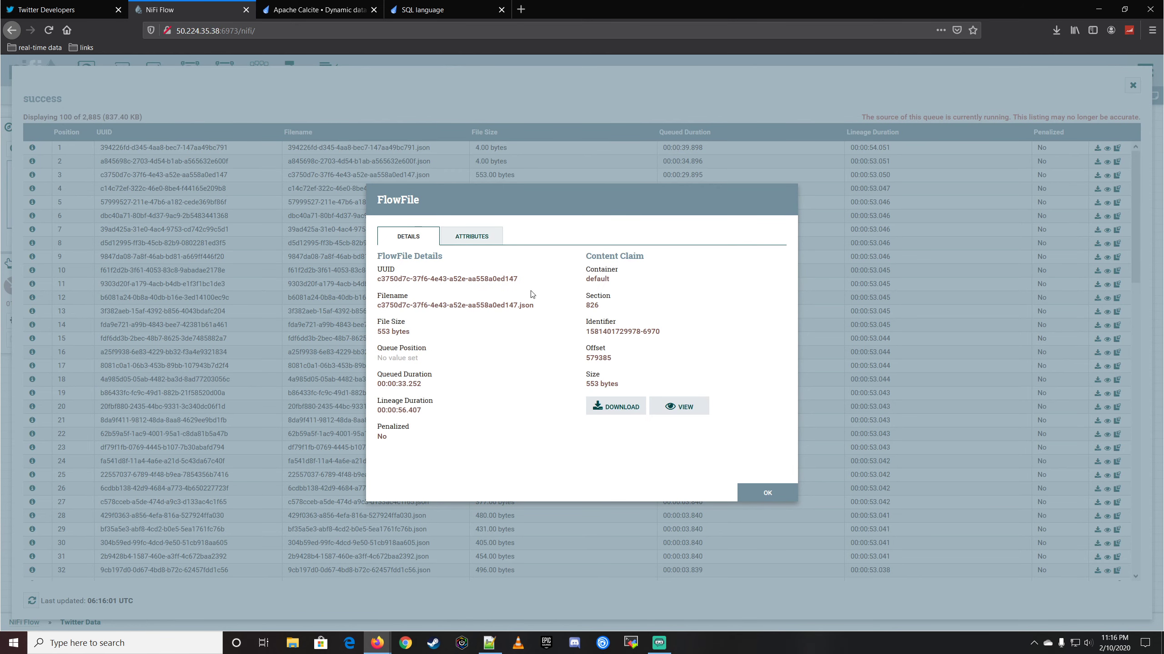
- View the third FlowFile's content in formatted mode, and close the viewer and the FlowFile details
{"action": "left_click", "coordinate": [674, 405]}
{"action": "left_click", "coordinate": [156, 105]}
{"action": "left_click", "coordinate": [156, 141]}
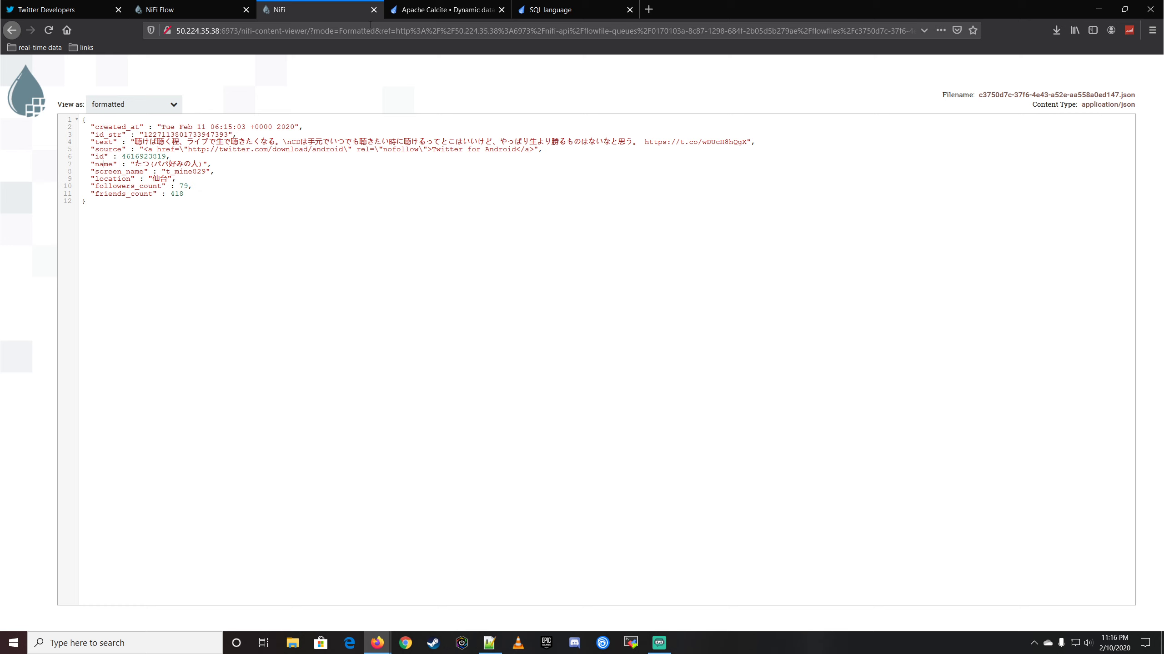
{"action": "left_click", "coordinate": [373, 10]}
{"action": "left_click", "coordinate": [766, 494]}
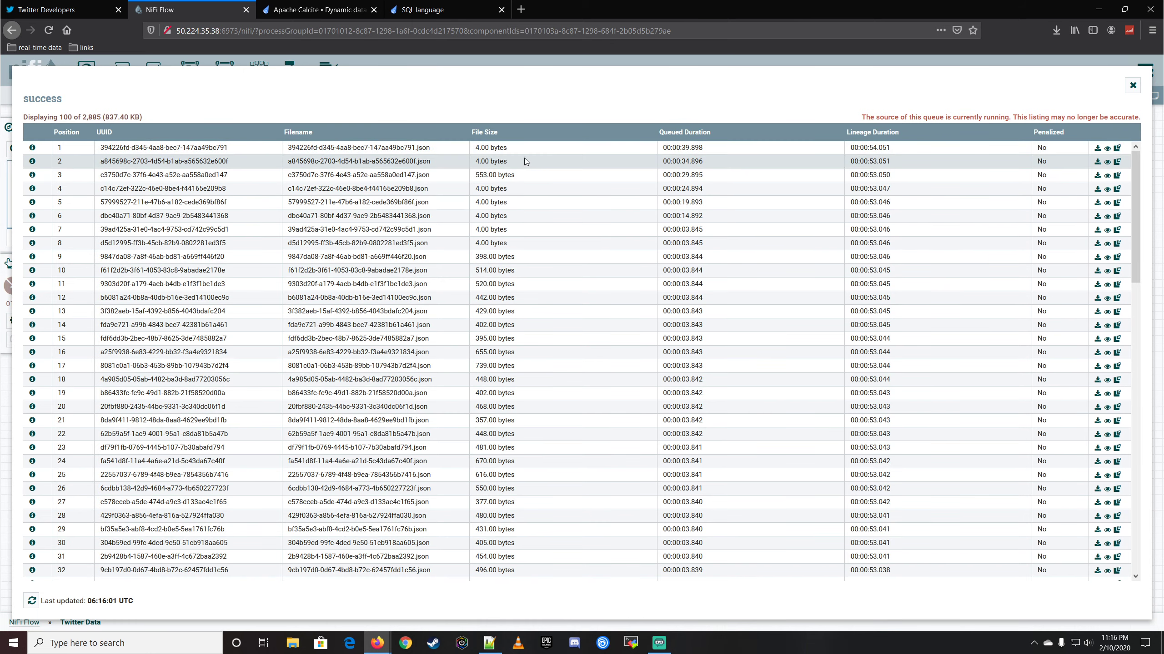
- View the content of the first FlowFile in the list for comparison and close the queue listing
{"action": "left_click", "coordinate": [32, 147]}
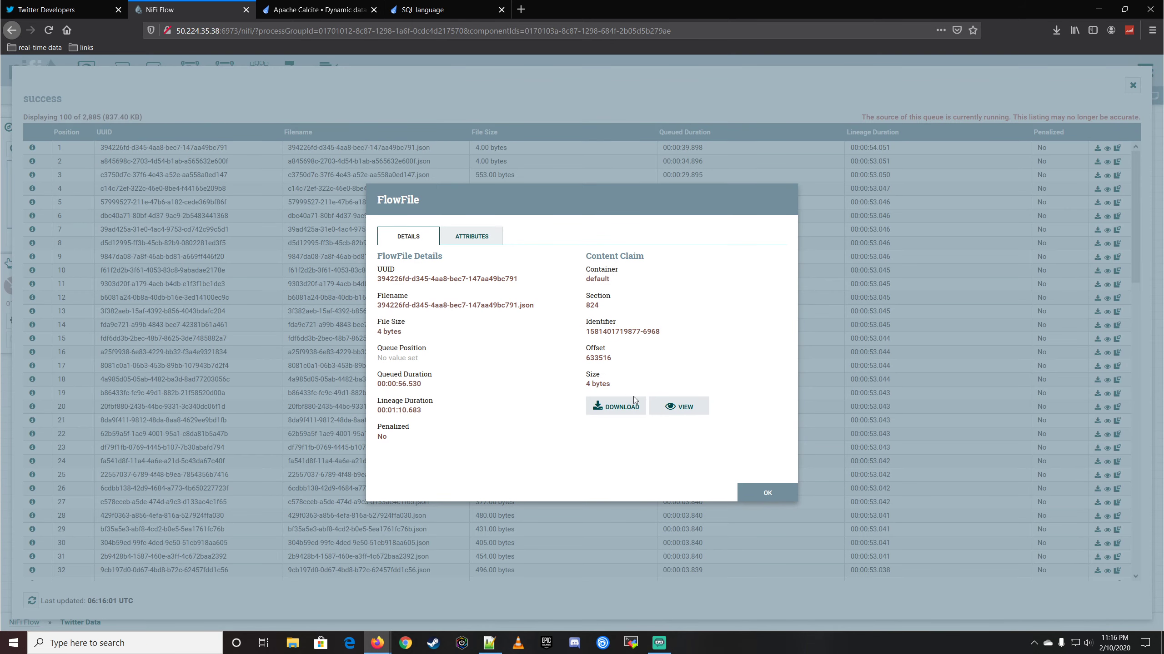
{"action": "left_click", "coordinate": [682, 407]}
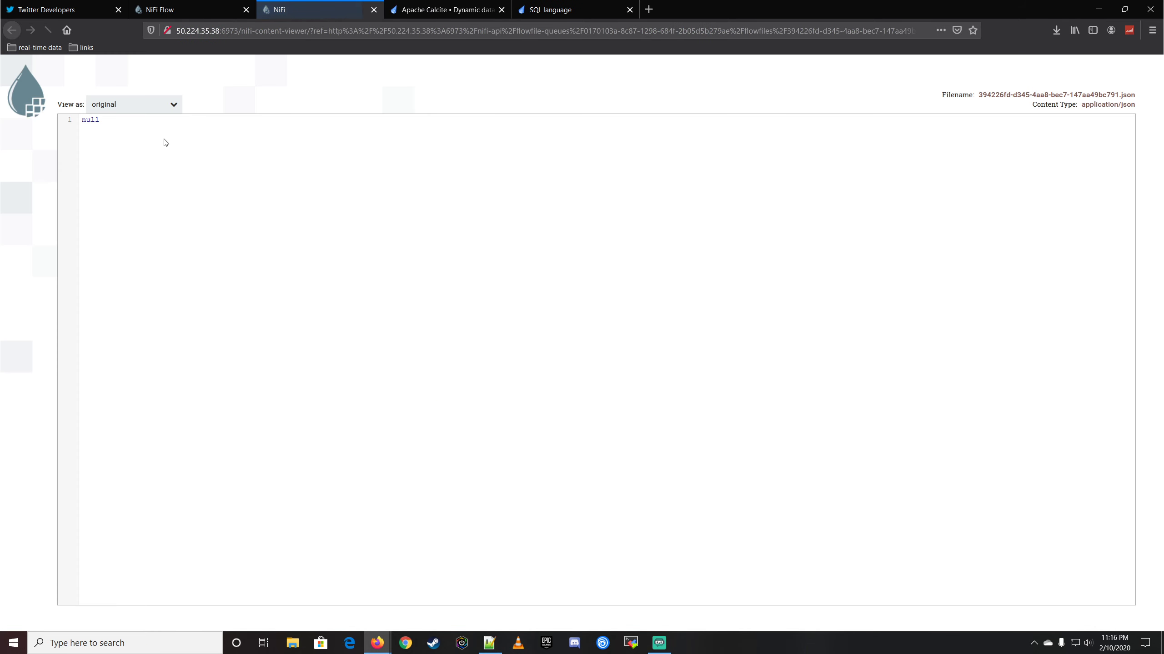
{"action": "left_click", "coordinate": [374, 10]}
{"action": "left_click", "coordinate": [767, 492]}
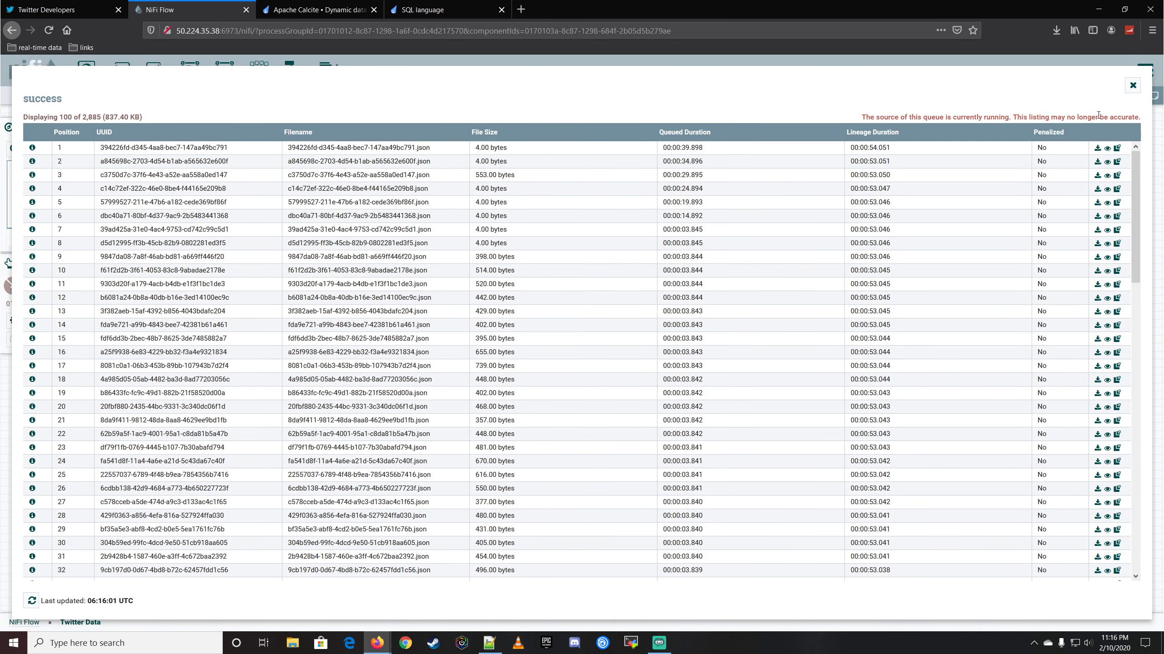
{"action": "left_click", "coordinate": [1132, 85]}
- Review the scheduling and properties of the running JoltTransformJSON processor and close its details
{"action": "left_click_drag", "start_coordinate": [656, 173], "coordinate": [671, 187]}
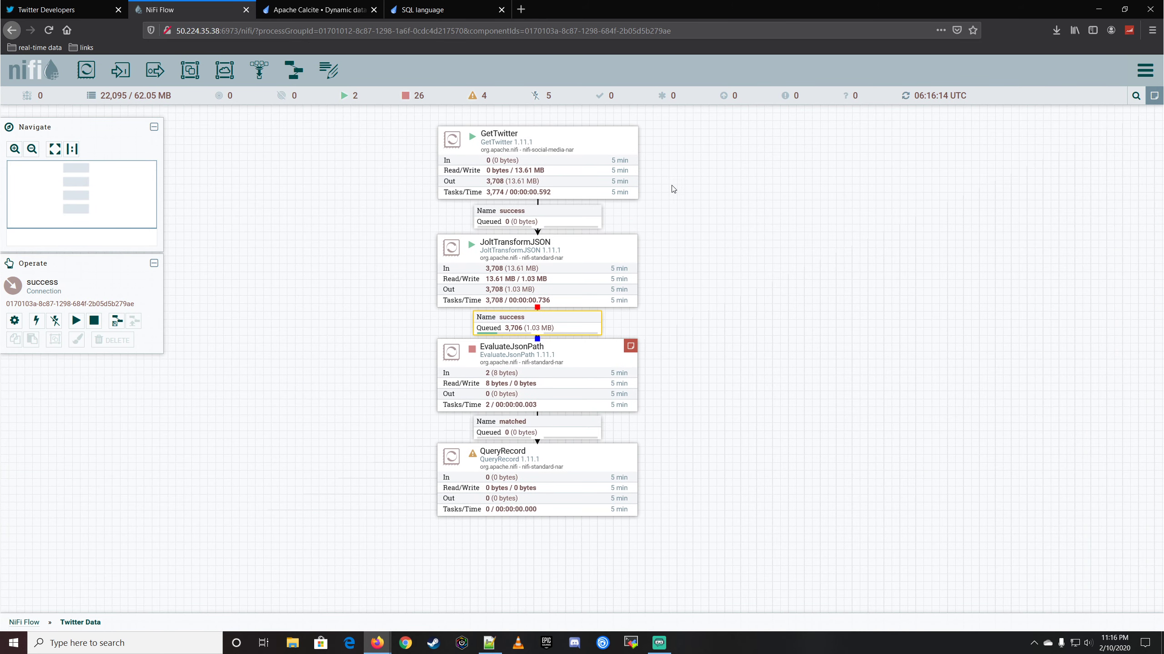
{"action": "double_click", "coordinate": [587, 255]}
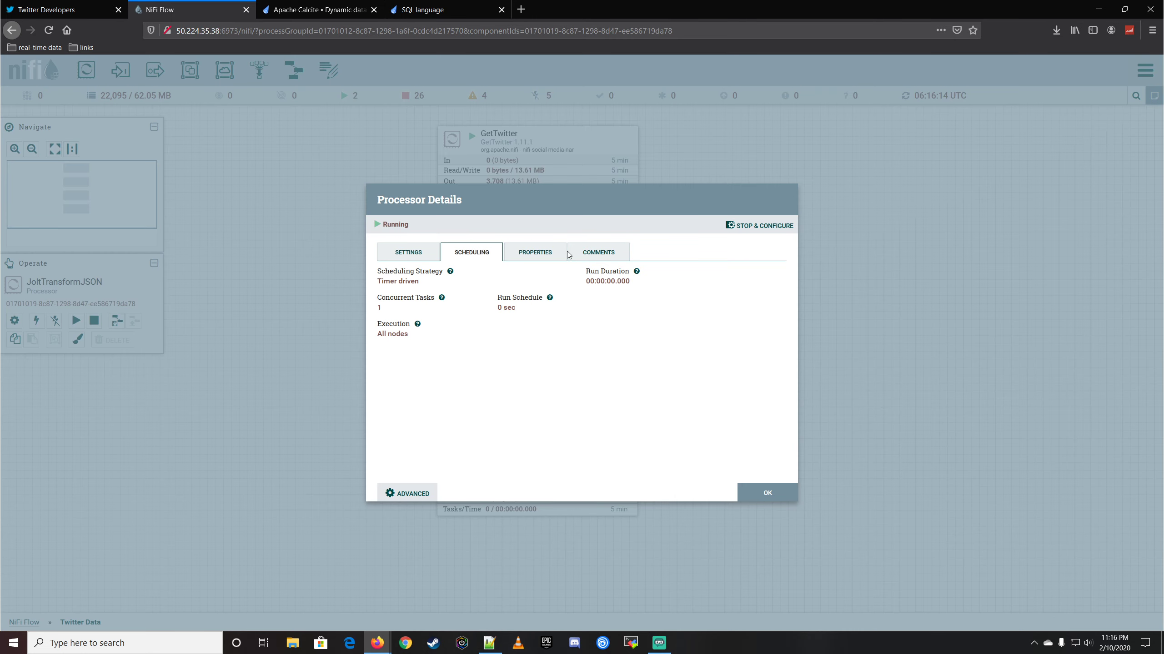
{"action": "left_click", "coordinate": [544, 257]}
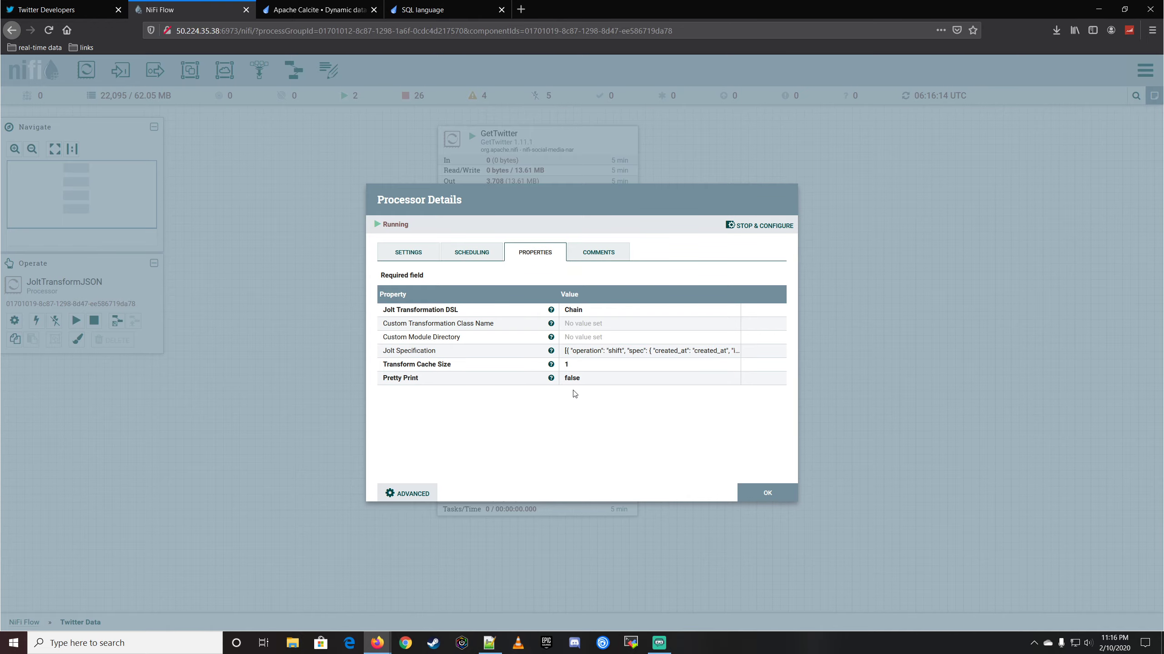
{"action": "left_click", "coordinate": [769, 494]}
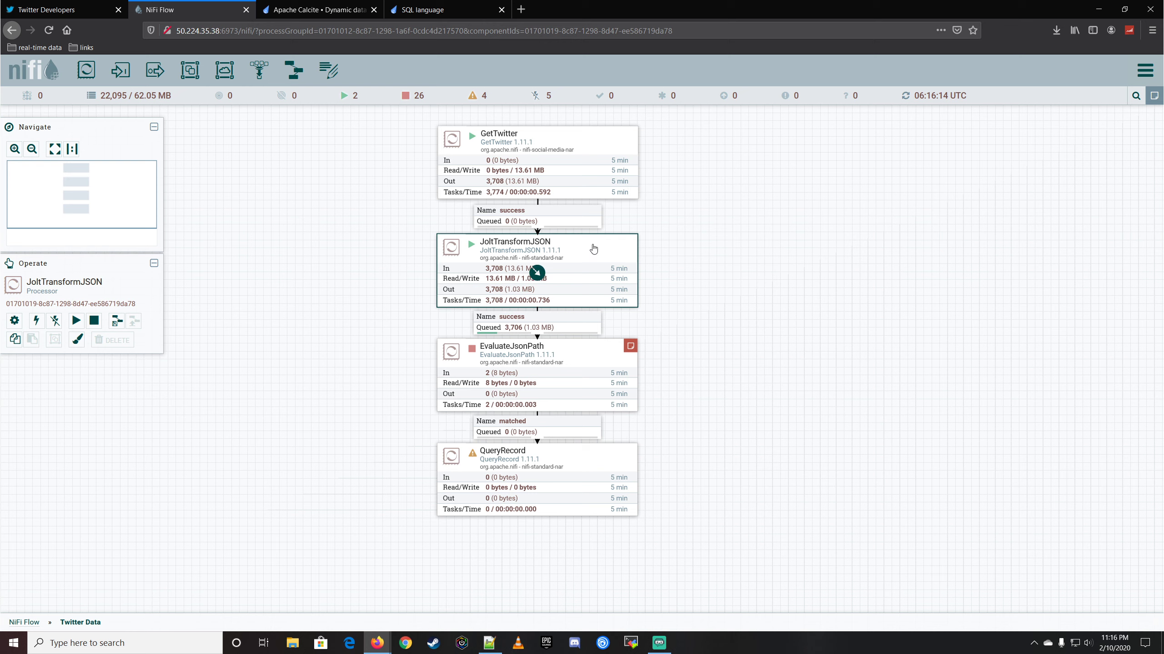
- List the success queue after JoltTransformJSON and inspect the first FlowFile's attributes and details
{"action": "right_click", "coordinate": [562, 319]}
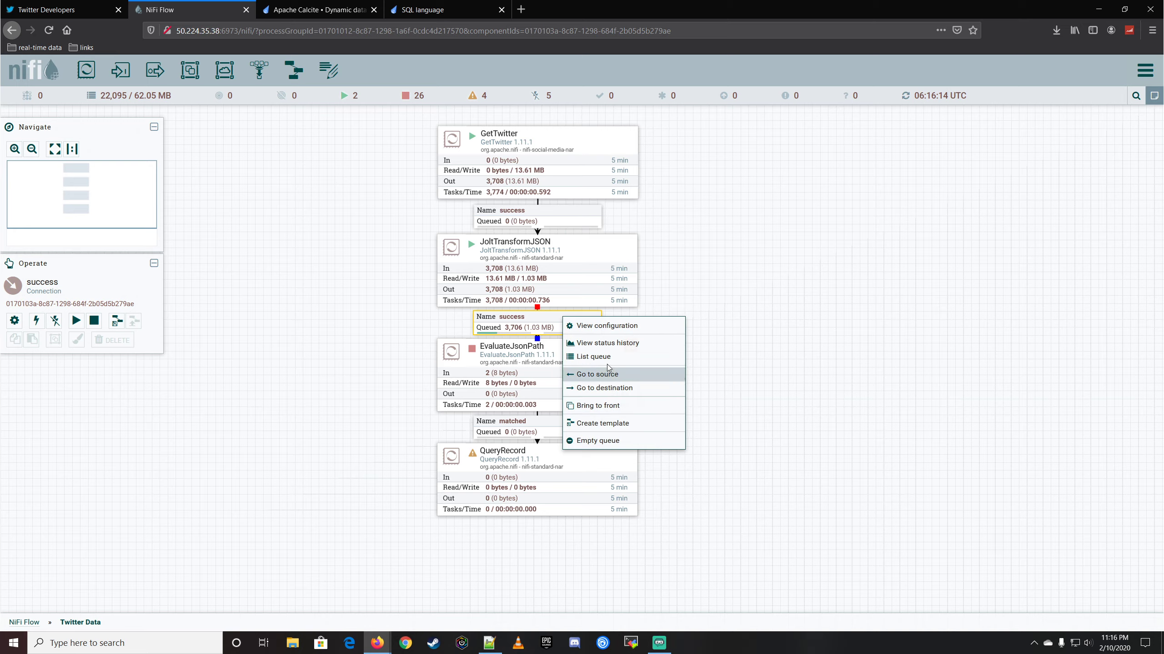
{"action": "left_click", "coordinate": [596, 357]}
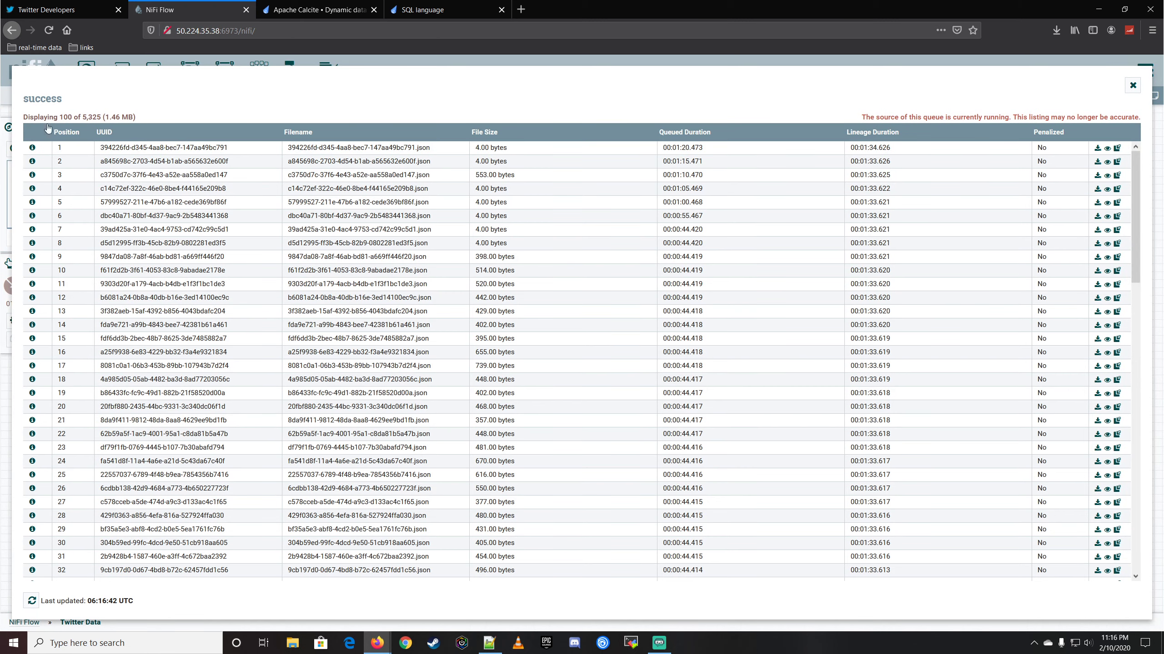
{"action": "left_click", "coordinate": [32, 147]}
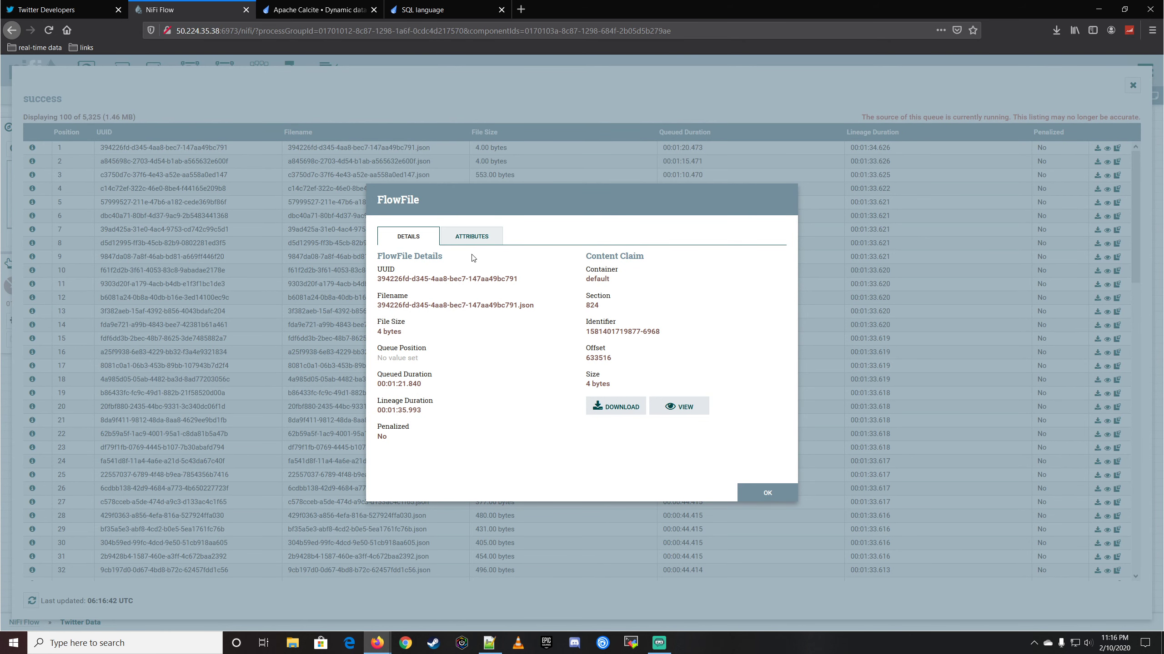
{"action": "left_click", "coordinate": [487, 241]}
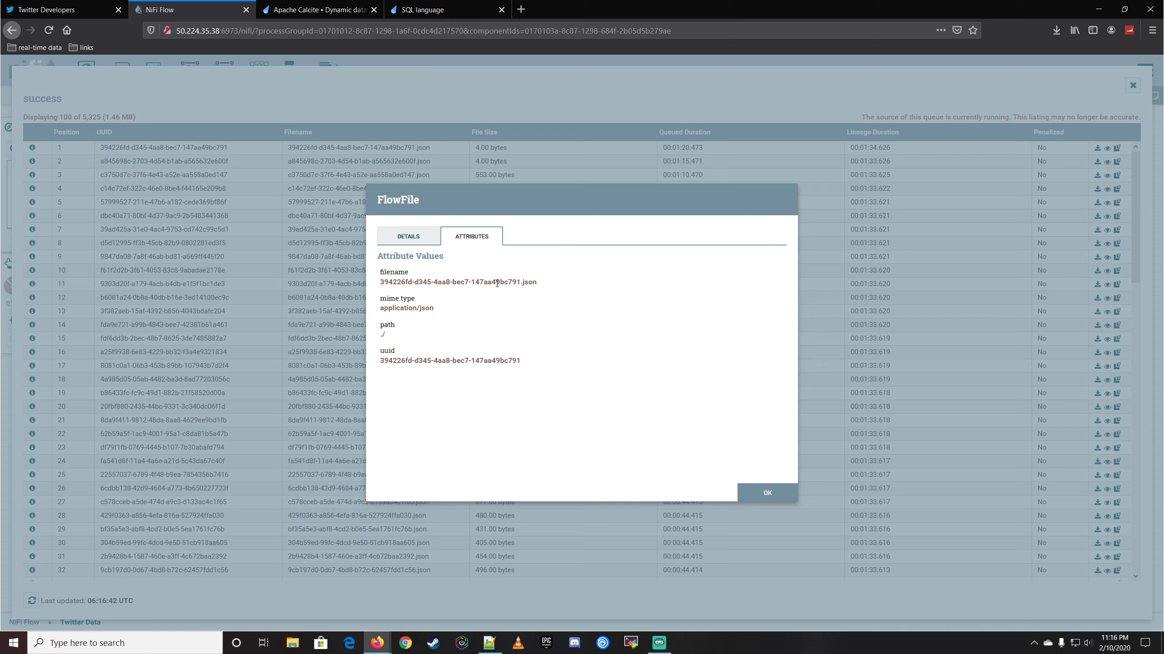
{"action": "left_click", "coordinate": [414, 240]}
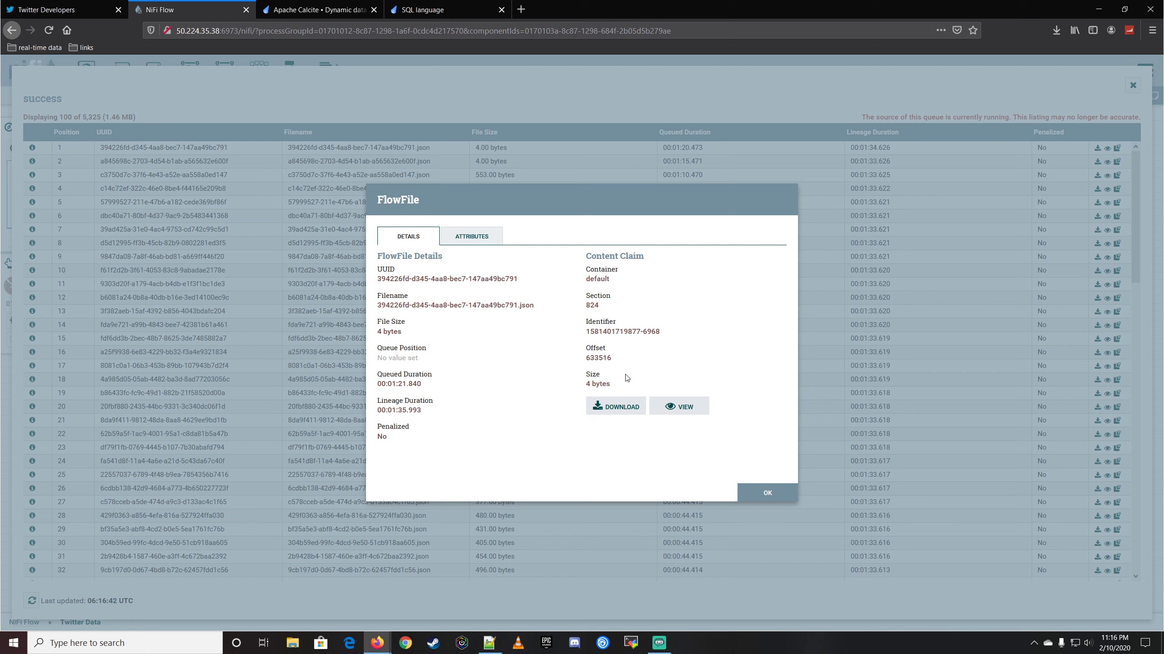
- Highlight the FlowFile's content size and file size, check its attributes again and close the FlowFile details
{"action": "left_click_drag", "start_coordinate": [586, 373], "coordinate": [610, 385]}
{"action": "key", "text": "alt+Tab"}
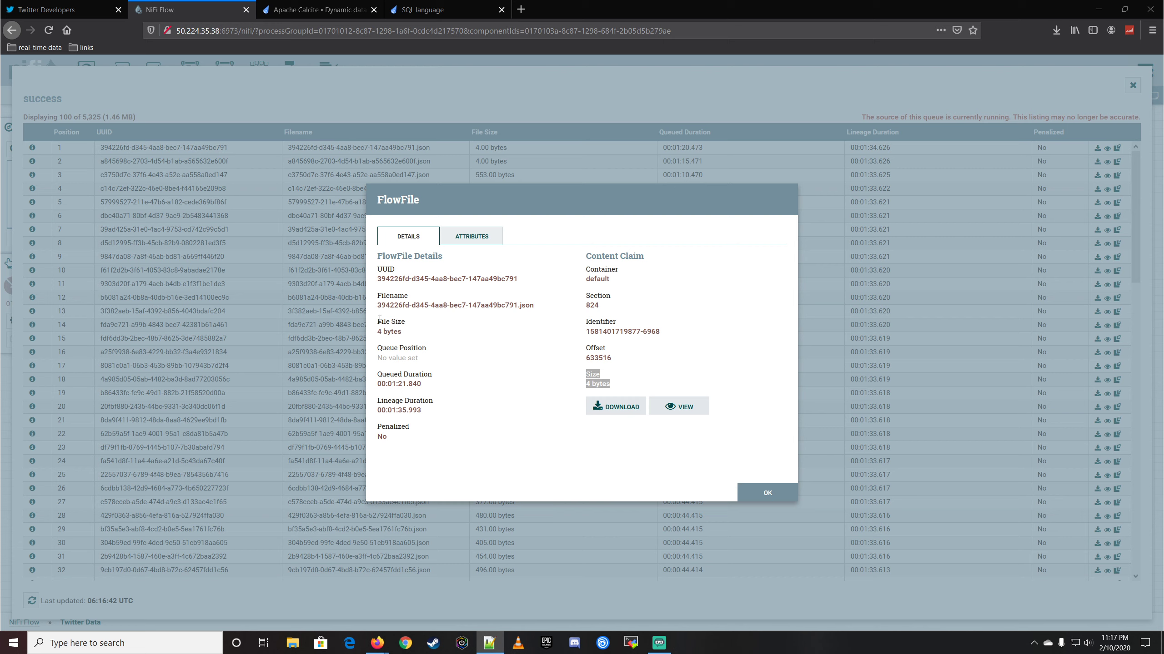
{"action": "left_click_drag", "start_coordinate": [378, 319], "coordinate": [409, 333]}
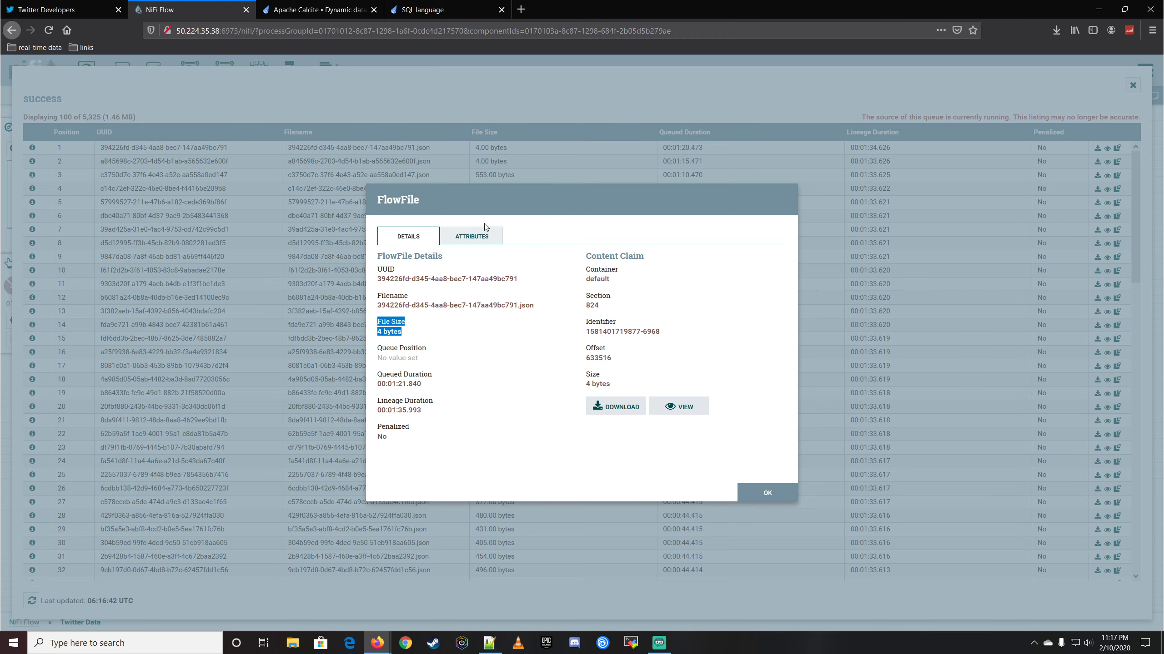
{"action": "left_click", "coordinate": [473, 240]}
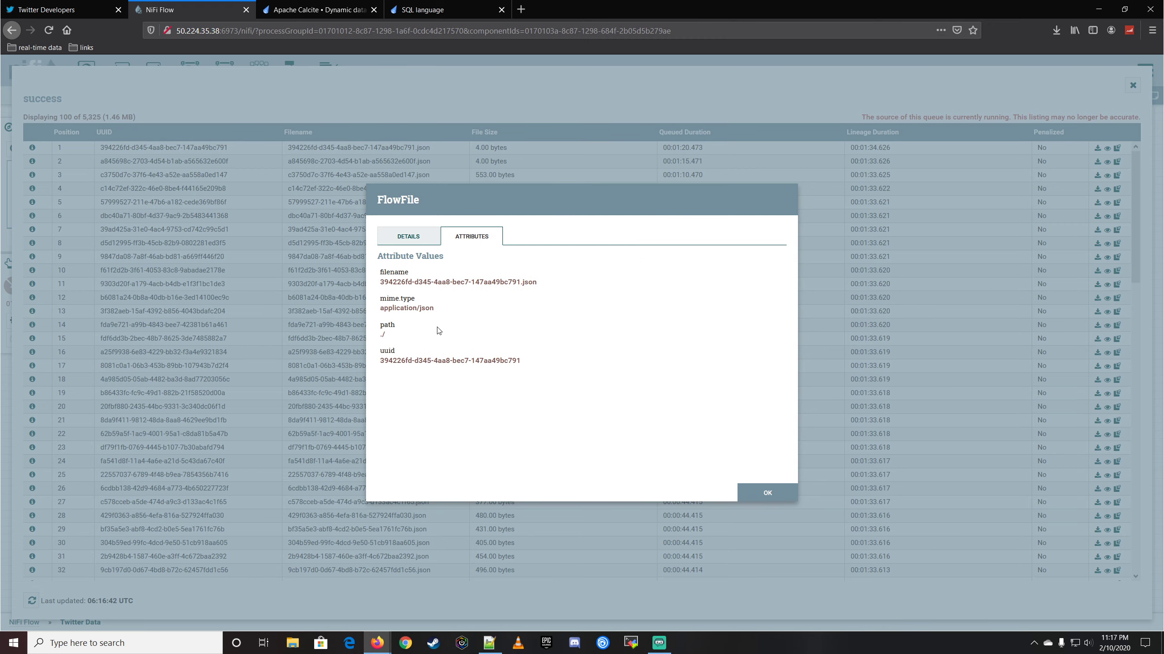
{"action": "left_click", "coordinate": [767, 493]}
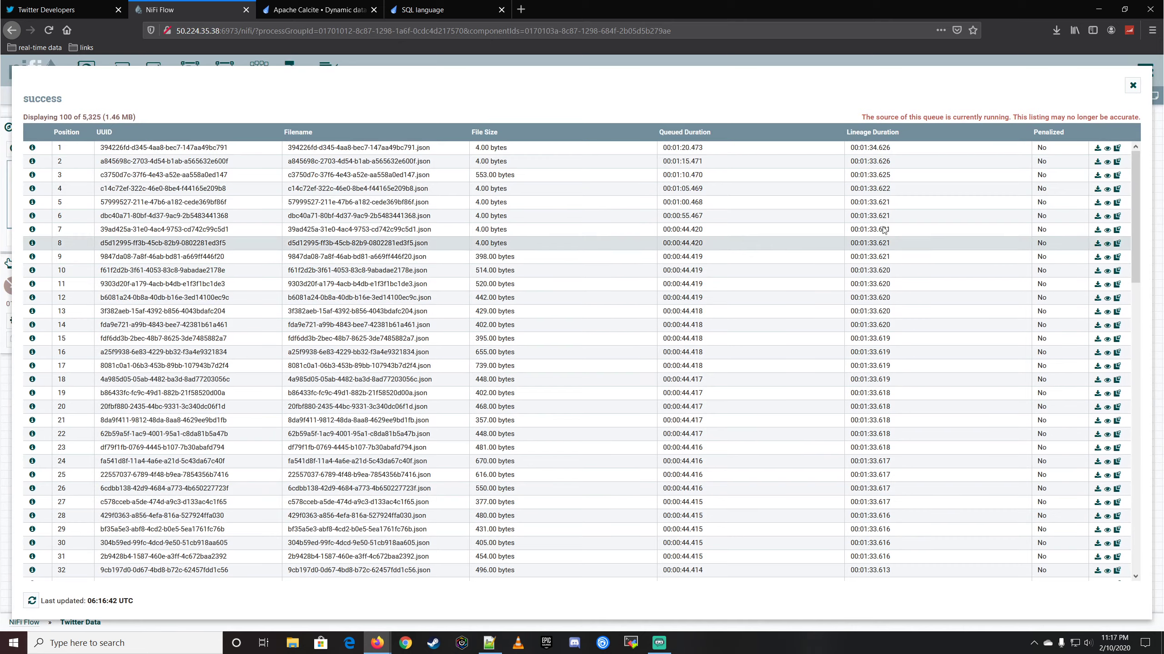
- Close the queue listing, review the JoltTransformJSON processor's properties and close its details
{"action": "left_click", "coordinate": [1132, 85]}
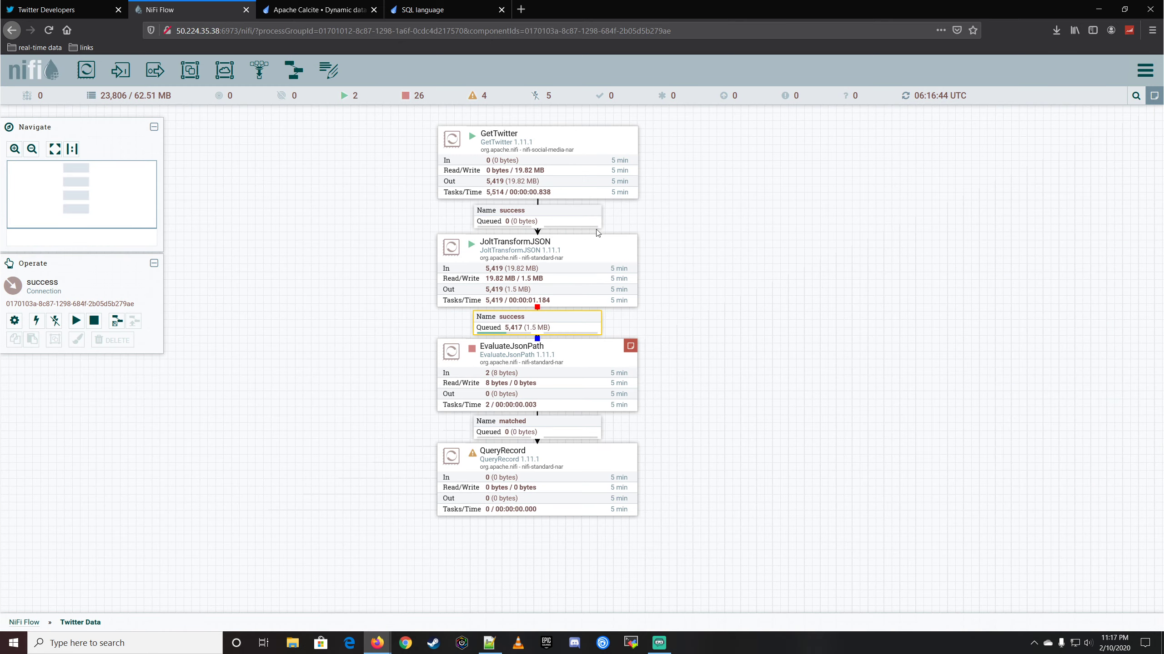
{"action": "double_click", "coordinate": [578, 260]}
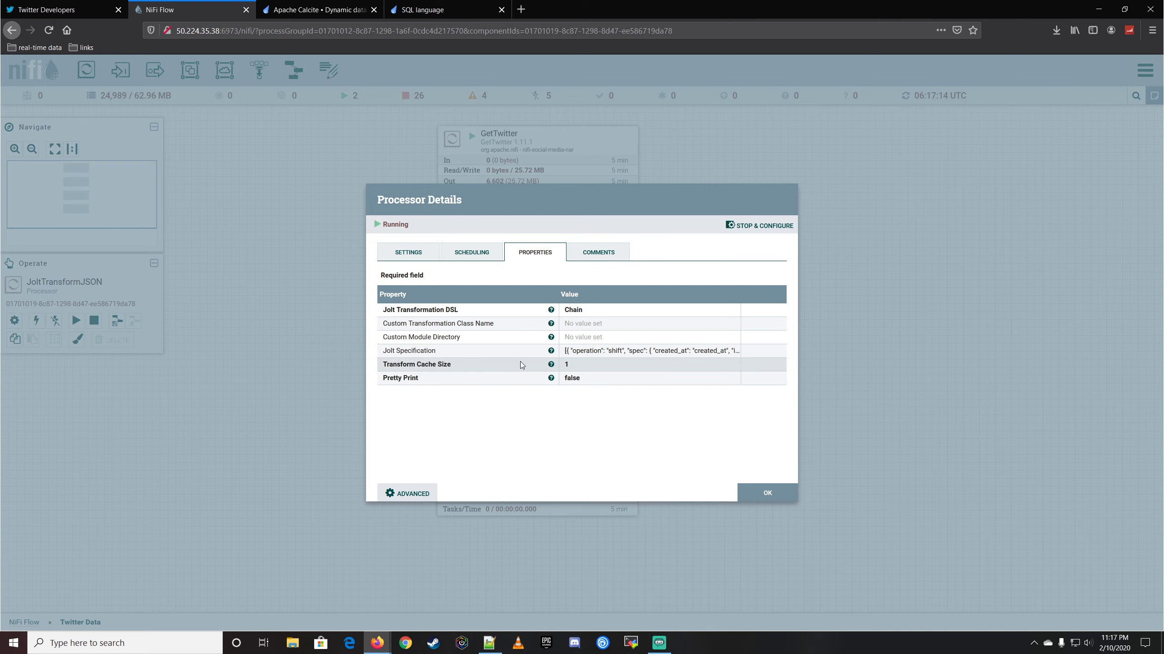
{"action": "left_click", "coordinate": [772, 495]}
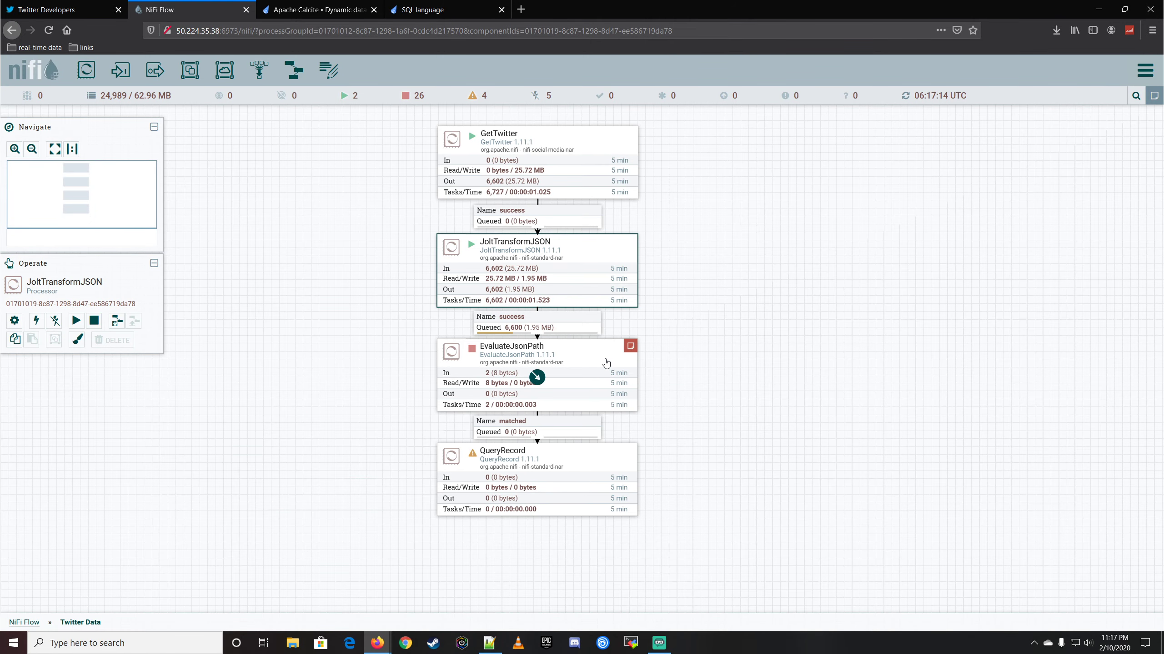
- Read the EvaluateJsonPath error bulletin and inspect the options for its Null Value Representation property without changing it
{"action": "mouse_move", "coordinate": [630, 348]}
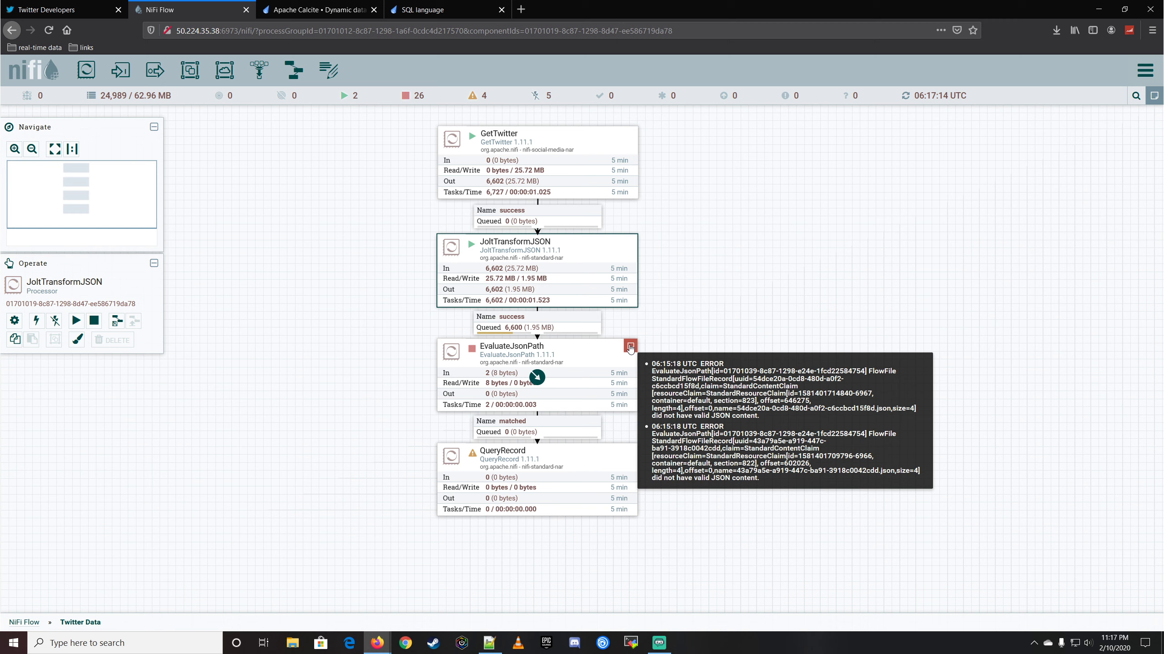
{"action": "double_click", "coordinate": [595, 352]}
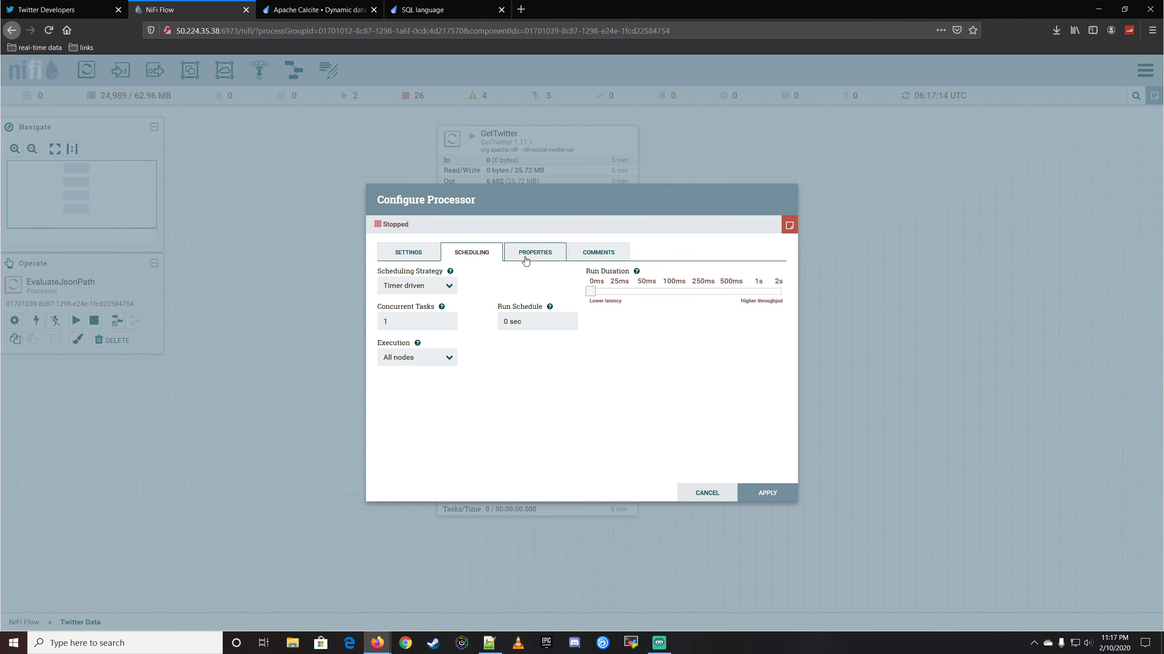
{"action": "left_click", "coordinate": [526, 259]}
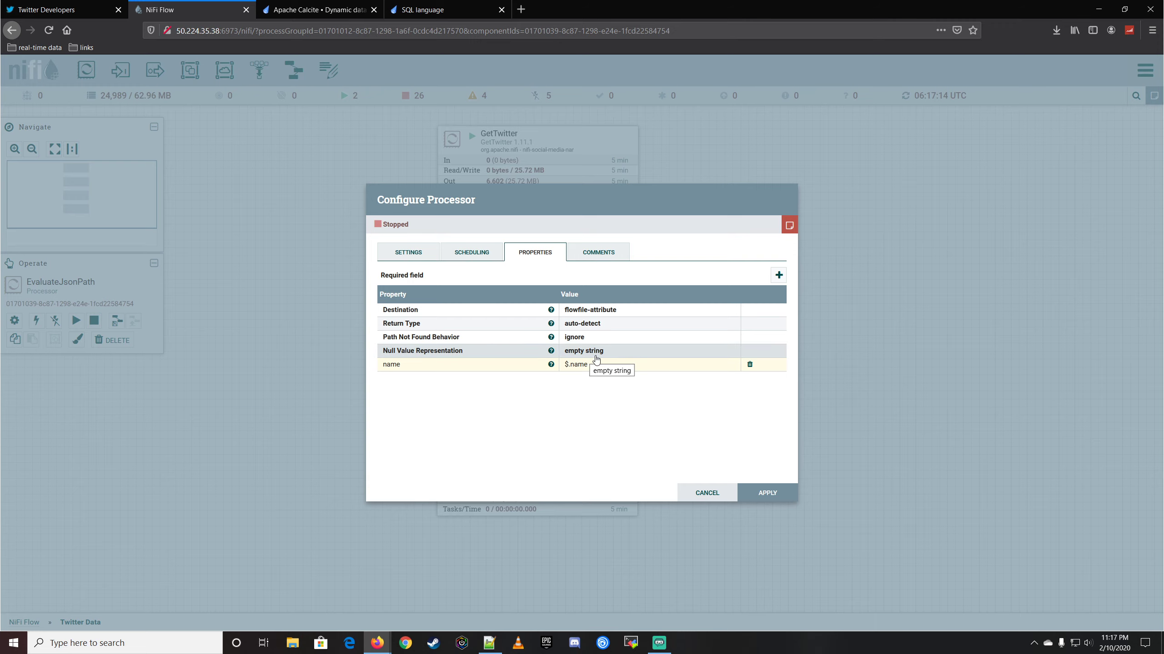
{"action": "left_click", "coordinate": [609, 353]}
{"action": "left_click", "coordinate": [613, 356]}
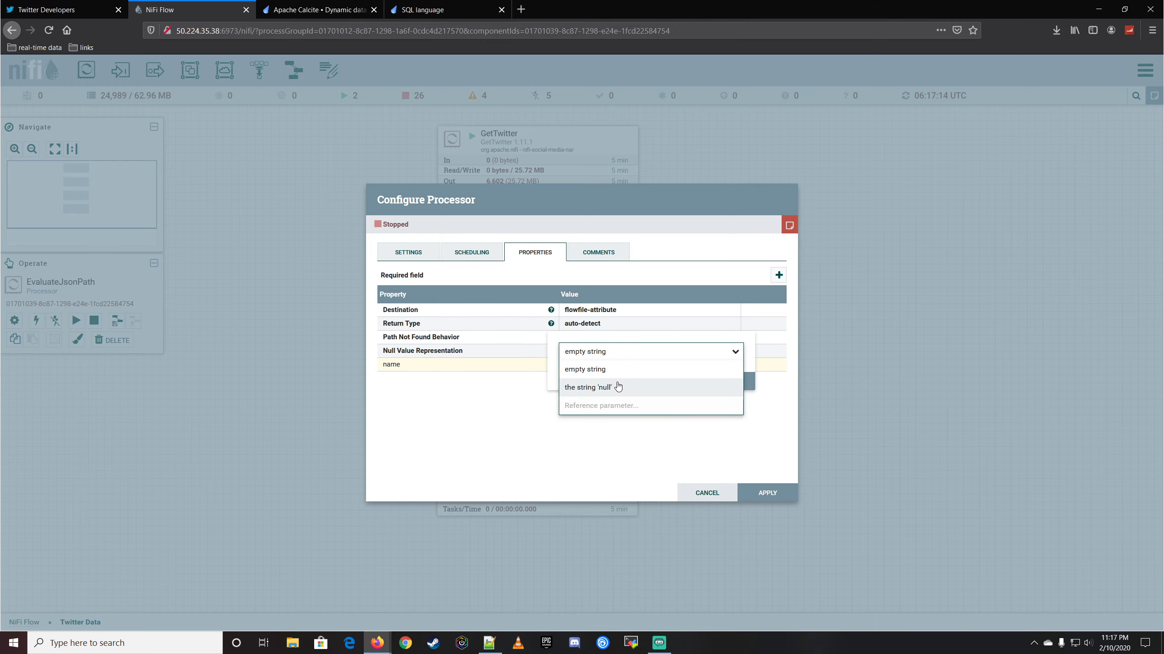
{"action": "left_click", "coordinate": [623, 458]}
{"action": "left_click", "coordinate": [709, 384]}
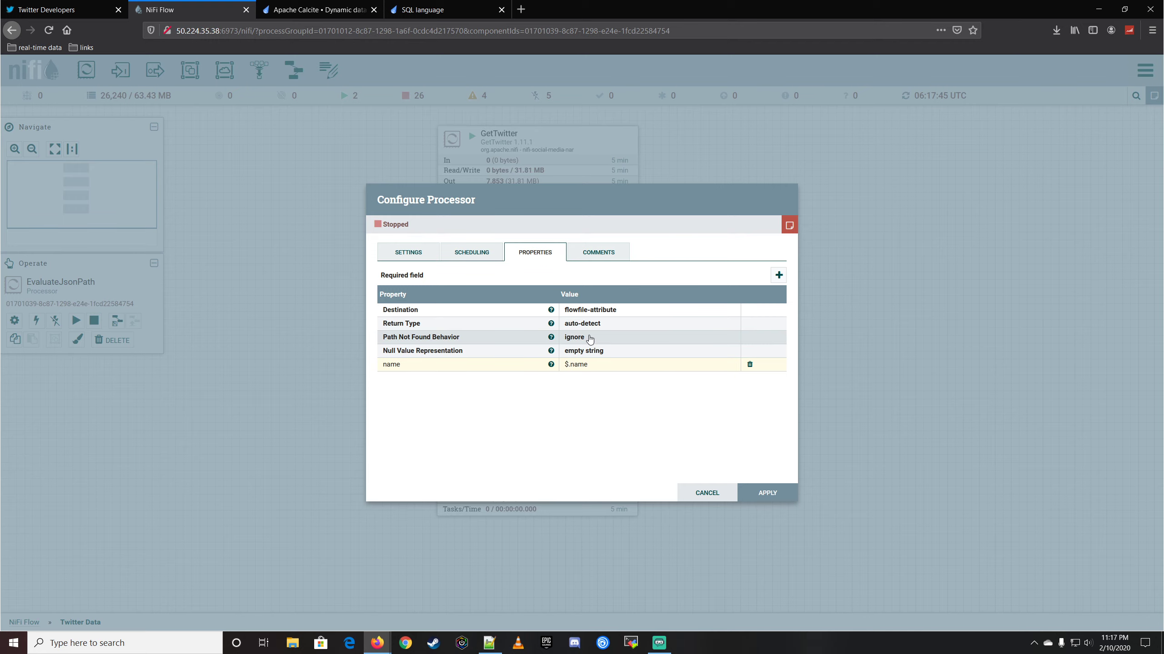
- Set EvaluateJsonPath's Path Not Found Behavior to ignore and apply the processor configuration
{"action": "left_click", "coordinate": [590, 339]}
{"action": "left_click", "coordinate": [617, 342]}
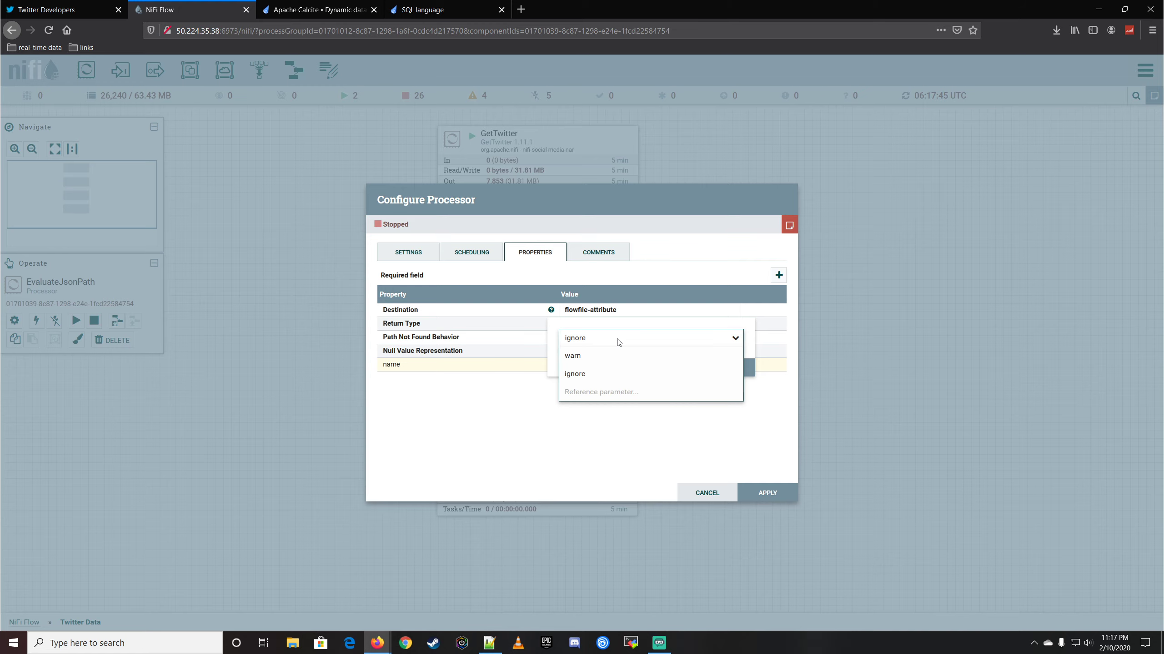
{"action": "left_click", "coordinate": [618, 373]}
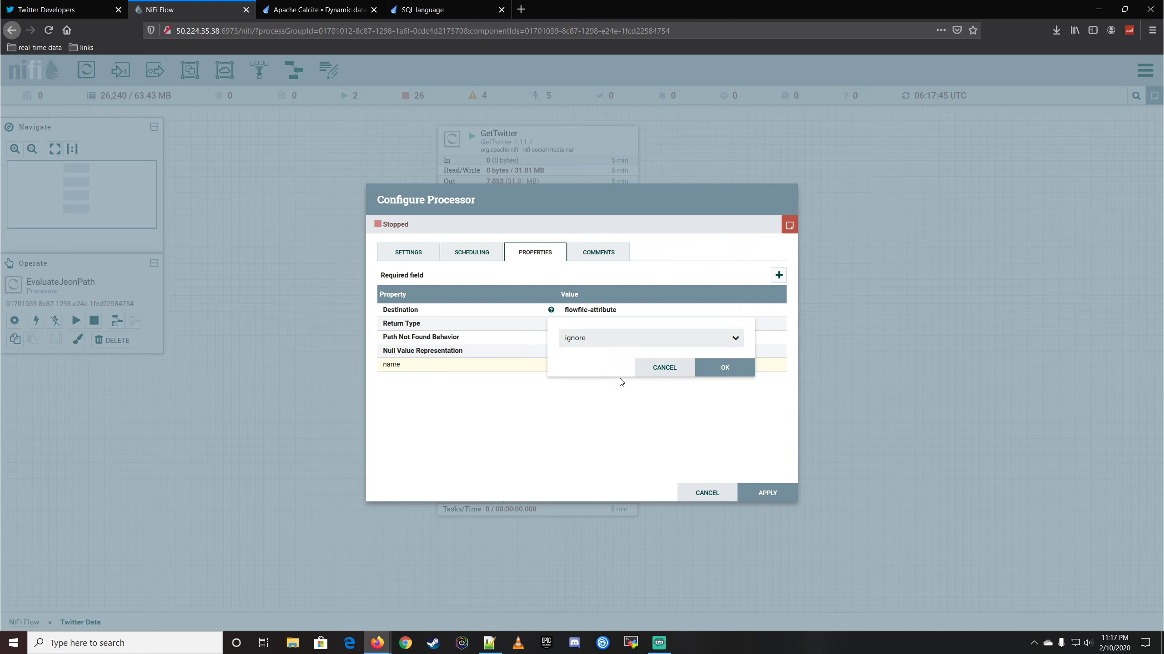
{"action": "left_click", "coordinate": [701, 369]}
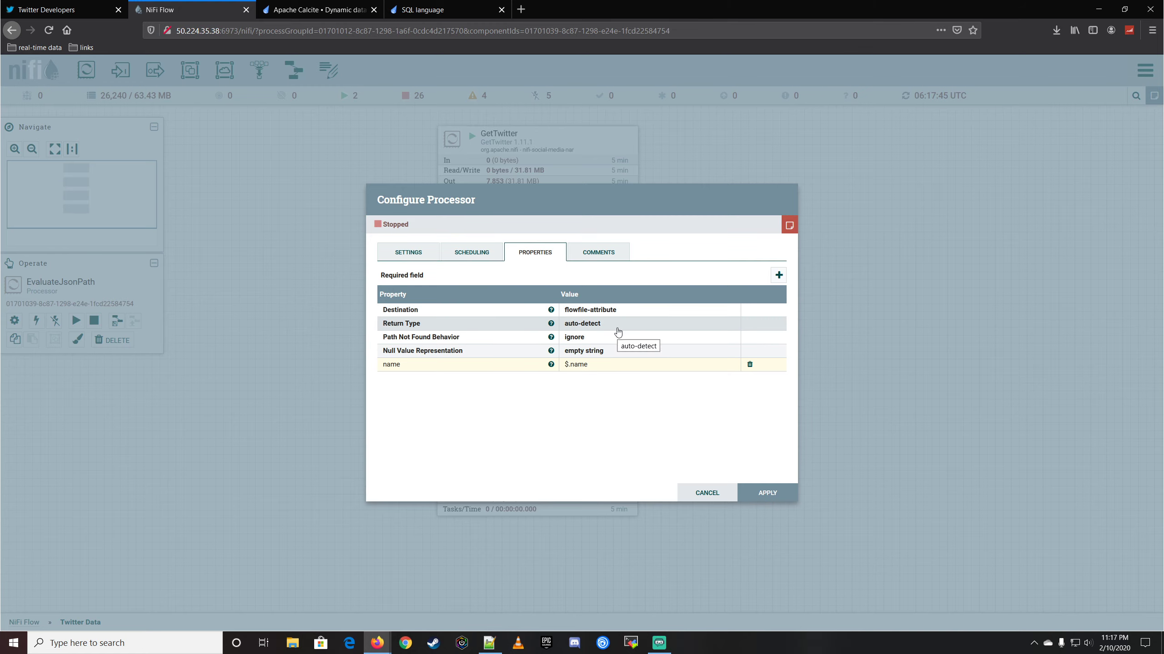
{"action": "left_click", "coordinate": [791, 498]}
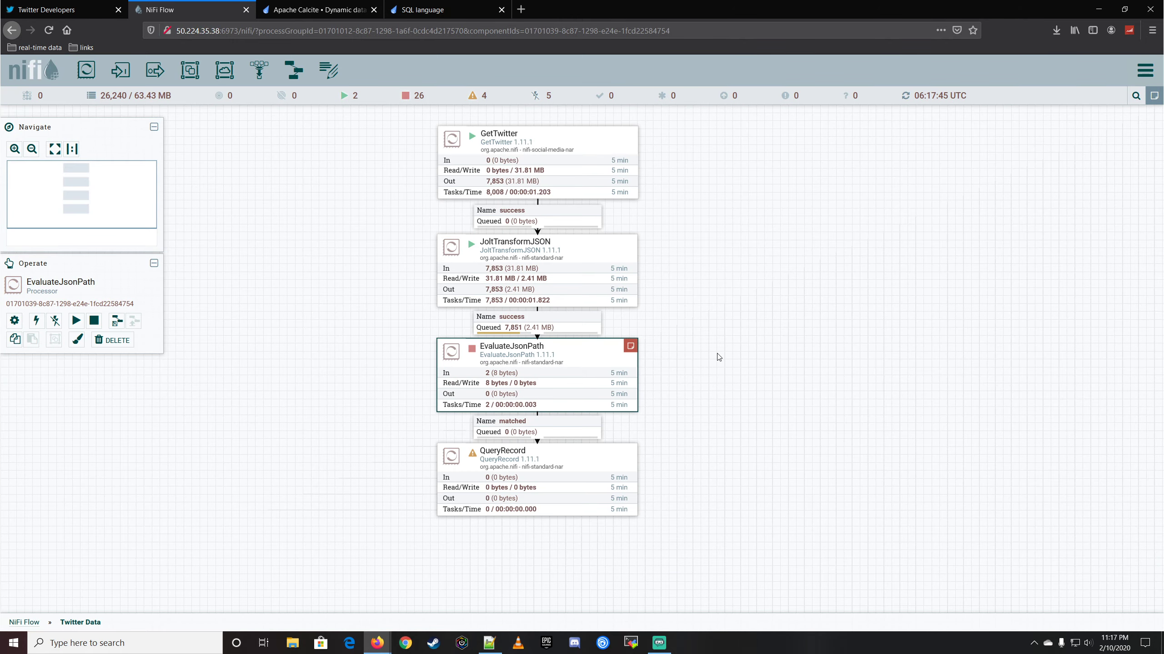
- Start the EvaluateJsonPath processor and refresh the canvas statistics
{"action": "right_click", "coordinate": [572, 356]}
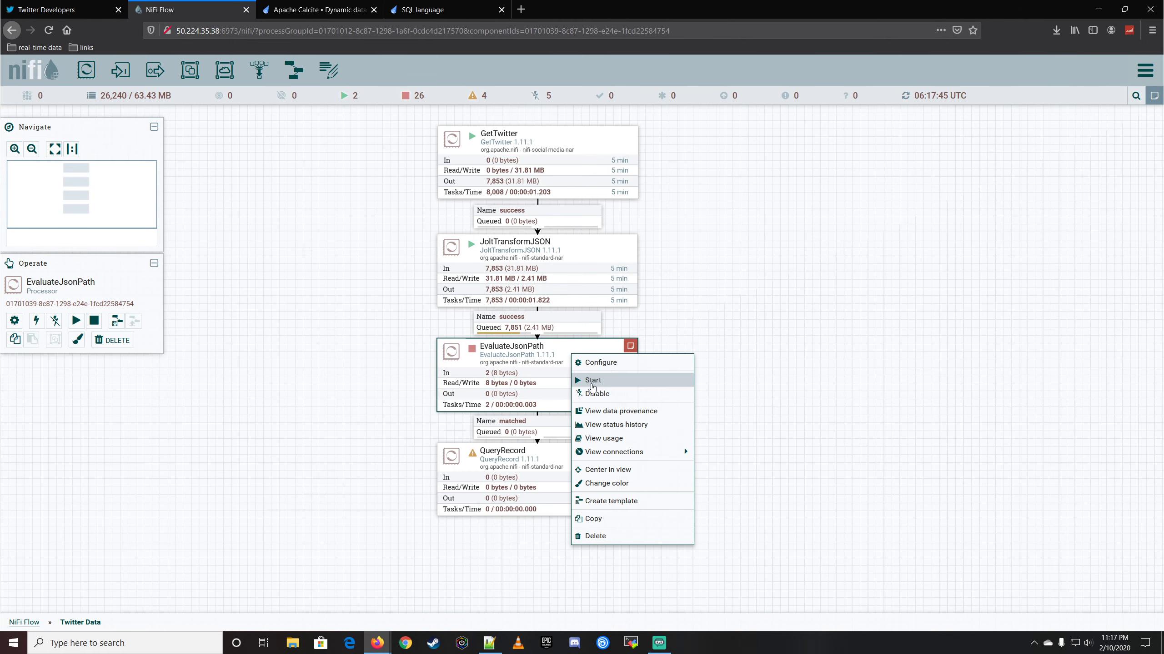
{"action": "left_click", "coordinate": [591, 381]}
{"action": "right_click", "coordinate": [672, 355]}
{"action": "left_click", "coordinate": [683, 362]}
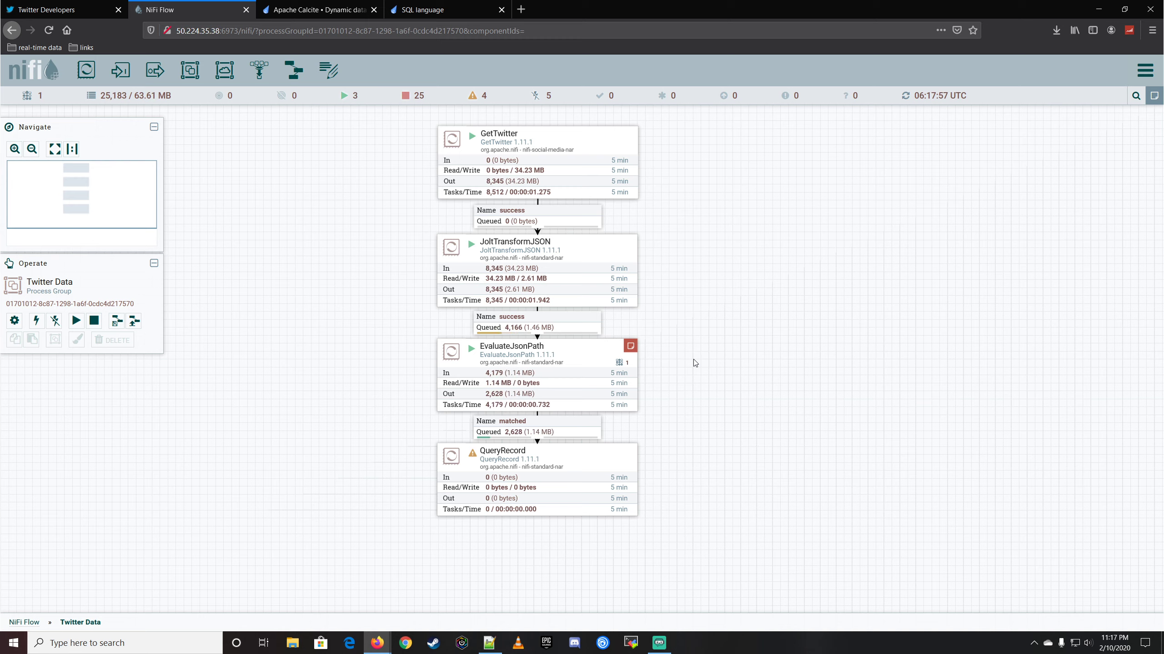
- Stop the EvaluateJsonPath processor and refresh the canvas statistics
{"action": "mouse_move", "coordinate": [631, 348]}
{"action": "right_click", "coordinate": [580, 354]}
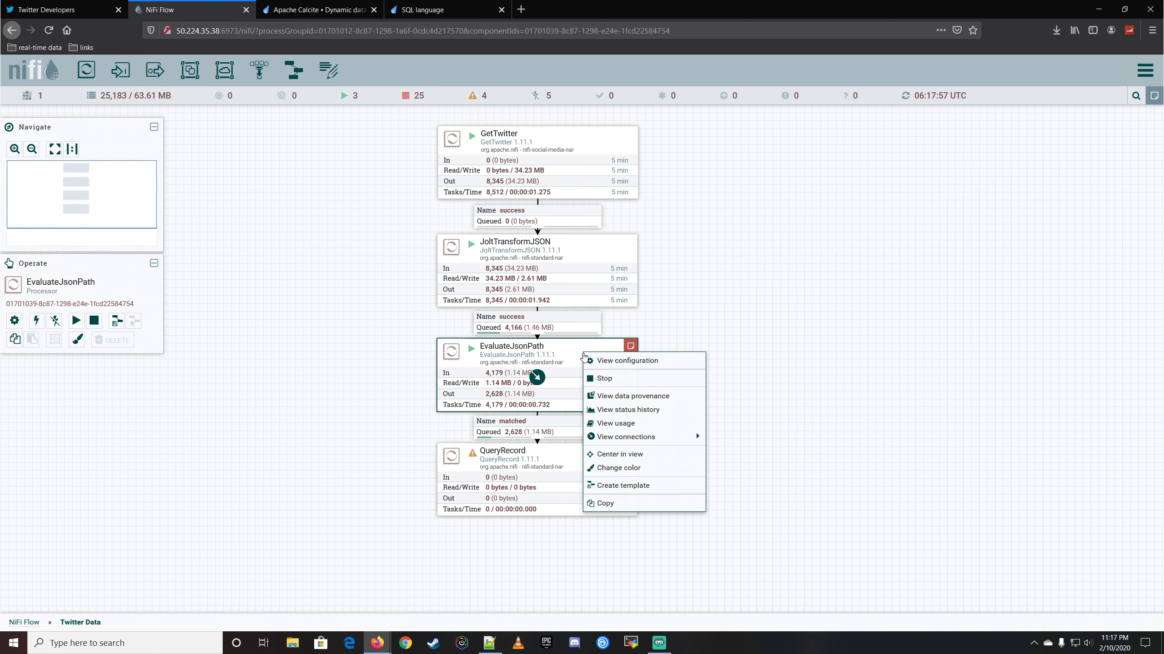
{"action": "left_click", "coordinate": [604, 376]}
{"action": "right_click", "coordinate": [670, 332]}
{"action": "left_click", "coordinate": [700, 344]}
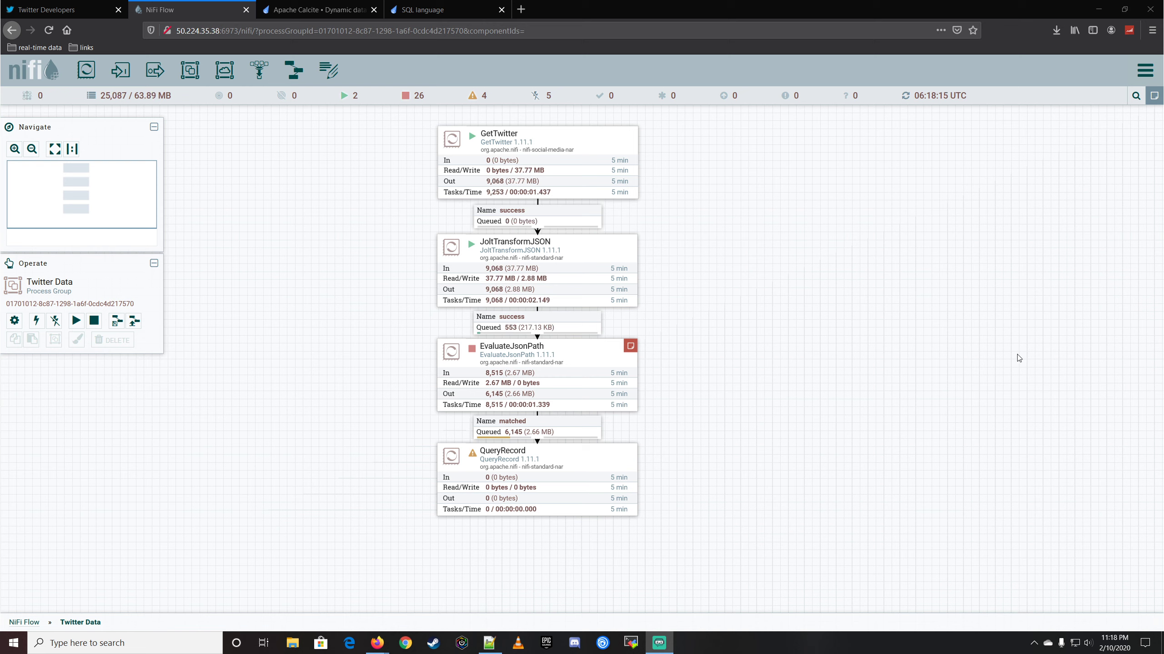
{"action": "left_click_drag", "start_coordinate": [683, 407], "coordinate": [670, 301]}
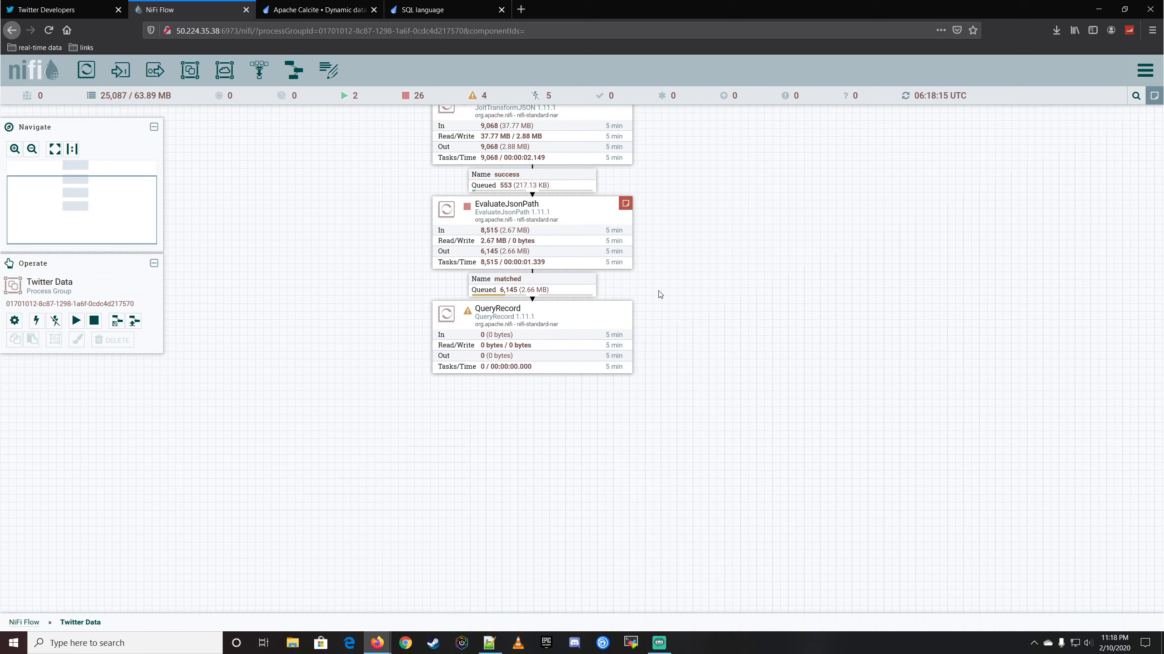
{"action": "double_click", "coordinate": [573, 320]}
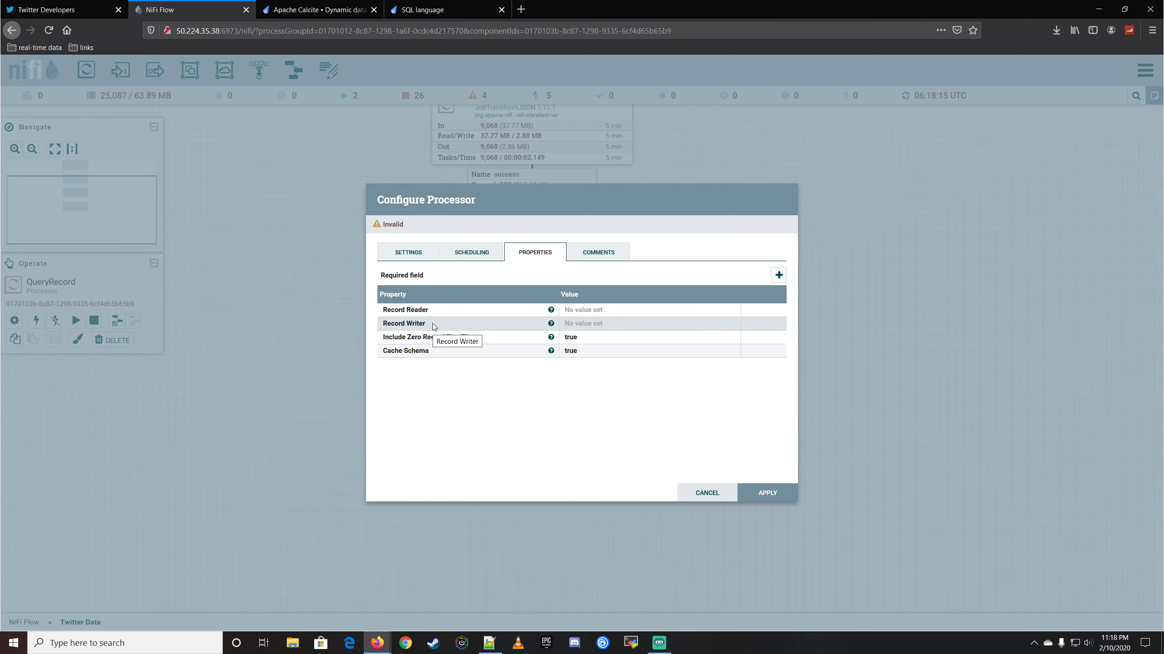
{"action": "left_click", "coordinate": [587, 311]}
{"action": "left_click", "coordinate": [592, 314]}
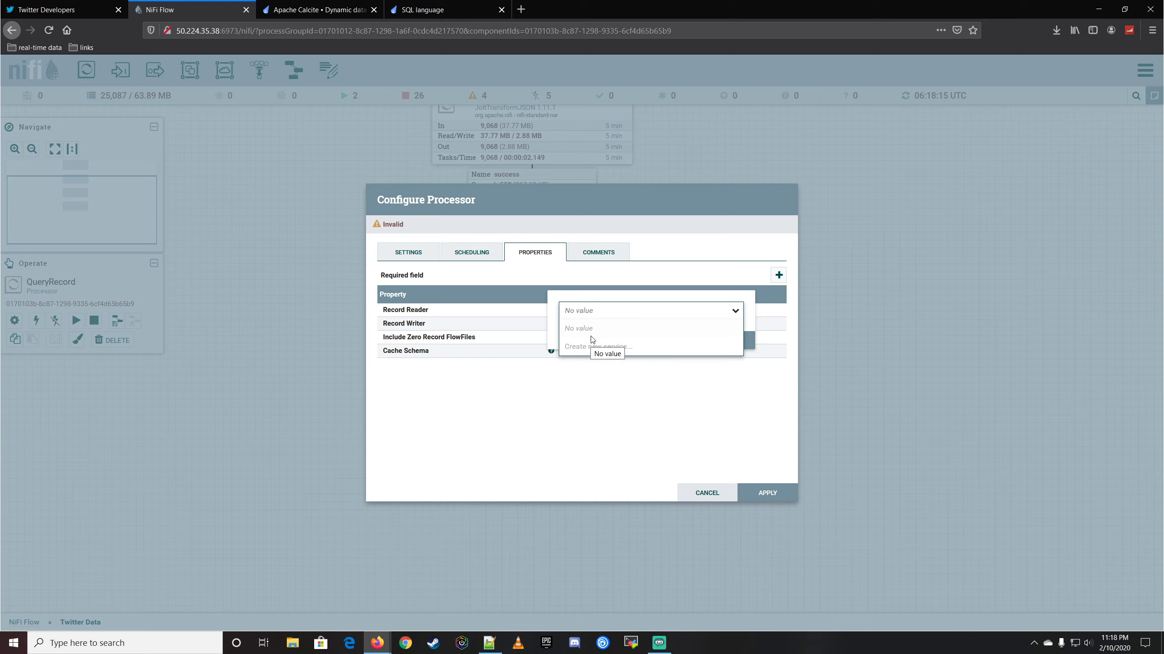
{"action": "left_click", "coordinate": [720, 496]}
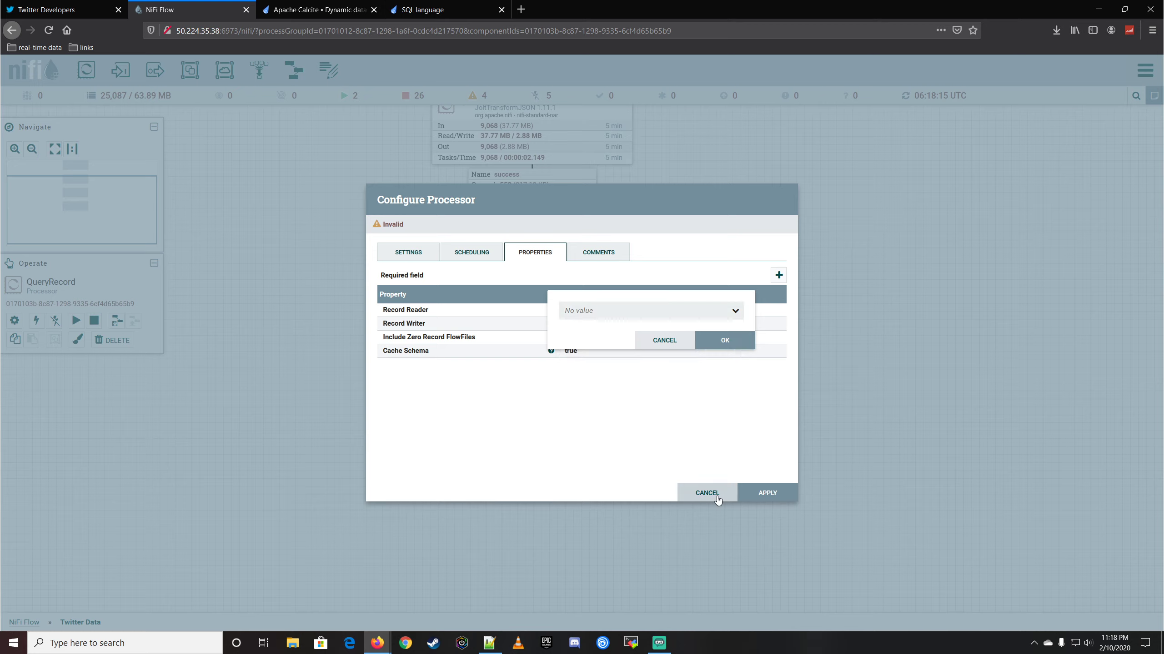
{"action": "left_click", "coordinate": [665, 346]}
{"action": "left_click", "coordinate": [707, 493]}
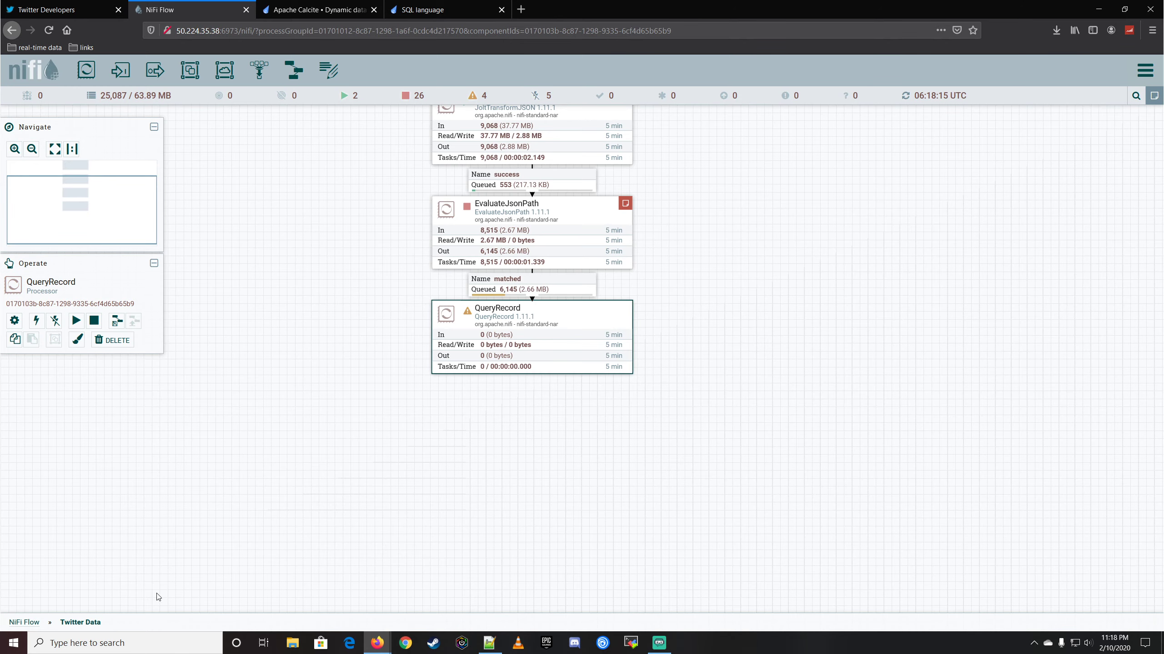
- Check the configuration of the USGS Data process group and return to the Twitter Data group
{"action": "left_click", "coordinate": [24, 622]}
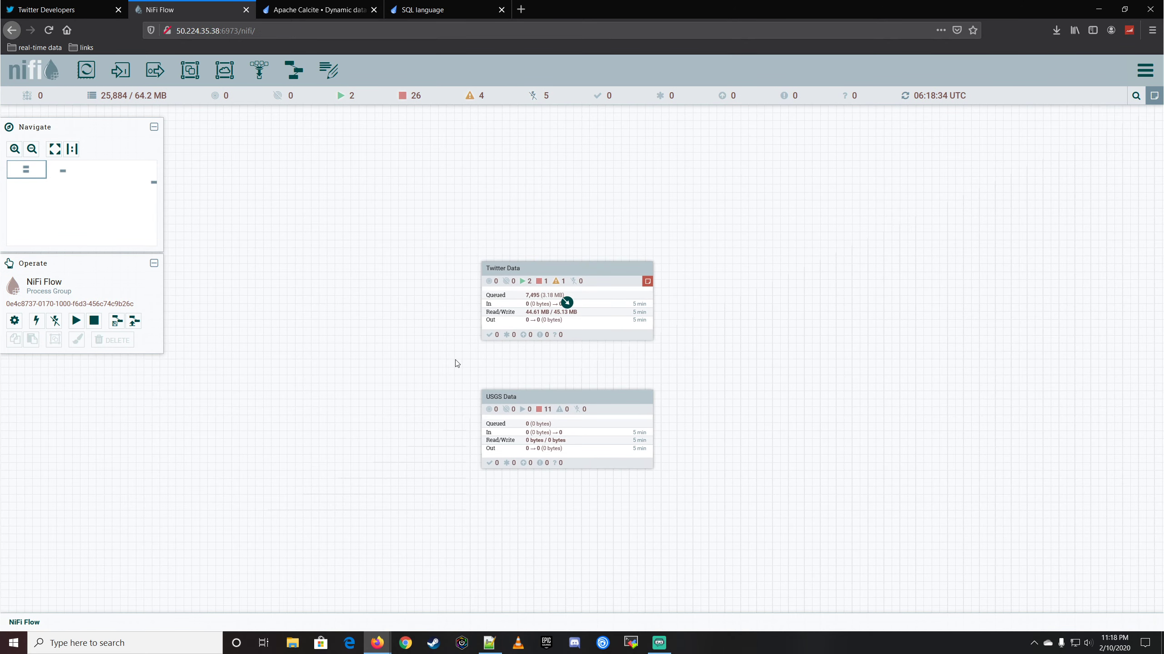
{"action": "left_click", "coordinate": [512, 410]}
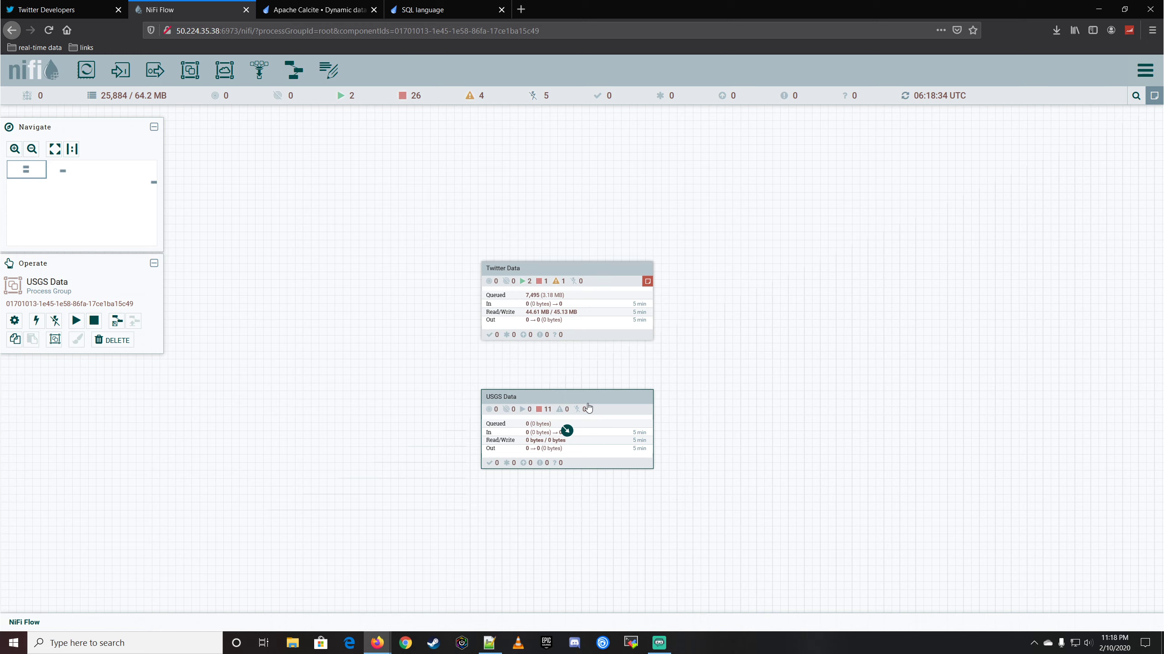
{"action": "double_click", "coordinate": [561, 408]}
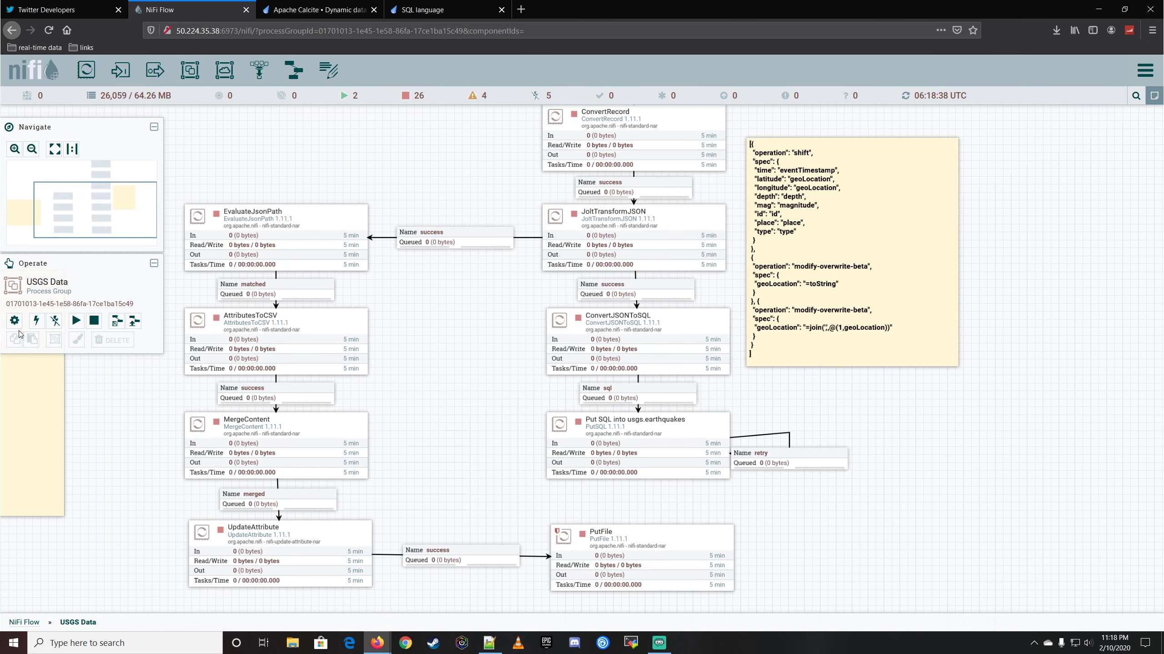
{"action": "left_click", "coordinate": [15, 321]}
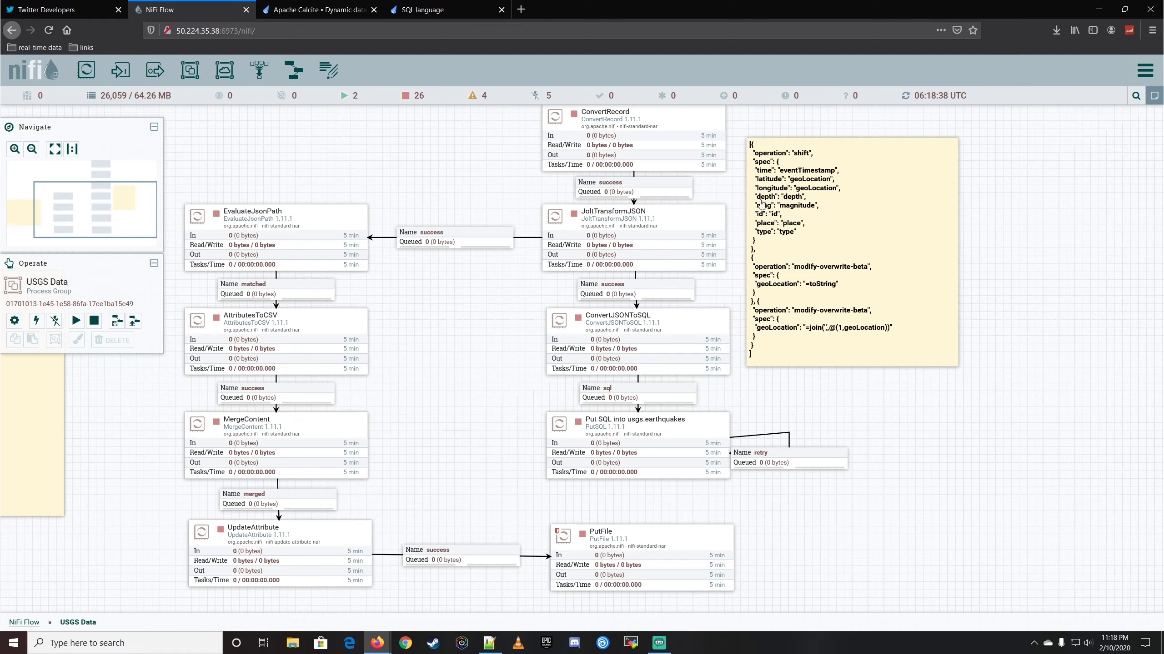
{"action": "left_click", "coordinate": [1132, 86]}
{"action": "left_click", "coordinate": [24, 622]}
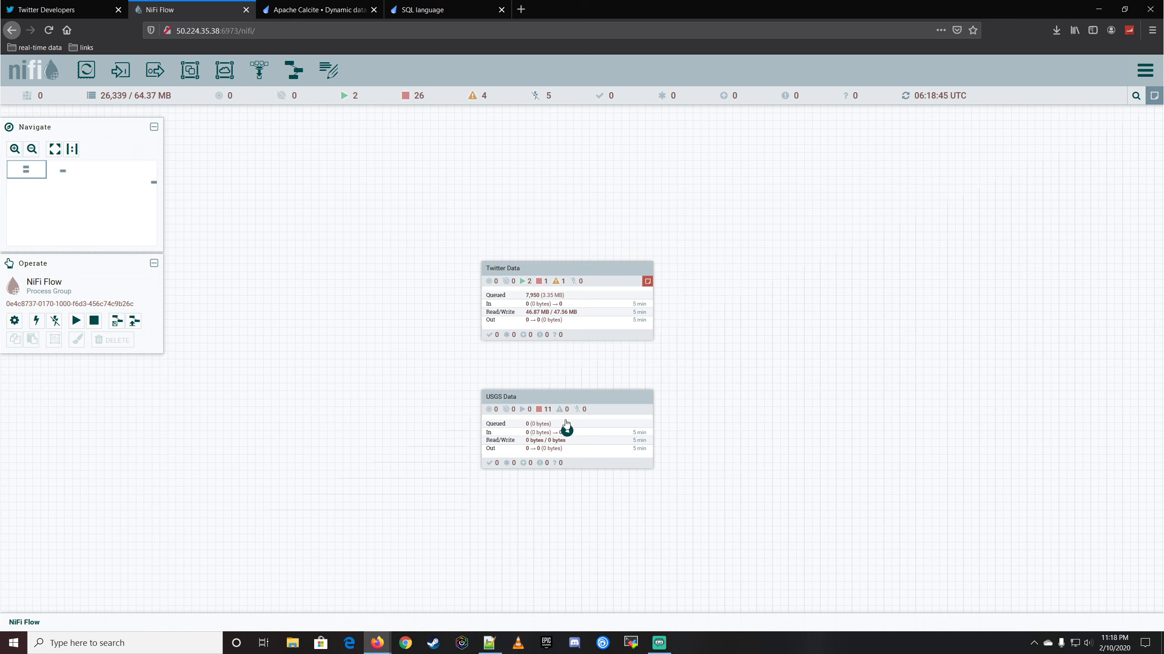
{"action": "left_click", "coordinate": [620, 402]}
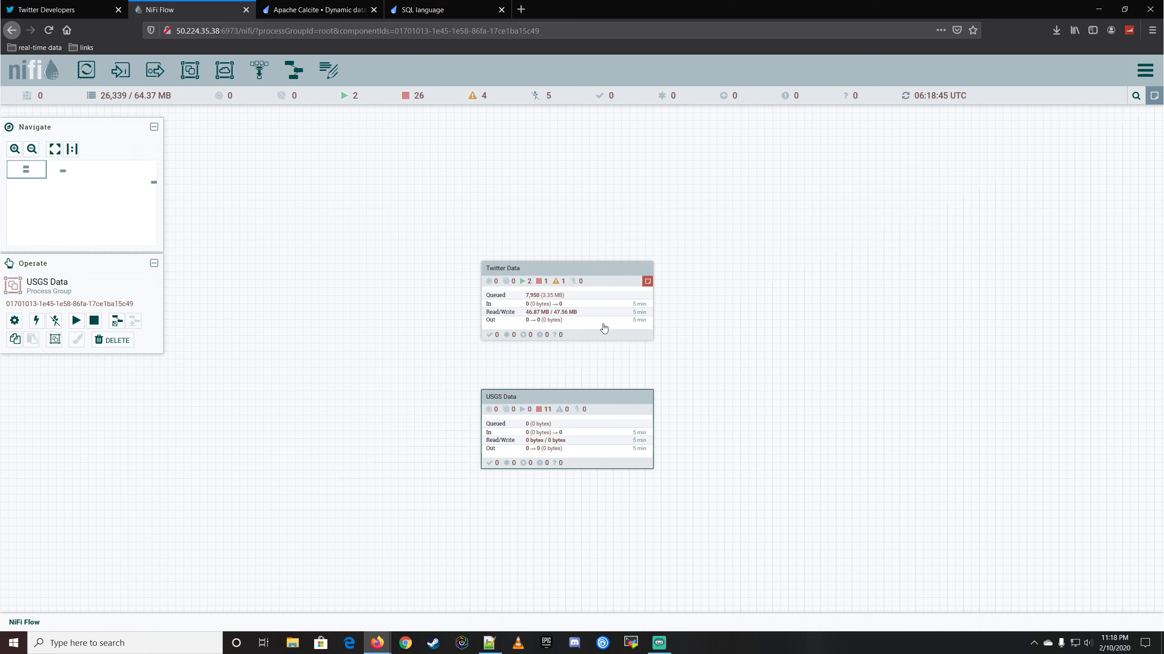
{"action": "double_click", "coordinate": [602, 272]}
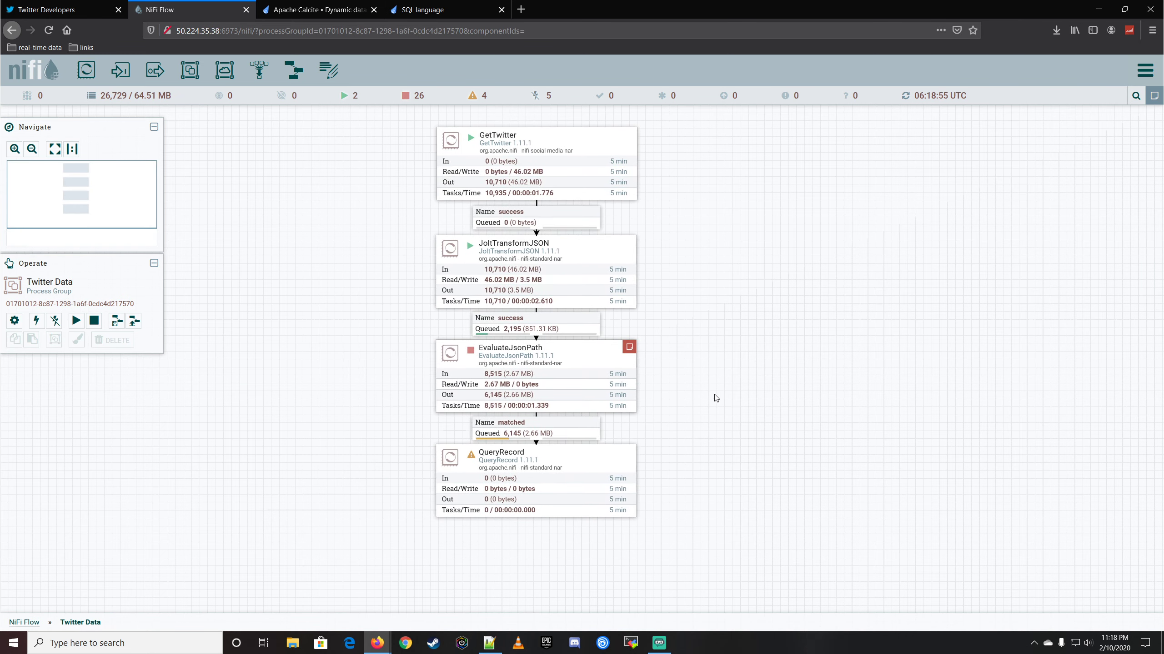
- Create a new JsonTreeReader 1.11.1 controller service as the Record Reader of the QueryRecord processor
{"action": "double_click", "coordinate": [598, 468]}
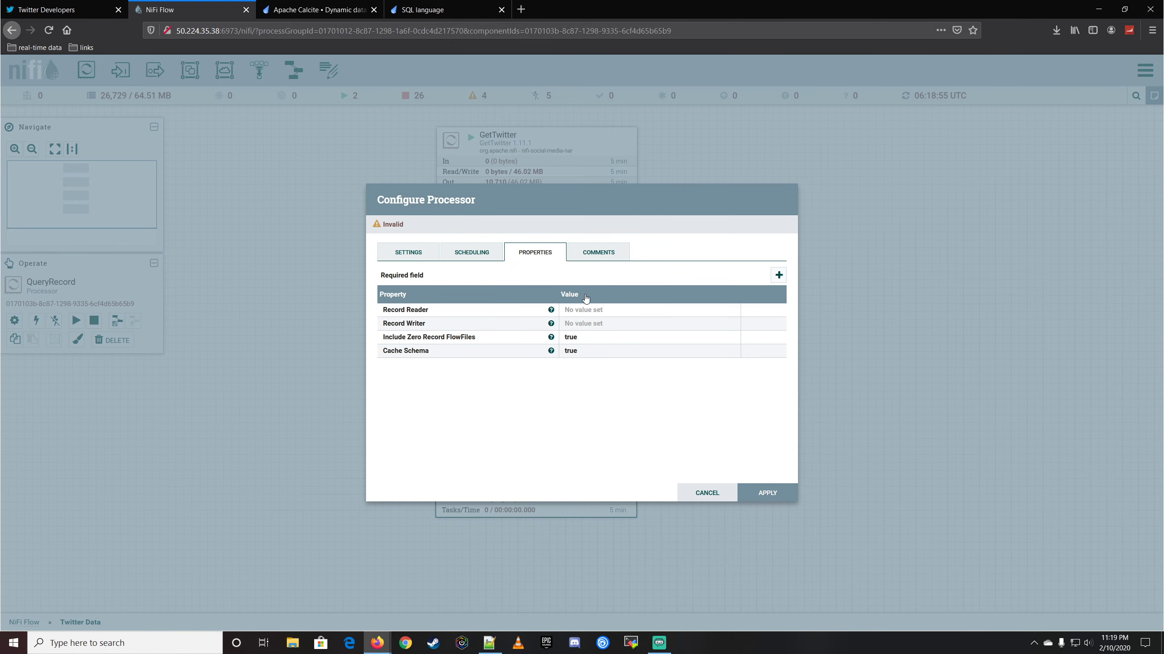
{"action": "left_click", "coordinate": [588, 310]}
{"action": "left_click", "coordinate": [664, 314]}
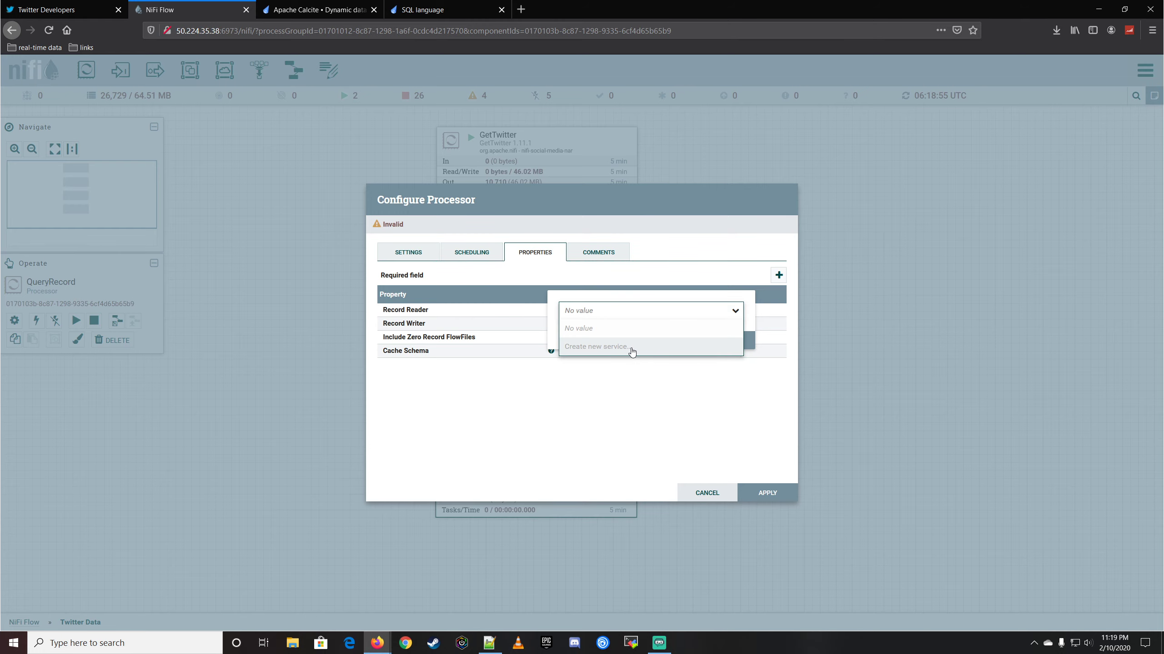
{"action": "left_click", "coordinate": [632, 351]}
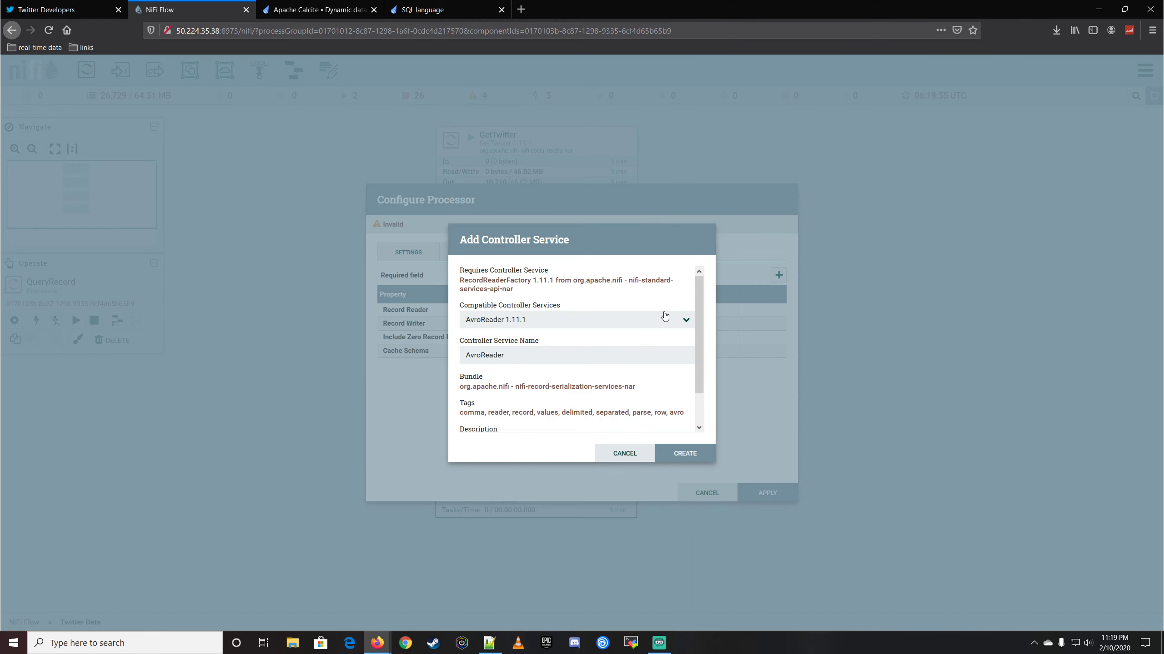
{"action": "left_click", "coordinate": [665, 316]}
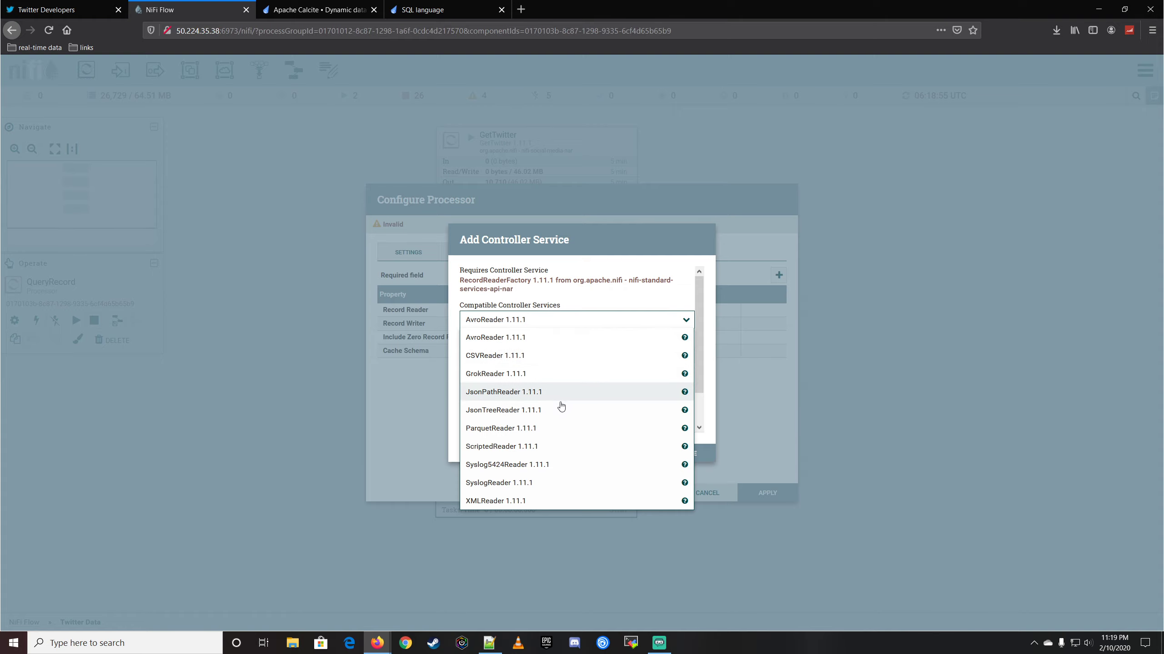
{"action": "left_click", "coordinate": [560, 410]}
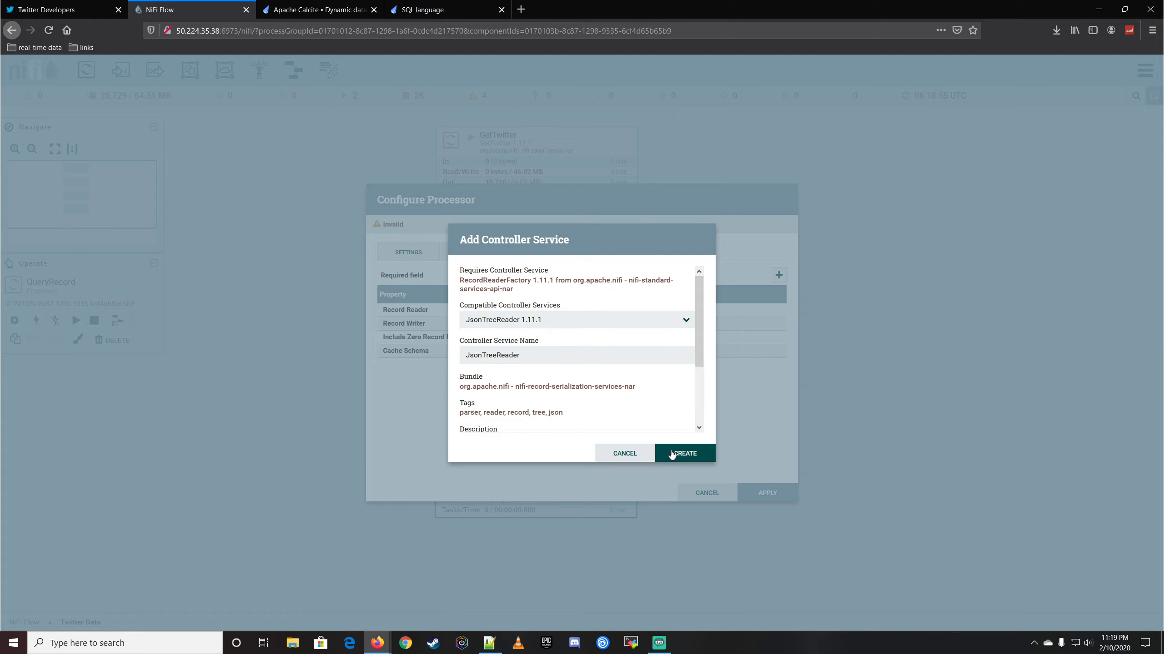
{"action": "left_click", "coordinate": [672, 454]}
- Create a new JsonRecordSetWriter 1.11.1 controller service as the Record Writer of the QueryRecord processor
{"action": "left_click", "coordinate": [632, 326]}
{"action": "left_click", "coordinate": [707, 329]}
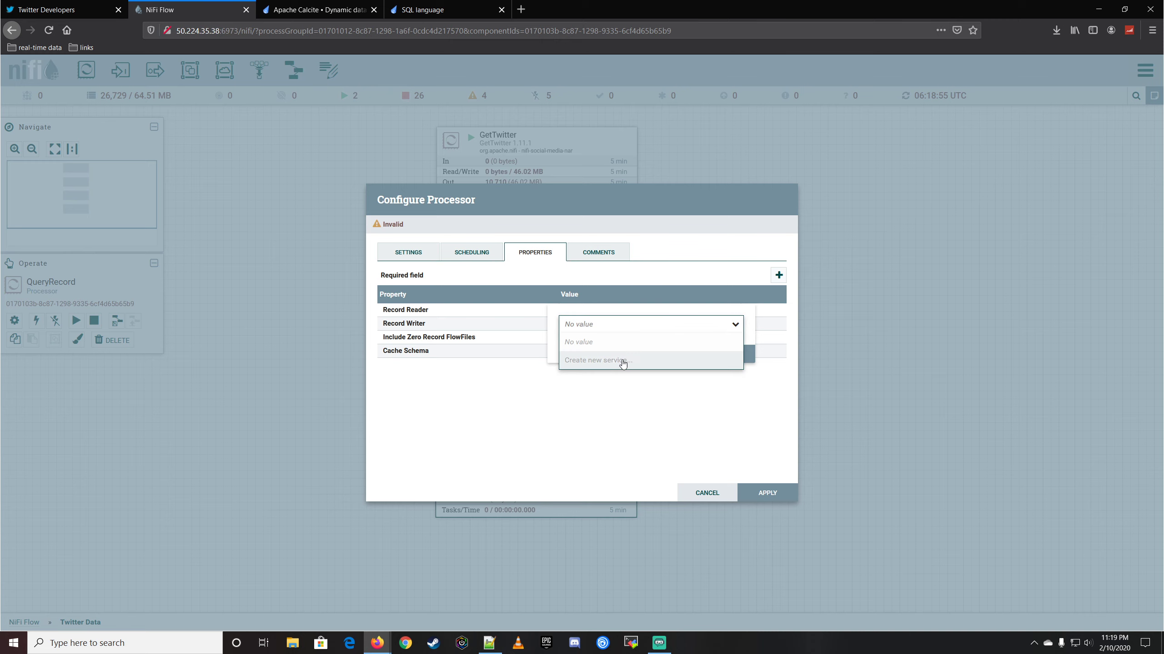
{"action": "left_click", "coordinate": [623, 362]}
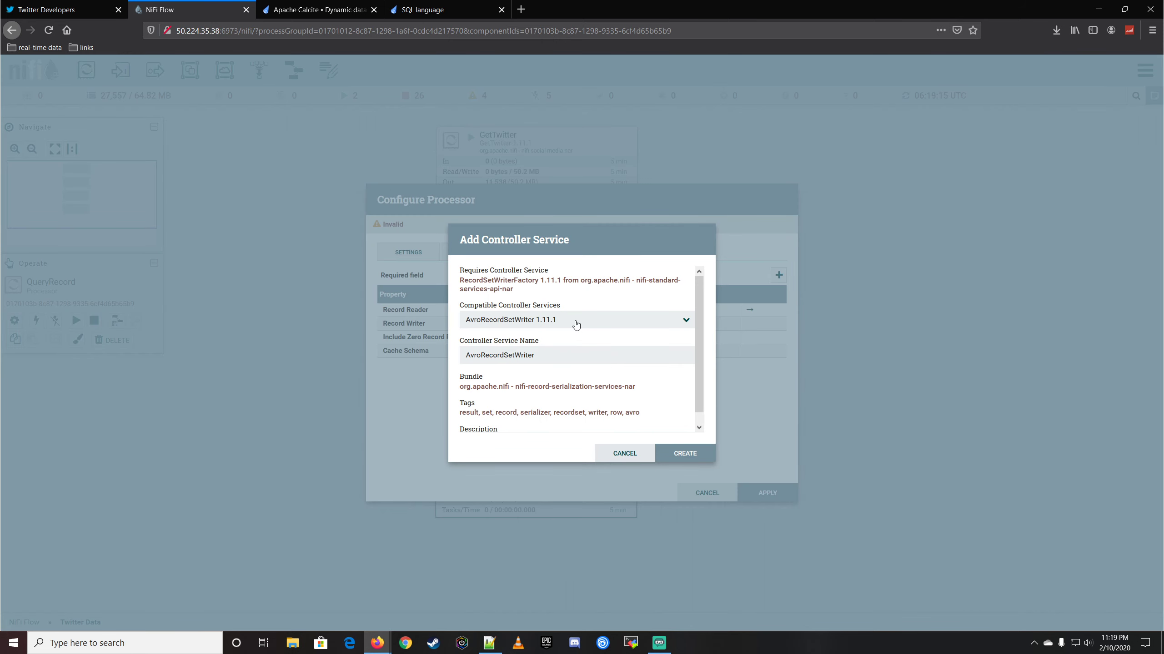
{"action": "left_click", "coordinate": [576, 325]}
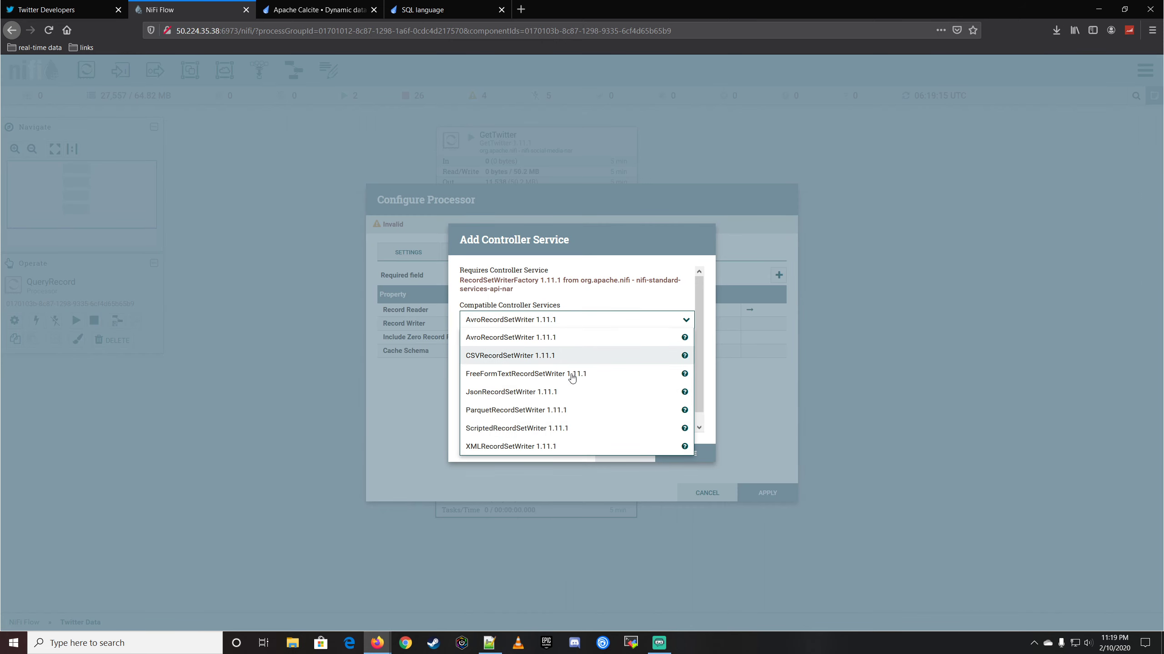
{"action": "left_click", "coordinate": [572, 391]}
{"action": "left_click", "coordinate": [674, 453]}
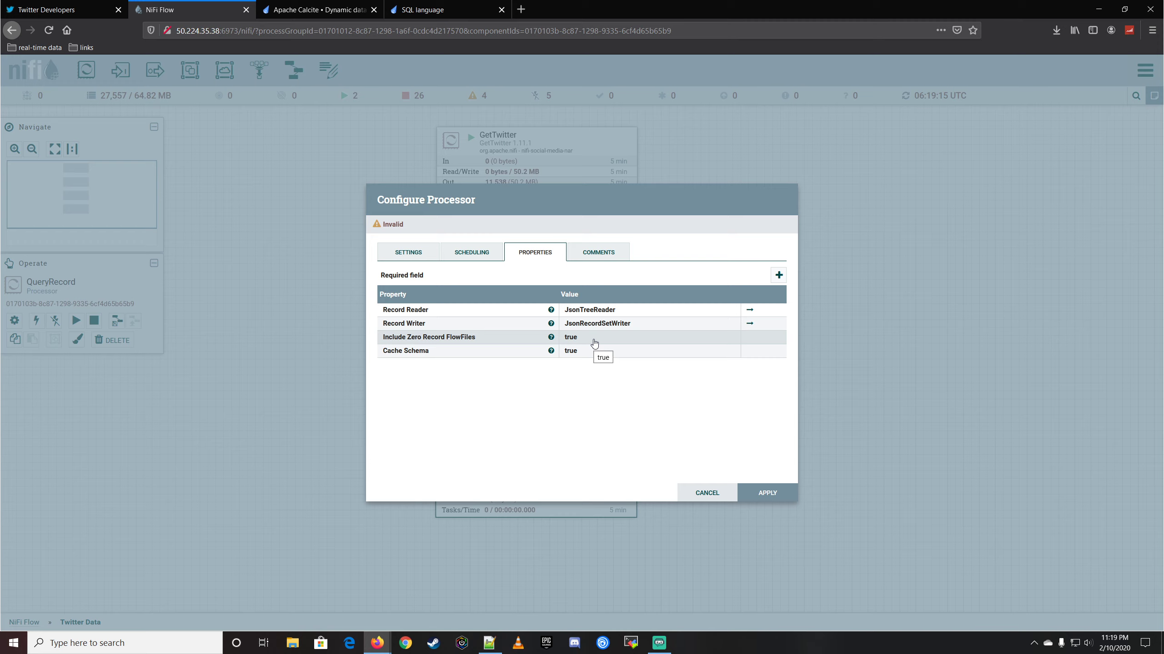
- Set Include Zero Record FlowFiles to false and apply the QueryRecord processor configuration
{"action": "left_click", "coordinate": [594, 342]}
{"action": "left_click", "coordinate": [593, 341]}
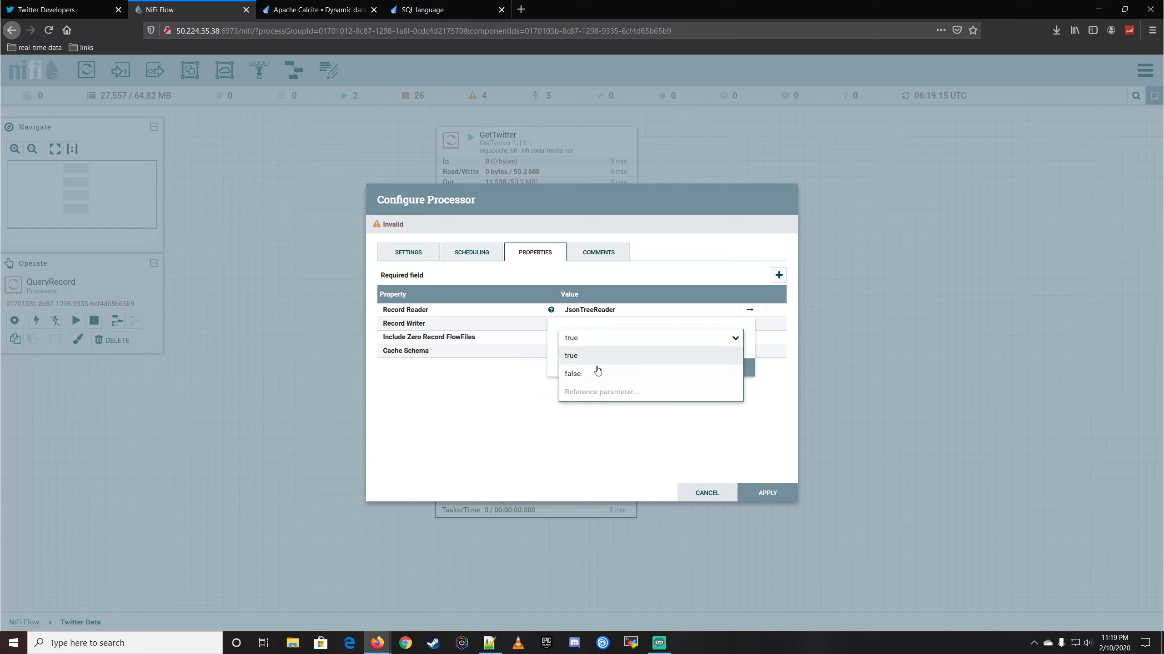
{"action": "left_click", "coordinate": [595, 374]}
{"action": "left_click", "coordinate": [721, 372]}
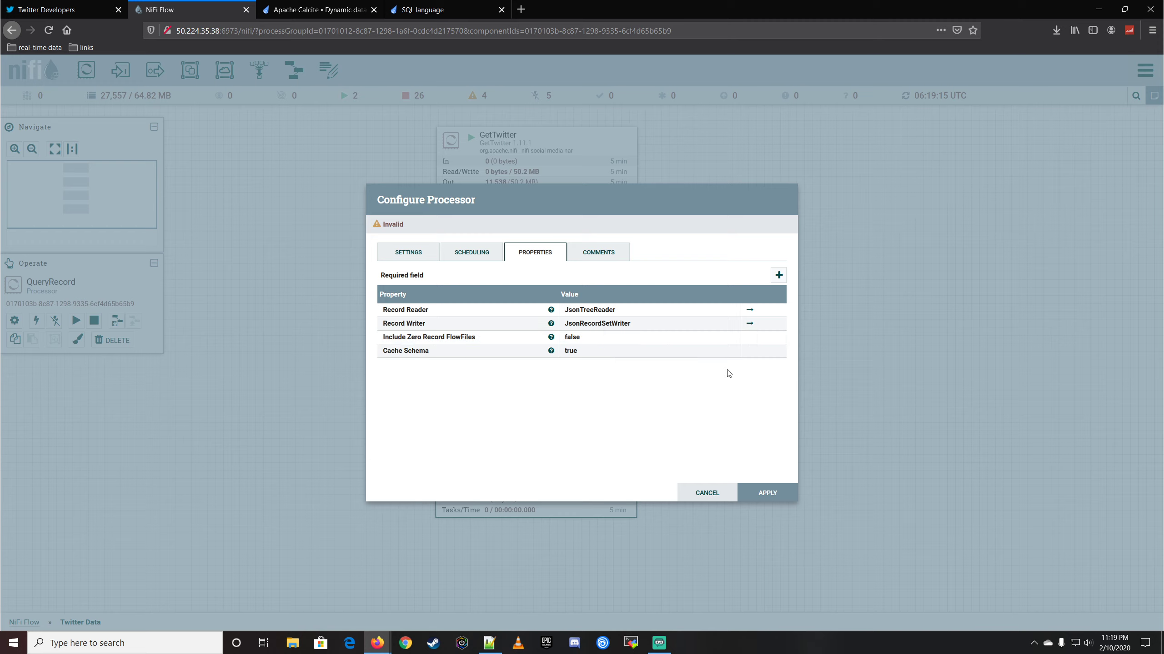
{"action": "left_click", "coordinate": [767, 493]}
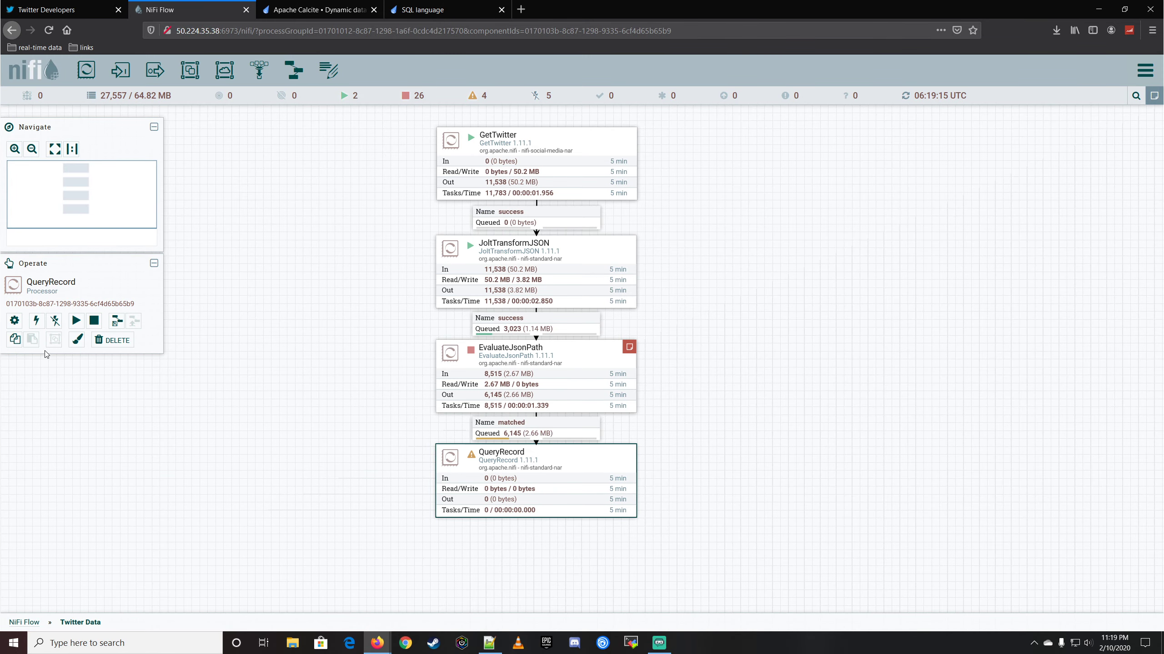
- Enable the JsonRecordSetWriter controller service in the Twitter Data process group configuration
{"action": "left_click", "coordinate": [17, 325]}
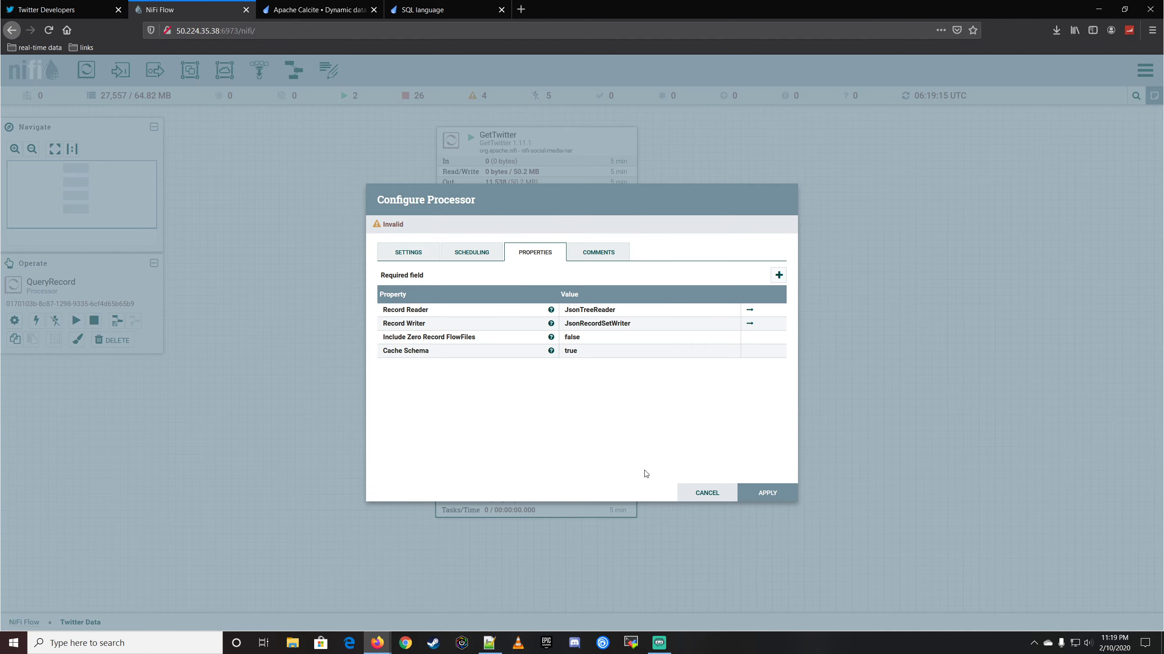
{"action": "left_click", "coordinate": [706, 493]}
{"action": "left_click", "coordinate": [285, 412]}
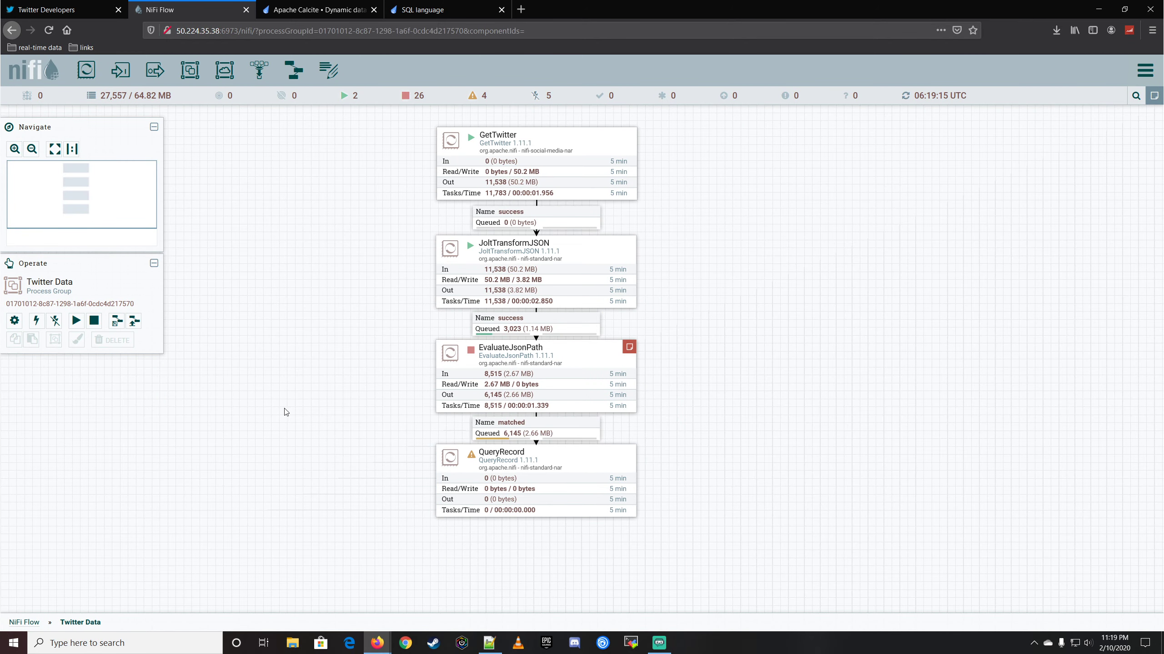
{"action": "left_click", "coordinate": [15, 321]}
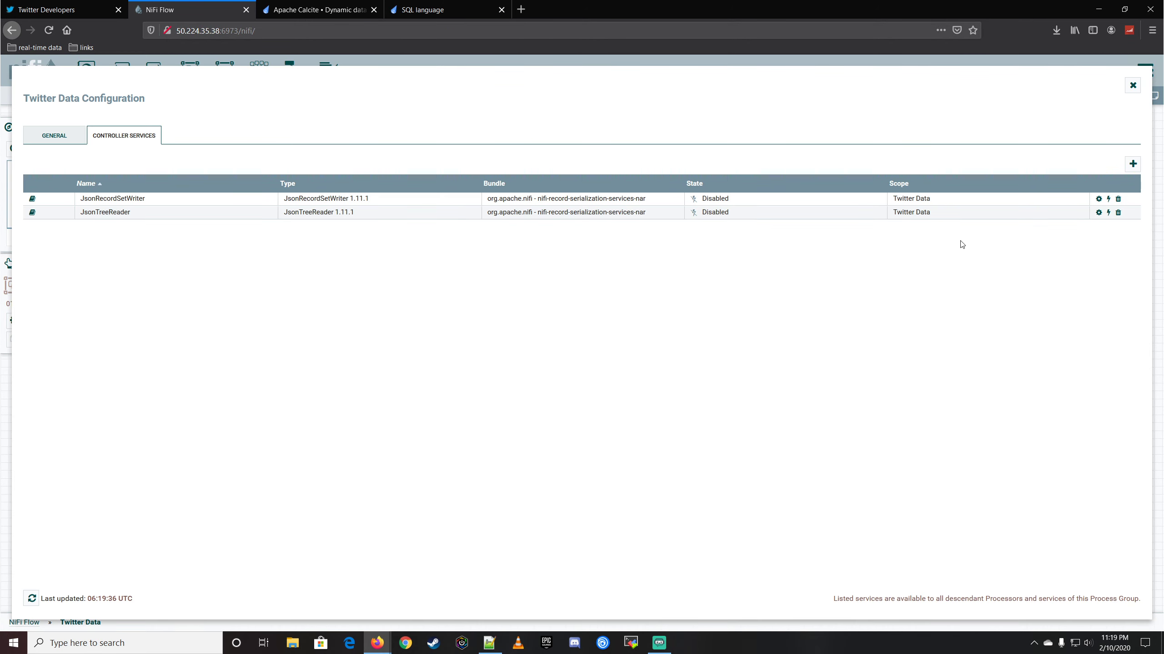
{"action": "left_click", "coordinate": [1108, 200]}
{"action": "left_click", "coordinate": [776, 490]}
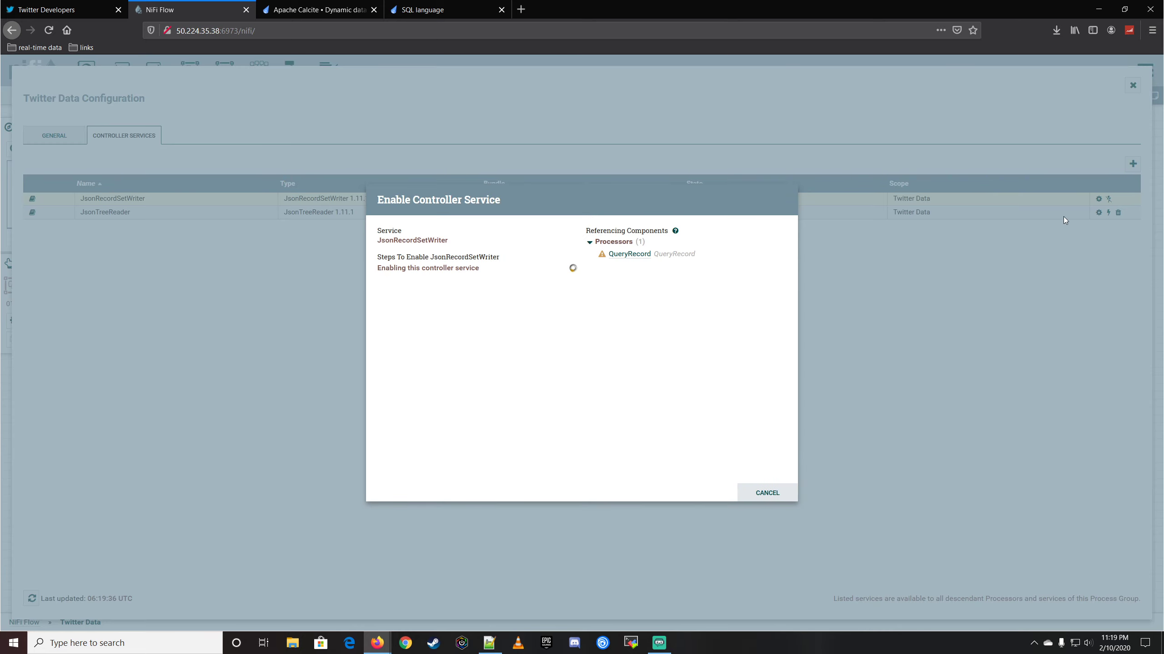
{"action": "left_click", "coordinate": [772, 495]}
- Enable the JsonTreeReader controller service and close the Twitter Data process group configuration
{"action": "left_click", "coordinate": [1108, 212]}
{"action": "left_click", "coordinate": [768, 492]}
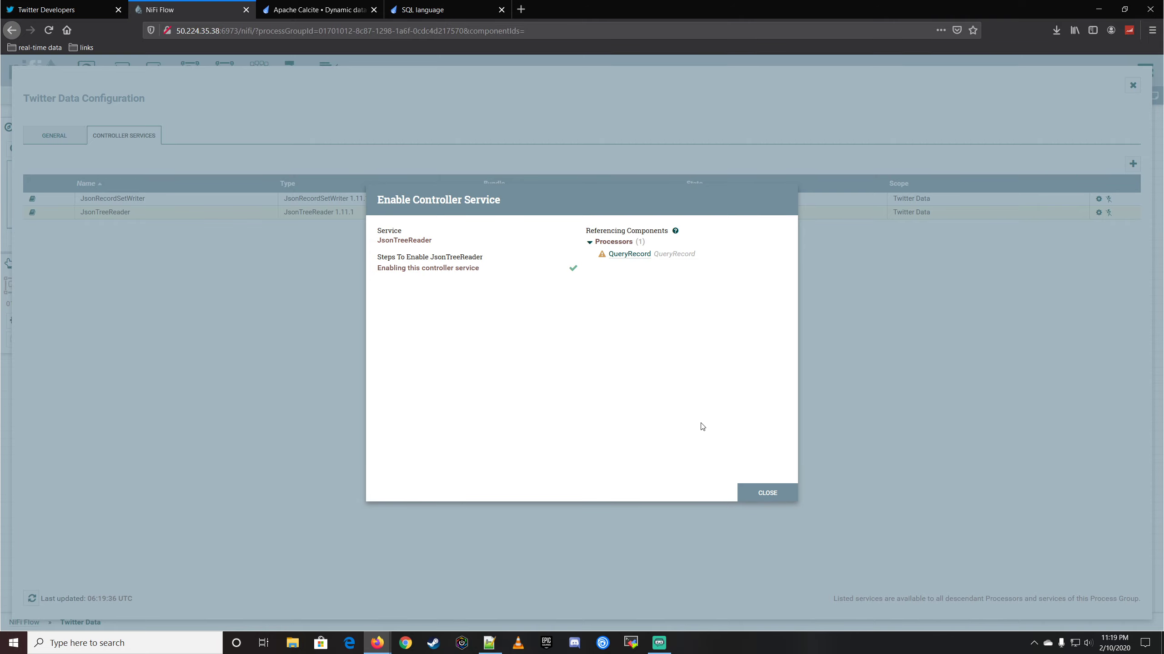
{"action": "left_click", "coordinate": [766, 494]}
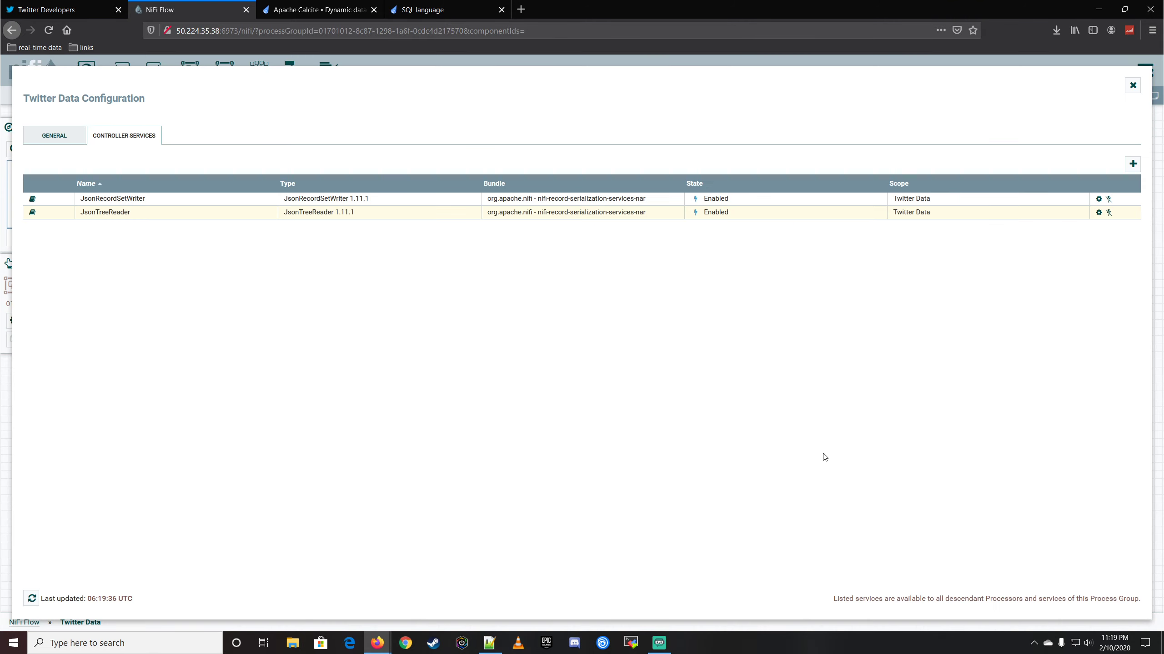
{"action": "left_click", "coordinate": [1133, 85]}
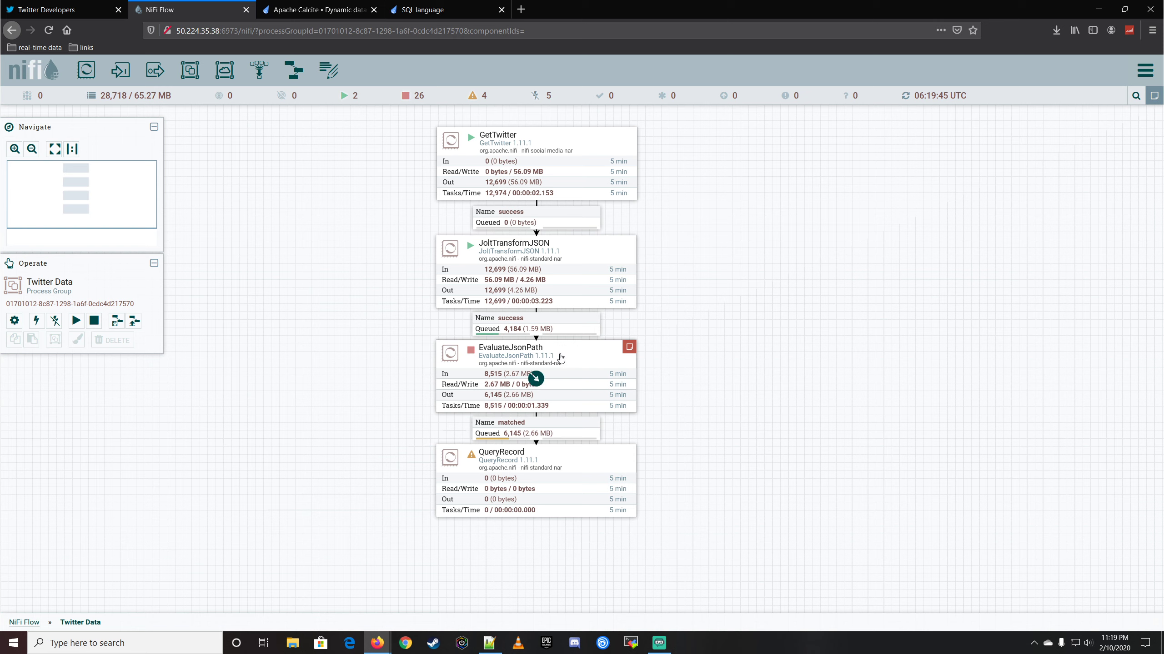
{"action": "left_click_drag", "start_coordinate": [671, 367], "coordinate": [667, 351]}
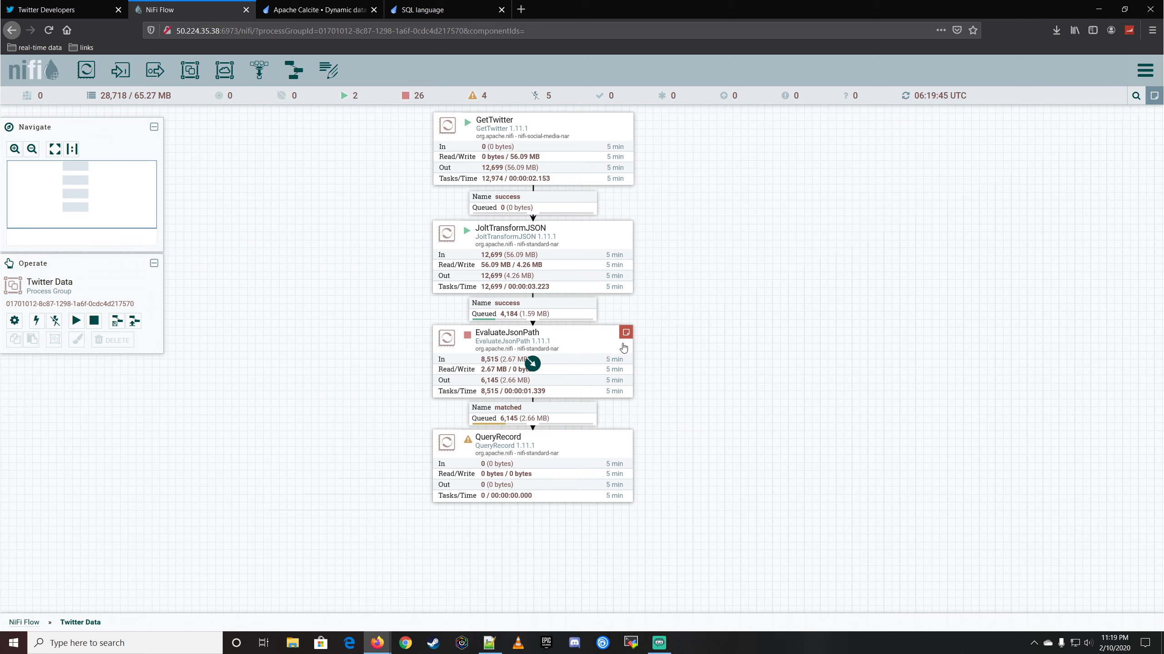
{"action": "left_click", "coordinate": [595, 350]}
{"action": "mouse_move", "coordinate": [626, 338]}
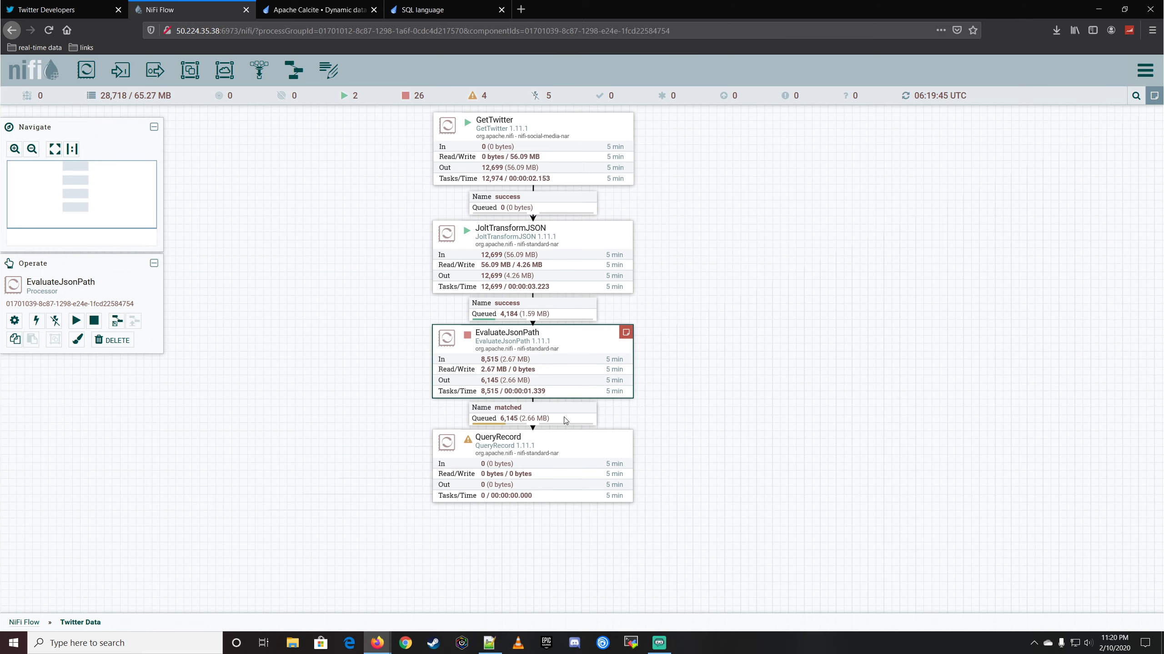
{"action": "left_click", "coordinate": [531, 467]}
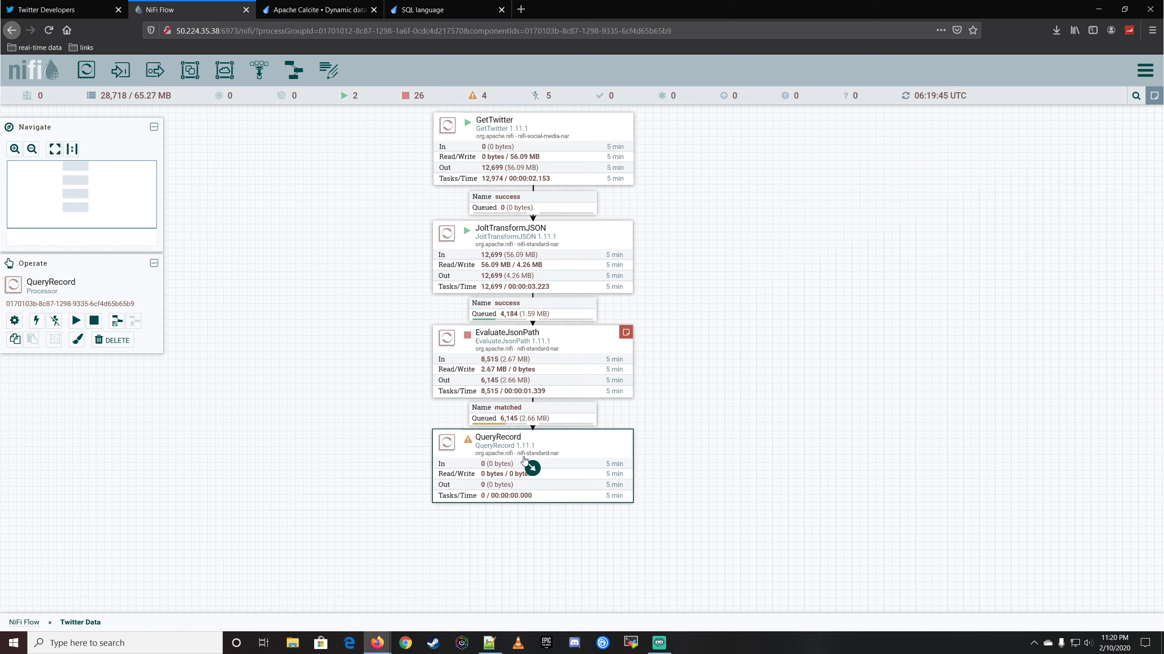
{"action": "left_click_drag", "start_coordinate": [689, 431], "coordinate": [693, 279]}
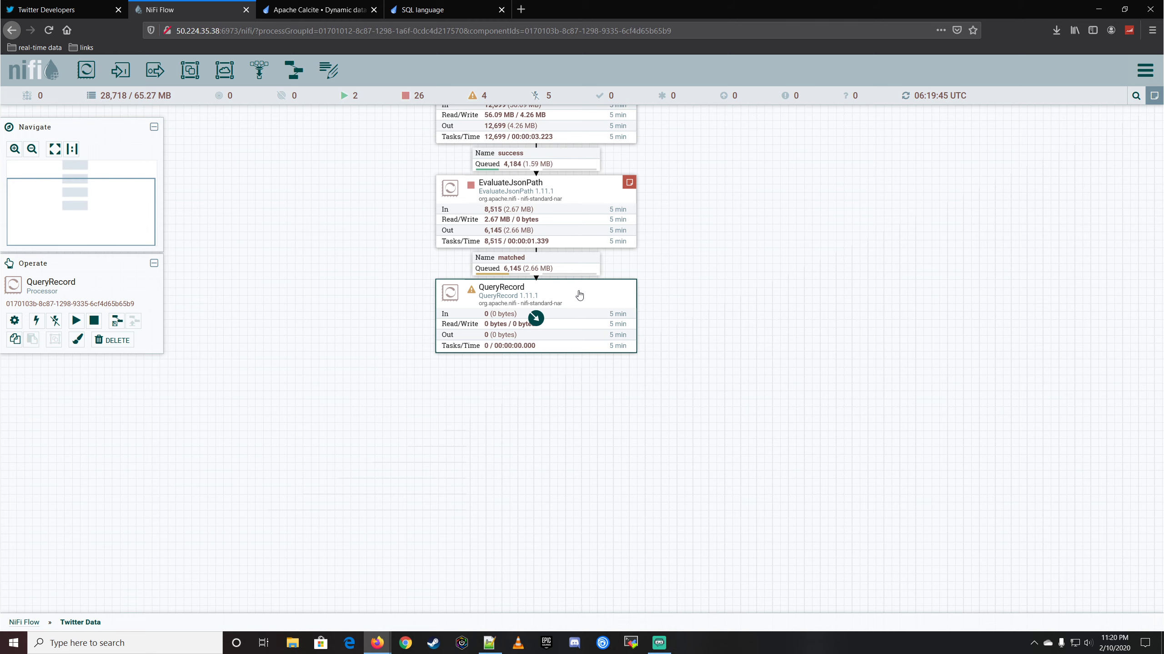
- Examine the grammar and keywords in the SQL language reference on the Apache Calcite site, then return to the NiFi flow
{"action": "left_click", "coordinate": [324, 10]}
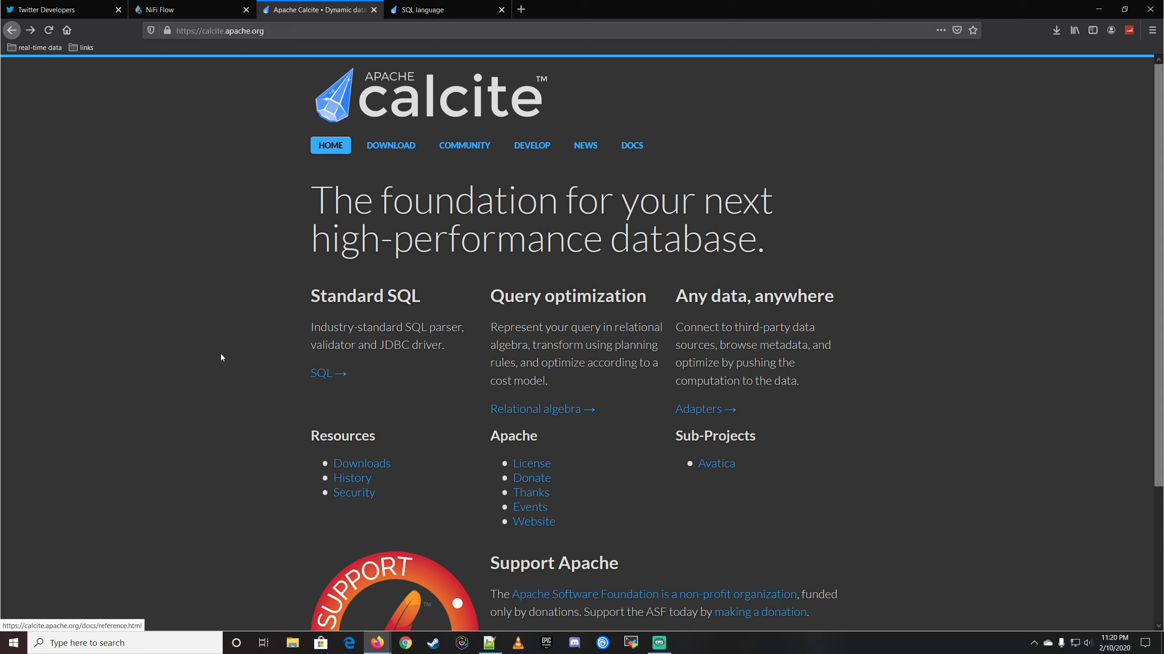
{"action": "left_click", "coordinate": [327, 374]}
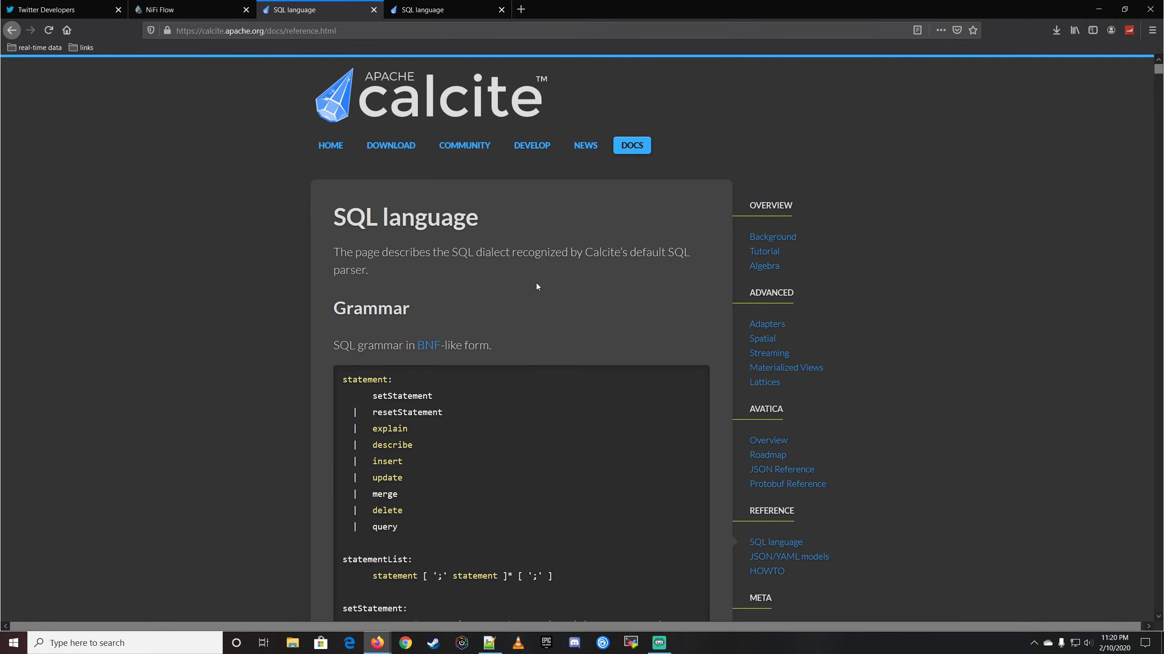
{"action": "scroll", "coordinate": [490, 413], "scroll_direction": "down", "scroll_amount": 20}
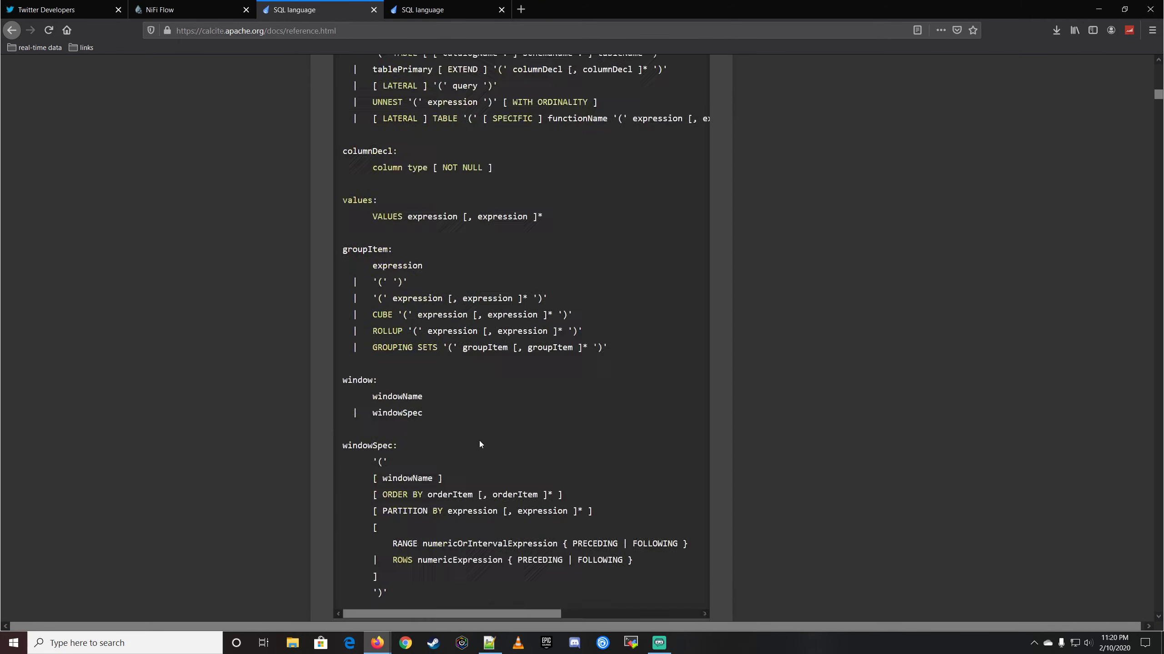
{"action": "scroll", "coordinate": [479, 440], "scroll_direction": "down", "scroll_amount": 20}
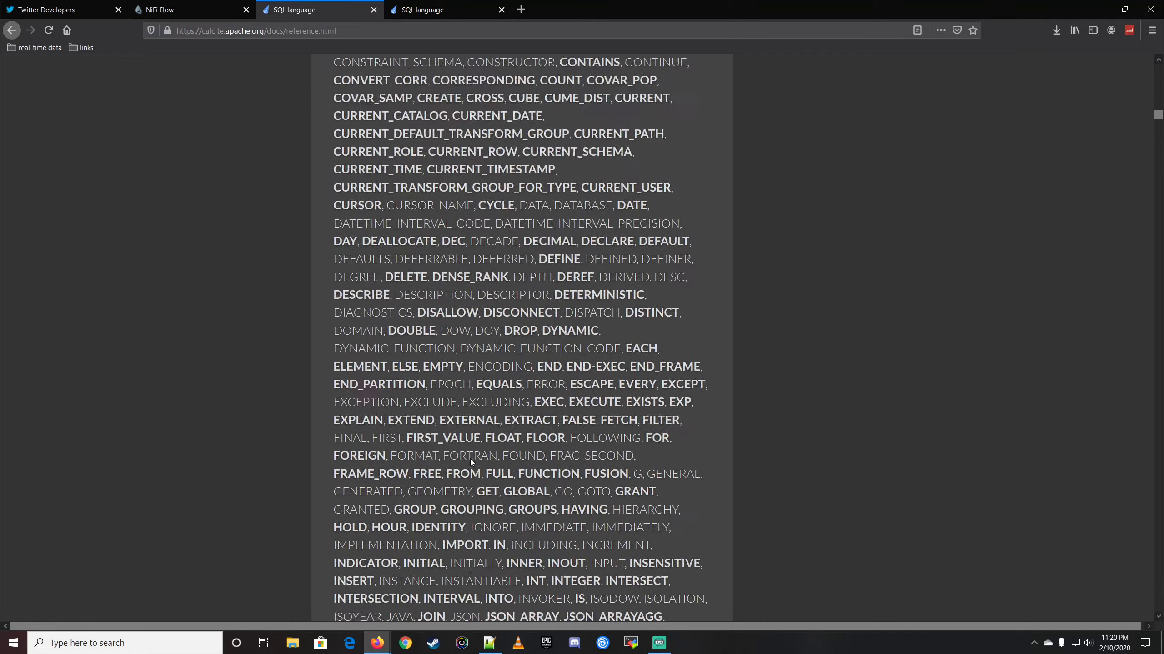
{"action": "scroll", "coordinate": [469, 458], "scroll_direction": "up", "scroll_amount": 20}
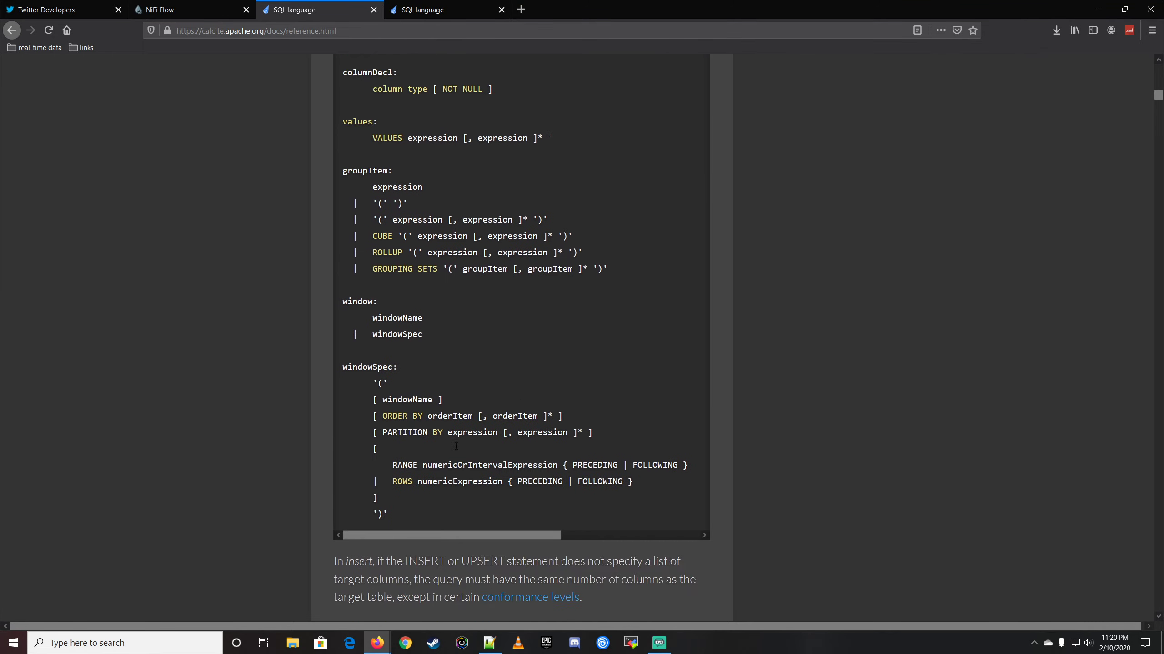
{"action": "scroll", "coordinate": [456, 446], "scroll_direction": "up", "scroll_amount": 20}
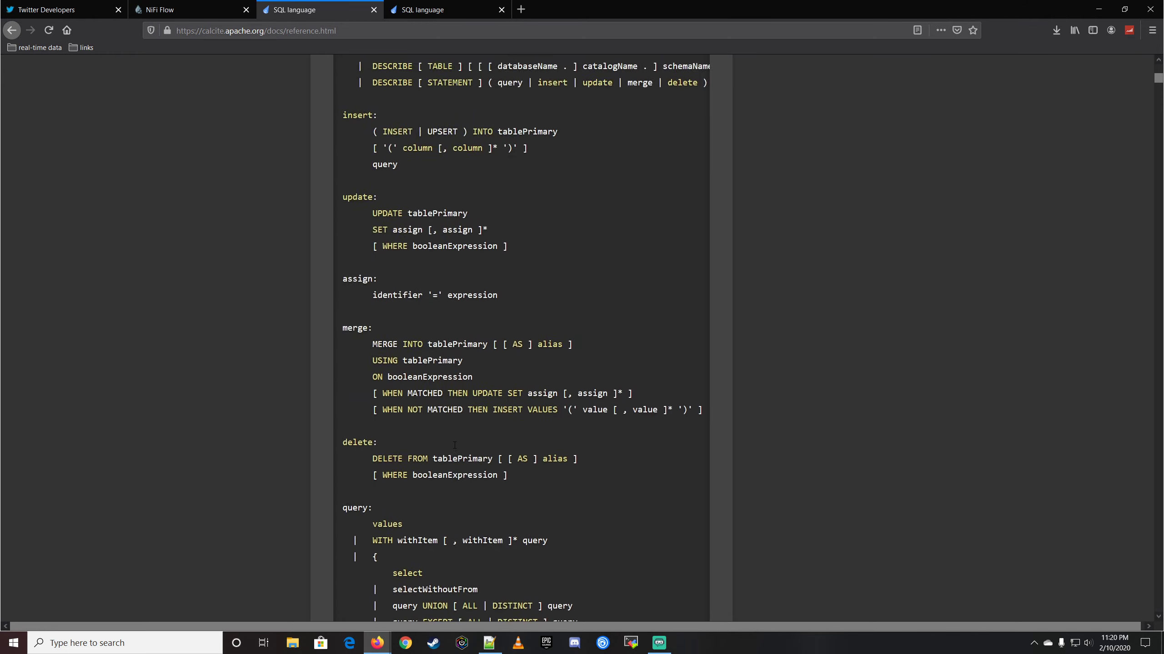
{"action": "scroll", "coordinate": [455, 446], "scroll_direction": "up", "scroll_amount": 15}
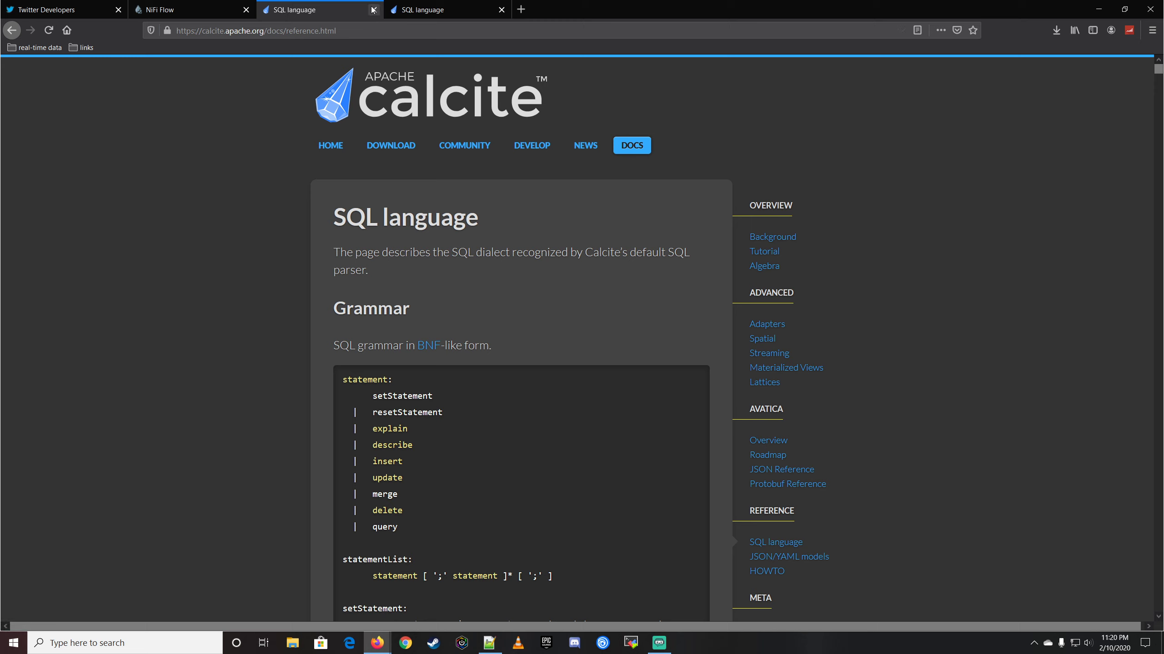
{"action": "left_click", "coordinate": [209, 13]}
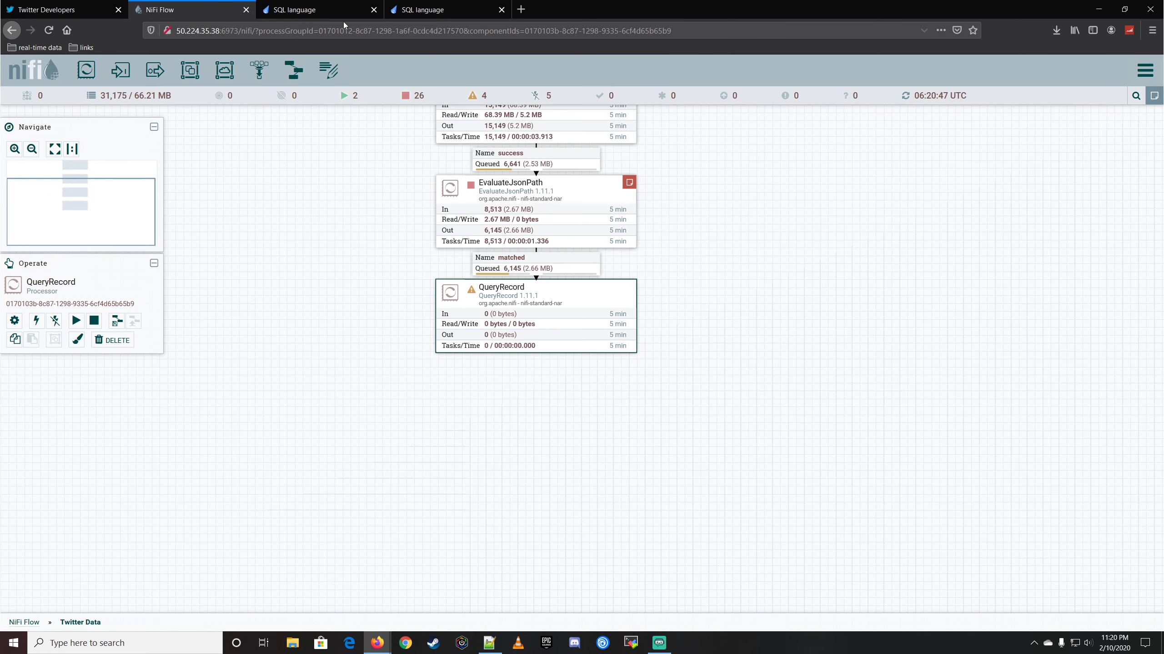
- Close the duplicate SQL language page and return to the NiFi flow
{"action": "left_click", "coordinate": [501, 10]}
{"action": "left_click", "coordinate": [304, 10]}
{"action": "left_click", "coordinate": [183, 12]}
{"action": "left_click", "coordinate": [734, 297]}
{"action": "double_click", "coordinate": [588, 297]}
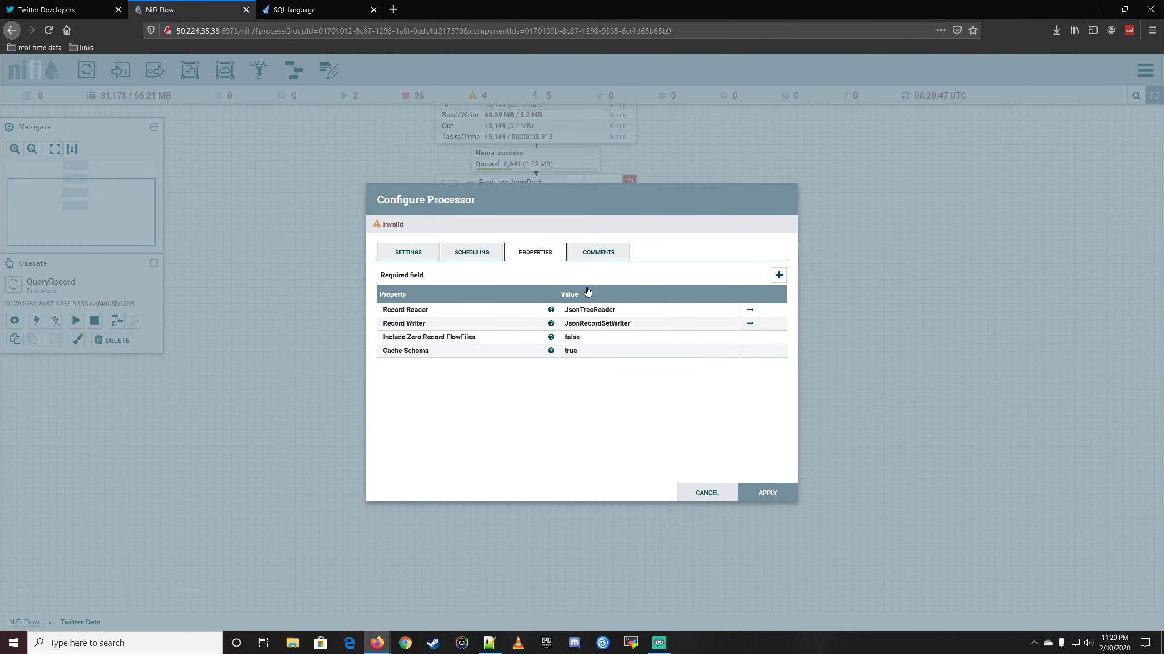
{"action": "left_click", "coordinate": [719, 489]}
- Read the properties, dynamic properties and relationships in the QueryRecord usage documentation, and close it
{"action": "right_click", "coordinate": [582, 309]}
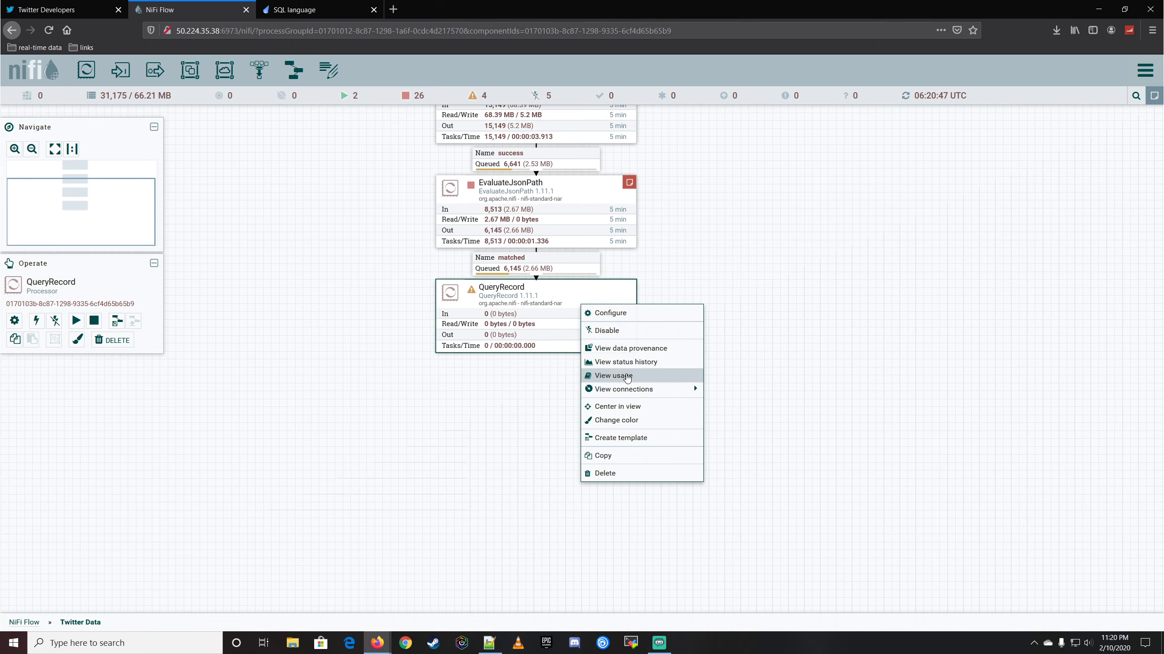
{"action": "left_click", "coordinate": [614, 377]}
{"action": "scroll", "coordinate": [468, 330], "scroll_direction": "down", "scroll_amount": 5}
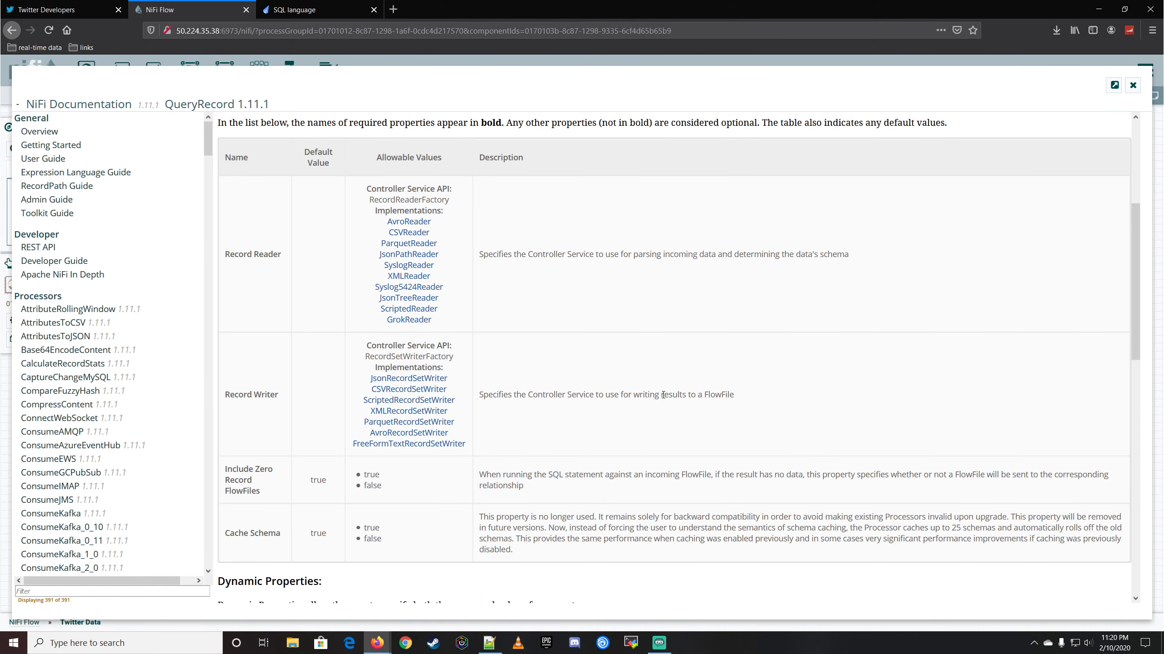
{"action": "scroll", "coordinate": [655, 350], "scroll_direction": "down", "scroll_amount": 4}
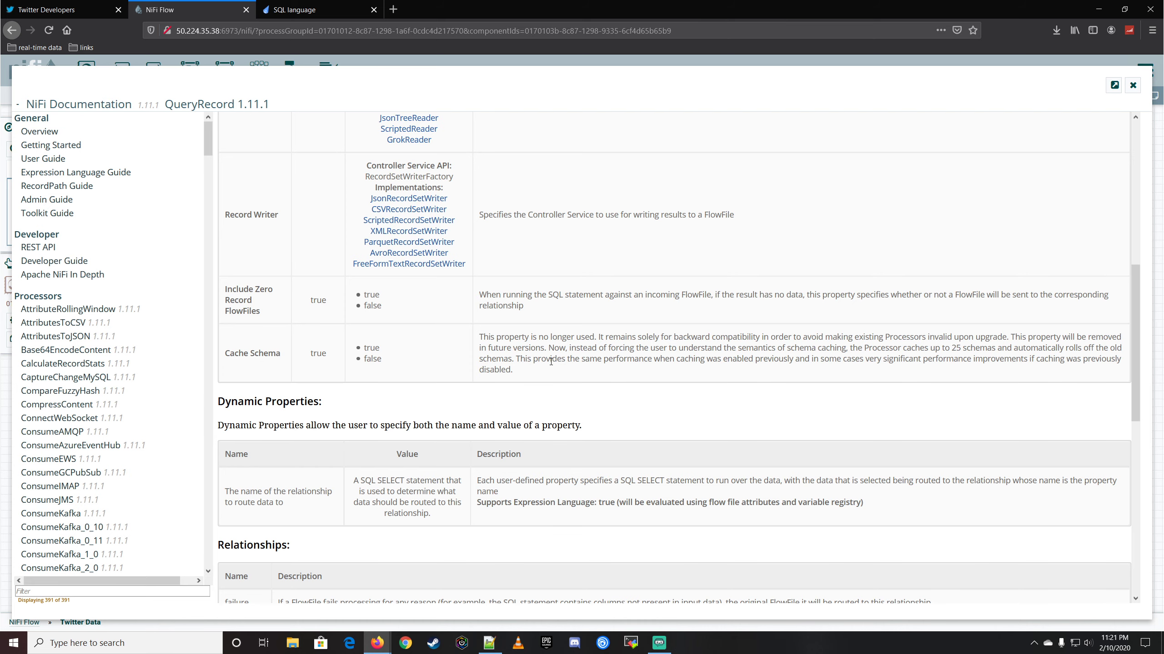
{"action": "scroll", "coordinate": [550, 361], "scroll_direction": "down", "scroll_amount": 4}
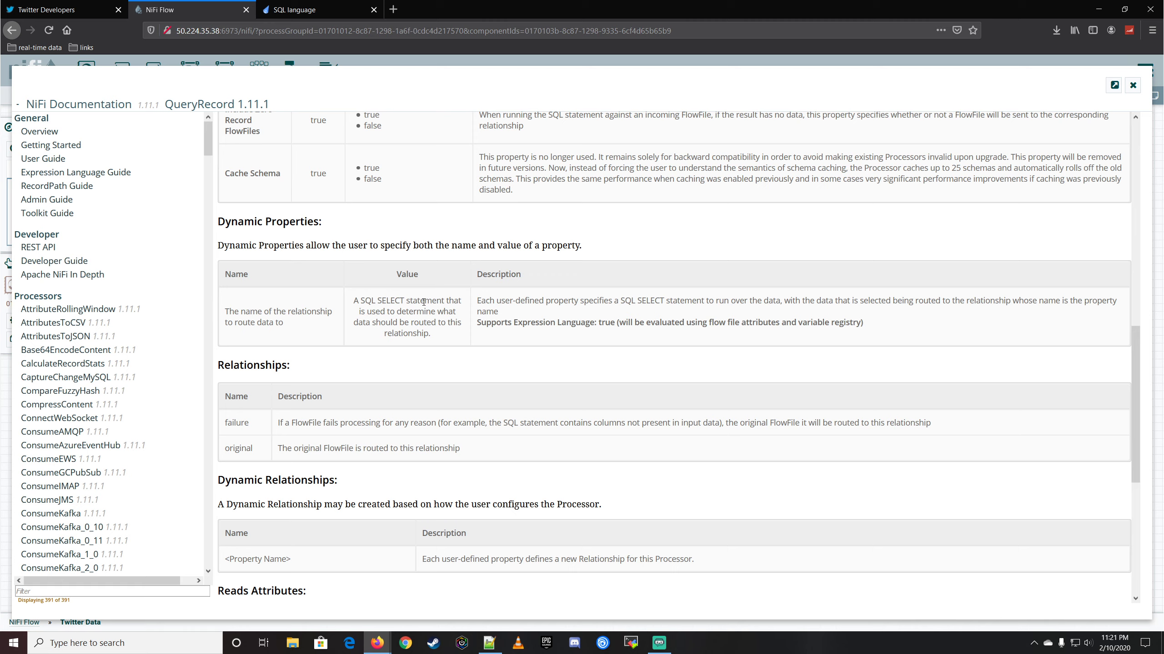
{"action": "left_click", "coordinate": [1133, 86]}
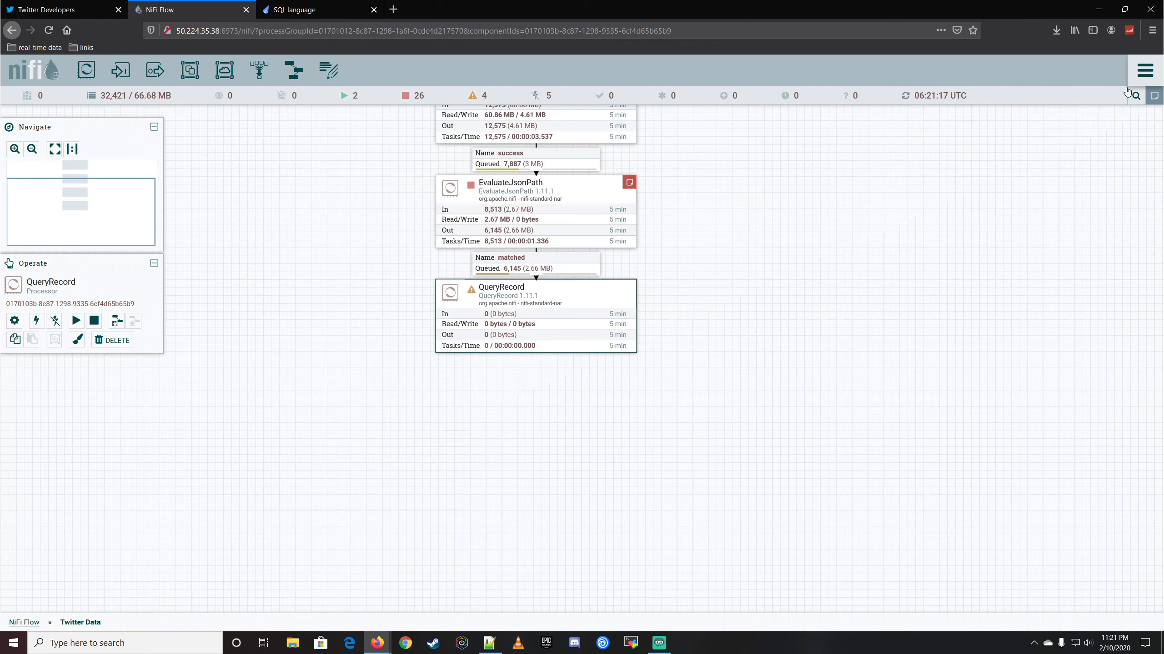
- Add a property named qry1 to the QueryRecord processor
{"action": "double_click", "coordinate": [586, 300]}
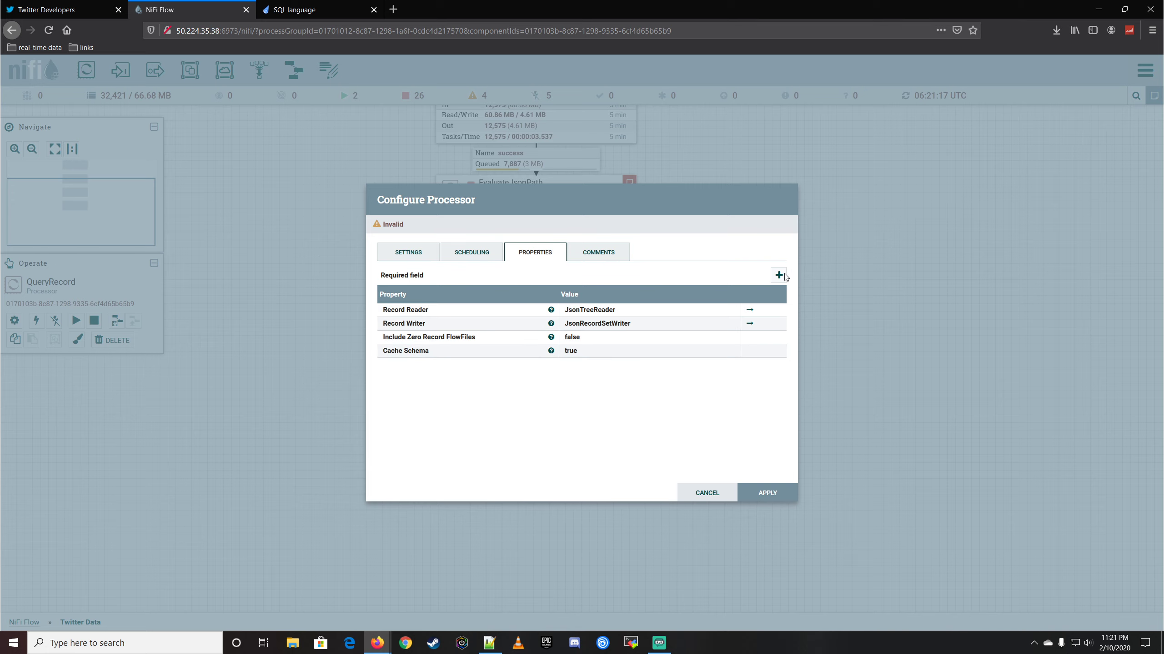
{"action": "left_click", "coordinate": [778, 275]}
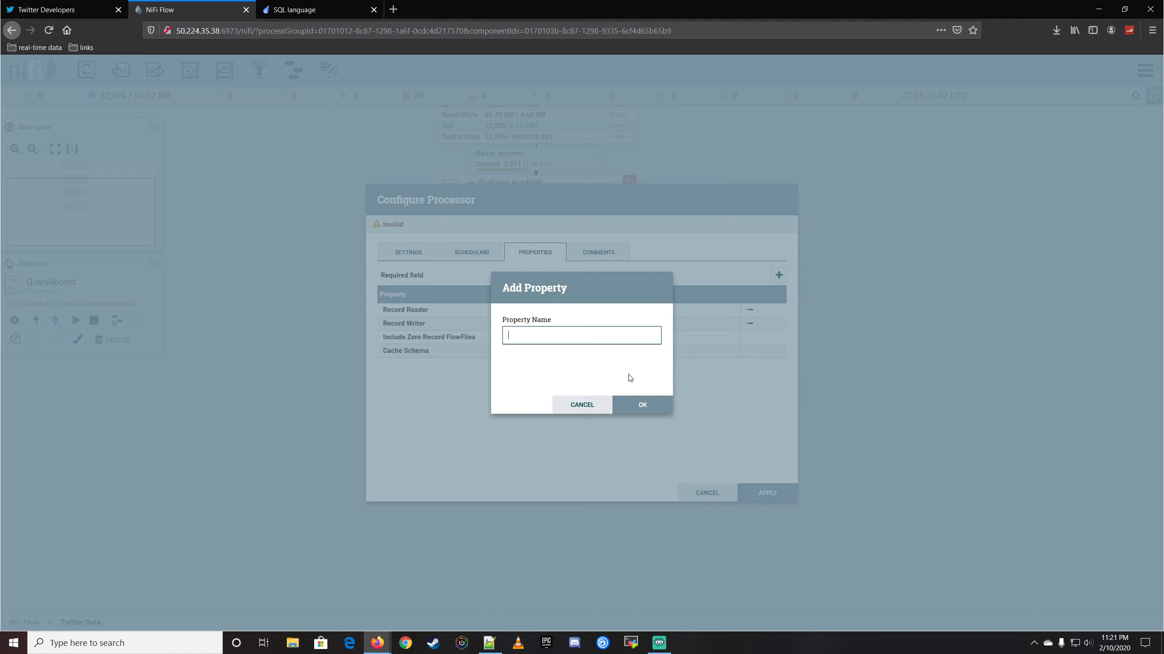
{"action": "type", "text": "qry1"}
{"action": "left_click", "coordinate": [642, 406]}
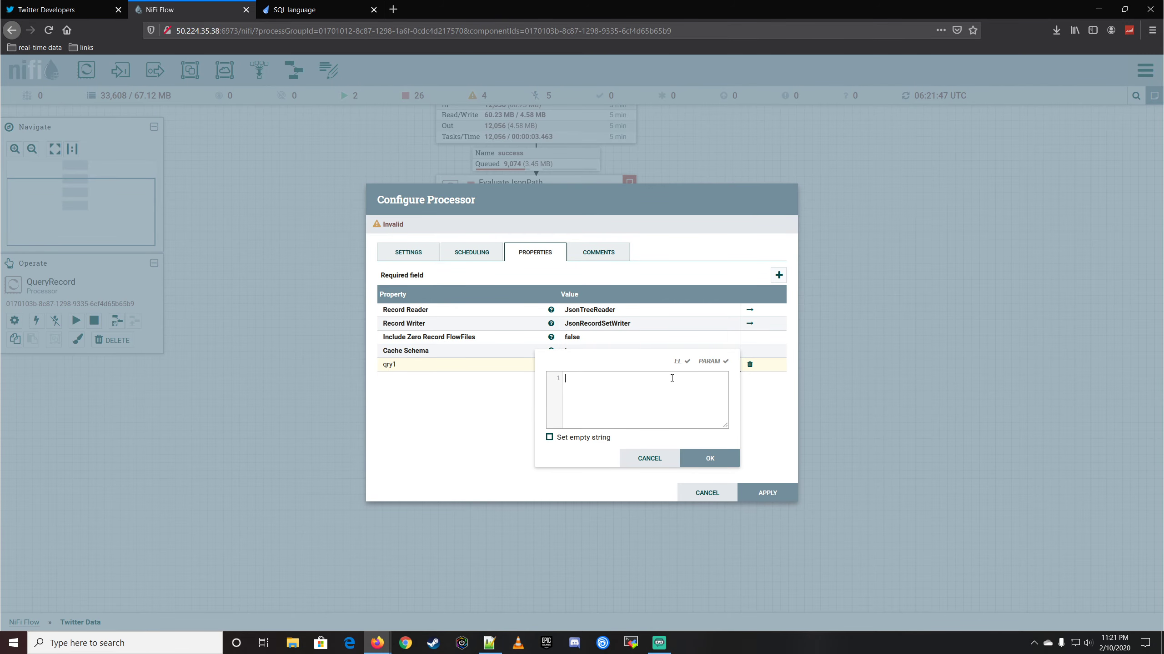
- Enlarge the value editor for qry1 and write a query skeleton: select, an empty column line, and from FLOWFILE
{"action": "left_click_drag", "start_coordinate": [627, 352], "coordinate": [465, 228]}
{"action": "left_click_drag", "start_coordinate": [565, 301], "coordinate": [963, 536]}
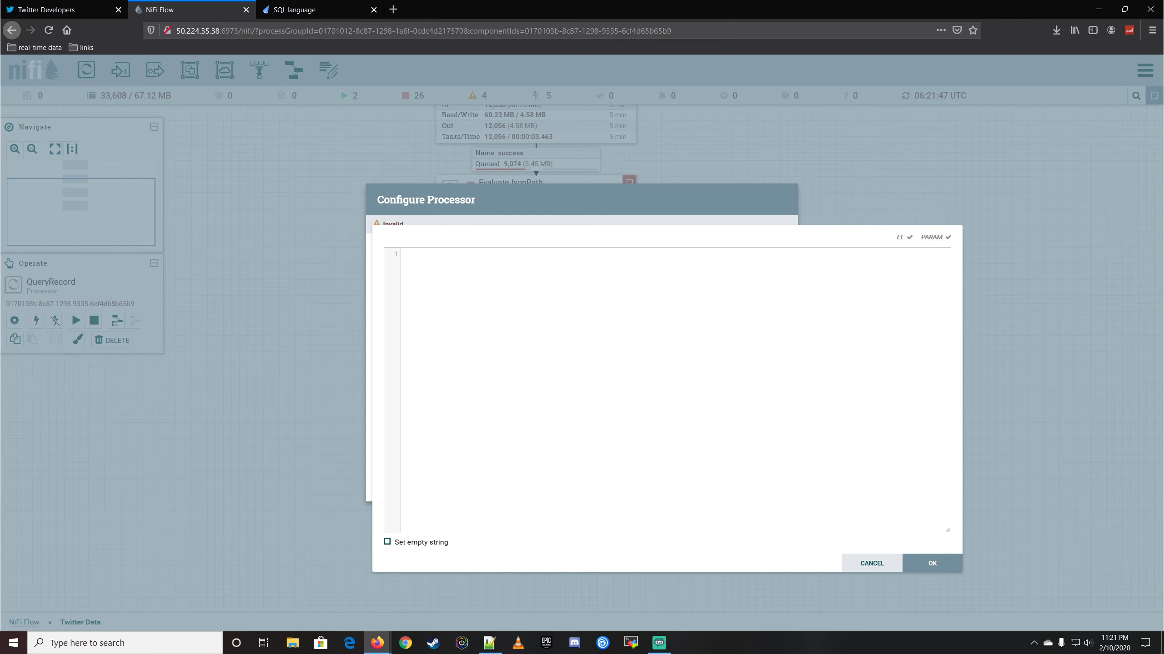
{"action": "key", "text": "alt+Tab"}
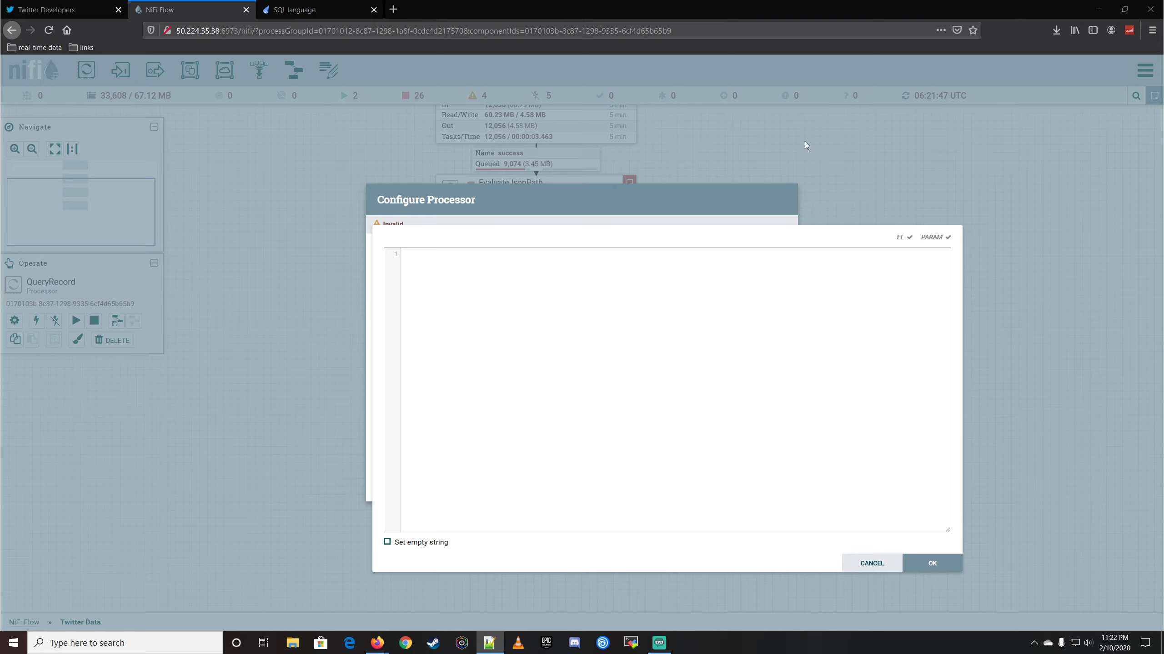
{"action": "key", "text": "alt+Tab"}
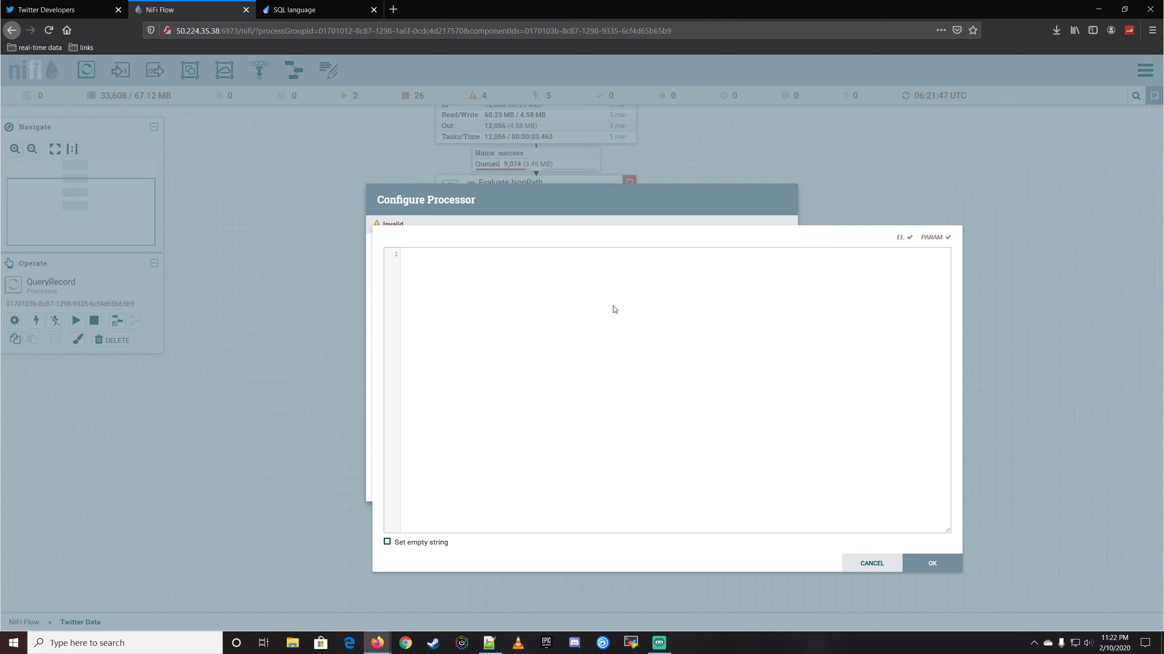
{"action": "type", "text": "select"}
{"action": "type", "text": "from"}
{"action": "type", "text": "FLOWE"}
{"action": "key", "text": "BackSpace"}
{"action": "key", "text": "BackSpace"}
{"action": "key", "text": "BackSpace"}
{"action": "key", "text": "BackSpace"}
{"action": "type", "text": "FLOWE"}
{"action": "key", "text": "BackSpace"}
{"action": "type", "text": "FILE"}
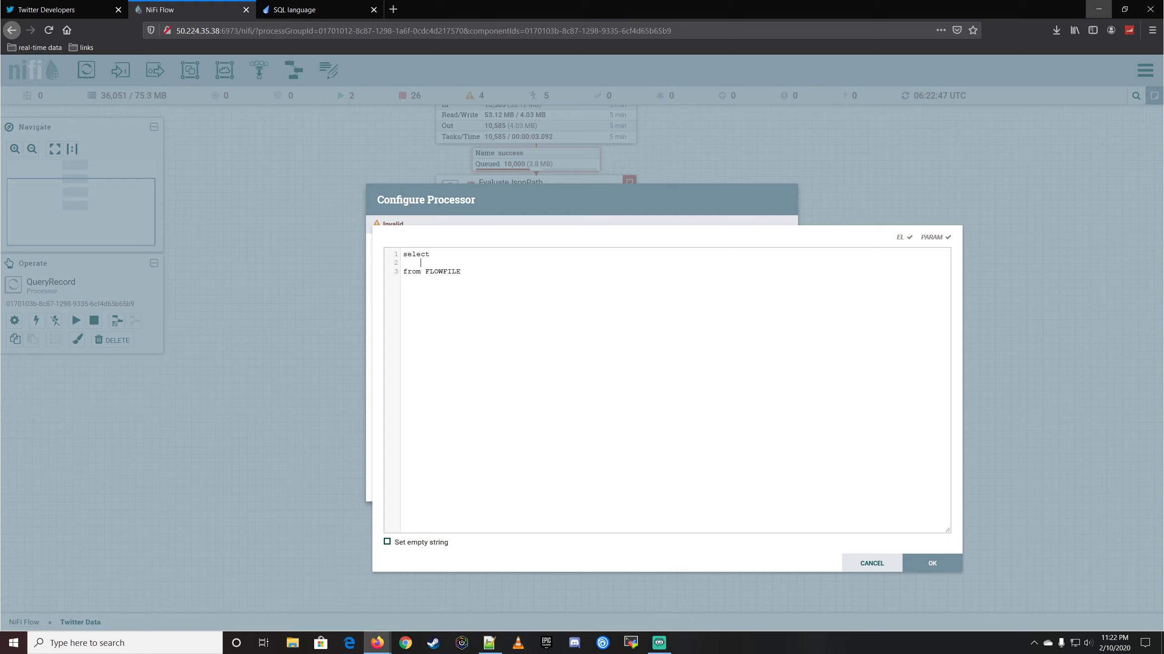
- Insert the columns id_str, text, source, name, screen_name, location, followers_count and friends_count into the select list, with id_str indented to align
{"action": "key", "text": "alt+Tab"}
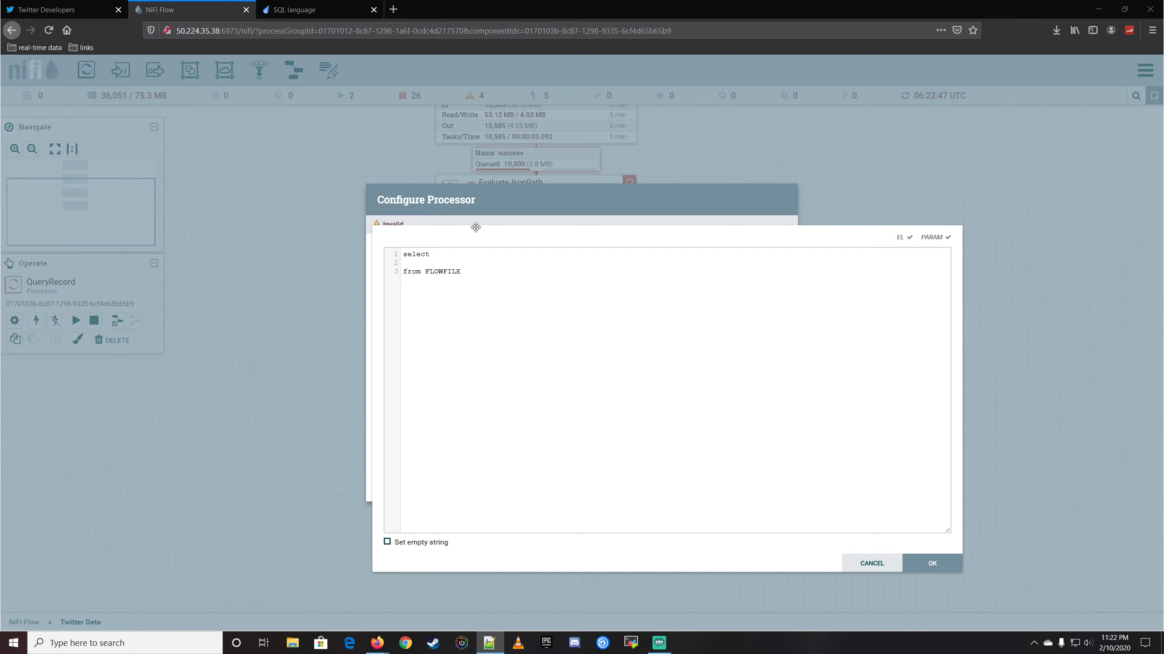
{"action": "left_click", "coordinate": [536, 262]}
{"action": "type", "text": "id_str     ,text     ,source     ,name     ,screen_name     ,location     ,followers_count     ,friends_count"}
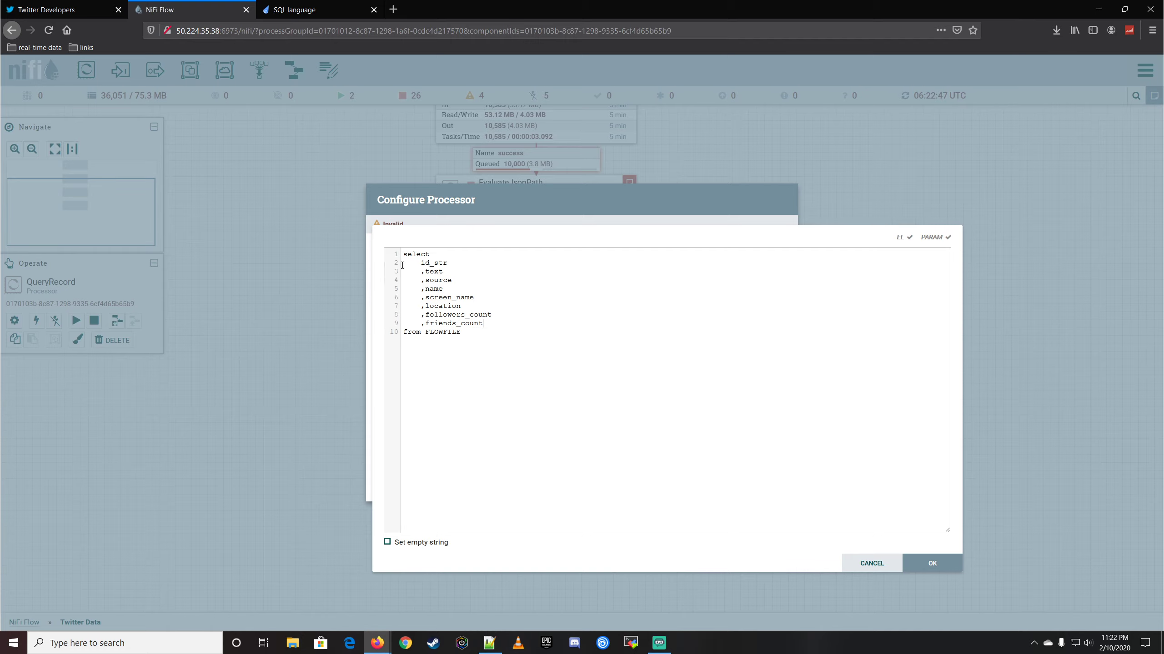
{"action": "left_click", "coordinate": [421, 263]}
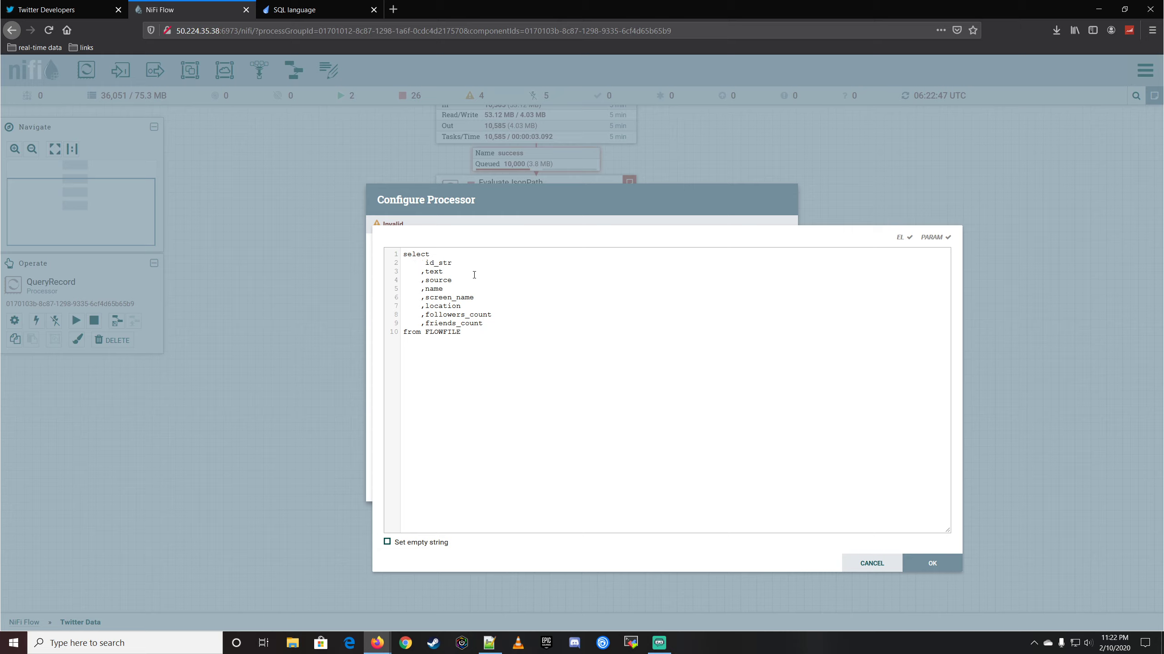
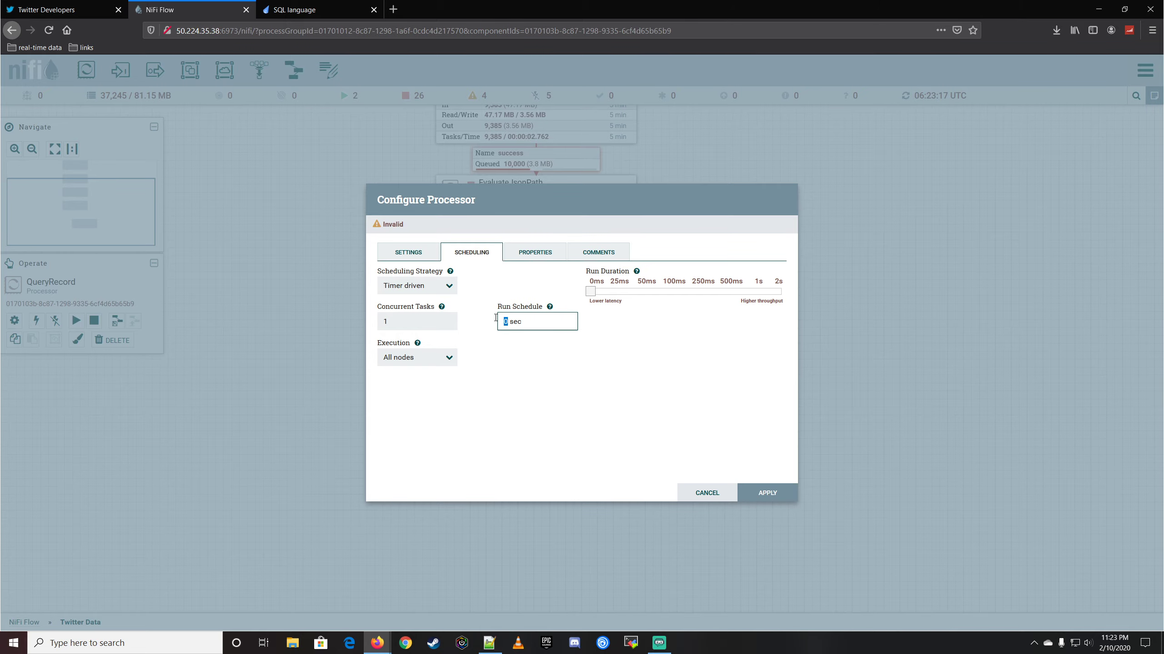
- Set the QueryRecord run schedule to 5 sec and apply the configuration
{"action": "type", "text": "5"}
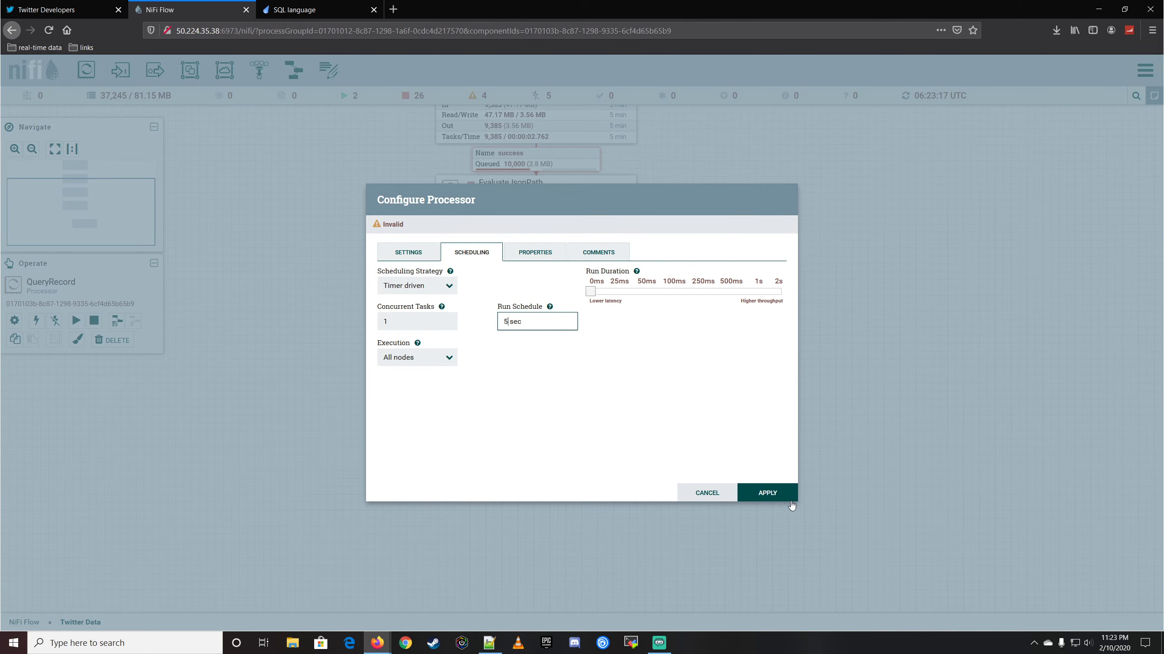
{"action": "left_click", "coordinate": [780, 495]}
- Place the Wait processor below QueryRecord and connect QueryRecord to it for the qry1 relationship
{"action": "left_click_drag", "start_coordinate": [661, 442], "coordinate": [561, 455]}
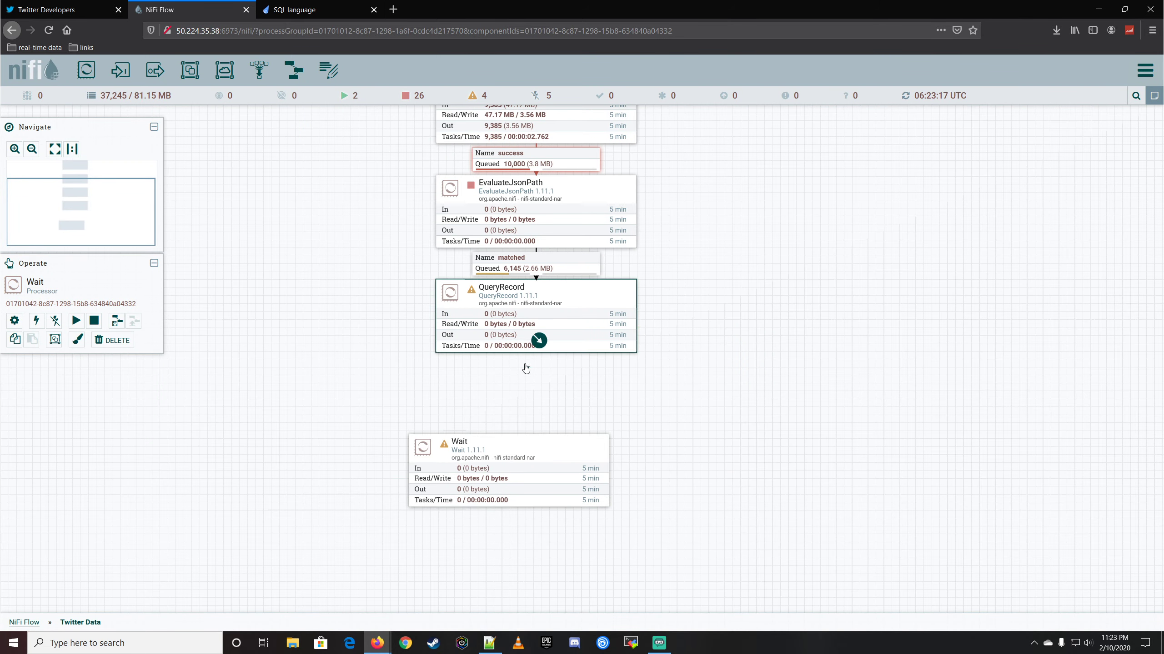
{"action": "left_click_drag", "start_coordinate": [537, 341], "coordinate": [496, 436]}
{"action": "left_click", "coordinate": [387, 352]}
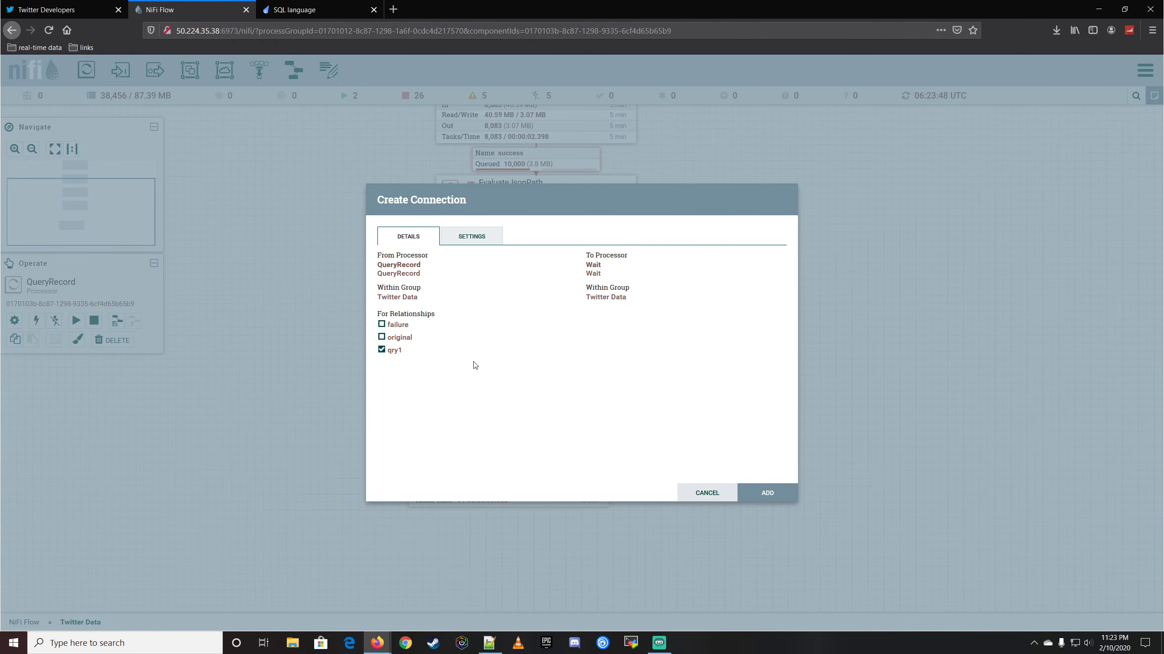
{"action": "left_click", "coordinate": [743, 493]}
- Set QueryRecord's failure and original relationships to terminate automatically and apply the settings
{"action": "left_click", "coordinate": [602, 304]}
{"action": "double_click", "coordinate": [602, 304]}
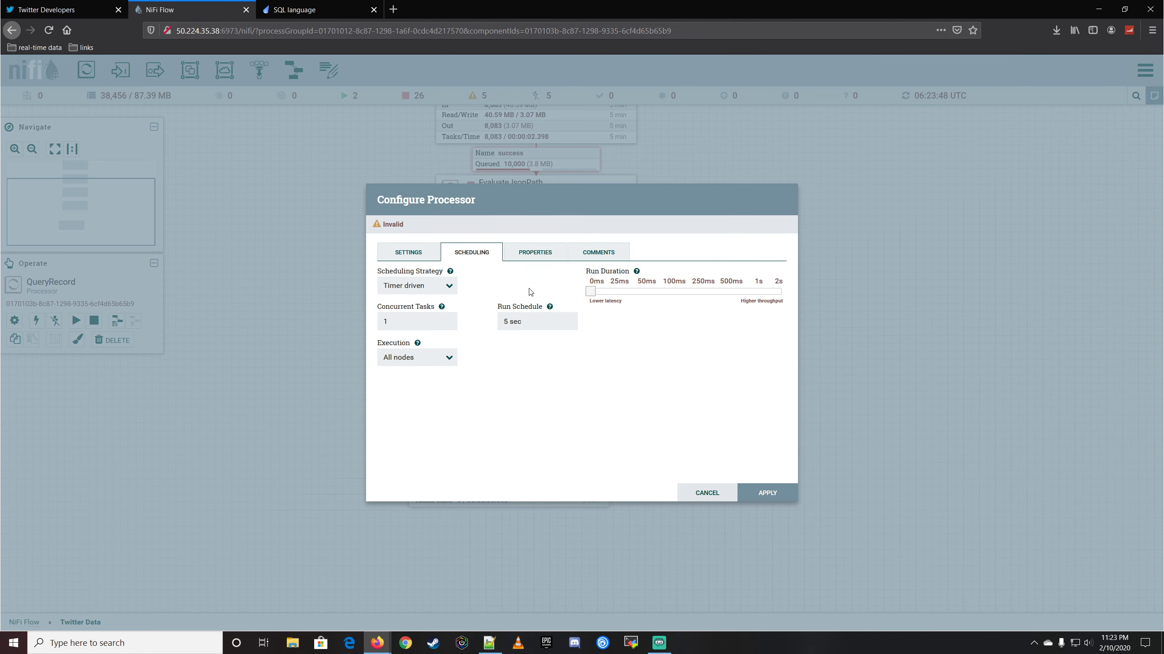
{"action": "left_click", "coordinate": [410, 255]}
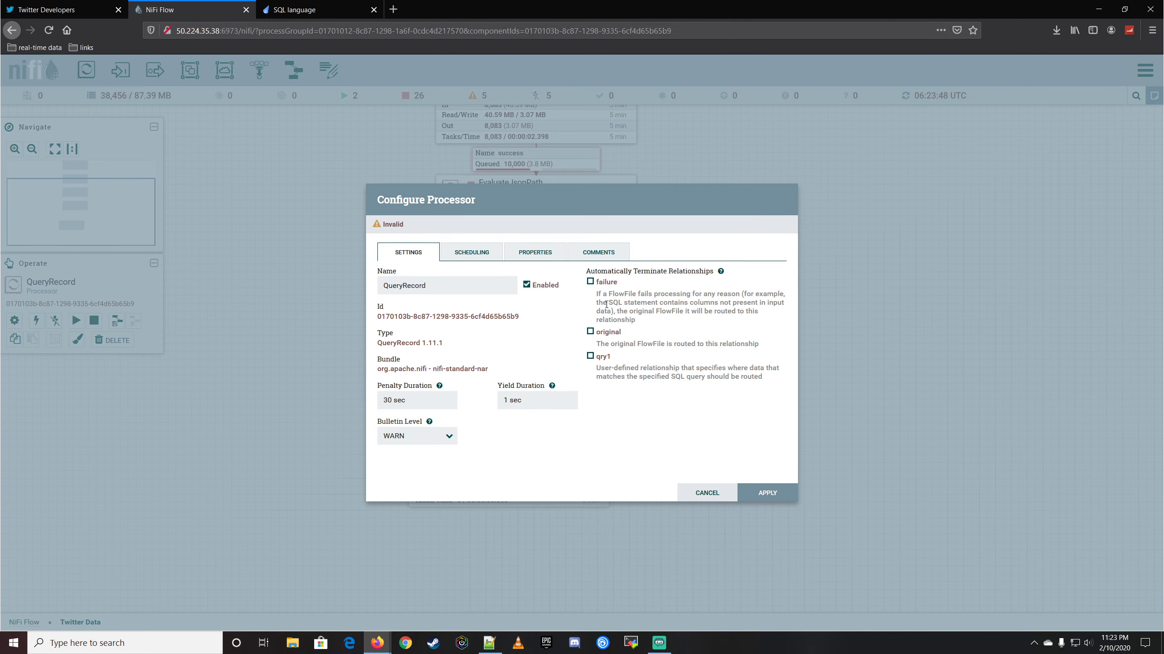
{"action": "left_click", "coordinate": [590, 332]}
{"action": "left_click", "coordinate": [767, 487]}
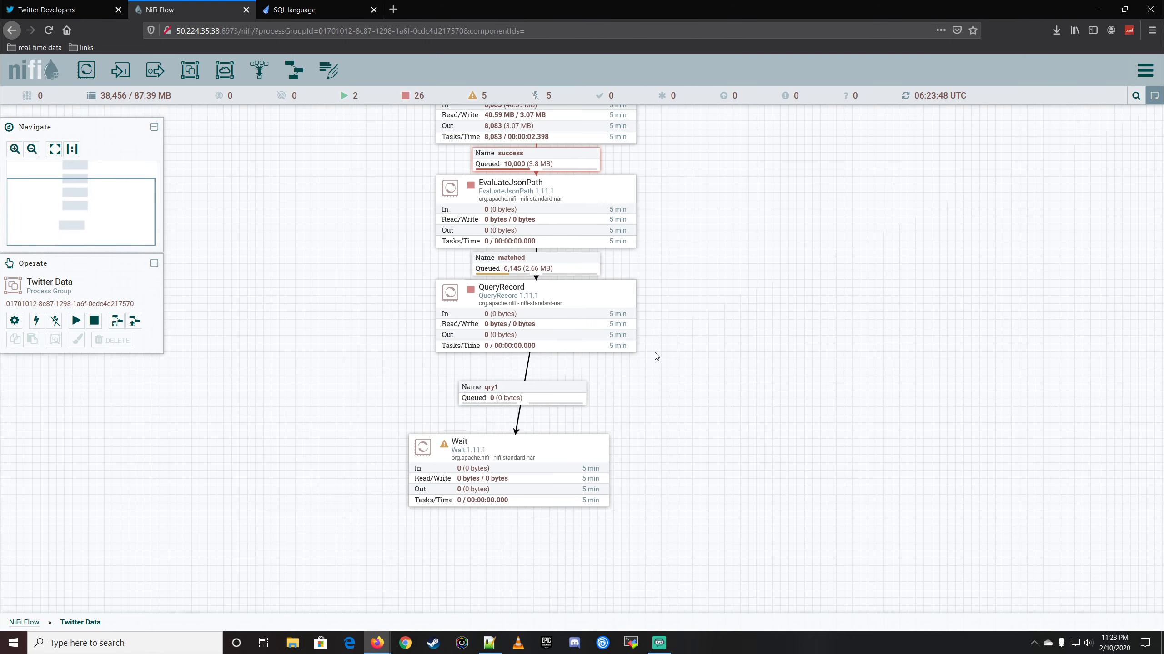
- Start QueryRecord briefly, refresh the flow, stop the processor and read its error bulletin
{"action": "right_click", "coordinate": [591, 292]}
{"action": "left_click", "coordinate": [619, 318]}
{"action": "right_click", "coordinate": [680, 295]}
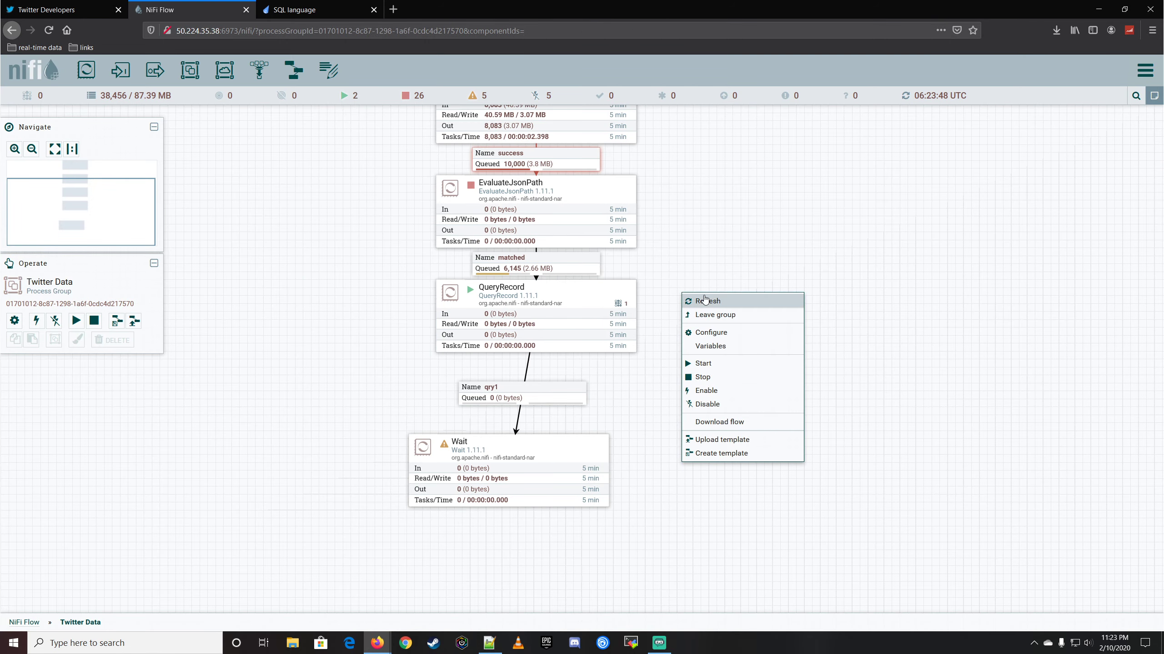
{"action": "left_click", "coordinate": [667, 304]}
{"action": "right_click", "coordinate": [598, 295]}
{"action": "left_click", "coordinate": [618, 320]}
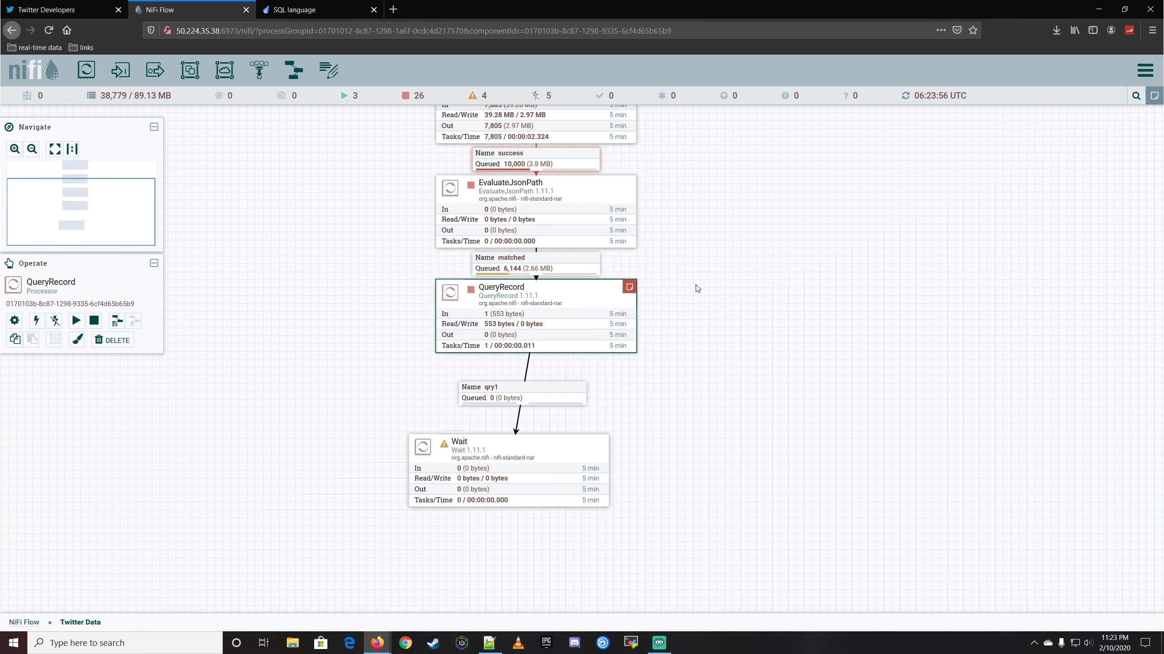
{"action": "mouse_move", "coordinate": [631, 290]}
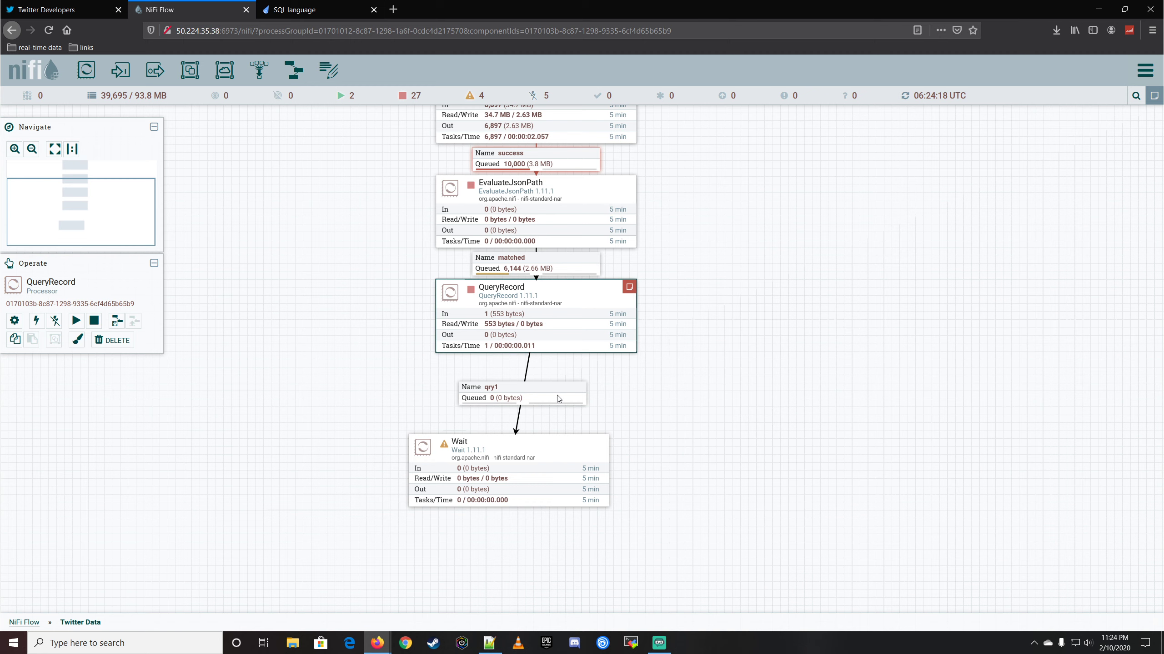
- Change the nameAtt expression in the qry1 query to cast(${name} as varchar(50)) and apply the configuration
{"action": "double_click", "coordinate": [582, 311]}
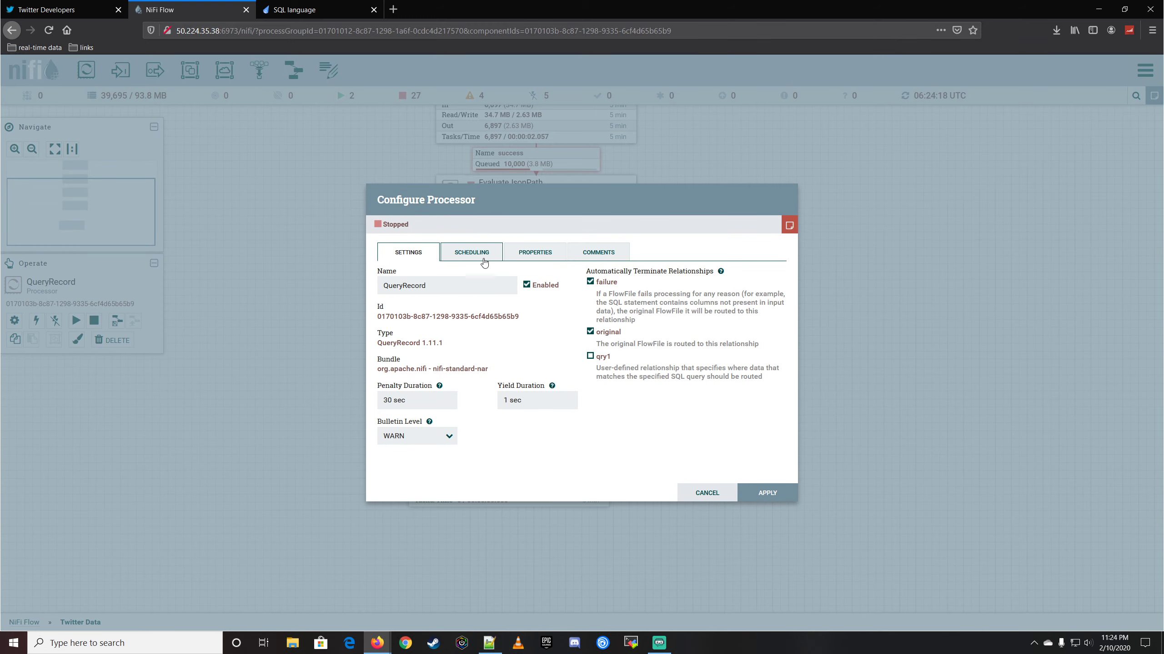
{"action": "left_click", "coordinate": [523, 253]}
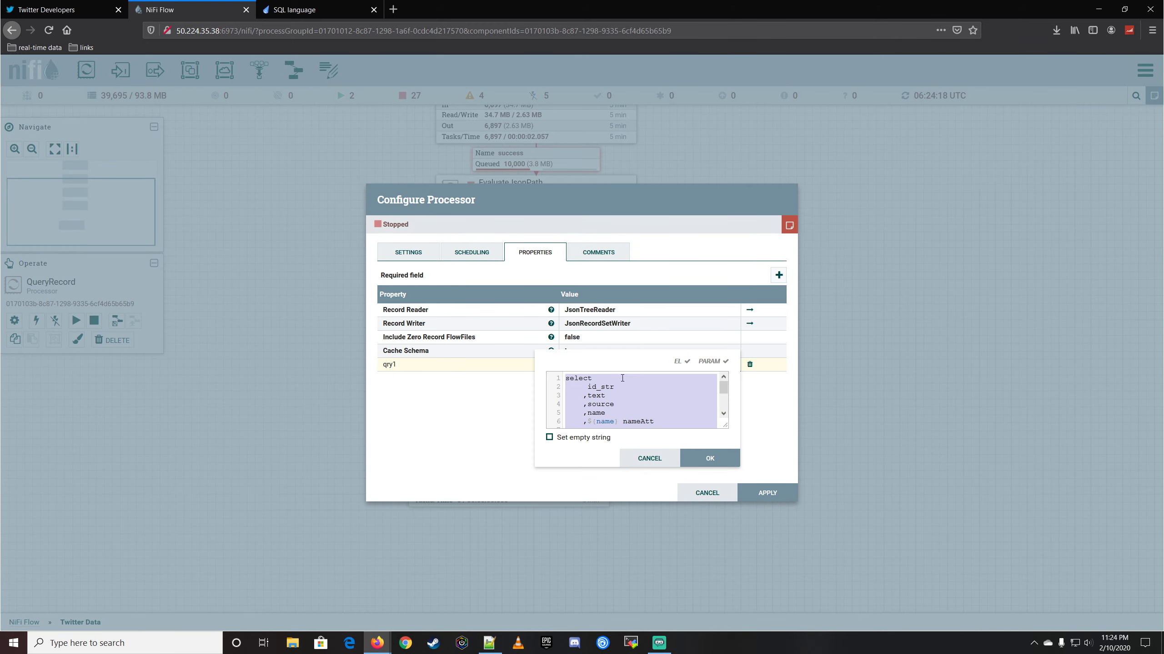
{"action": "left_click", "coordinate": [573, 365]}
{"action": "left_click_drag", "start_coordinate": [724, 431], "coordinate": [967, 532]}
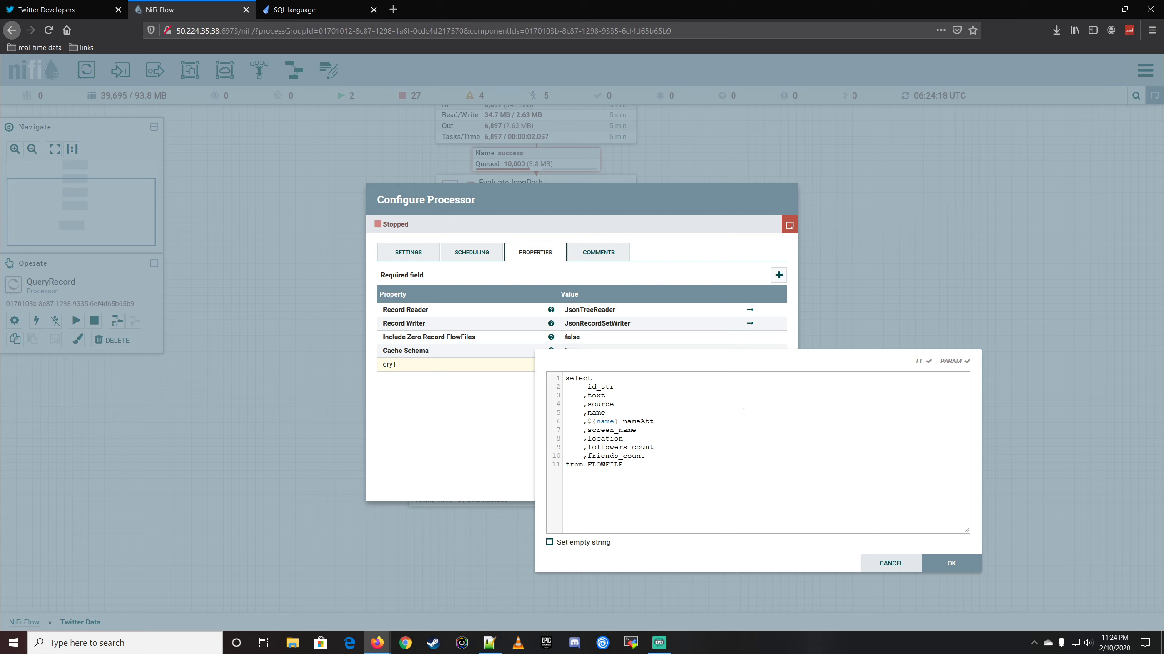
{"action": "type", "text": "cast"}
{"action": "type", "text": "("}
{"action": "type", "text": "varchar"}
{"action": "key", "text": "BackSpace"}
{"action": "key", "text": "BackSpace"}
{"action": "key", "text": "BackSpace"}
{"action": "key", "text": "BackSpace"}
{"action": "key", "text": "BackSpace"}
{"action": "key", "text": "BackSpace"}
{"action": "key", "text": "BackSpace"}
{"action": "type", "text": "as "}
{"action": "type", "text": "c"}
{"action": "type", "text": "archar"}
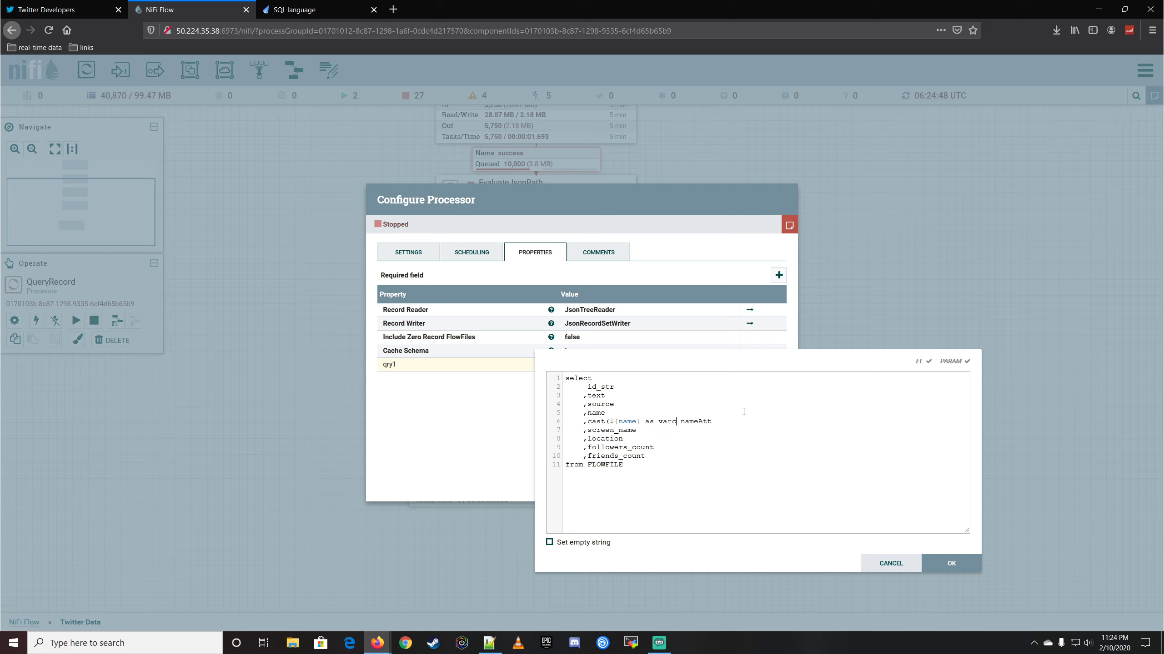
{"action": "type", "text": "(50))"}
{"action": "left_click", "coordinate": [959, 565]}
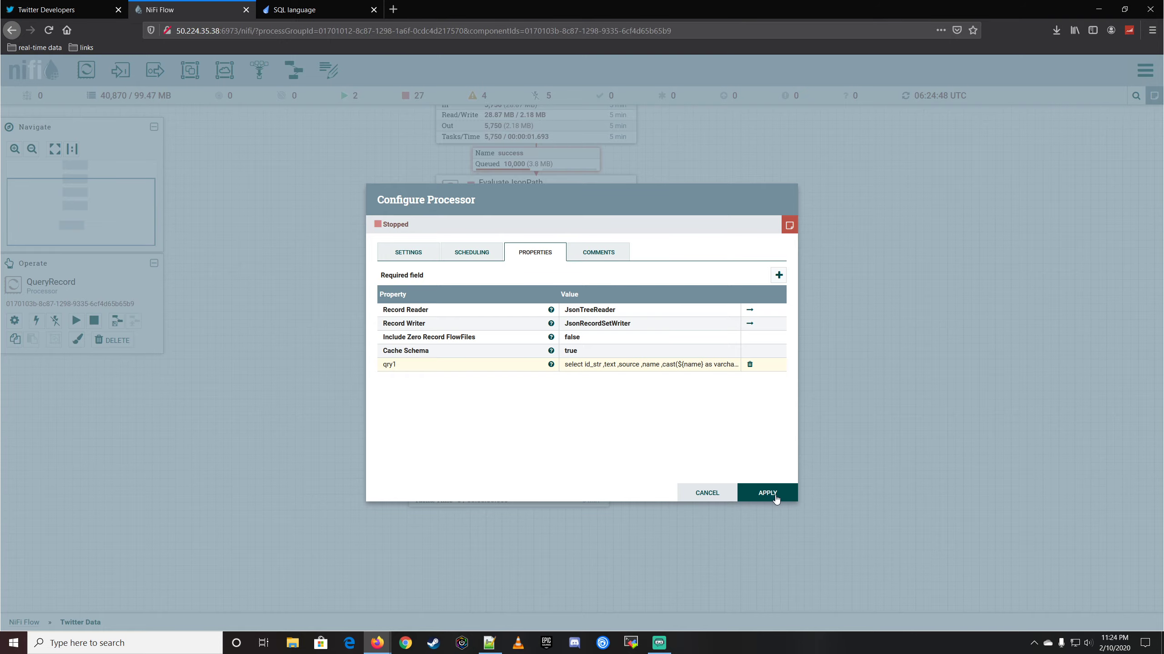
{"action": "left_click", "coordinate": [767, 493]}
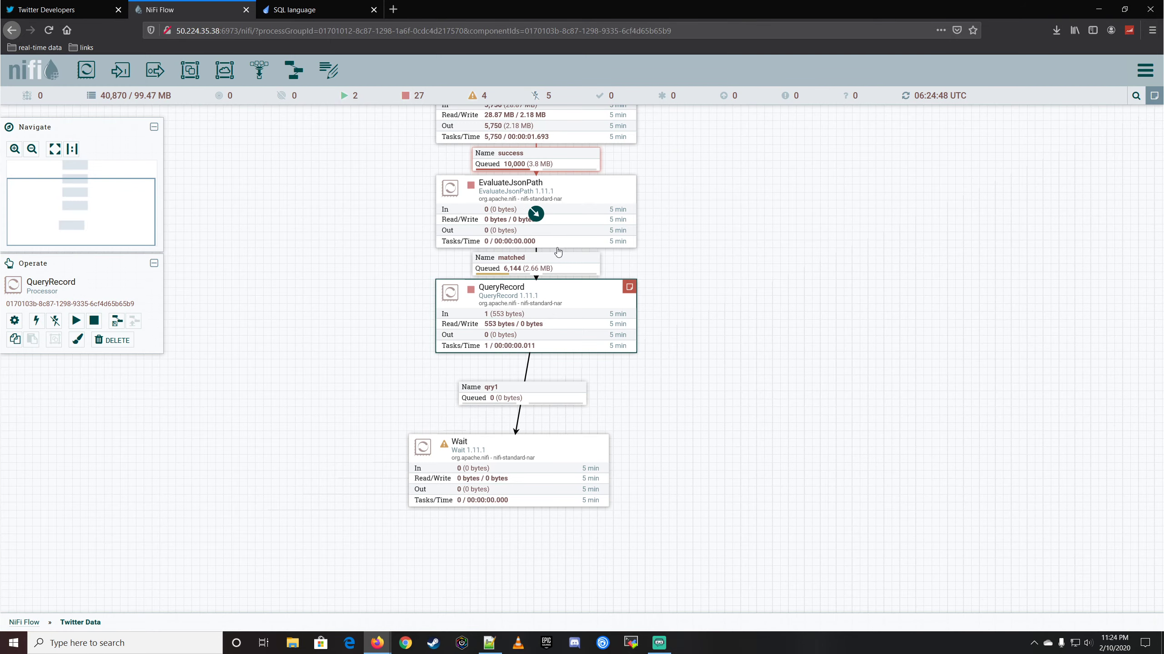
- Run QueryRecord again with the cast expression, refresh the flow, stop it and check the newest error bulletin
{"action": "right_click", "coordinate": [570, 301]}
{"action": "left_click", "coordinate": [572, 316]}
{"action": "right_click", "coordinate": [678, 315]}
{"action": "left_click", "coordinate": [691, 323]}
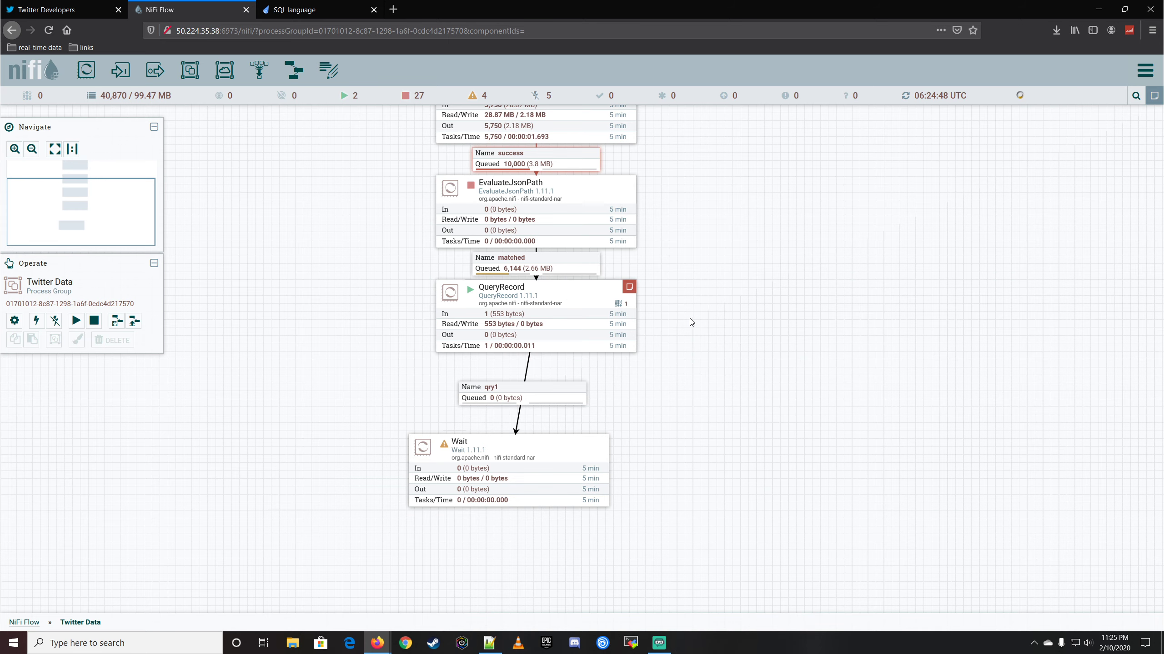
{"action": "right_click", "coordinate": [588, 295]}
{"action": "left_click", "coordinate": [609, 322]}
{"action": "mouse_move", "coordinate": [633, 288]}
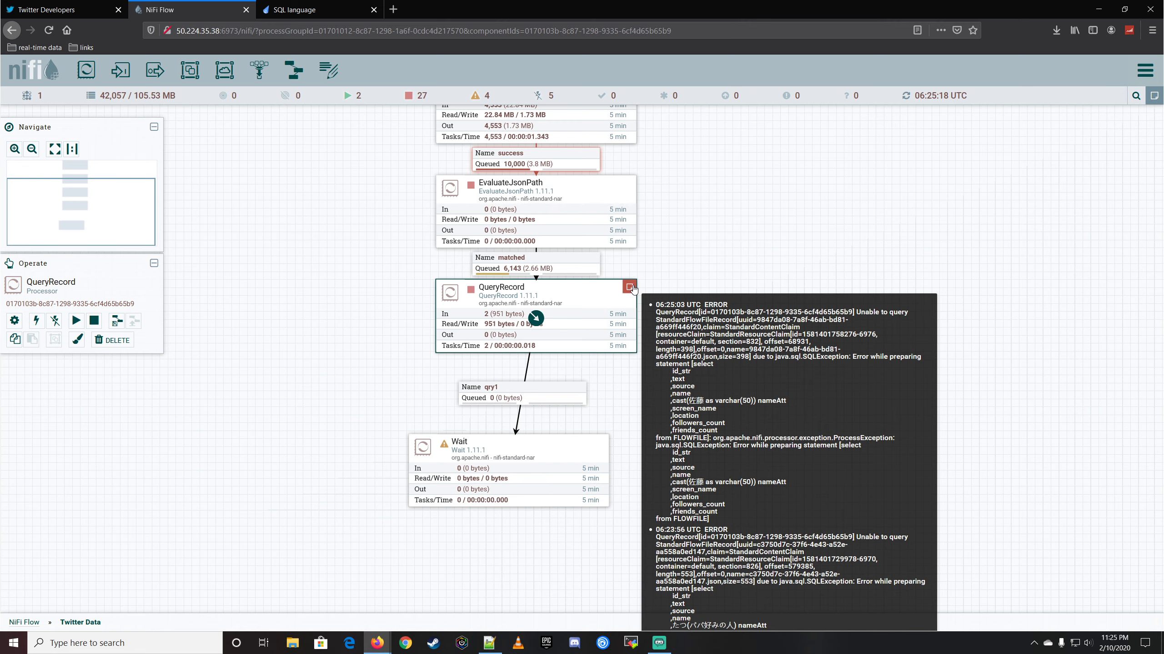
- Delete the nameAtt cast line from the qry1 query and apply the QueryRecord configuration
{"action": "right_click", "coordinate": [581, 298]}
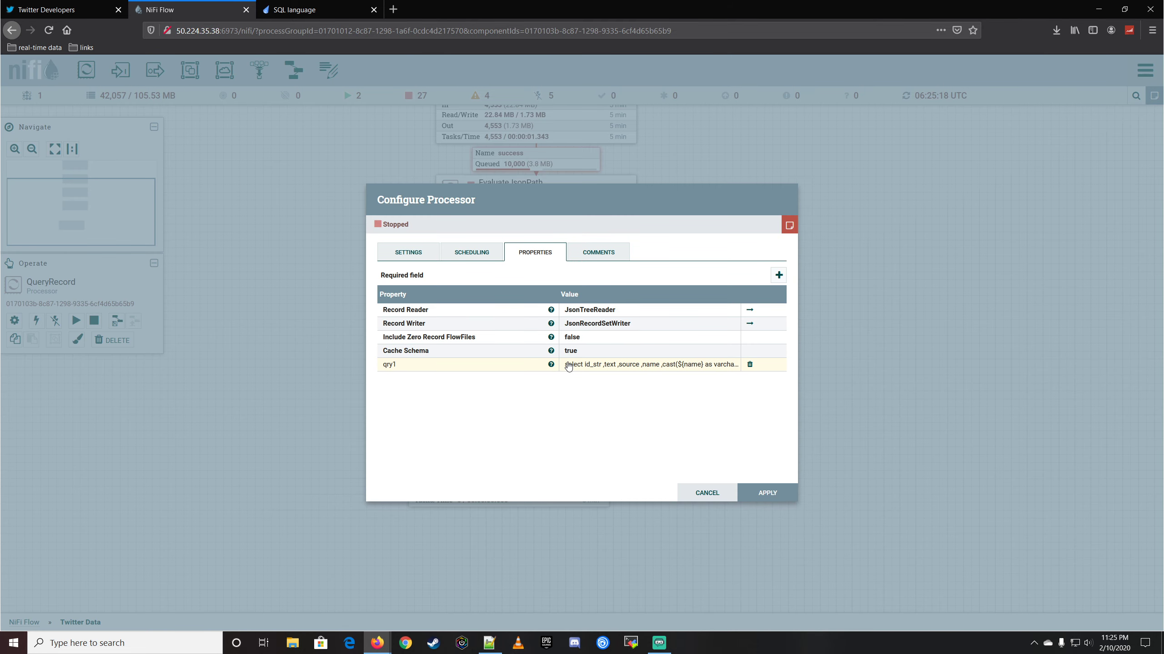
{"action": "left_click", "coordinate": [568, 367]}
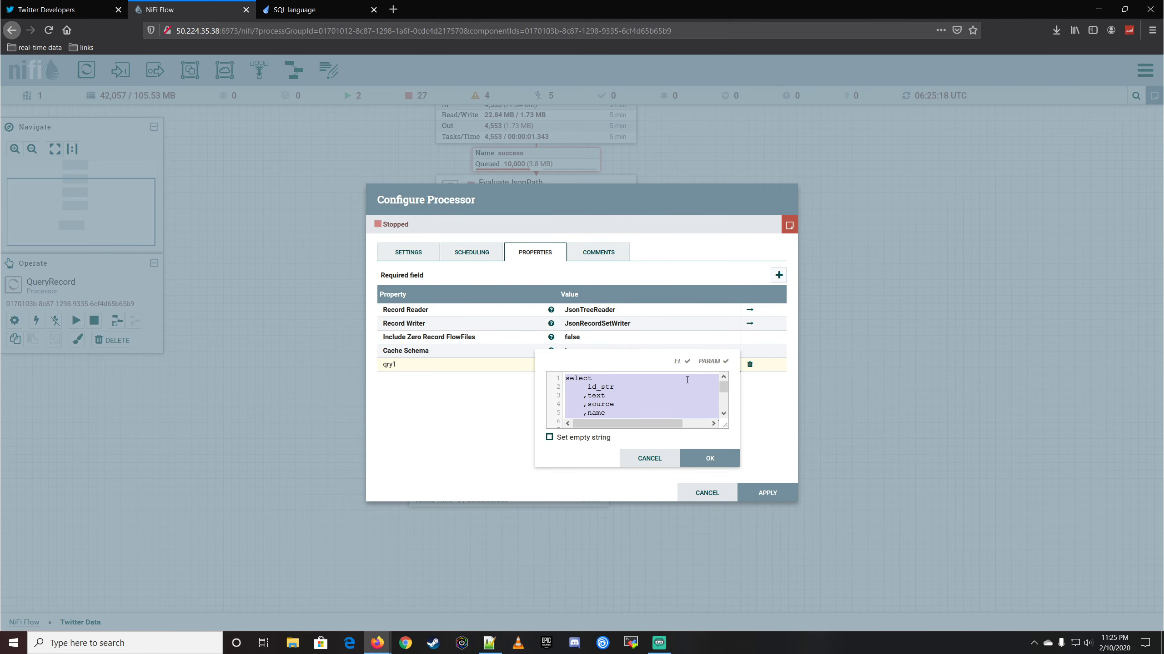
{"action": "left_click_drag", "start_coordinate": [724, 425], "coordinate": [1035, 566]}
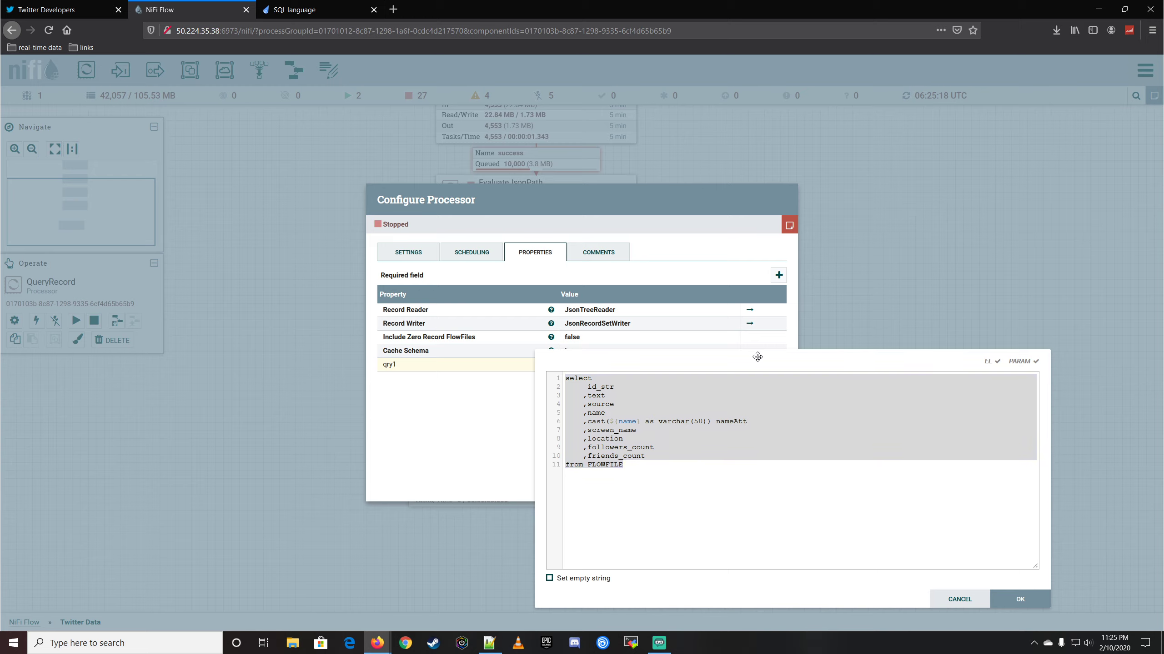
{"action": "left_click_drag", "start_coordinate": [757, 357], "coordinate": [696, 298]}
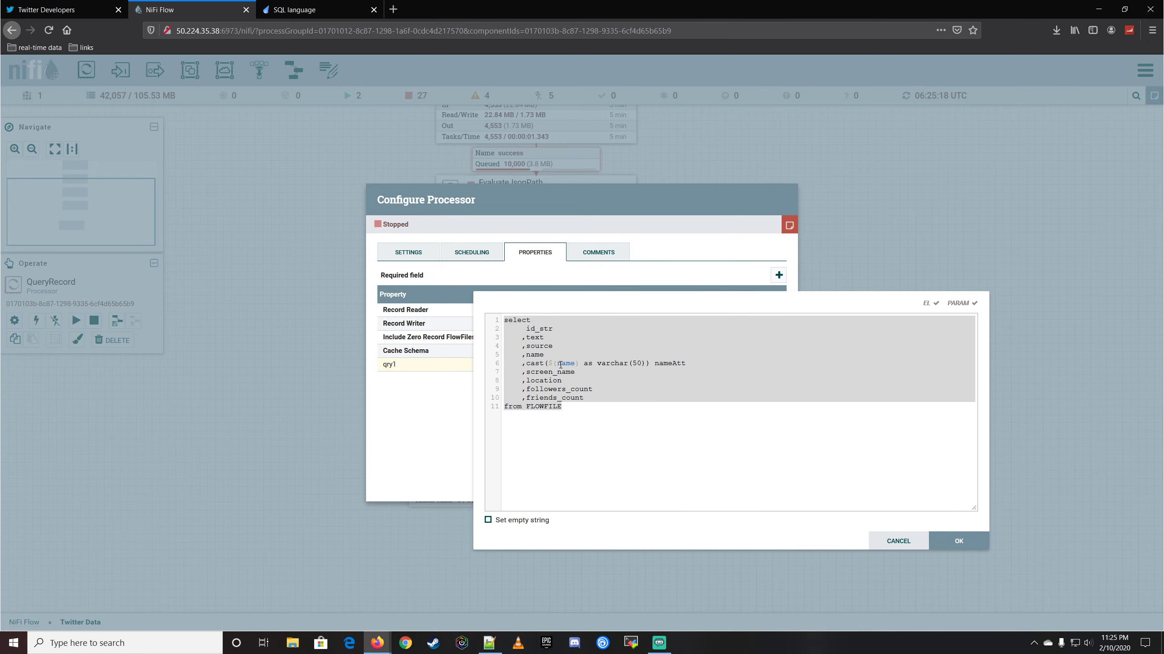
{"action": "left_click", "coordinate": [545, 364]}
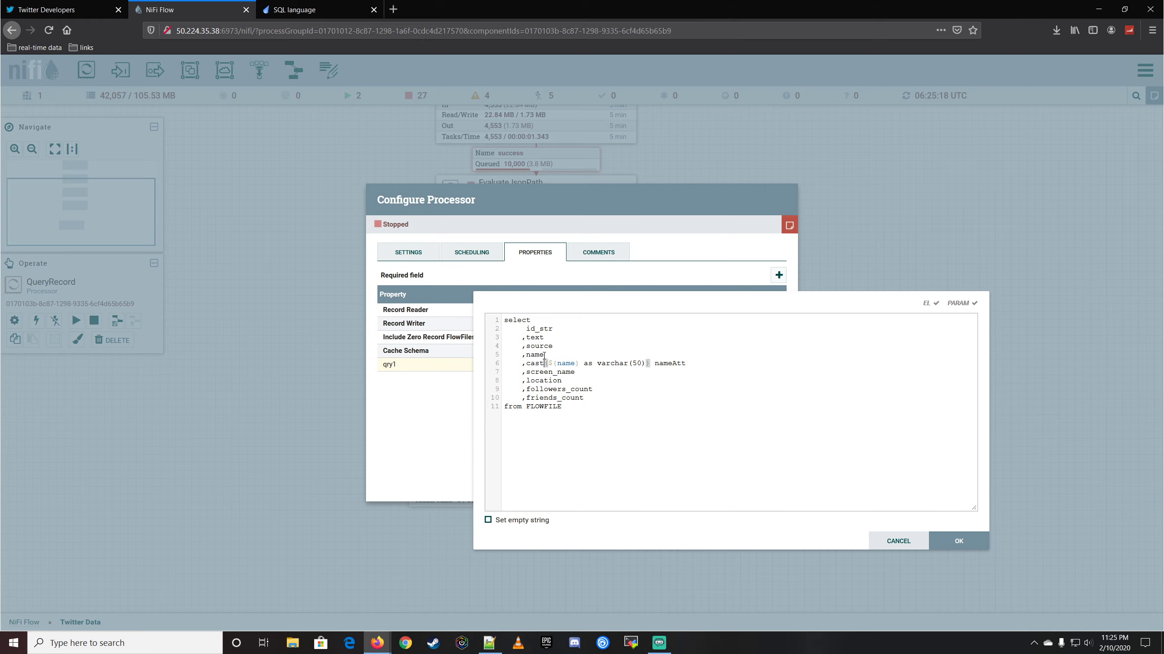
{"action": "left_click_drag", "start_coordinate": [544, 356], "coordinate": [725, 361]}
{"action": "key", "text": "BackSpace"}
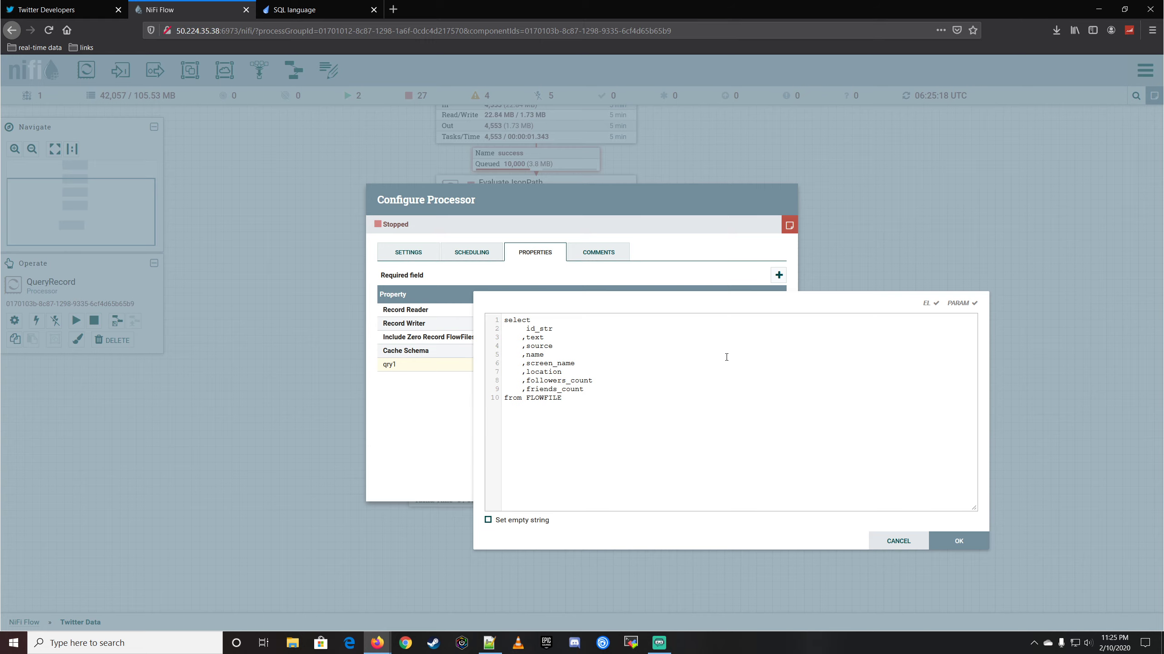
{"action": "left_click", "coordinate": [957, 541]}
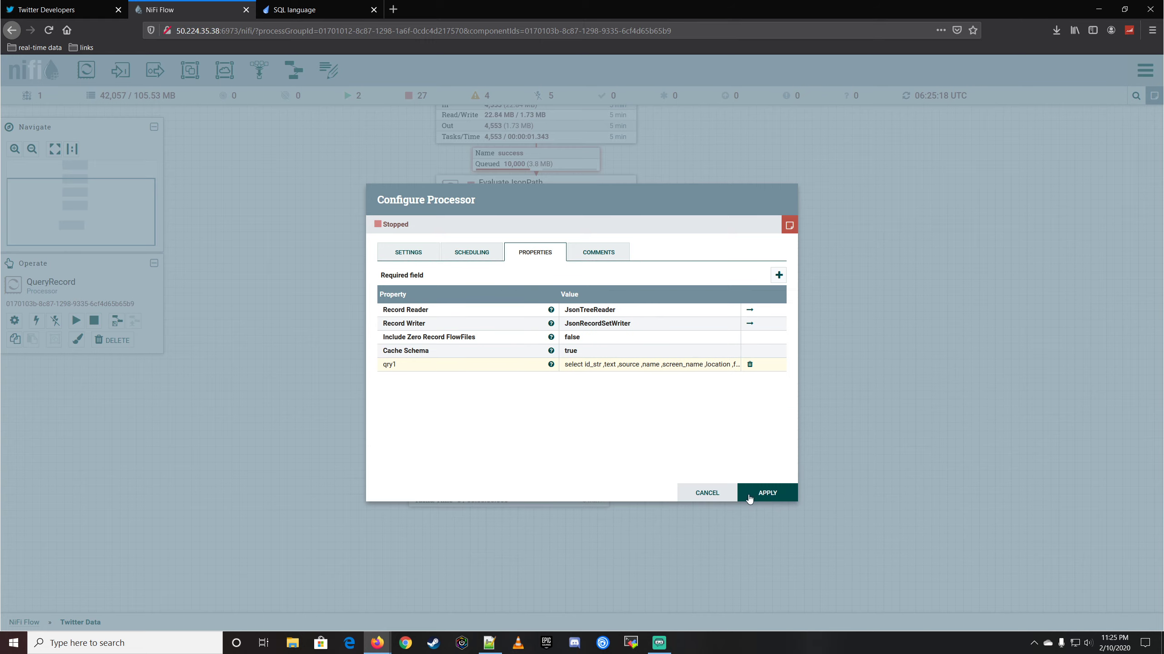
{"action": "left_click", "coordinate": [751, 493]}
- Add another property named f to the QueryRecord processor
{"action": "double_click", "coordinate": [604, 301]}
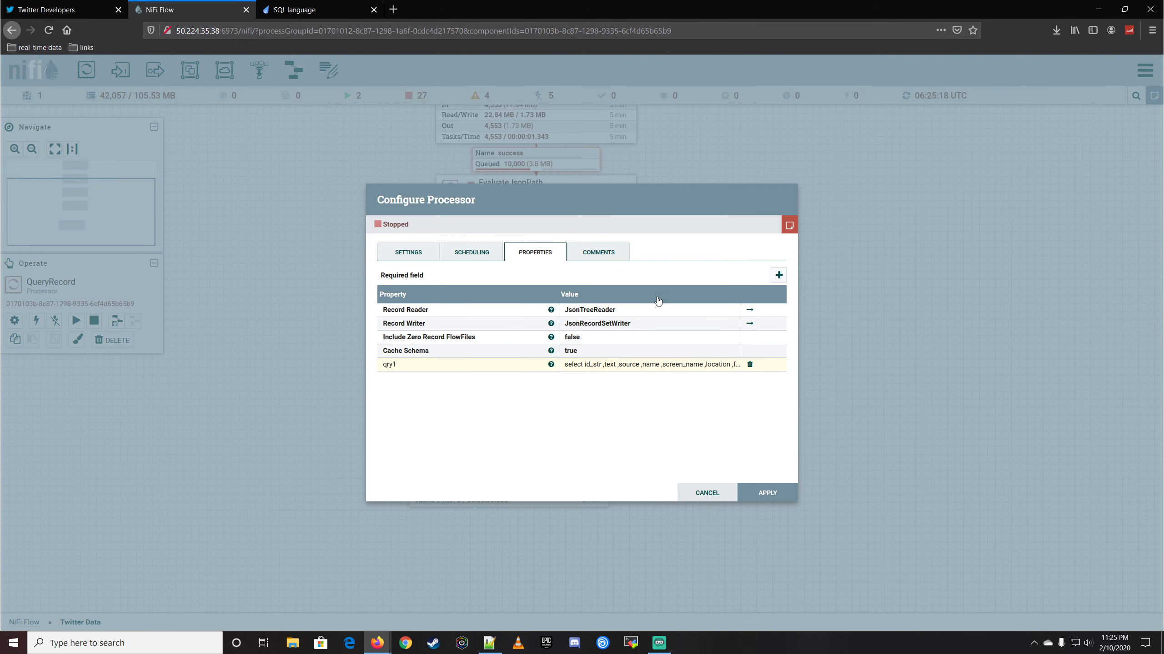
{"action": "left_click", "coordinate": [778, 275]}
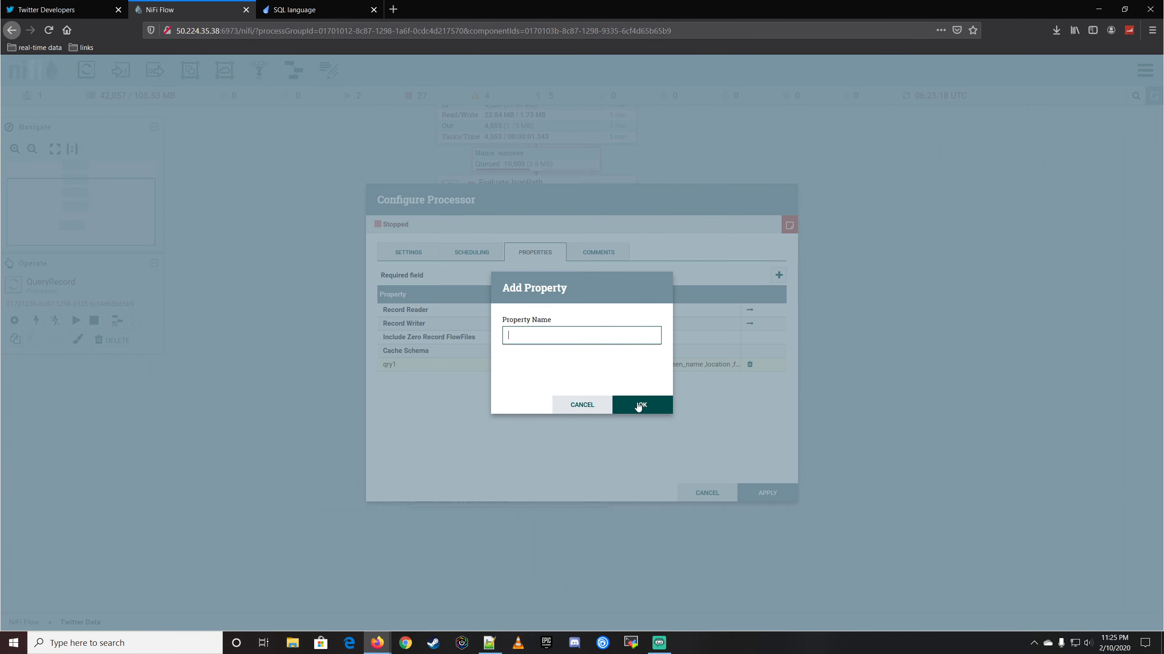
{"action": "type", "text": "f"}
{"action": "left_click", "coordinate": [639, 405]}
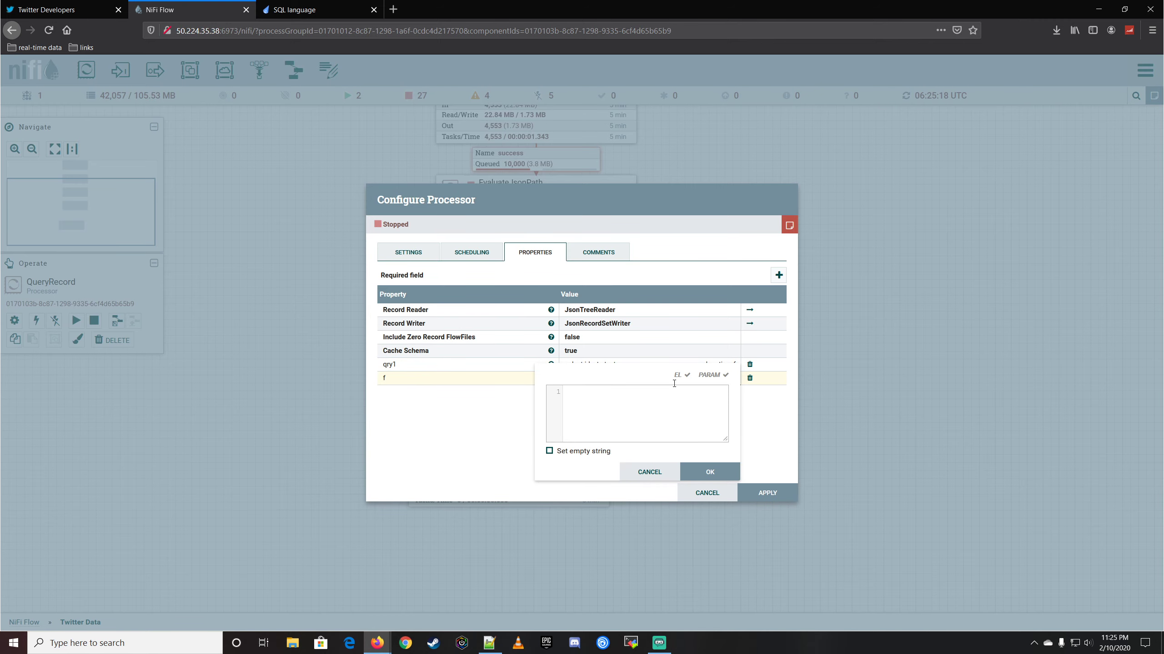
- Delete the empty f property from QueryRecord and apply the configuration
{"action": "mouse_move", "coordinate": [684, 380]}
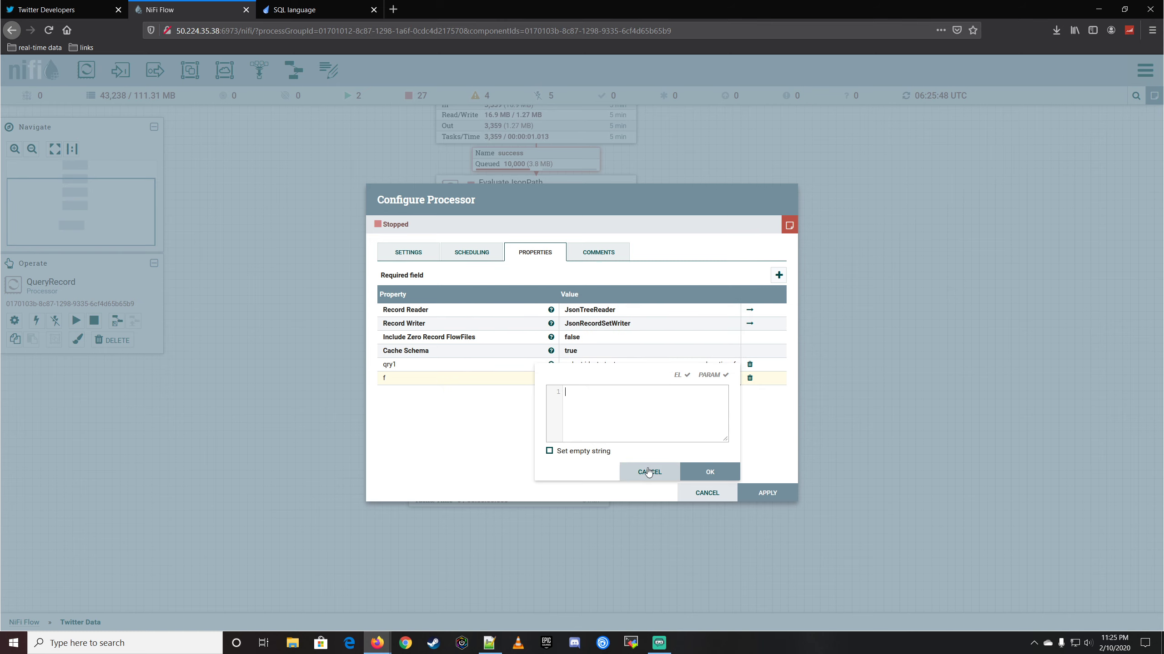
{"action": "left_click", "coordinate": [649, 473]}
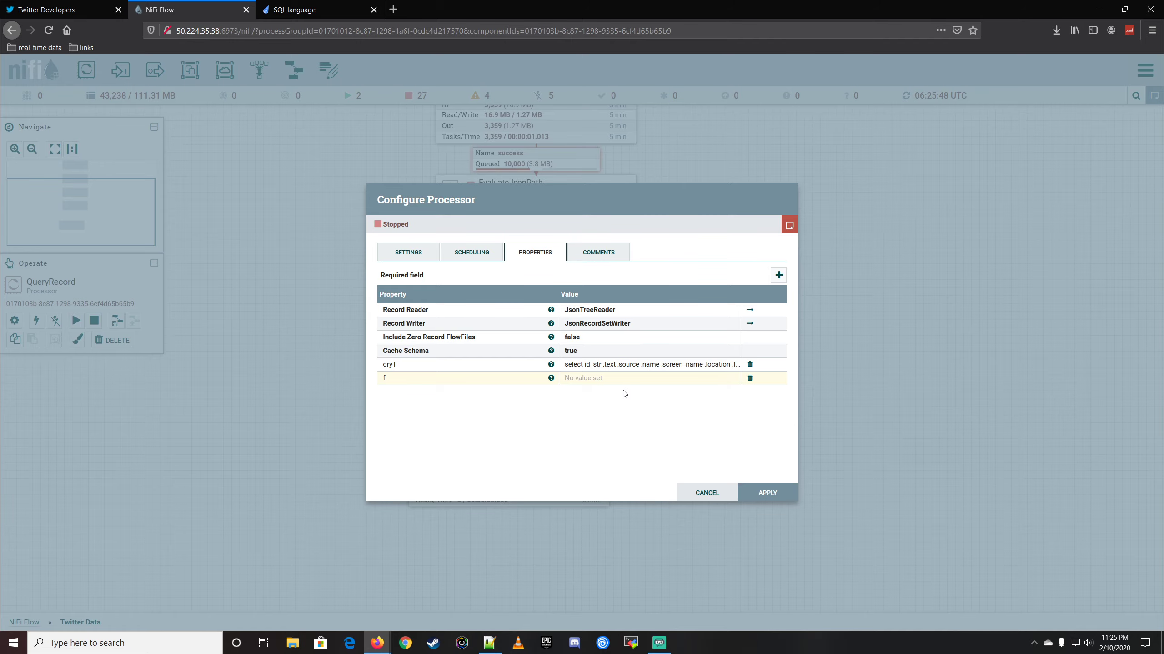
{"action": "left_click", "coordinate": [750, 378]}
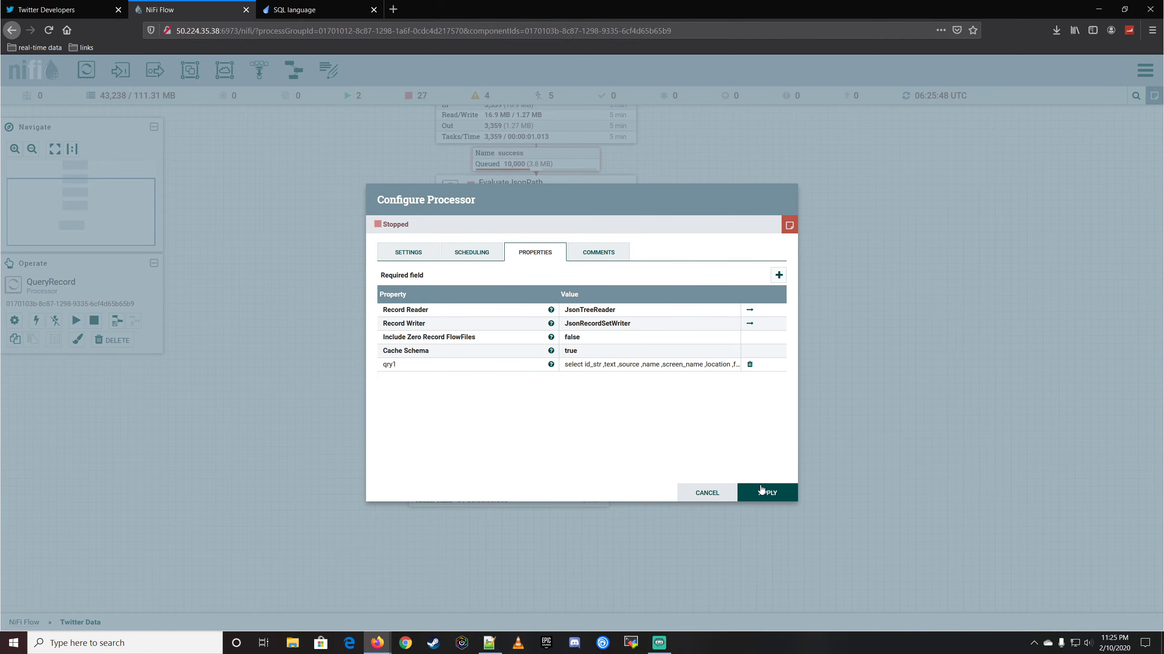
{"action": "left_click", "coordinate": [763, 492]}
- Run QueryRecord with the corrected qry1 query and list the FlowFiles queued in the qry1 connection
{"action": "right_click", "coordinate": [591, 305]}
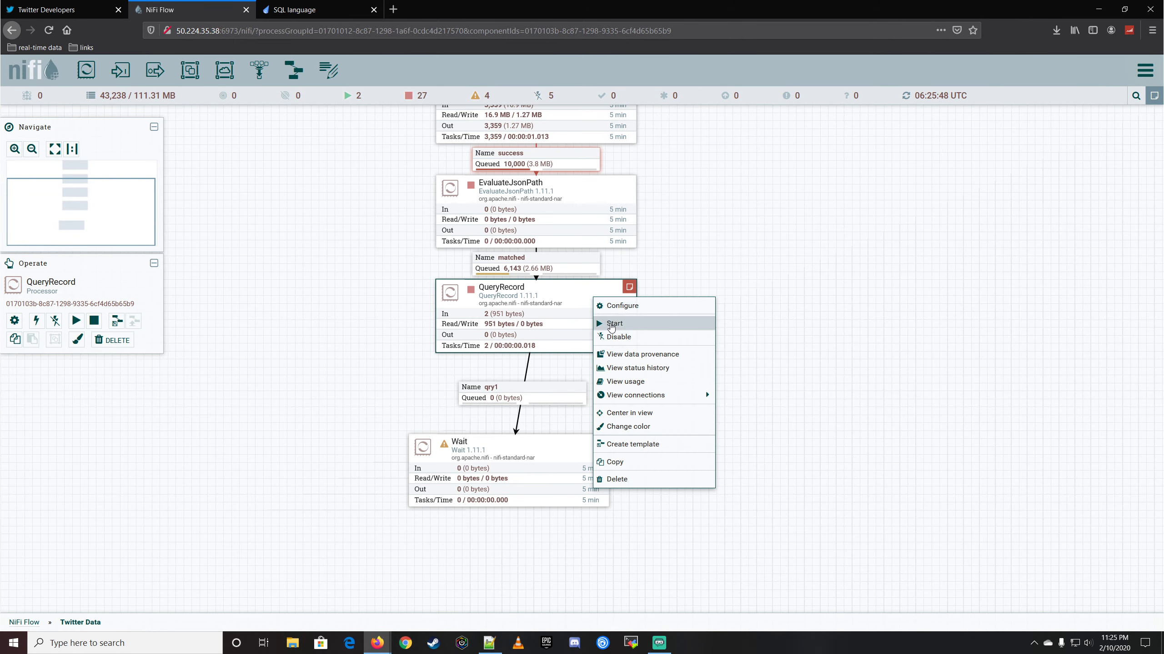
{"action": "left_click", "coordinate": [651, 323]}
{"action": "right_click", "coordinate": [523, 393]}
{"action": "left_click", "coordinate": [554, 430]}
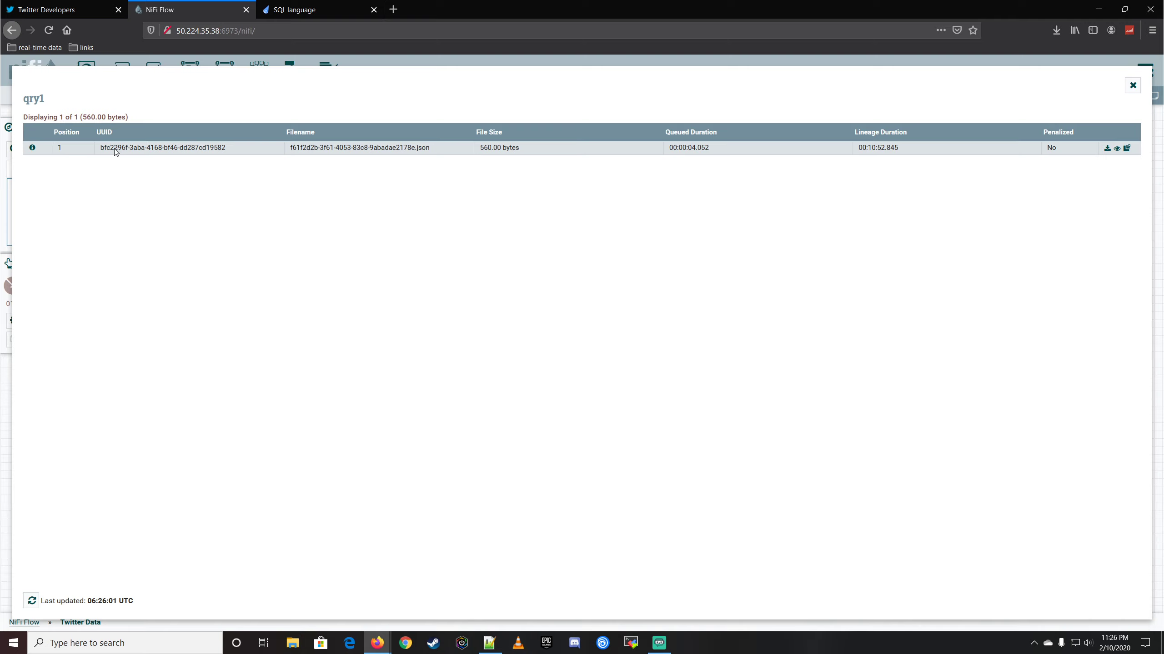
- Check the attributes and details of the queued qry1 FlowFile and view its content as formatted, then close the listing
{"action": "left_click", "coordinate": [32, 148]}
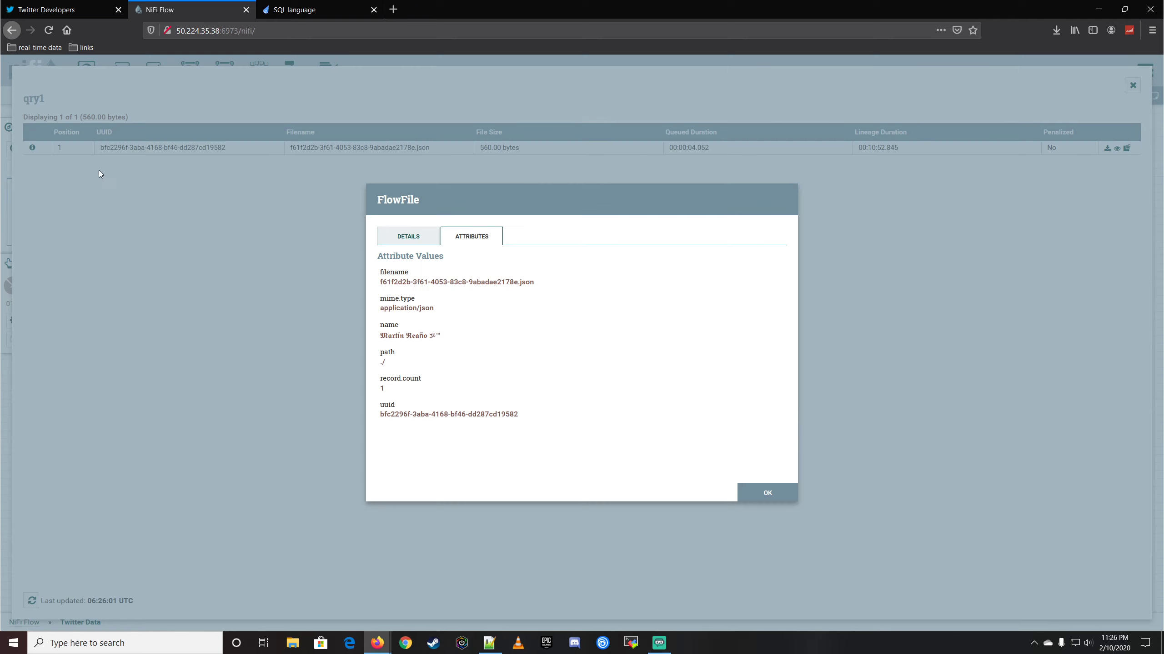
{"action": "left_click", "coordinate": [409, 236]}
{"action": "left_click", "coordinate": [680, 404]}
{"action": "left_click", "coordinate": [133, 104]}
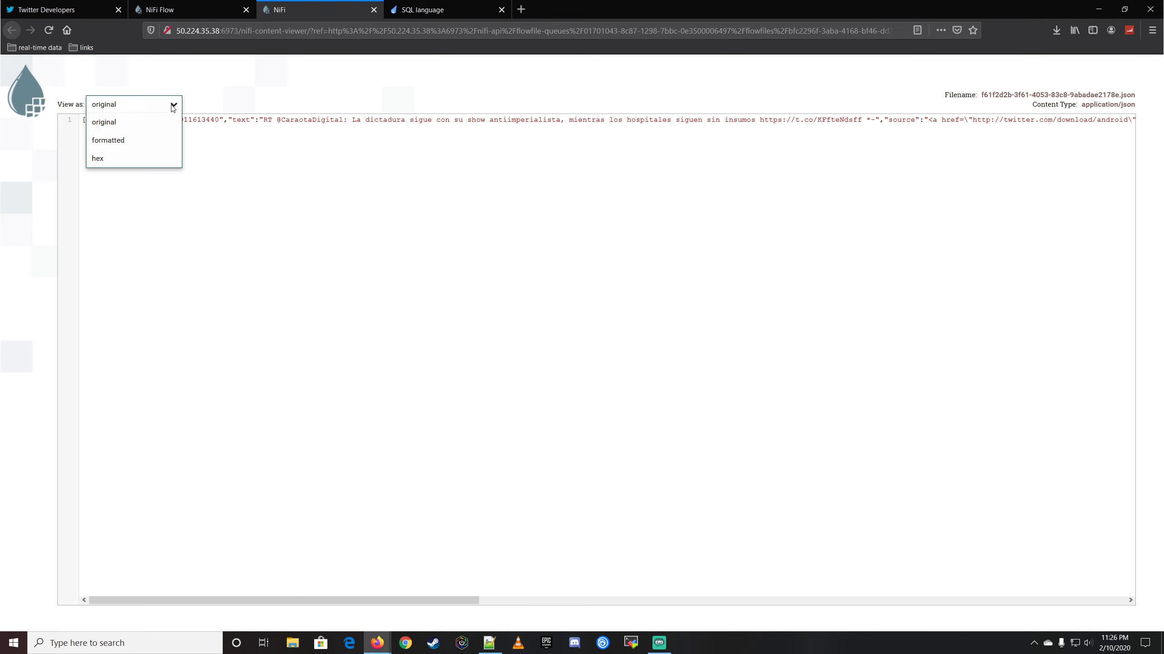
{"action": "left_click", "coordinate": [117, 133]}
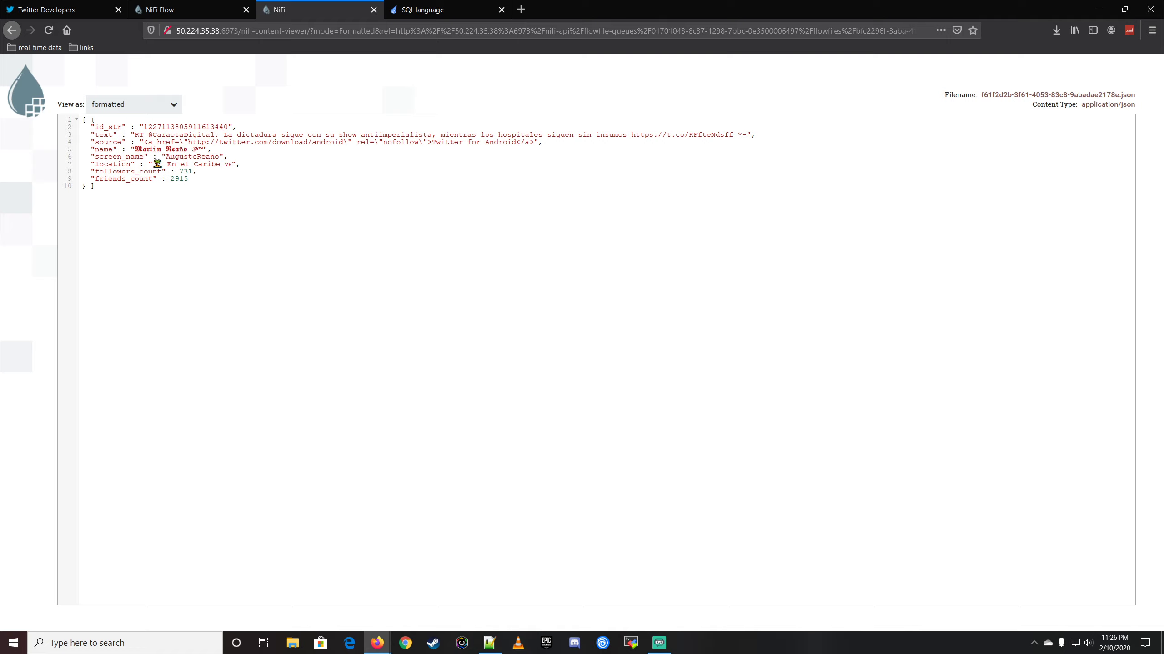
{"action": "key", "text": "ctrl+w"}
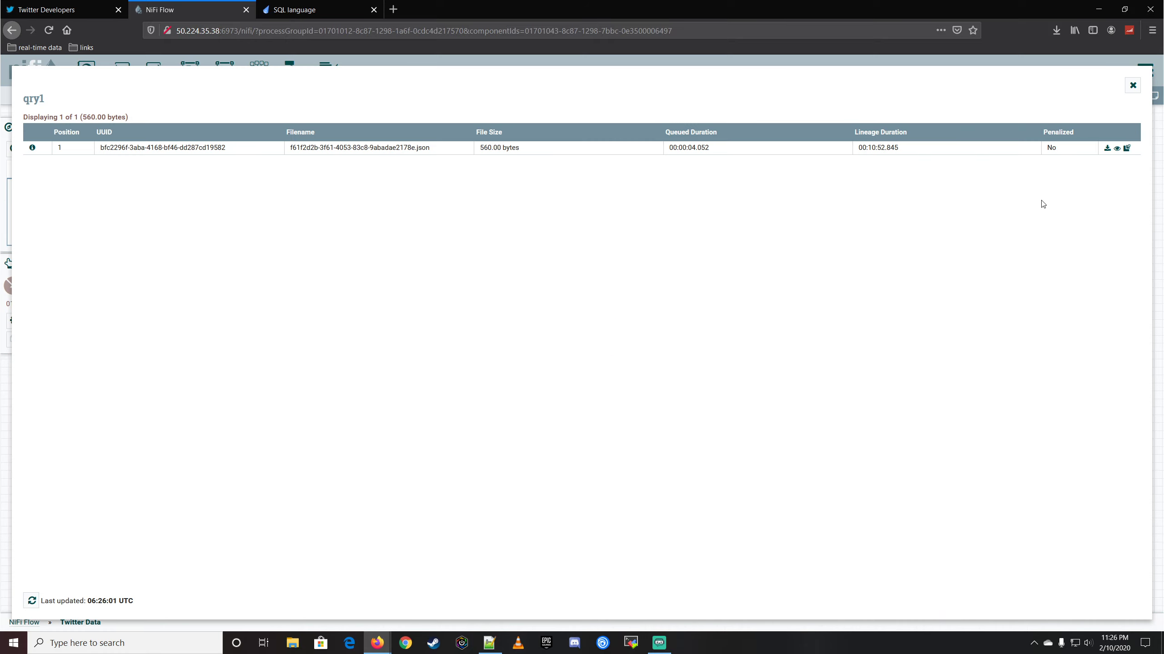
{"action": "left_click", "coordinate": [1132, 86]}
- Start a new column in the qry1 query below friends_count with ,substring(created_at, and enlarge the query editor
{"action": "double_click", "coordinate": [591, 309]}
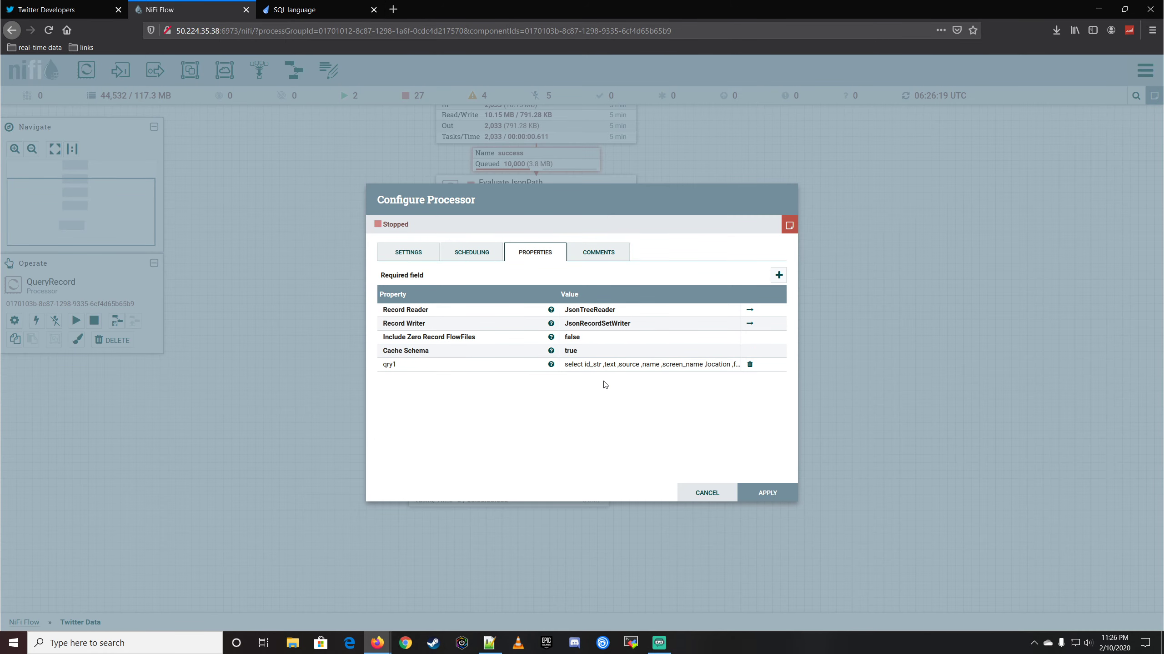
{"action": "left_click", "coordinate": [589, 368]}
{"action": "left_click", "coordinate": [655, 447]}
{"action": "key", "text": "shift+Return"}
{"action": "type", "text": ","}
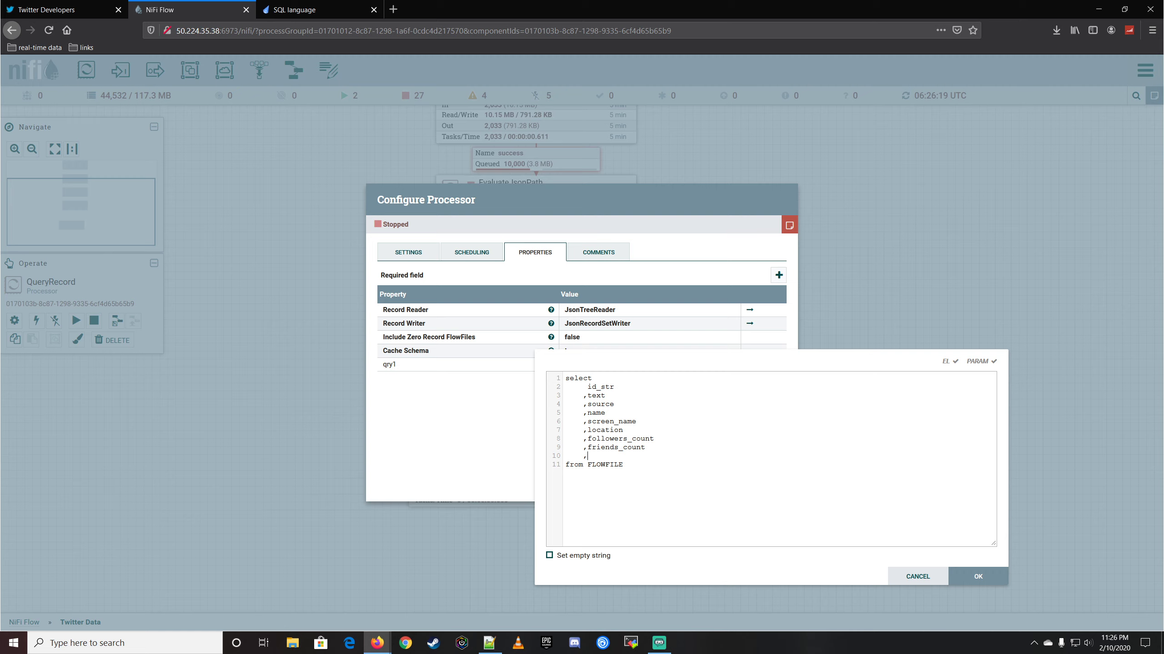
{"action": "key", "text": "alt+Tab"}
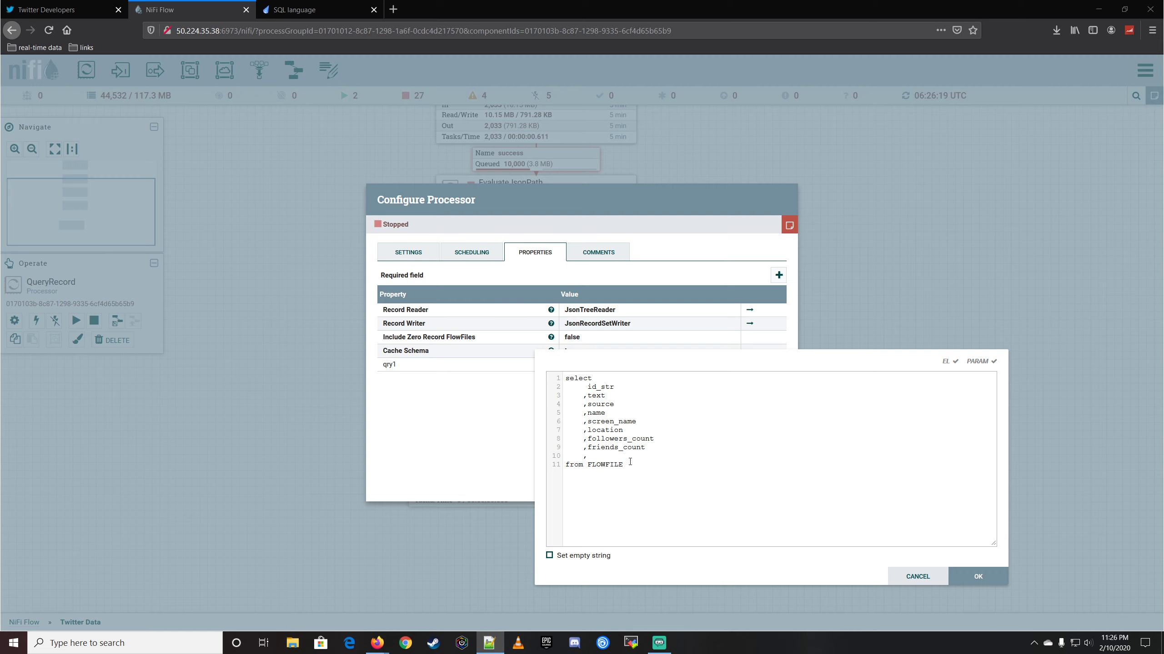
{"action": "key", "text": "alt+Tab"}
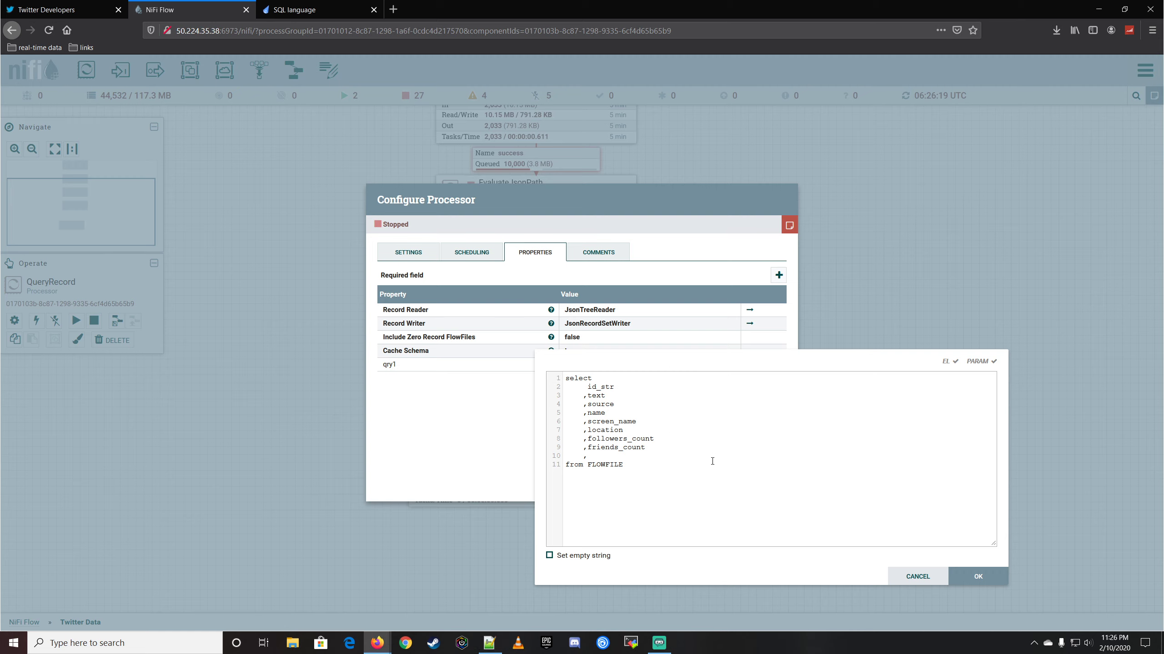
{"action": "type", "text": "substring(created_at("}
{"action": "left_click_drag", "start_coordinate": [696, 361], "coordinate": [359, 277]}
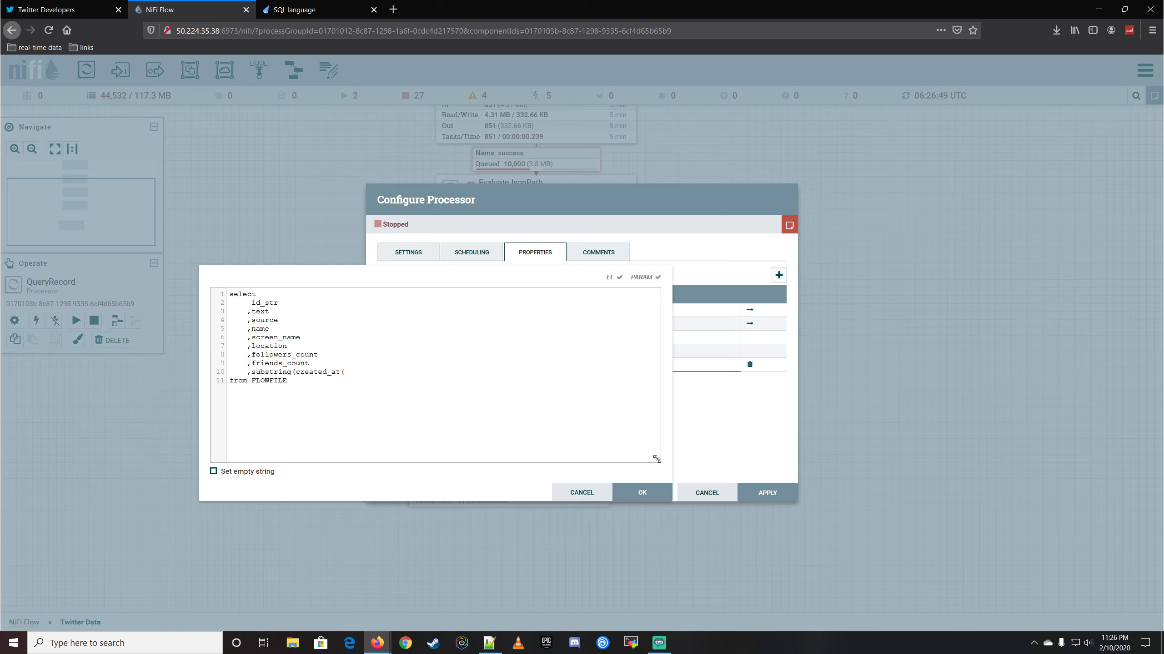
{"action": "left_click_drag", "start_coordinate": [656, 459], "coordinate": [1021, 506]}
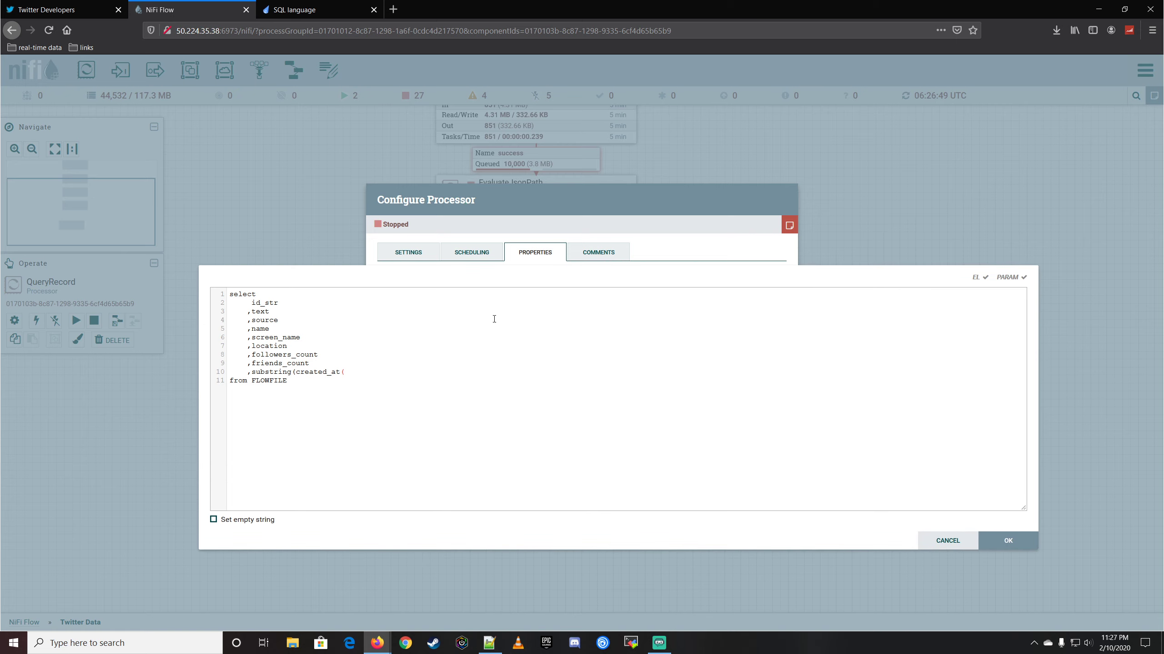
{"action": "key", "text": "BackSpace"}
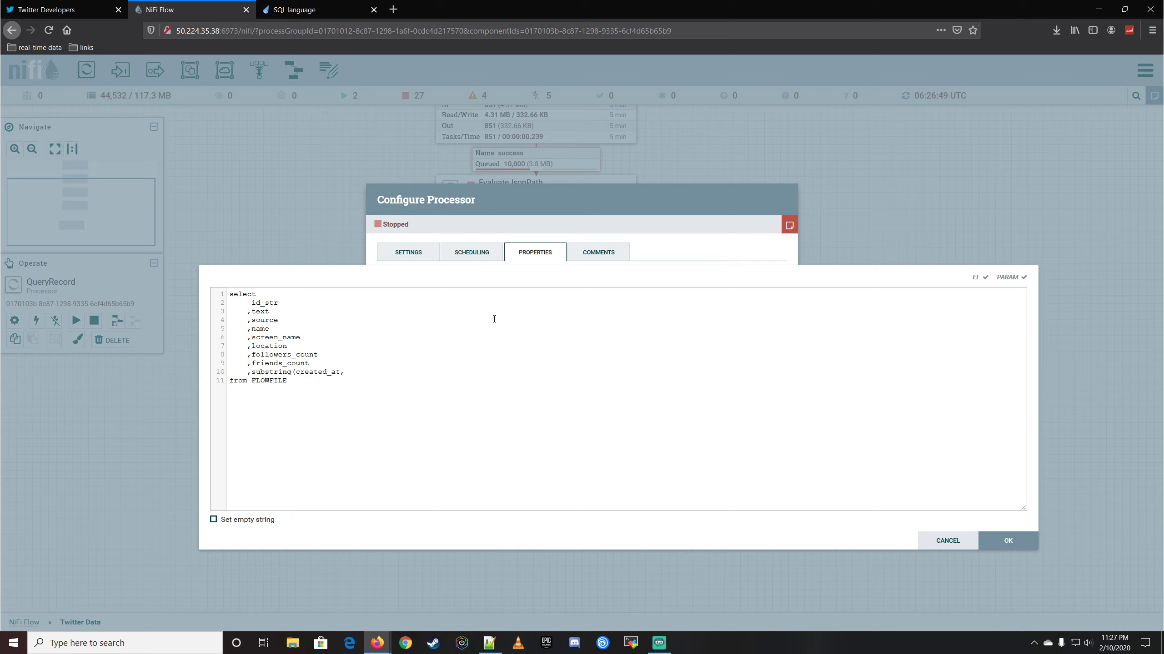
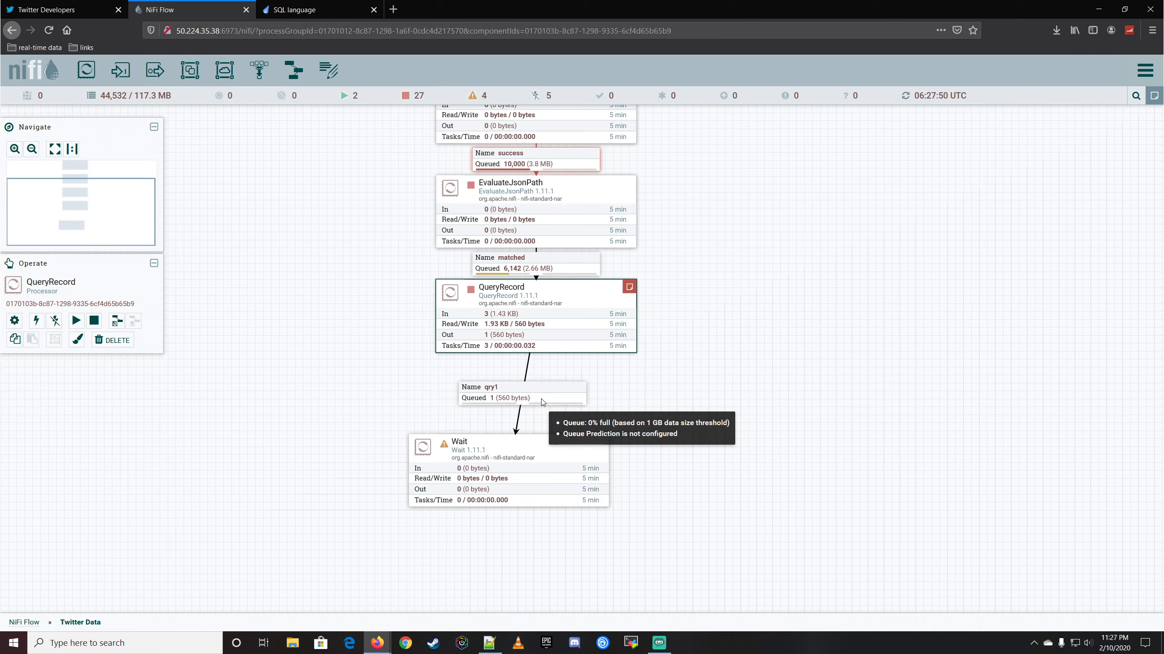
- Empty the FlowFile queue of the qry1 connection
{"action": "right_click", "coordinate": [541, 395]}
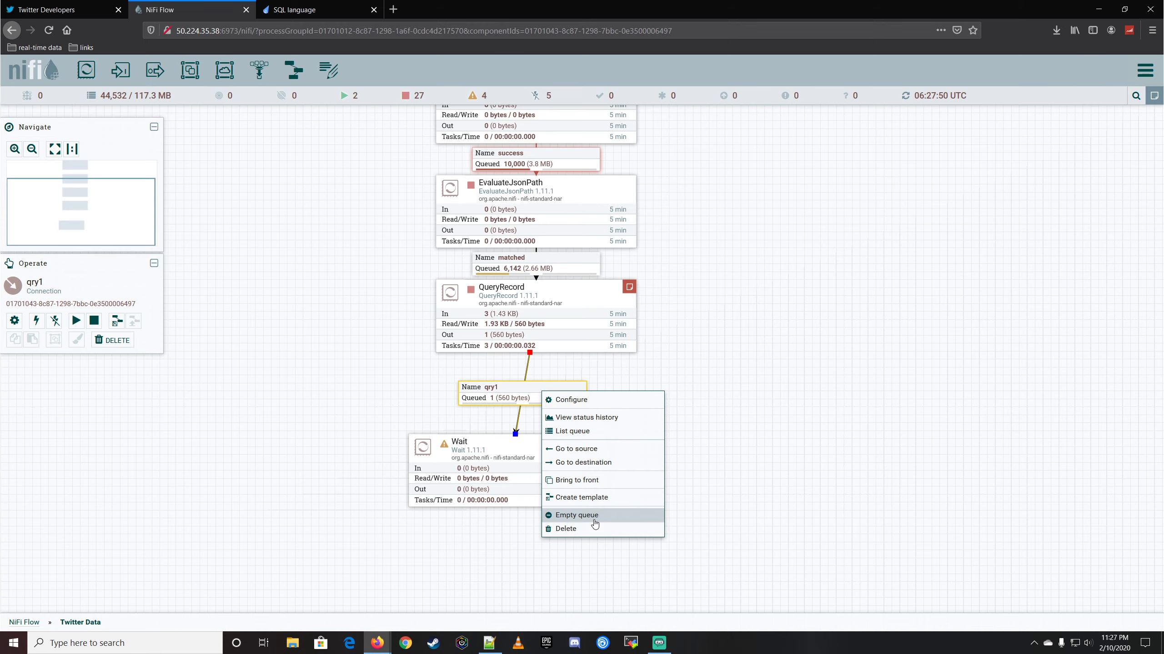
{"action": "left_click", "coordinate": [576, 515]}
{"action": "left_click", "coordinate": [647, 408]}
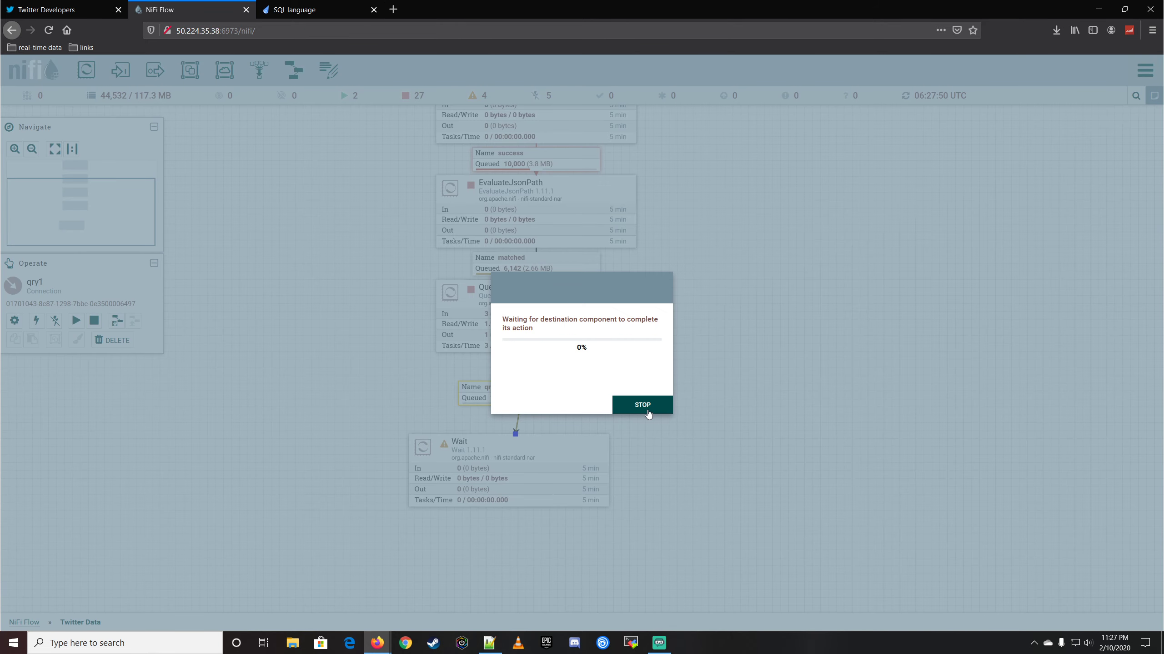
{"action": "left_click", "coordinate": [659, 407]}
- Start the QueryRecord processor, refresh the flow and stop the processor again
{"action": "right_click", "coordinate": [578, 305]}
{"action": "left_click", "coordinate": [595, 329]}
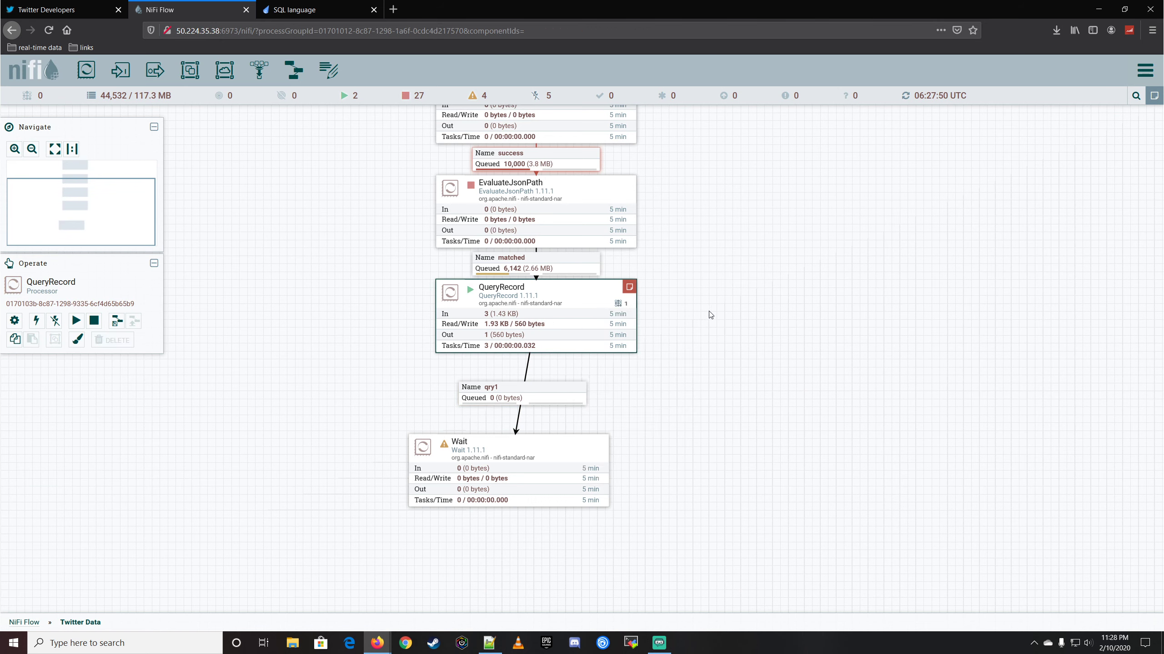
{"action": "right_click", "coordinate": [708, 314]}
{"action": "left_click", "coordinate": [725, 323]}
{"action": "right_click", "coordinate": [591, 296]}
{"action": "left_click", "coordinate": [622, 323]}
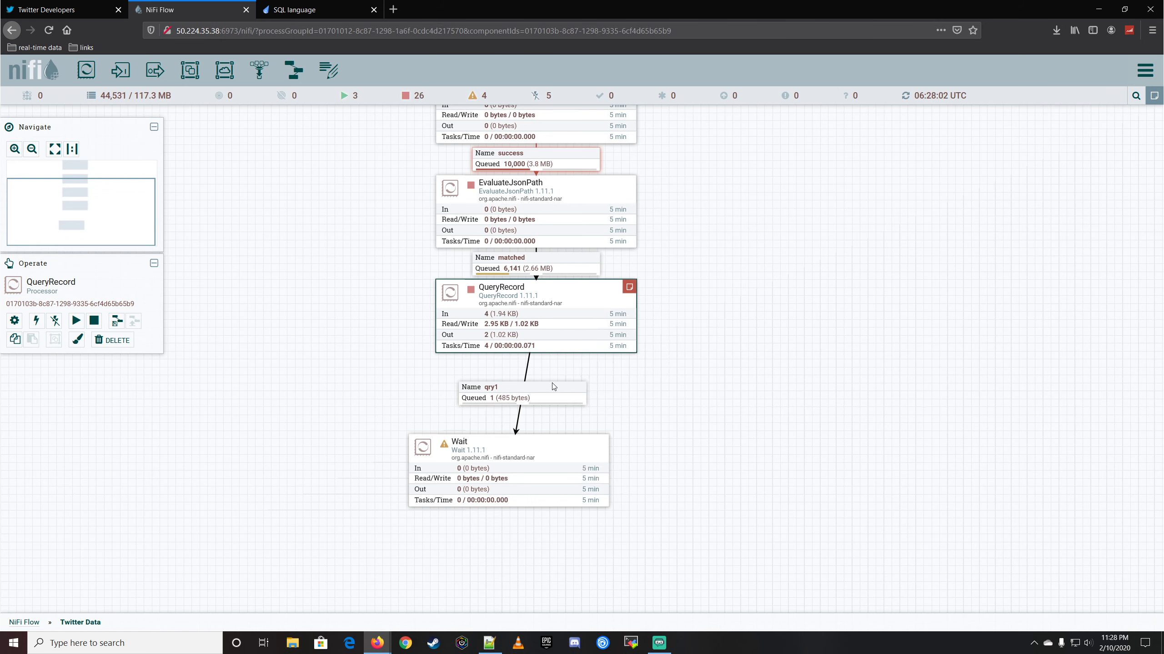
- List the qry1 queue and view the content of its FlowFile as formatted
{"action": "right_click", "coordinate": [553, 386]}
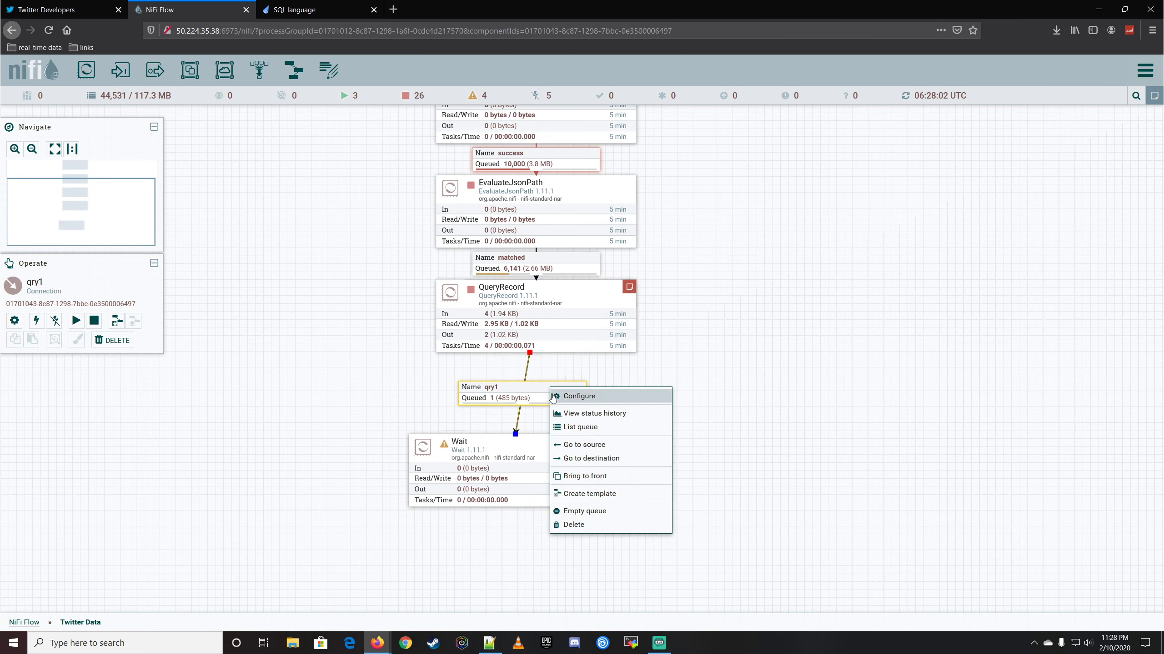
{"action": "left_click", "coordinate": [590, 428]}
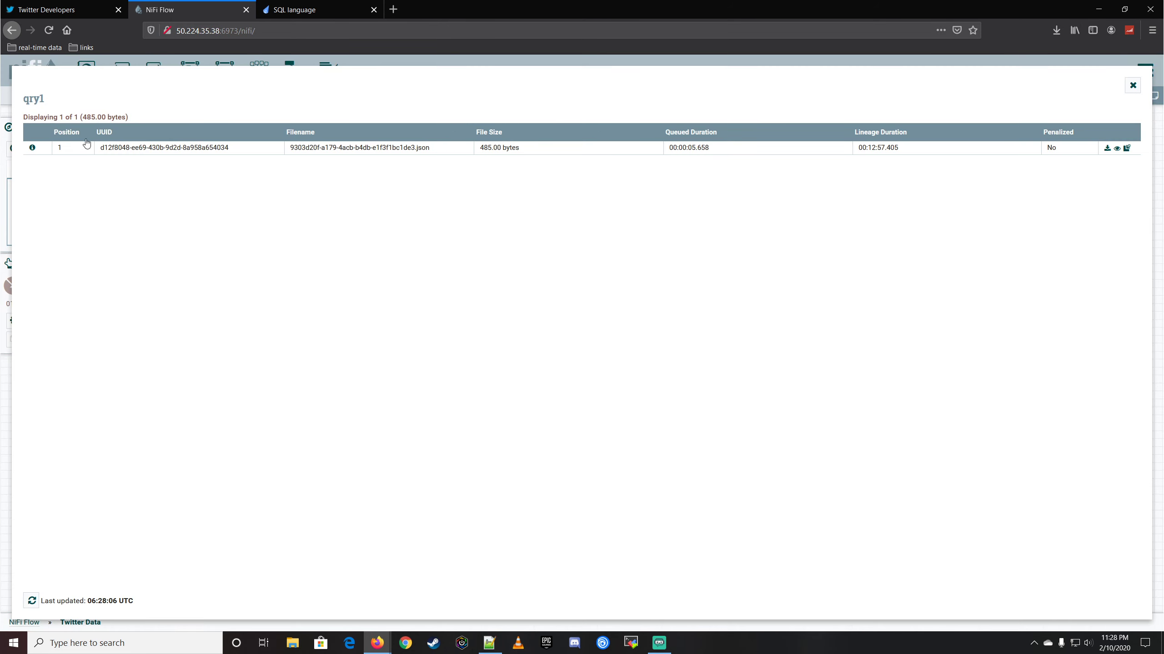
{"action": "left_click", "coordinate": [32, 147]}
{"action": "left_click", "coordinate": [676, 405]}
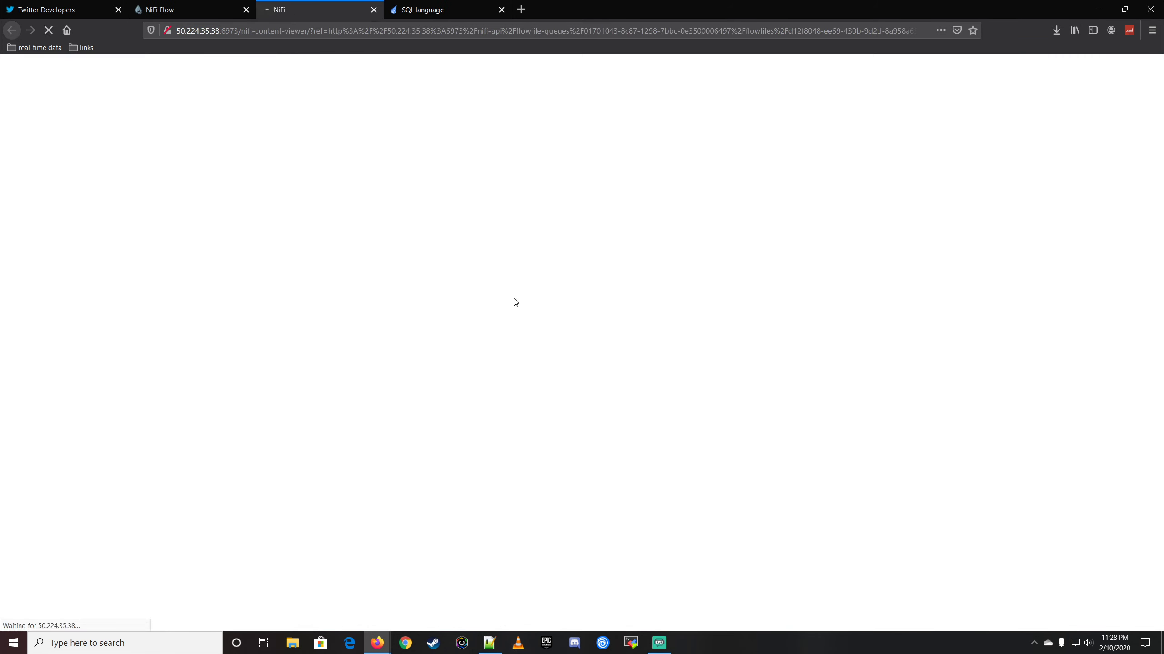
{"action": "left_click", "coordinate": [133, 105]}
{"action": "left_click", "coordinate": [108, 140]}
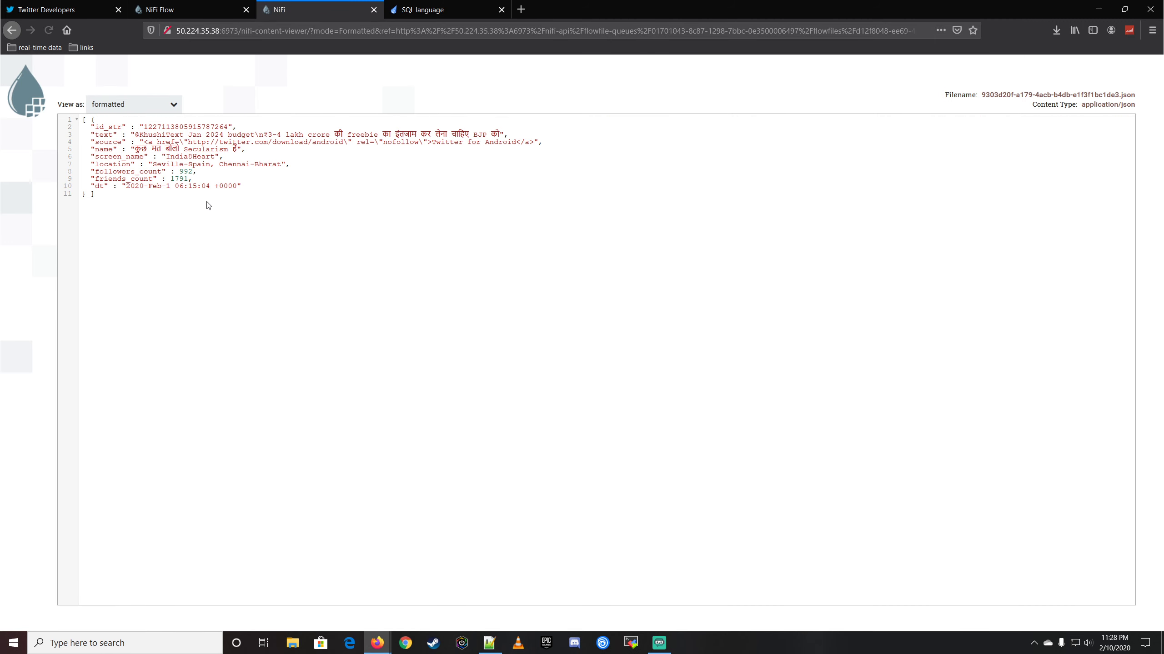
- Examine the year, month, day, time and offset parts of the dt value, then close the content viewer and queue listing
{"action": "left_click_drag", "start_coordinate": [95, 186], "coordinate": [219, 186]}
{"action": "left_click", "coordinate": [131, 186]}
{"action": "left_click", "coordinate": [171, 186]}
{"action": "left_click", "coordinate": [183, 186]}
{"action": "left_click_drag", "start_coordinate": [215, 186], "coordinate": [241, 187]}
{"action": "left_click", "coordinate": [256, 184]}
{"action": "left_click", "coordinate": [373, 10]}
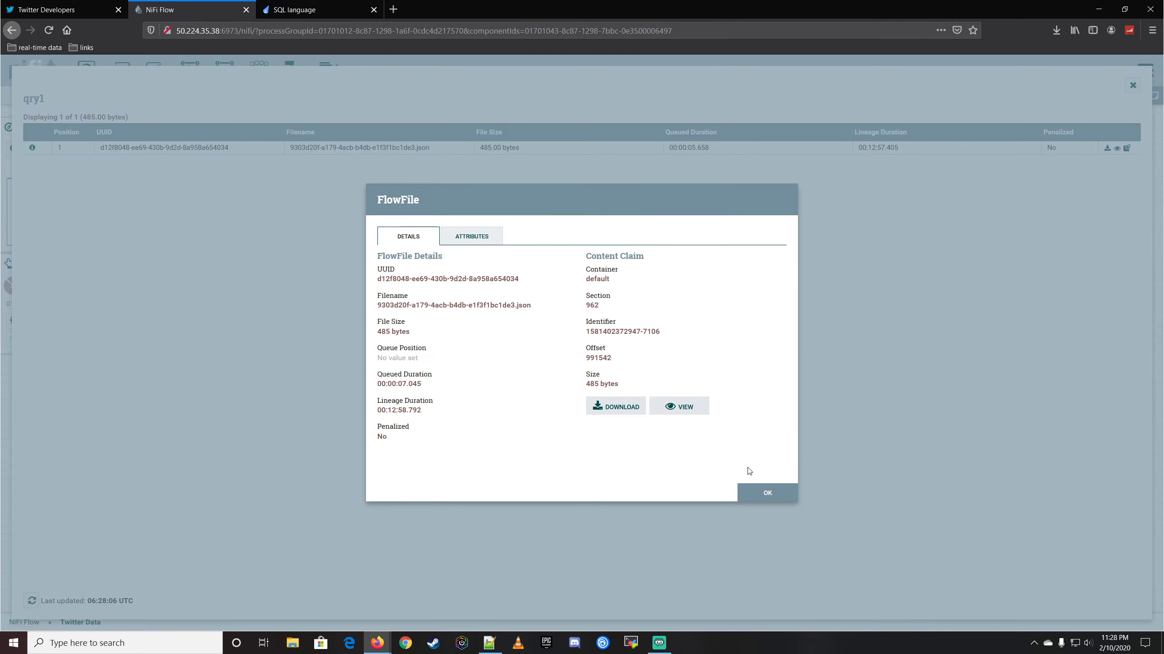
{"action": "left_click", "coordinate": [767, 494]}
{"action": "left_click", "coordinate": [1132, 86]}
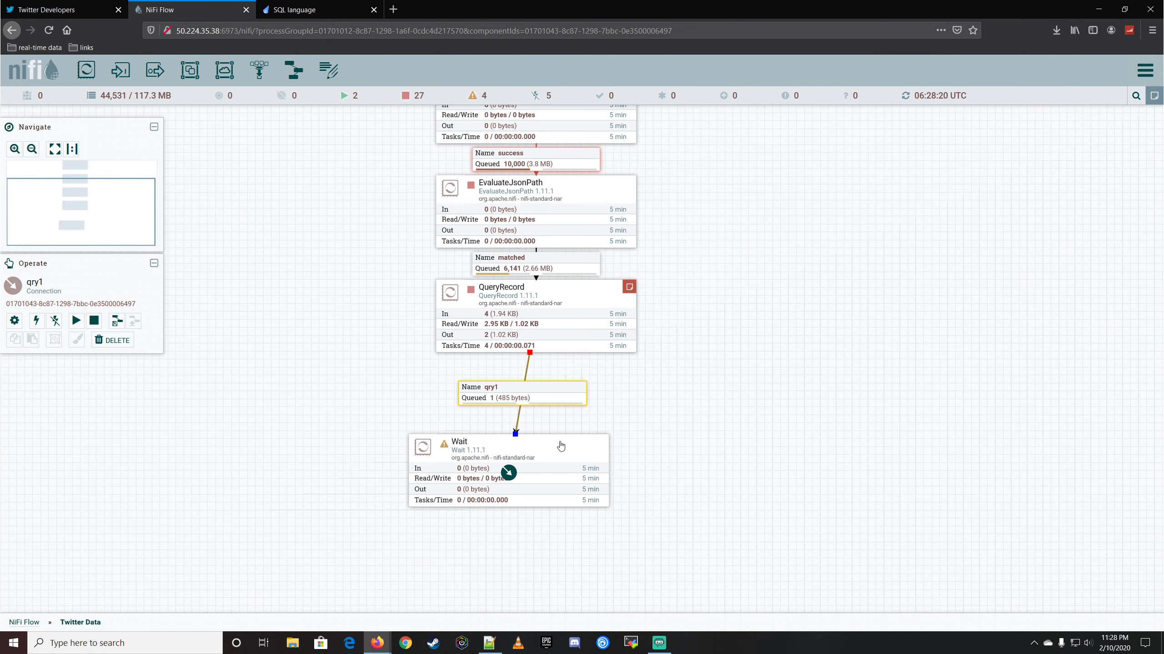
- Place a copy of the Wait processor beside the shifted original below QueryRecord and try to connect QueryRecord to the copy
{"action": "left_click_drag", "start_coordinate": [559, 443], "coordinate": [371, 439]}
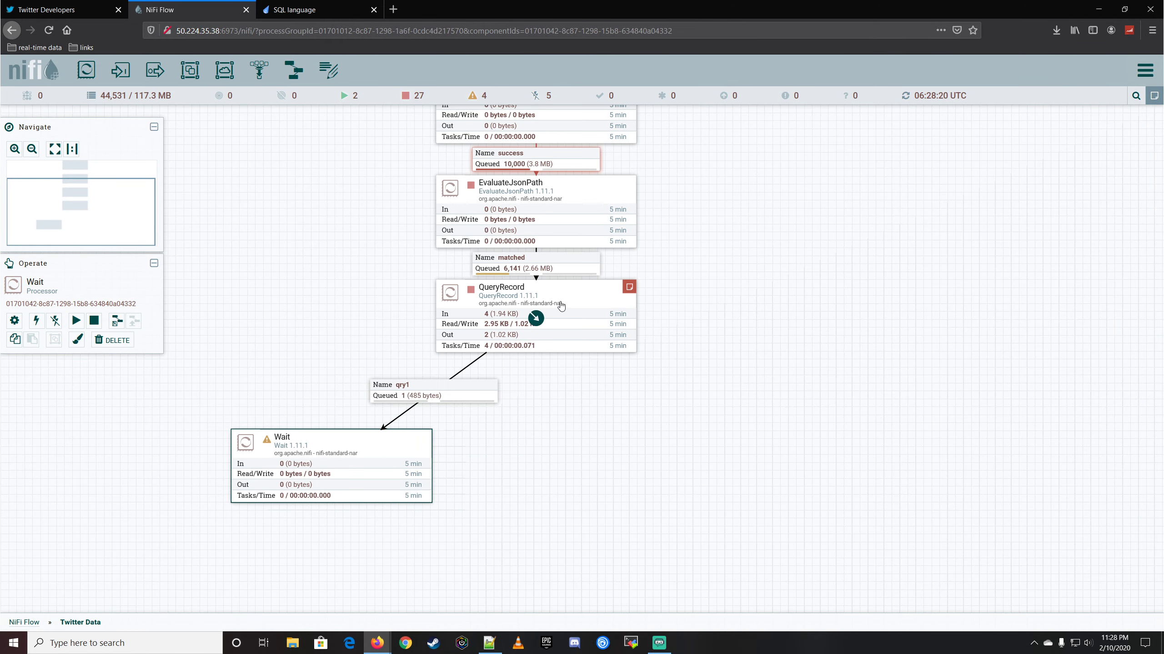
{"action": "key", "text": "ctrl+c"}
{"action": "key", "text": "ctrl+v"}
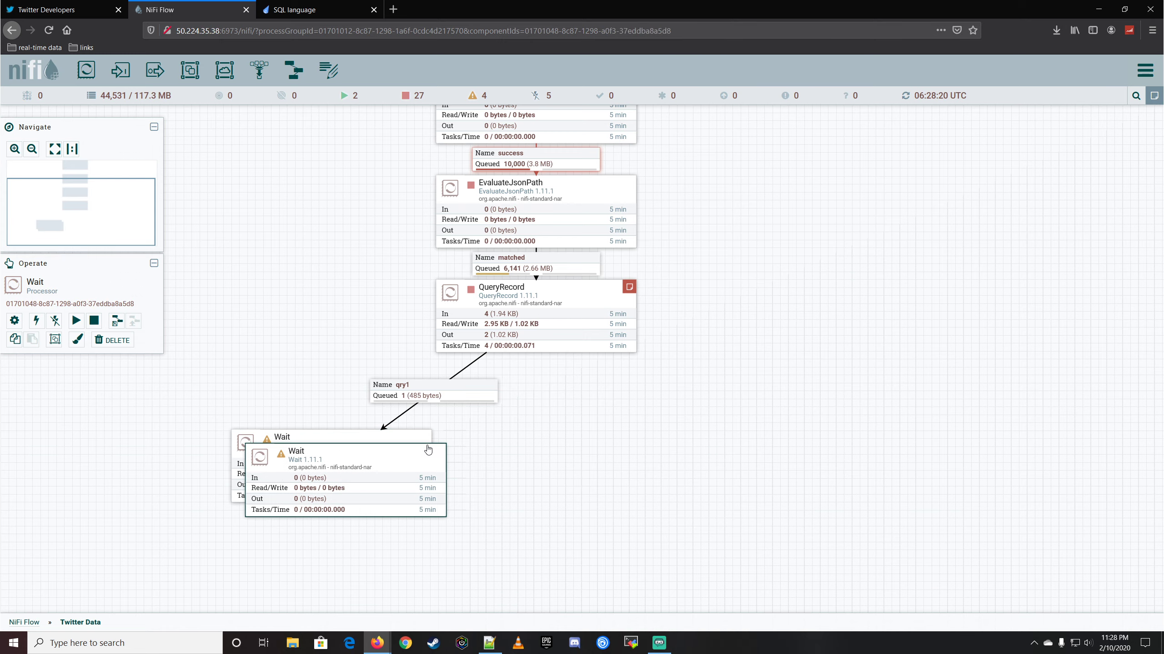
{"action": "left_click_drag", "start_coordinate": [408, 459], "coordinate": [691, 453]}
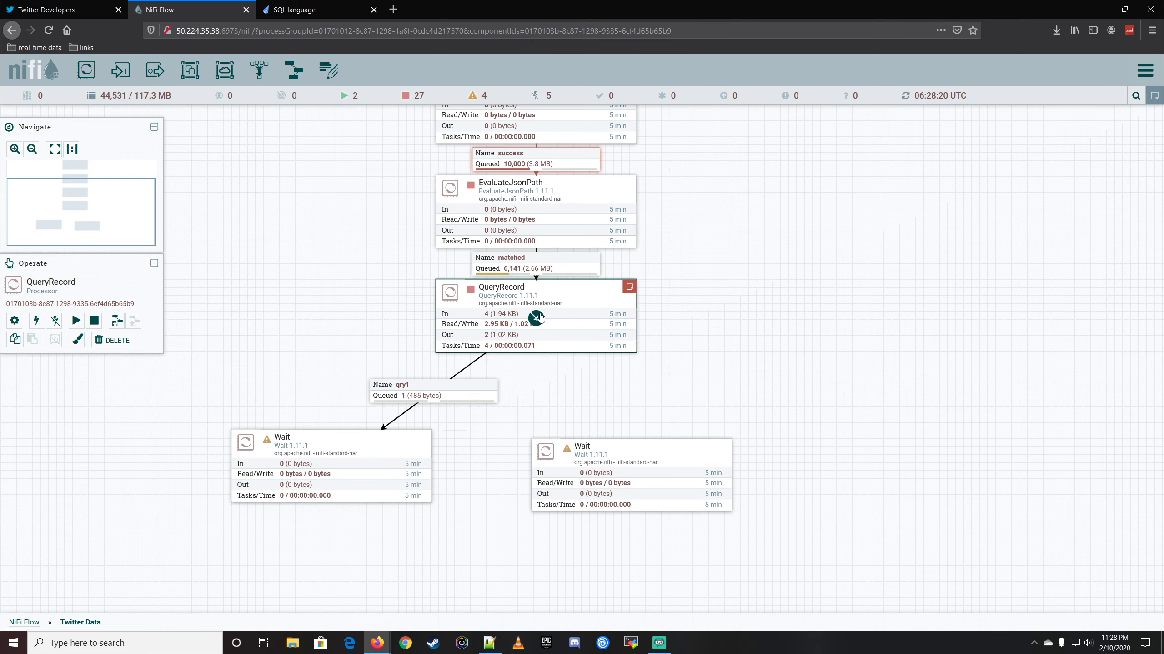
{"action": "left_click_drag", "start_coordinate": [537, 318], "coordinate": [650, 472]}
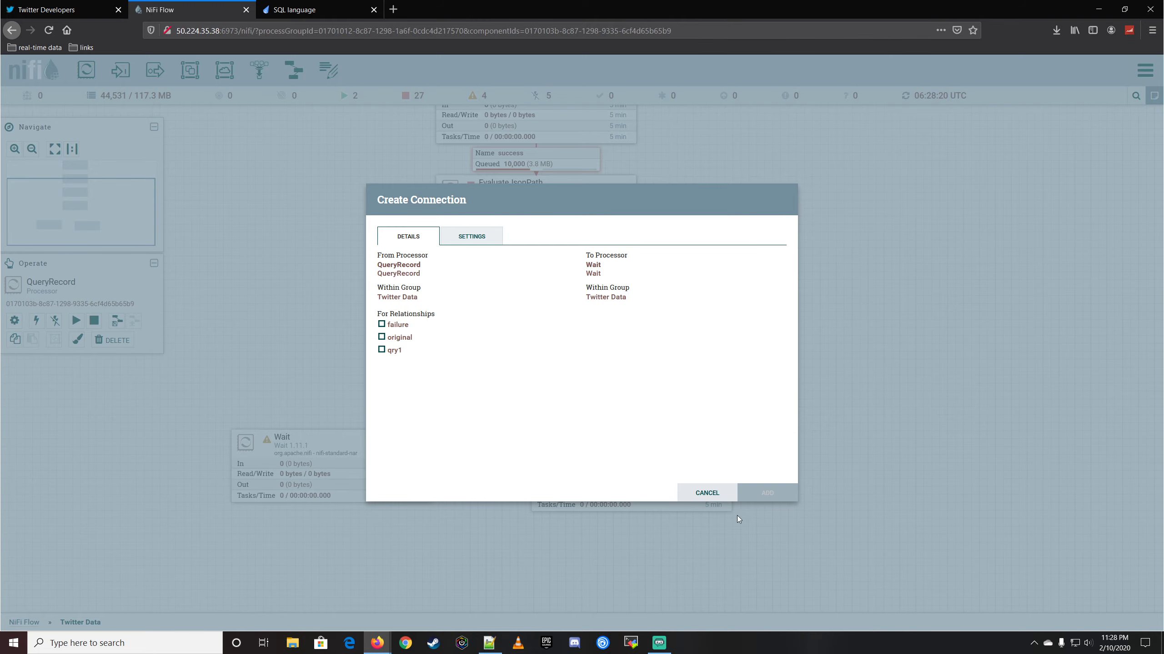
{"action": "left_click", "coordinate": [707, 493]}
- Filter QueryRecord's qry1 query by adding where text like '%coronavirus%' below from FLOWFILE, and apply the configuration
{"action": "double_click", "coordinate": [612, 299]}
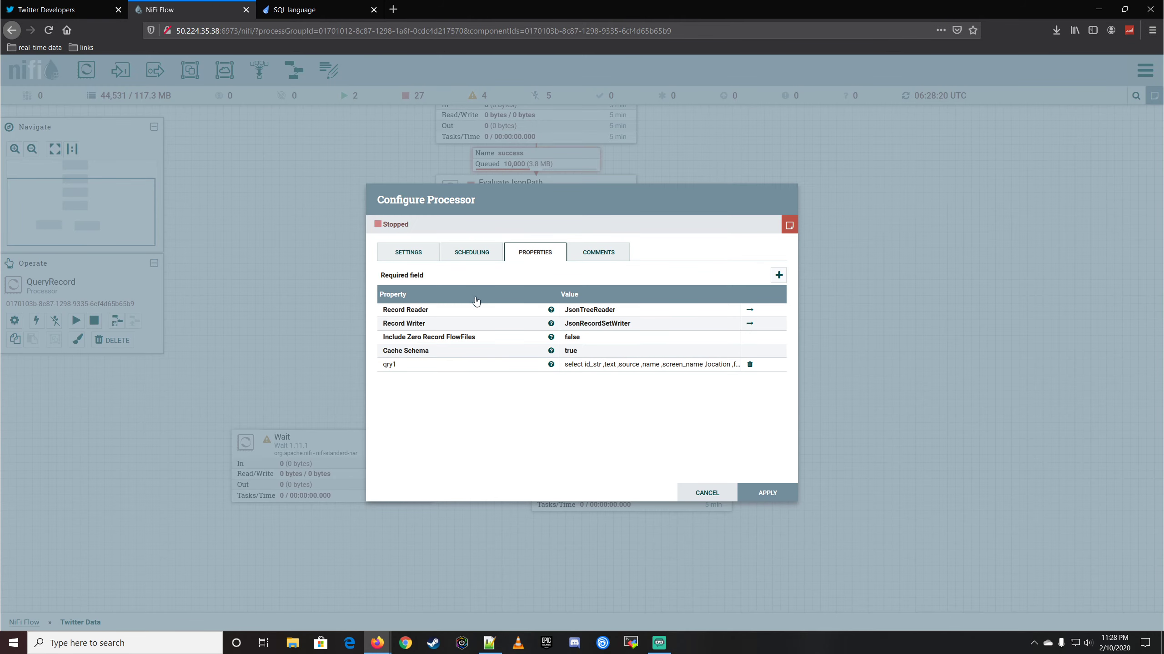
{"action": "left_click", "coordinate": [641, 365]}
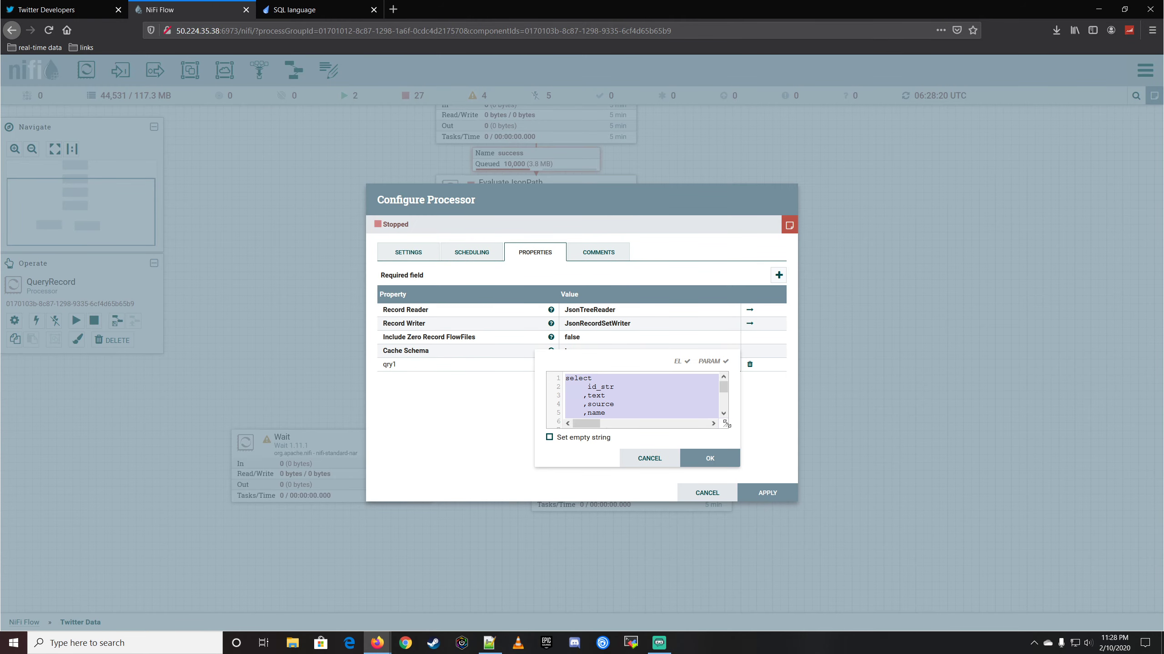
{"action": "left_click_drag", "start_coordinate": [729, 422], "coordinate": [1015, 551]}
{"action": "left_click", "coordinate": [690, 469]}
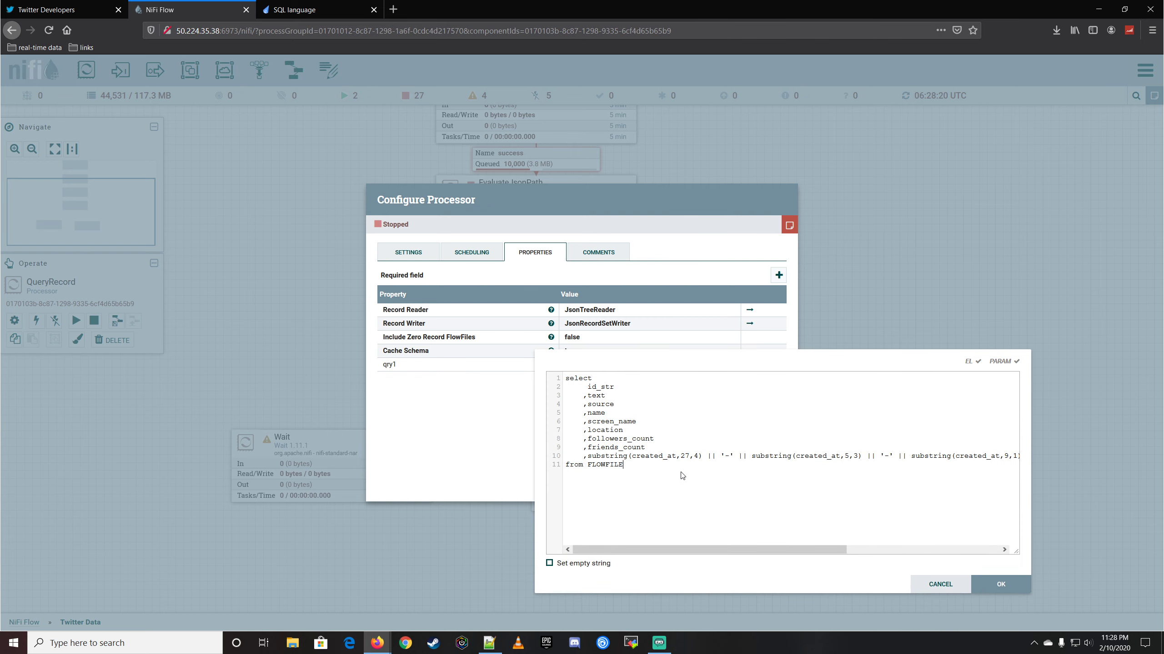
{"action": "key", "text": "Return"}
{"action": "type", "text": "where"}
{"action": "double_click", "coordinate": [598, 396]}
{"action": "left_click", "coordinate": [606, 477]}
{"action": "key", "text": "ctrl+v"}
{"action": "type", "text": "like"}
{"action": "type", "text": "'%co"}
{"action": "key", "text": "BackSpace"}
{"action": "type", "text": "oronavirus"}
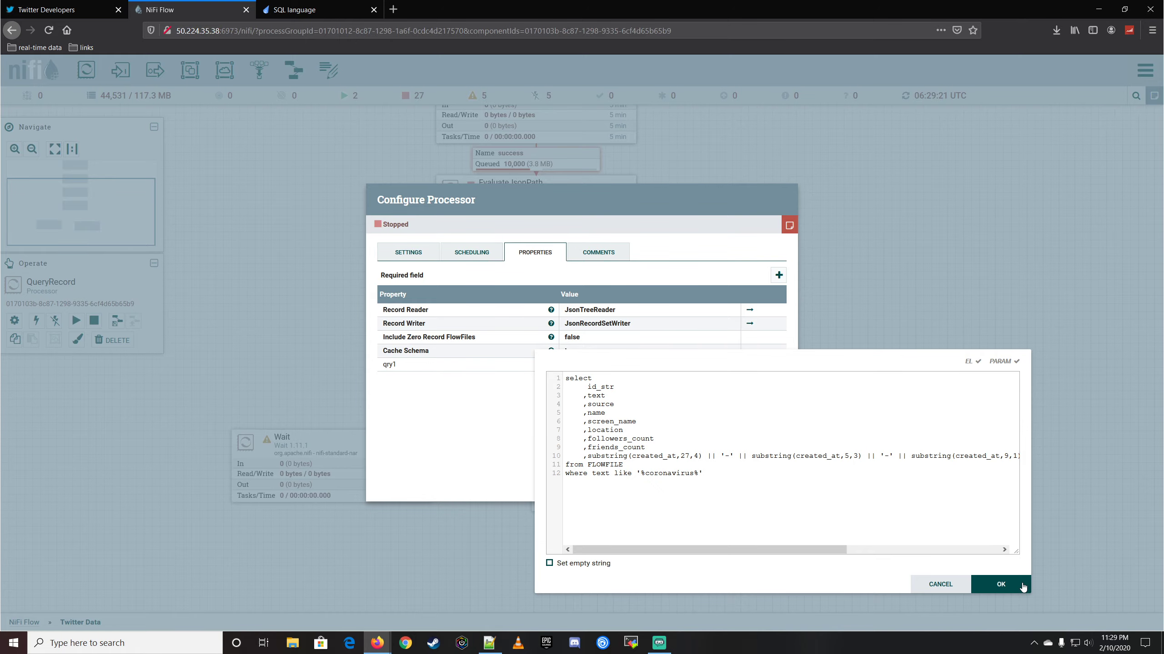
{"action": "left_click", "coordinate": [1021, 585]}
{"action": "left_click", "coordinate": [782, 497]}
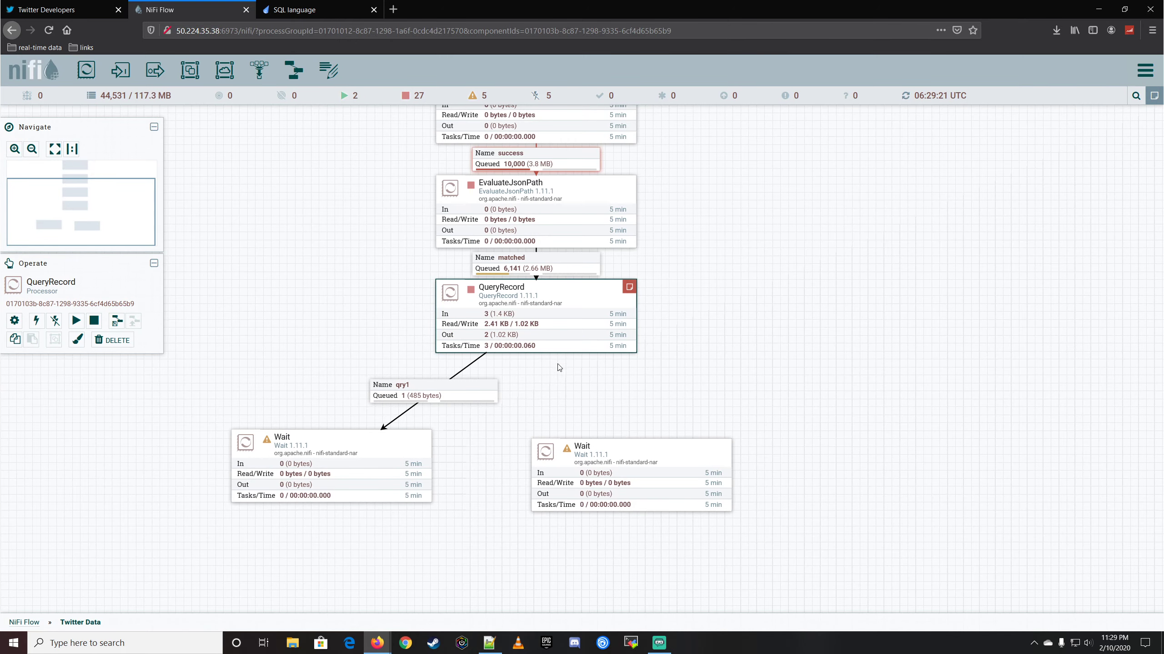
- Connect QueryRecord to the second Wait processor through the qry1 relationship and delete that new connection
{"action": "left_click_drag", "start_coordinate": [533, 318], "coordinate": [629, 461]}
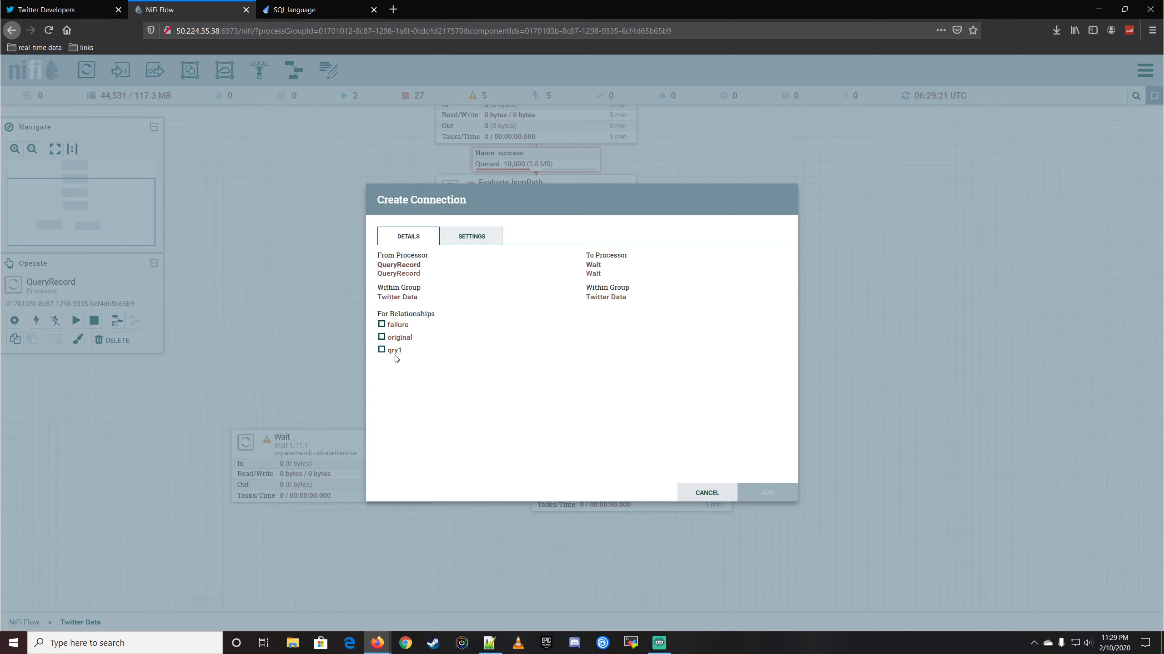
{"action": "left_click", "coordinate": [382, 350]}
{"action": "left_click", "coordinate": [762, 494]}
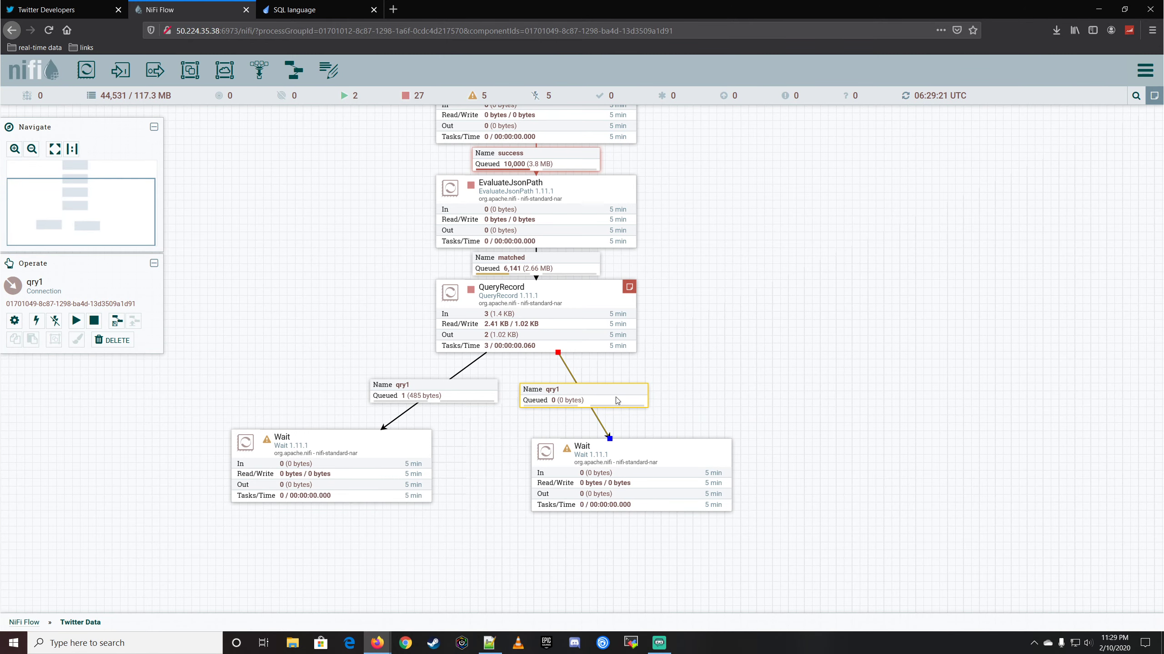
{"action": "right_click", "coordinate": [600, 401]}
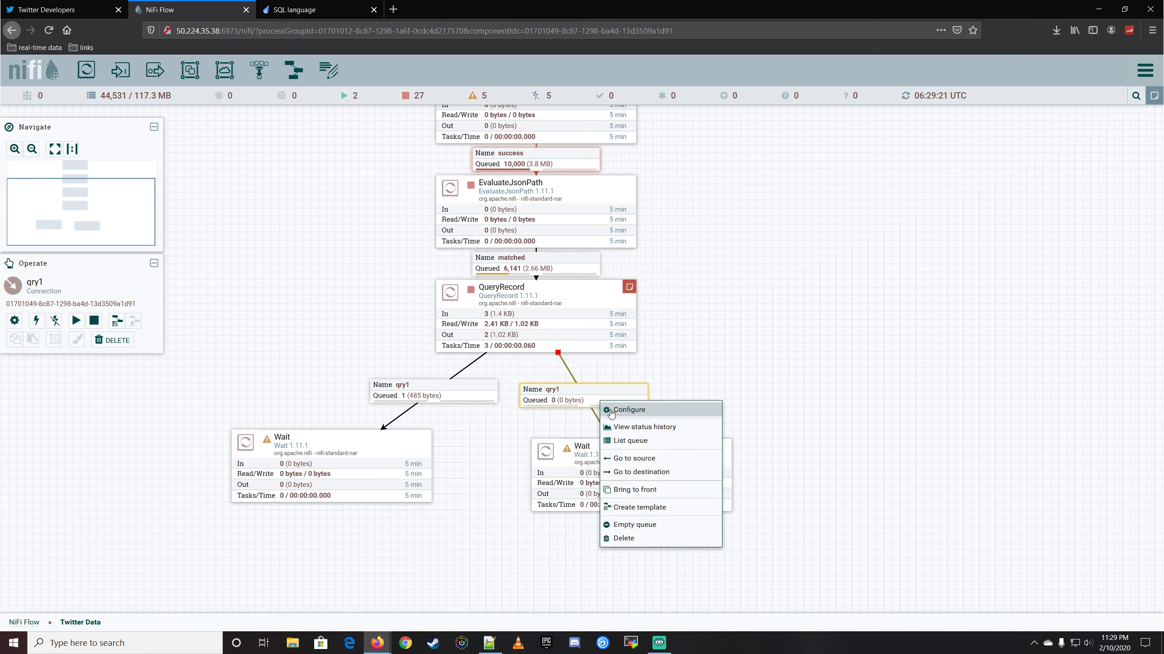
{"action": "left_click", "coordinate": [634, 542]}
- Copy the full qry1 query in QueryRecord's properties and remove its where clause, ending it at from FLOWFILE
{"action": "double_click", "coordinate": [535, 318]}
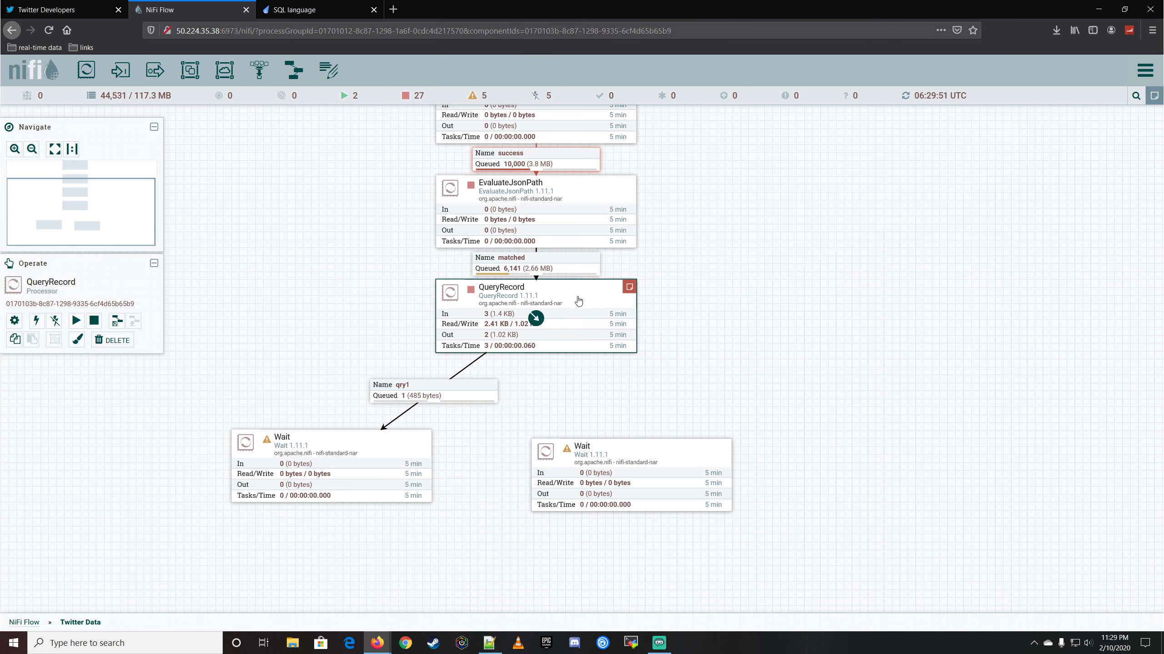
{"action": "left_click", "coordinate": [581, 370]}
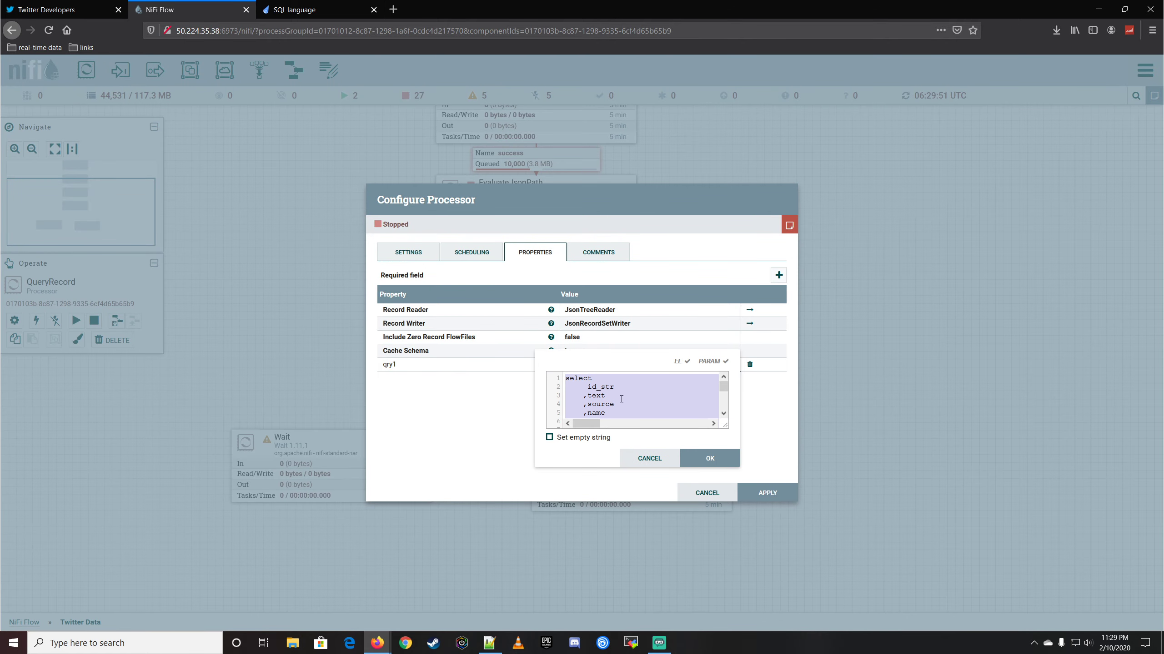
{"action": "left_click", "coordinate": [626, 389]}
{"action": "left_click_drag", "start_coordinate": [725, 425], "coordinate": [948, 529]}
{"action": "left_click", "coordinate": [757, 478]}
{"action": "left_click_drag", "start_coordinate": [706, 468], "coordinate": [714, 476]}
{"action": "key", "text": "BackSpace"}
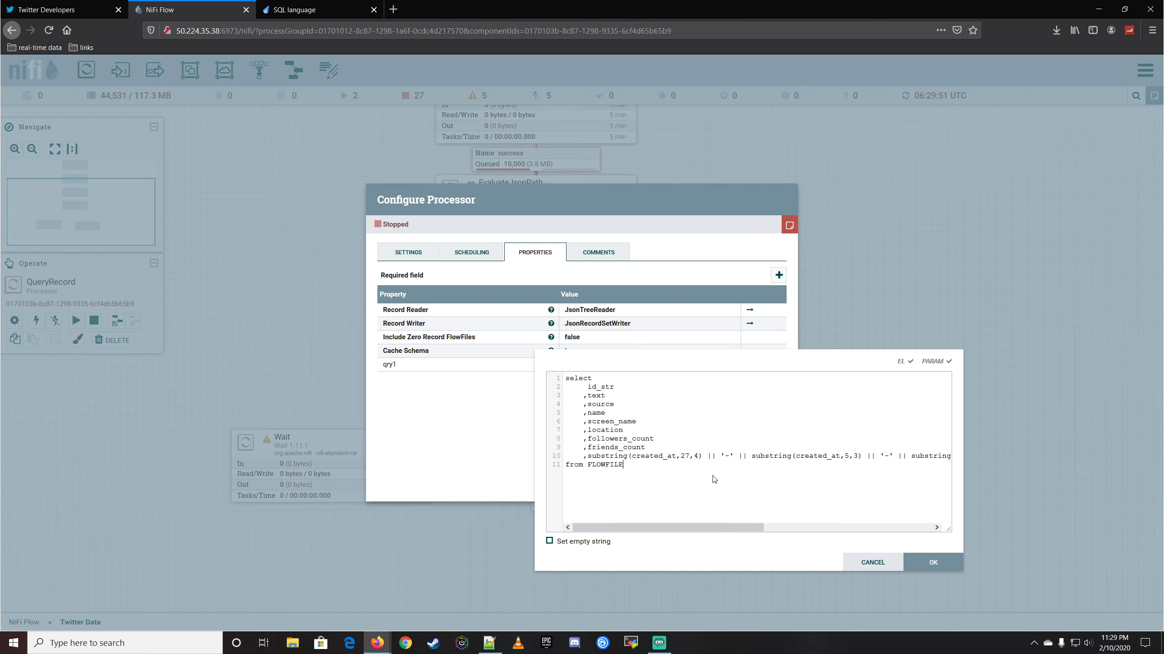
{"action": "left_click", "coordinate": [931, 562]}
- Add a coronavirus property to QueryRecord containing the copied query with where text like '%coronavirus%', and apply the configuration
{"action": "left_click", "coordinate": [776, 278]}
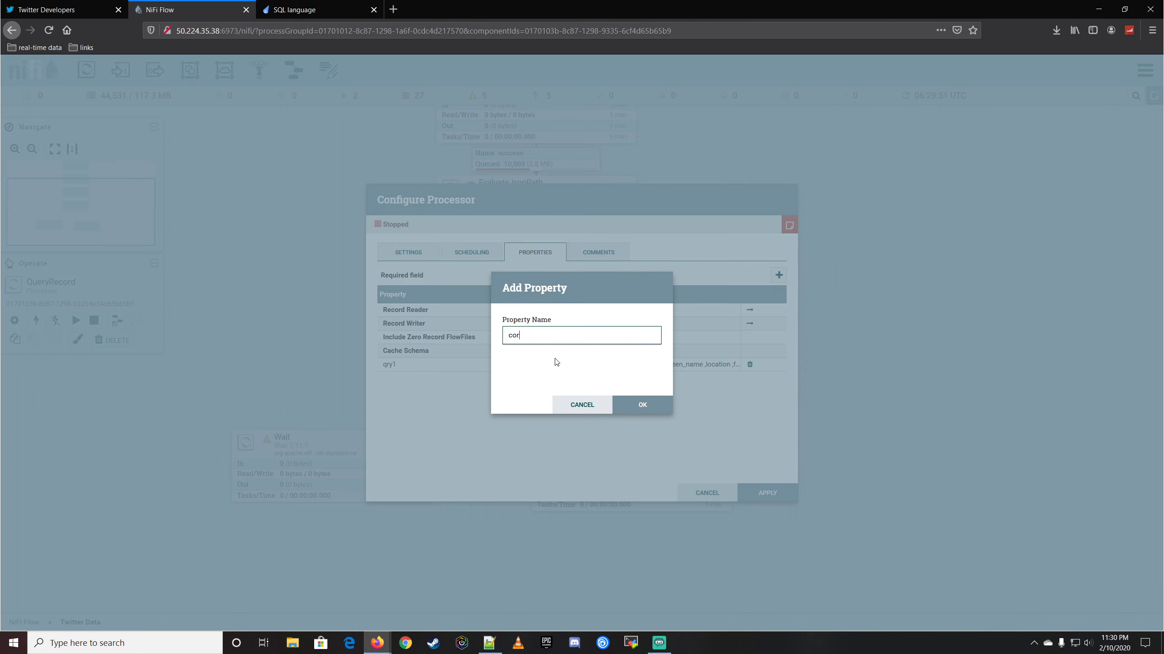
{"action": "type", "text": "coronavirus"}
{"action": "key", "text": "Return"}
{"action": "key", "text": "ctrl+v"}
{"action": "key", "text": "Return"}
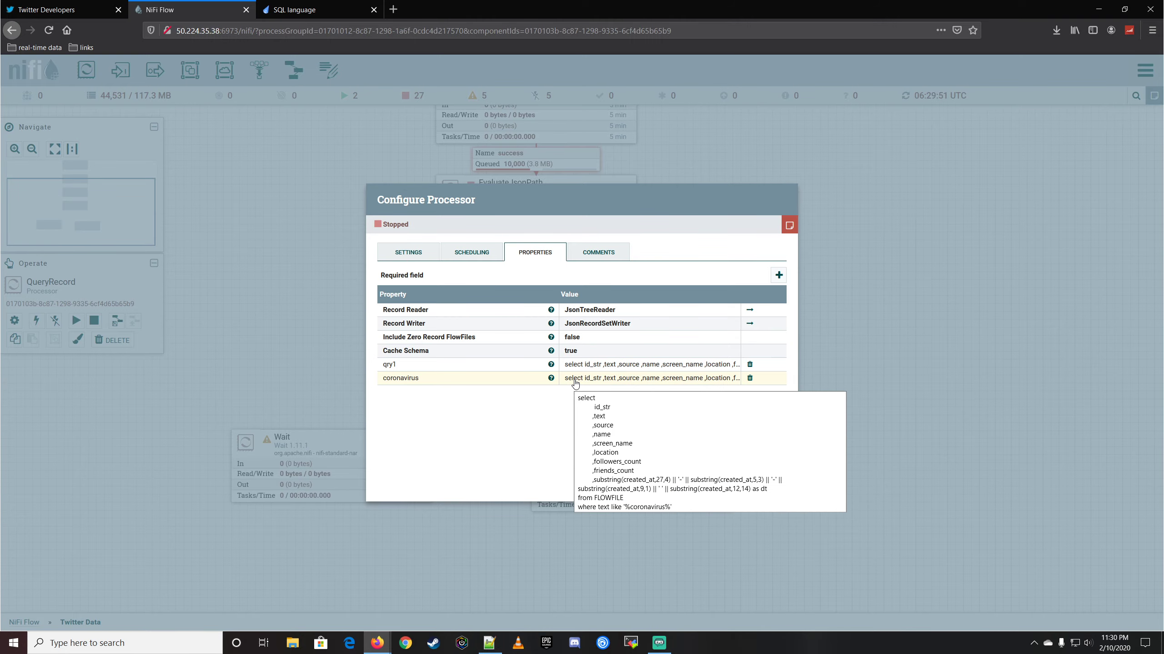
{"action": "left_click", "coordinate": [758, 494]}
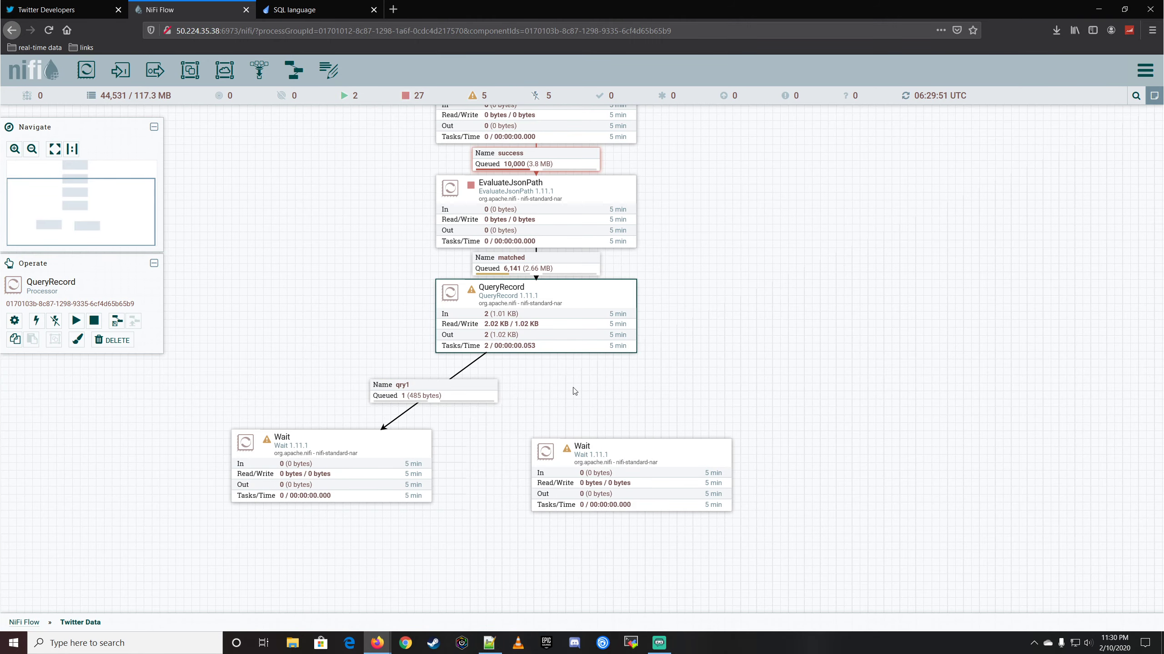
- Connect QueryRecord to the unconnected Wait processor through the coronavirus relationship
{"action": "left_click_drag", "start_coordinate": [536, 318], "coordinate": [638, 472]}
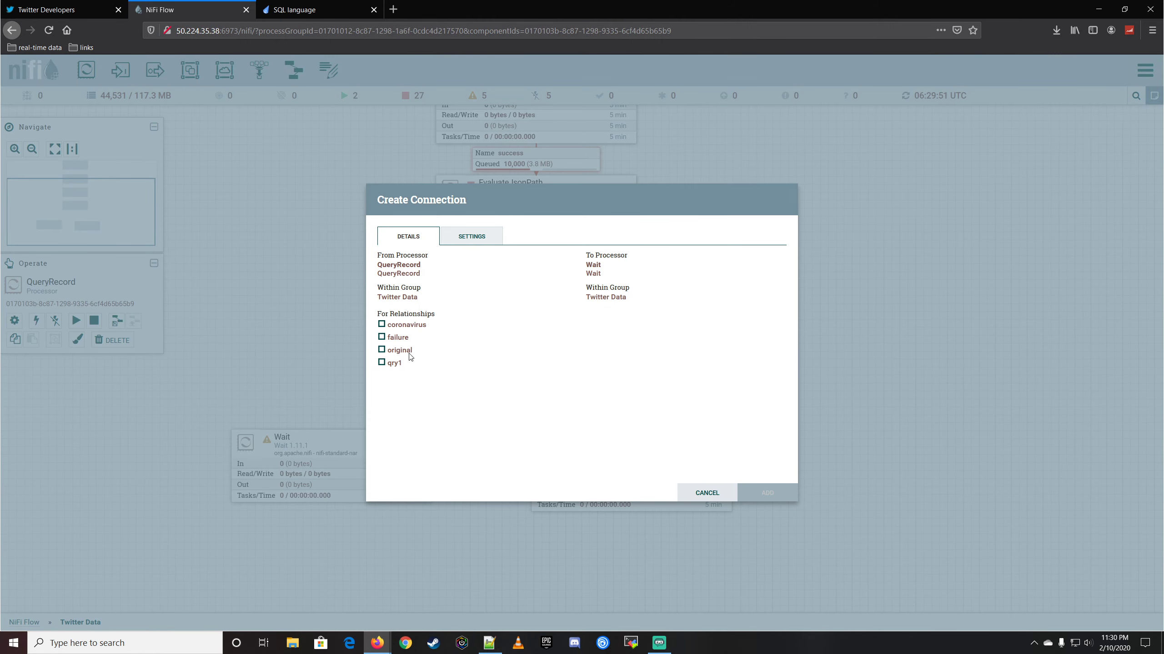
{"action": "left_click", "coordinate": [397, 326]}
{"action": "left_click", "coordinate": [750, 501]}
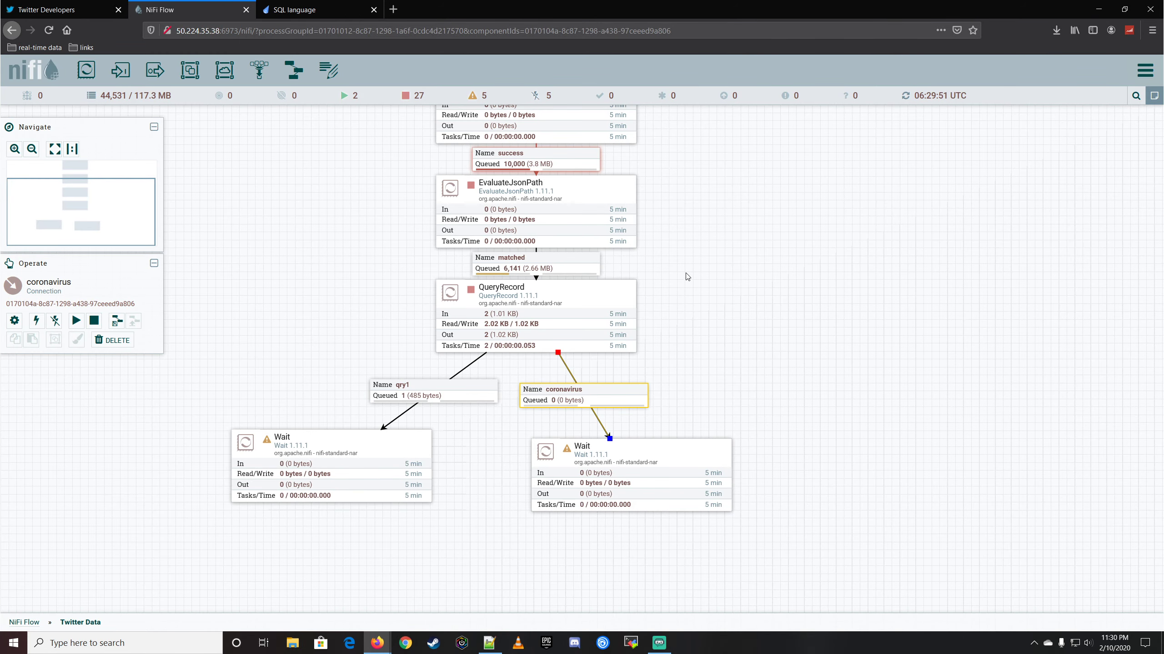
- Set QueryRecord's run schedule to 0 sec and apply the configuration
{"action": "left_click_drag", "start_coordinate": [688, 276], "coordinate": [697, 366]}
{"action": "double_click", "coordinate": [590, 383]}
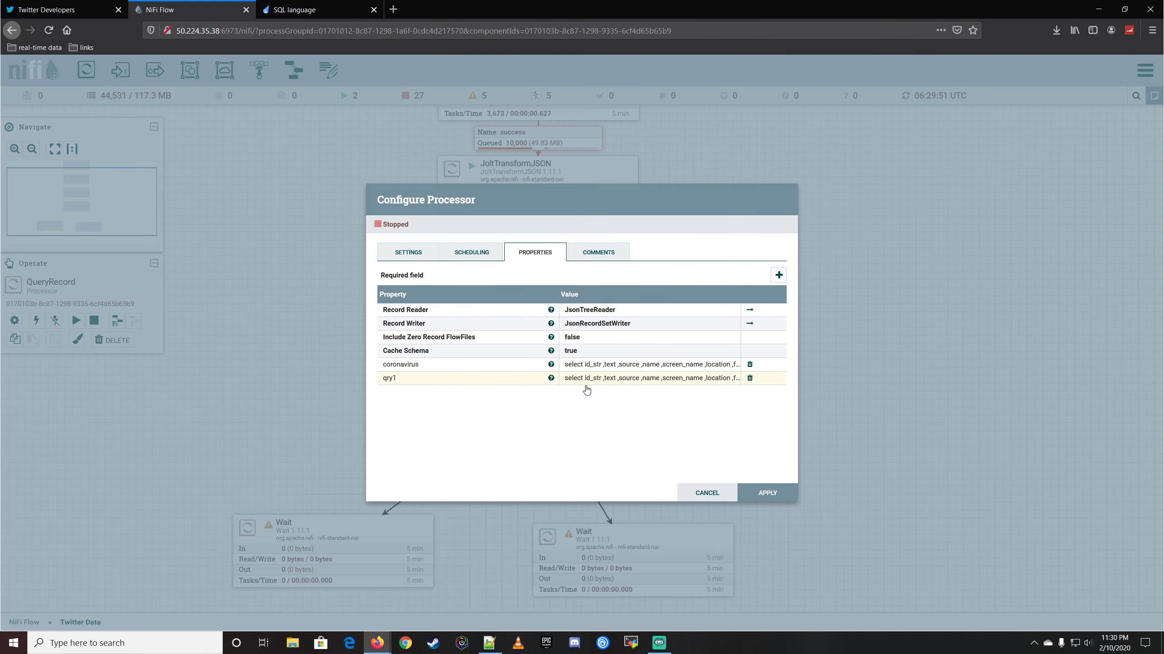
{"action": "left_click", "coordinate": [472, 253]}
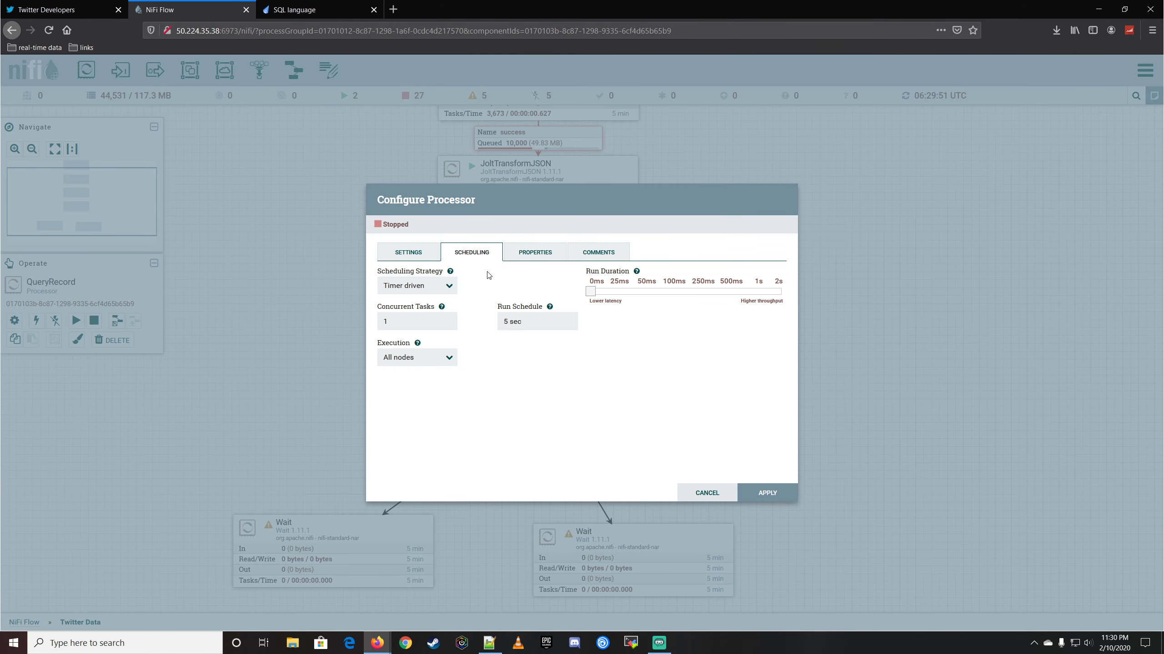
{"action": "double_click", "coordinate": [507, 323]}
{"action": "type", "text": "1"}
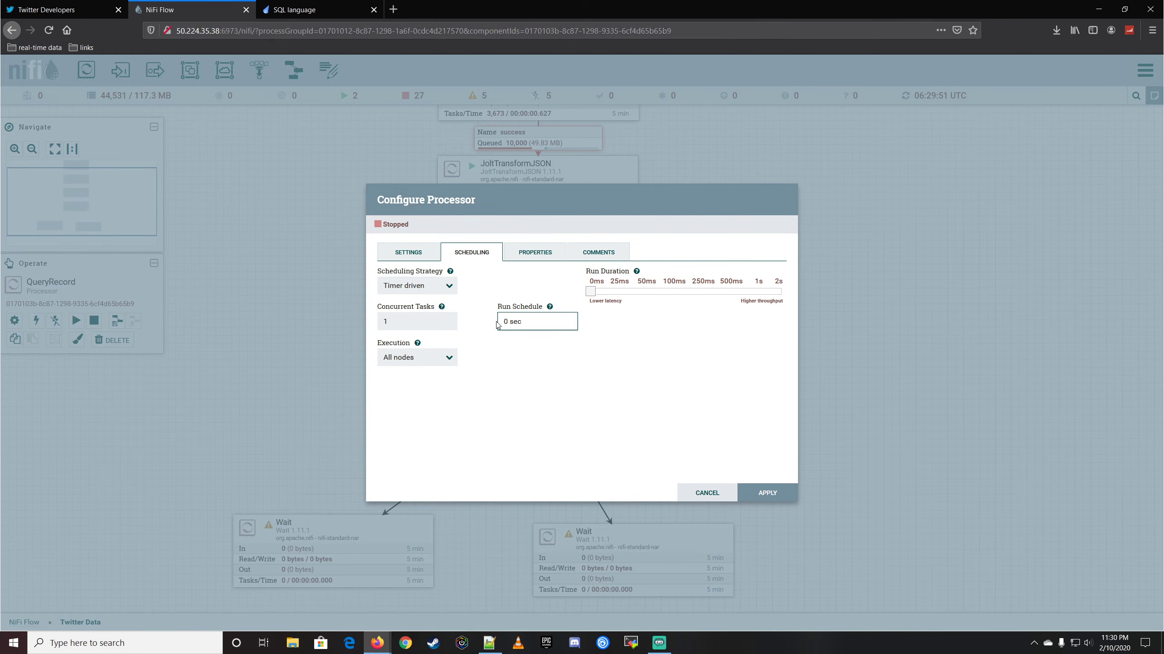
{"action": "left_click", "coordinate": [767, 493]}
- Start the EvaluateJsonPath and QueryRecord processors and refresh the flow
{"action": "left_click_drag", "start_coordinate": [711, 308], "coordinate": [707, 367]}
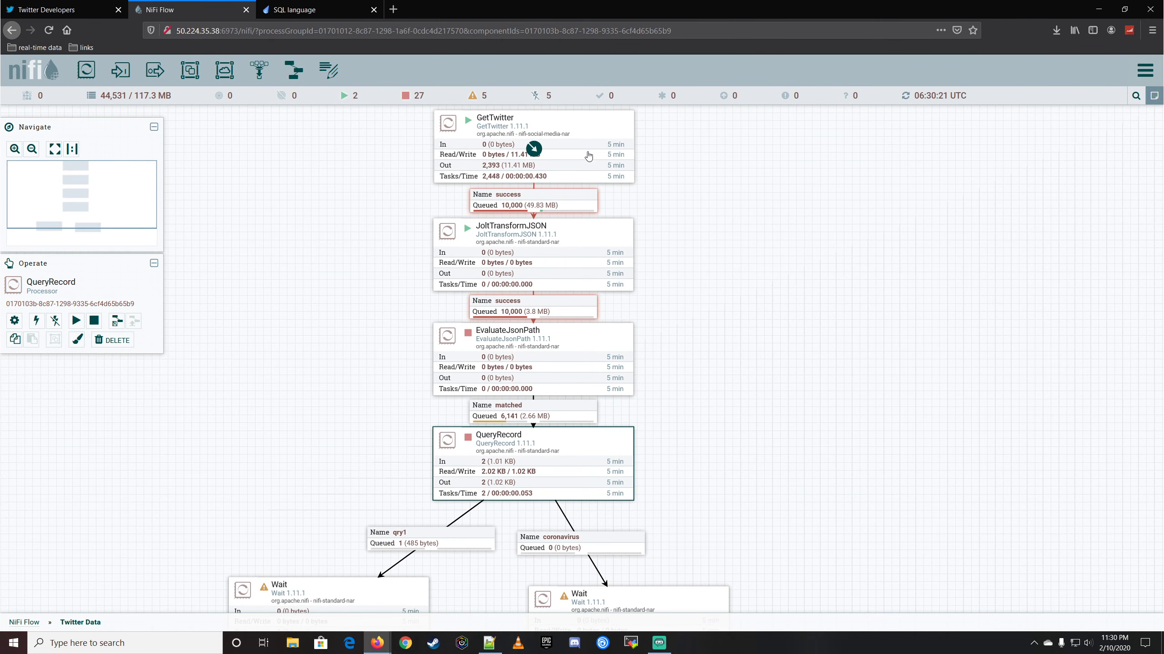
{"action": "right_click", "coordinate": [584, 338]}
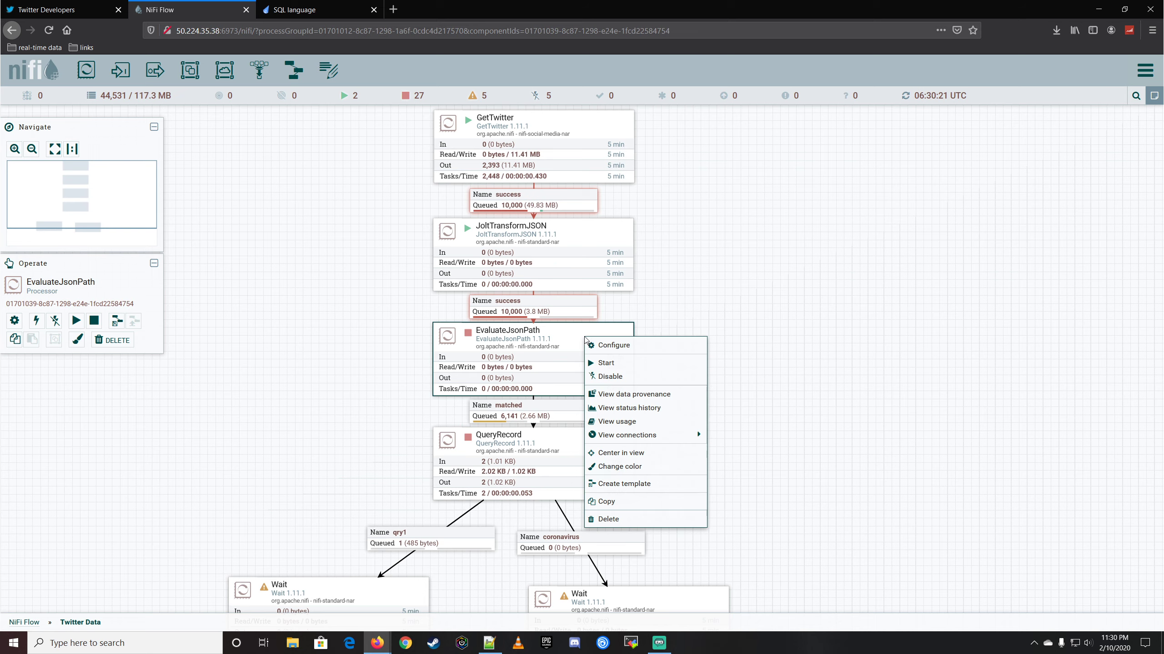
{"action": "left_click", "coordinate": [605, 366]}
{"action": "right_click", "coordinate": [590, 435]}
{"action": "left_click", "coordinate": [613, 449]}
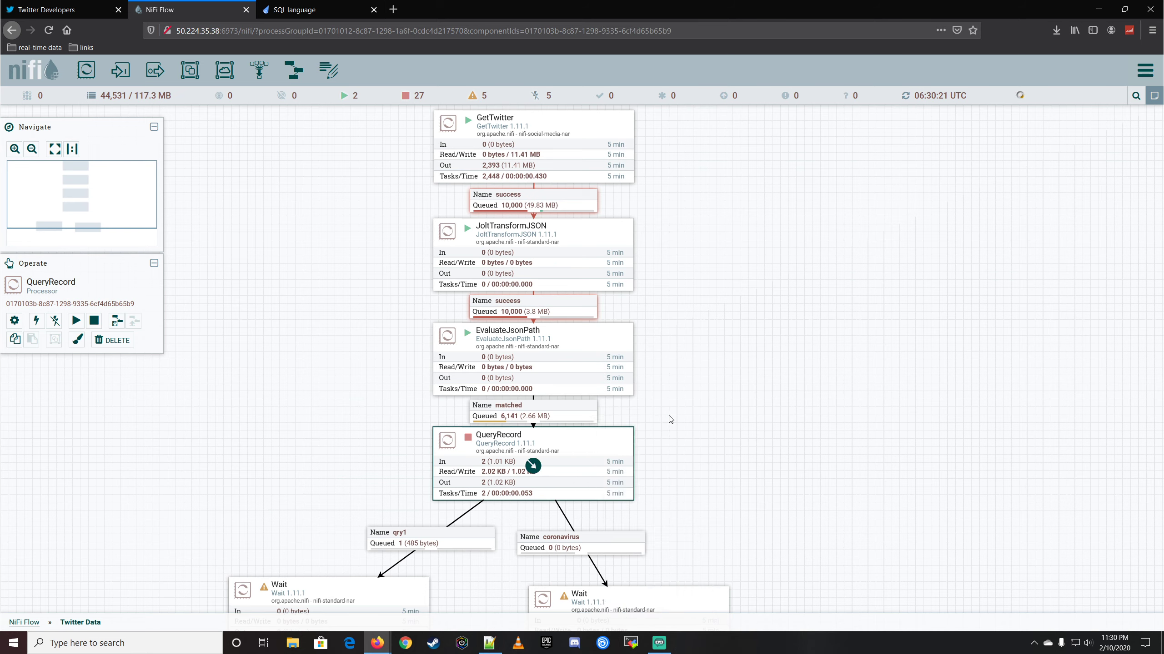
{"action": "right_click", "coordinate": [690, 396]}
{"action": "left_click", "coordinate": [710, 403]}
- List the coronavirus queue and view the content of its first FlowFile as formatted
{"action": "left_click_drag", "start_coordinate": [708, 450], "coordinate": [688, 361]}
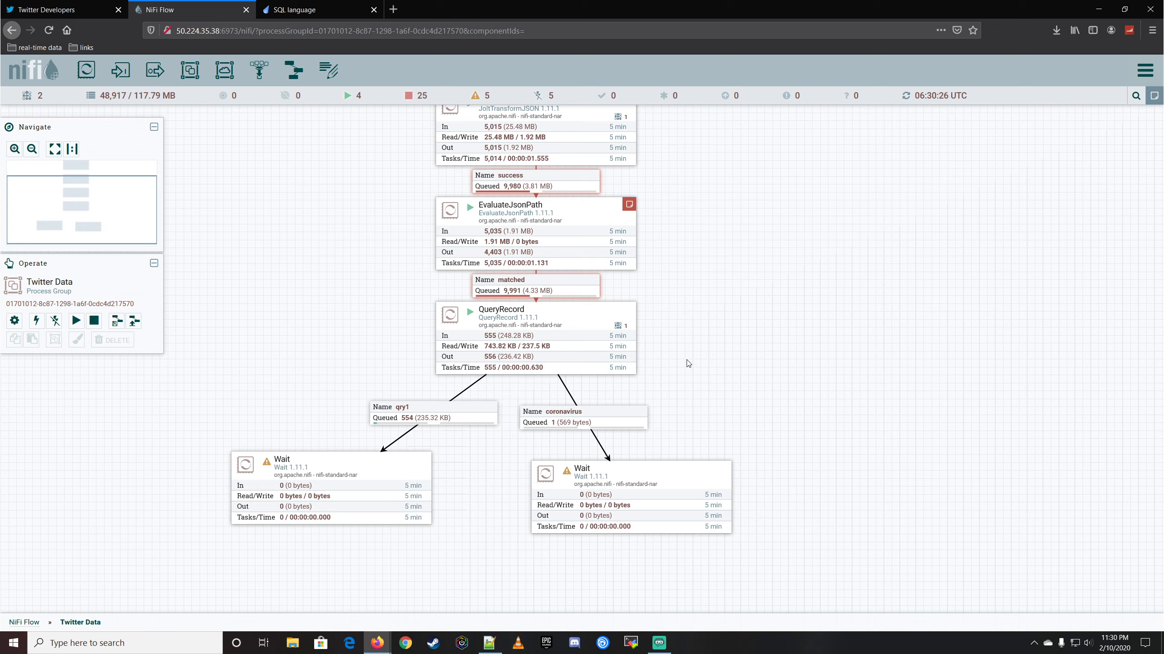
{"action": "left_click", "coordinate": [603, 420]}
{"action": "right_click", "coordinate": [603, 418]}
{"action": "left_click", "coordinate": [633, 458]}
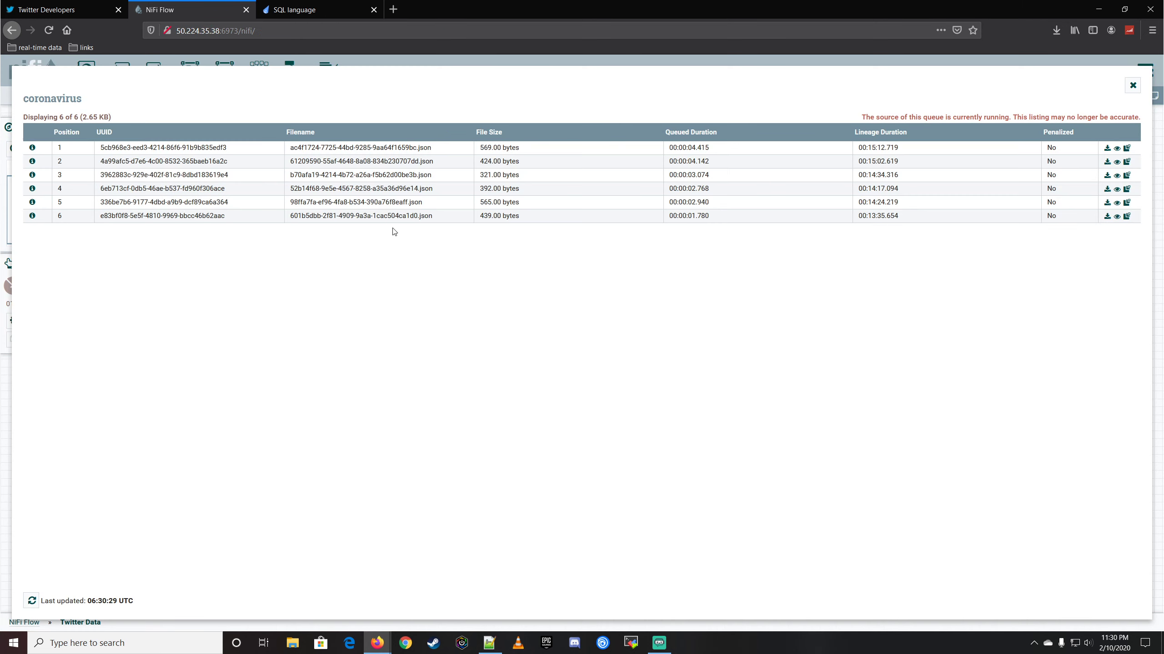
{"action": "left_click", "coordinate": [32, 149]}
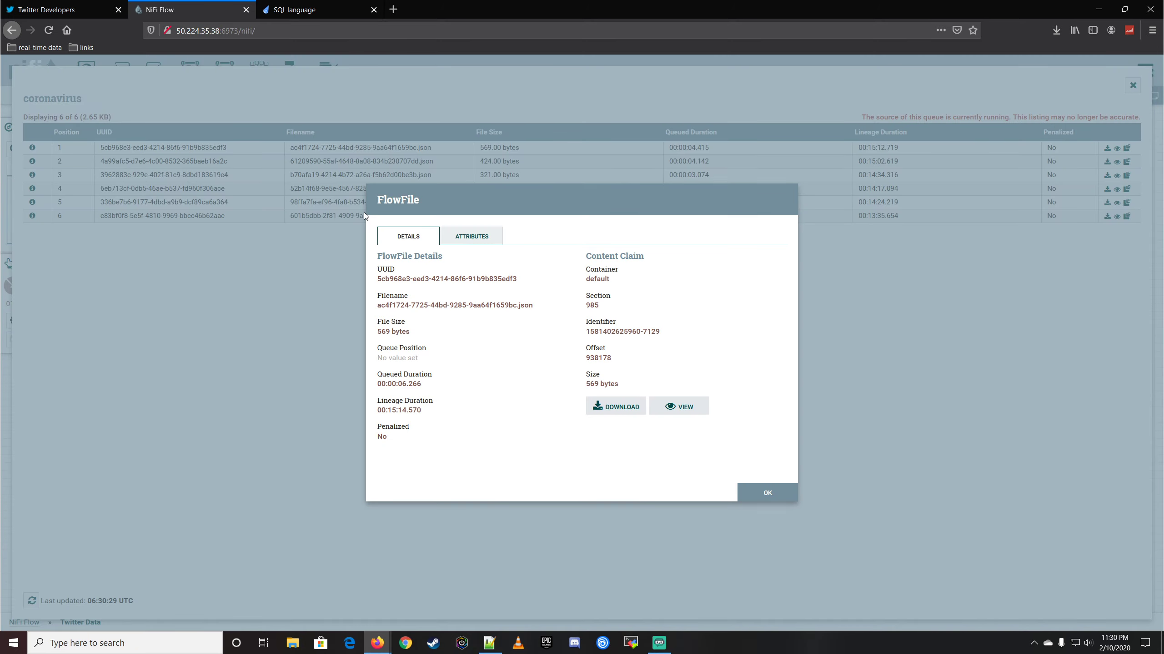
{"action": "left_click", "coordinate": [680, 406]}
{"action": "left_click", "coordinate": [137, 105]}
{"action": "left_click", "coordinate": [129, 140]}
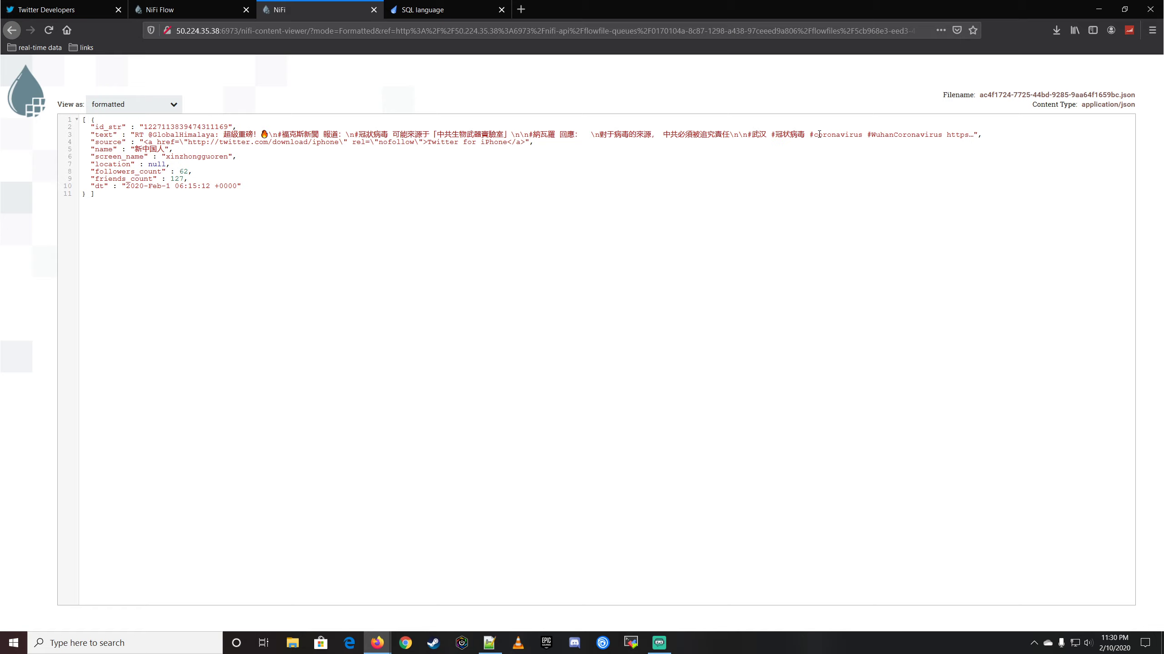
- Examine the tweet's text value for the word coronavirus, then close the content viewer, FlowFile details and queue listing
{"action": "left_click_drag", "start_coordinate": [815, 135], "coordinate": [862, 136]}
{"action": "left_click", "coordinate": [915, 136]}
{"action": "left_click", "coordinate": [374, 10]}
{"action": "left_click", "coordinate": [756, 495]}
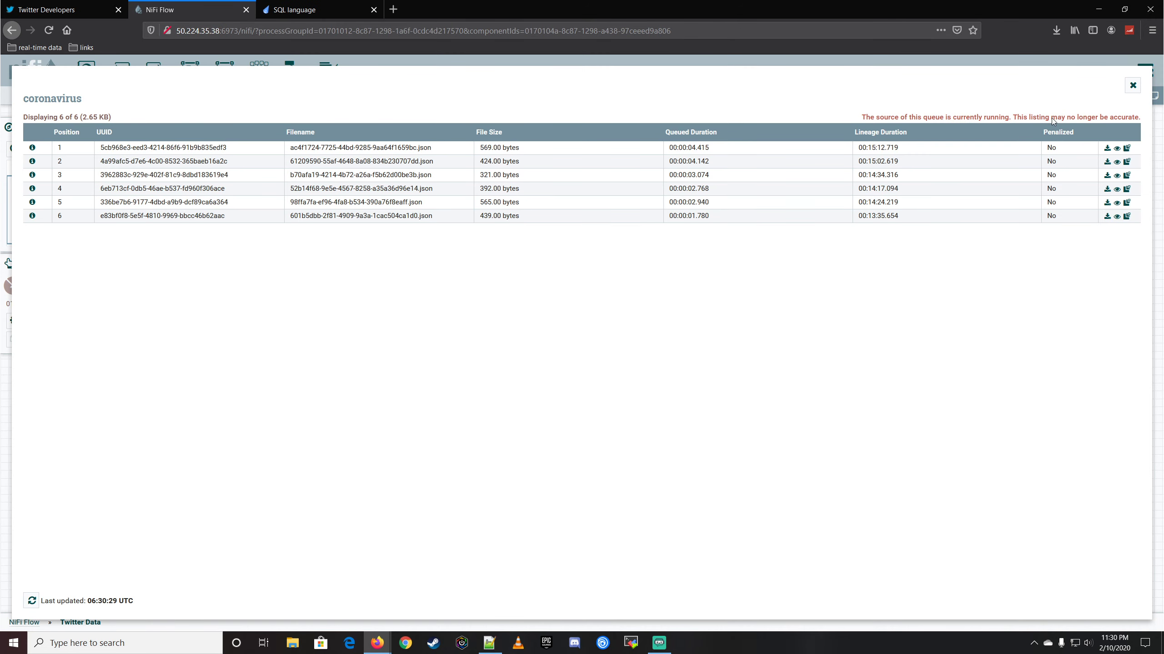
{"action": "left_click", "coordinate": [1132, 86]}
- Duplicate the Wait processor that receives the coronavirus connection, placing the copy beside it
{"action": "left_click", "coordinate": [673, 499]}
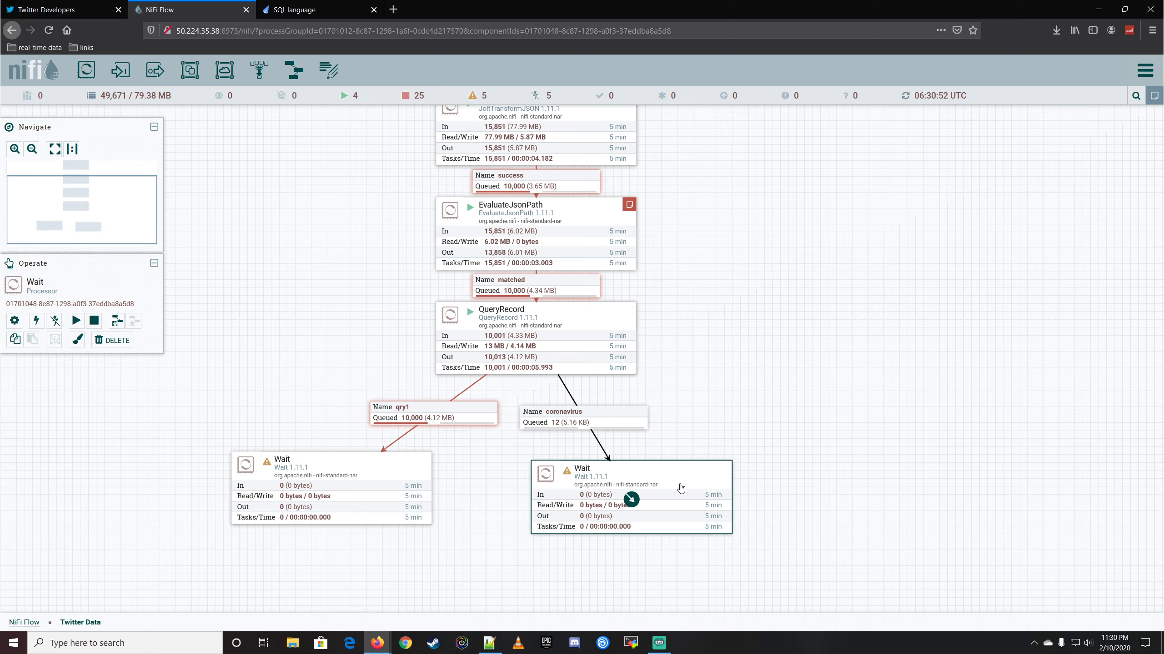
{"action": "key", "text": "ctrl+c"}
{"action": "key", "text": "ctrl+v"}
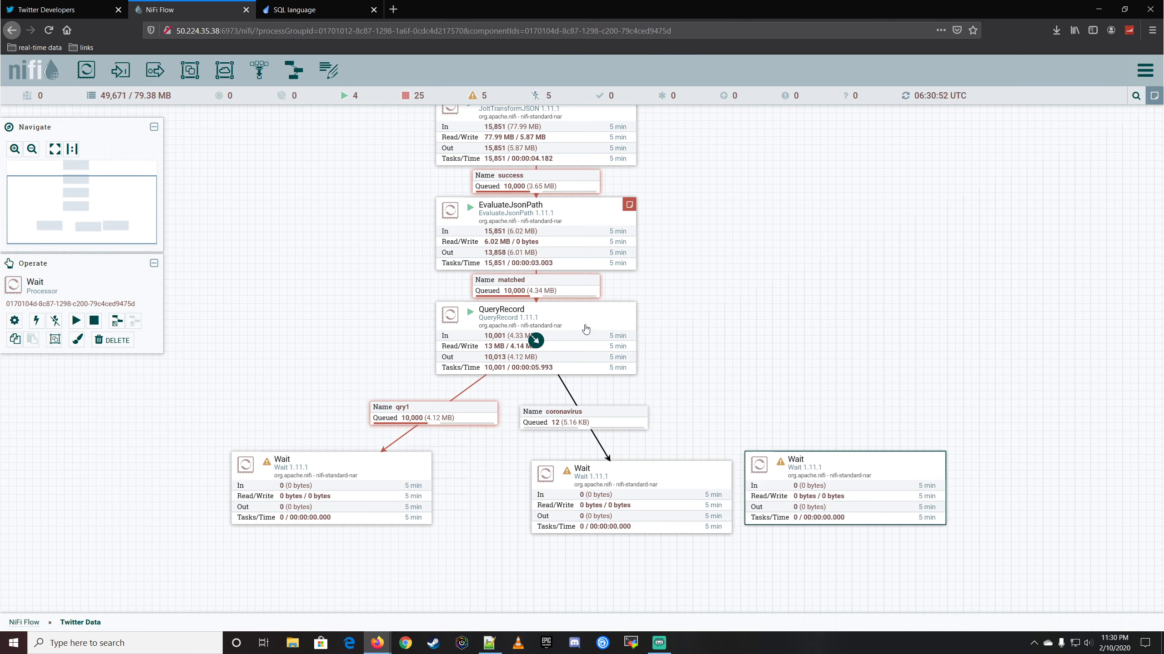
- Stop the QueryRecord processor and copy the qry1 query from its properties without changing it
{"action": "right_click", "coordinate": [587, 326]}
{"action": "left_click", "coordinate": [609, 350]}
{"action": "left_click", "coordinate": [751, 330]}
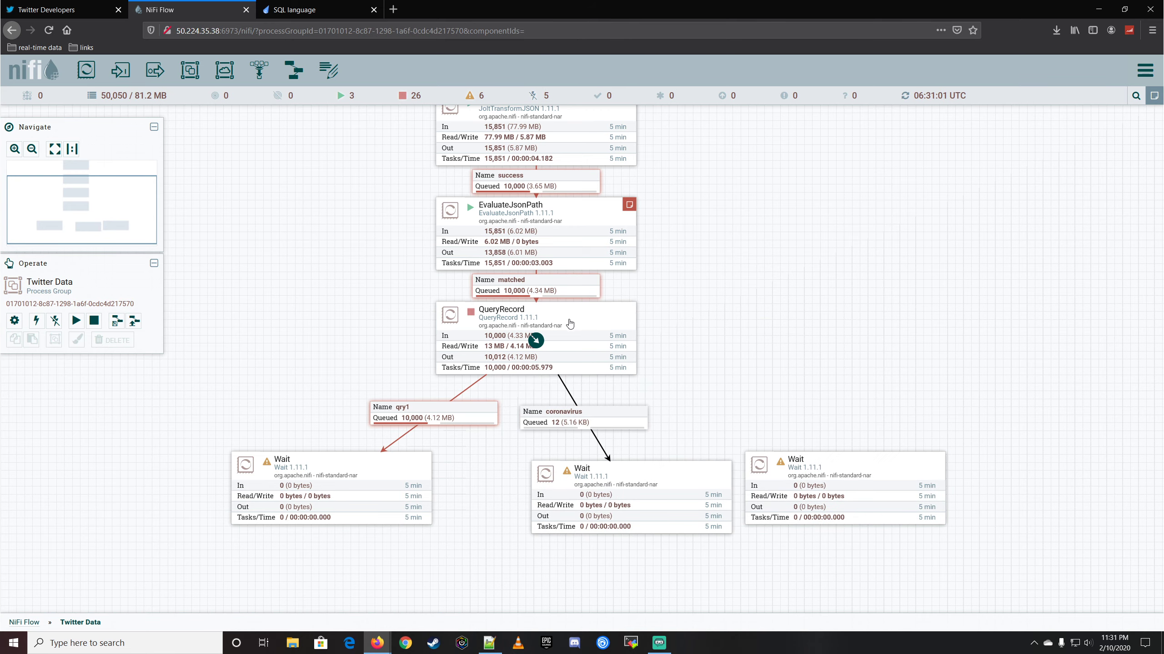
{"action": "double_click", "coordinate": [536, 345]}
{"action": "left_click", "coordinate": [535, 252]}
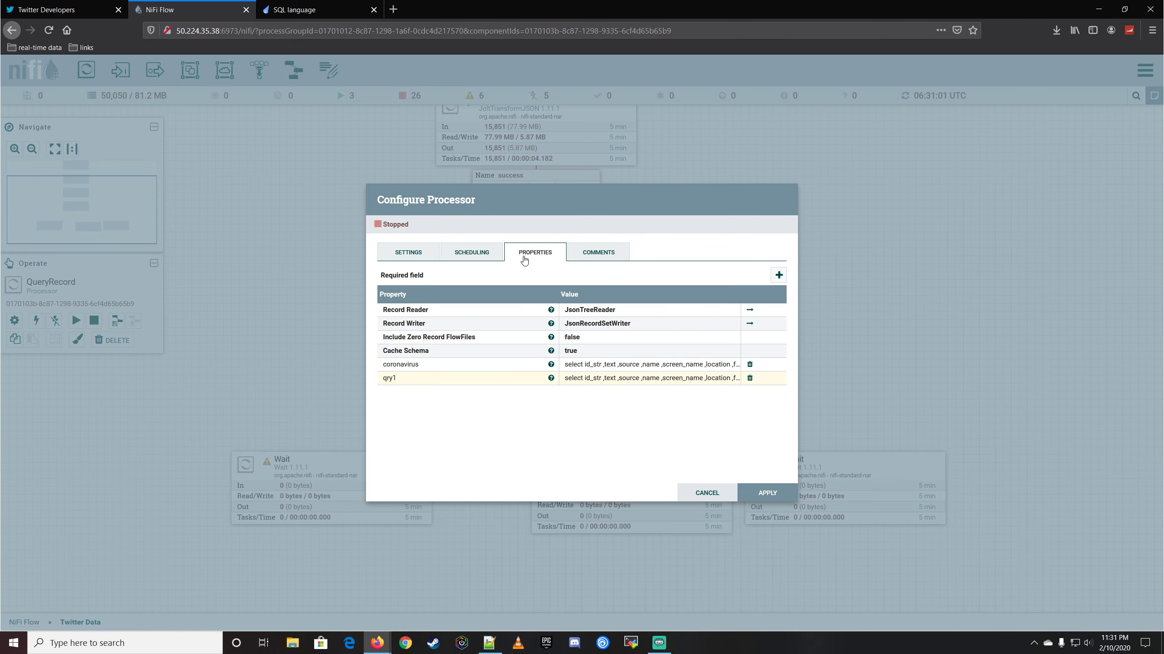
{"action": "left_click", "coordinate": [621, 377]}
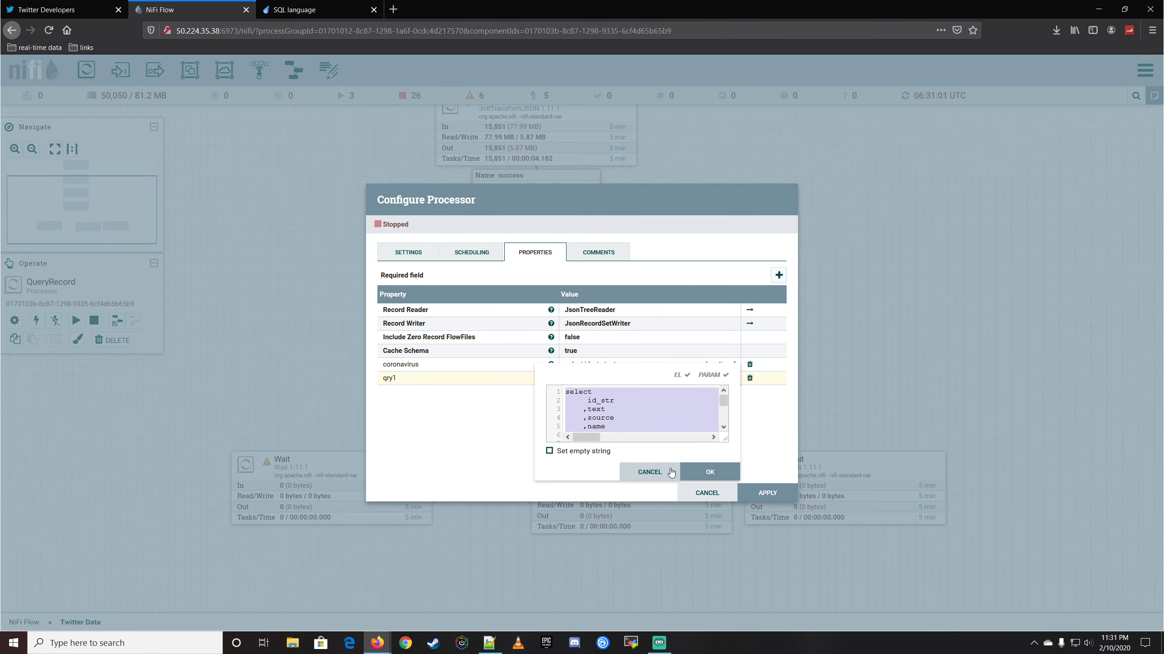
{"action": "left_click", "coordinate": [660, 476]}
- Add a property named iphone to the QueryRecord processor, paste the copied query as its value and enlarge the value editor
{"action": "left_click", "coordinate": [778, 276]}
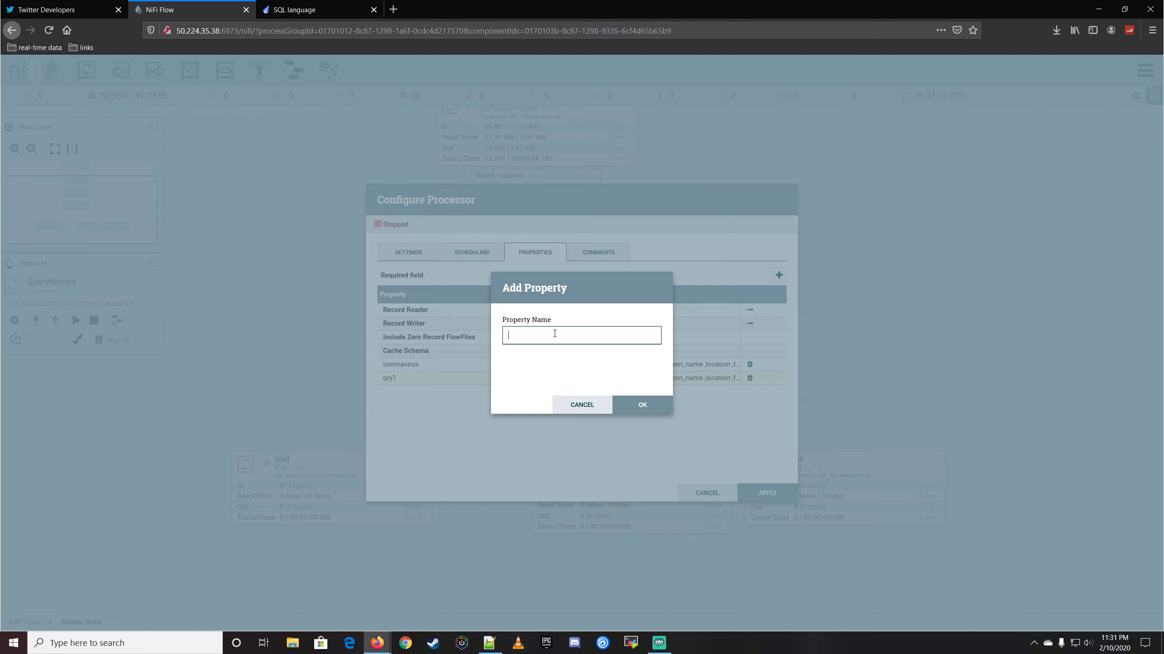
{"action": "type", "text": "iphone"}
{"action": "key", "text": "Return"}
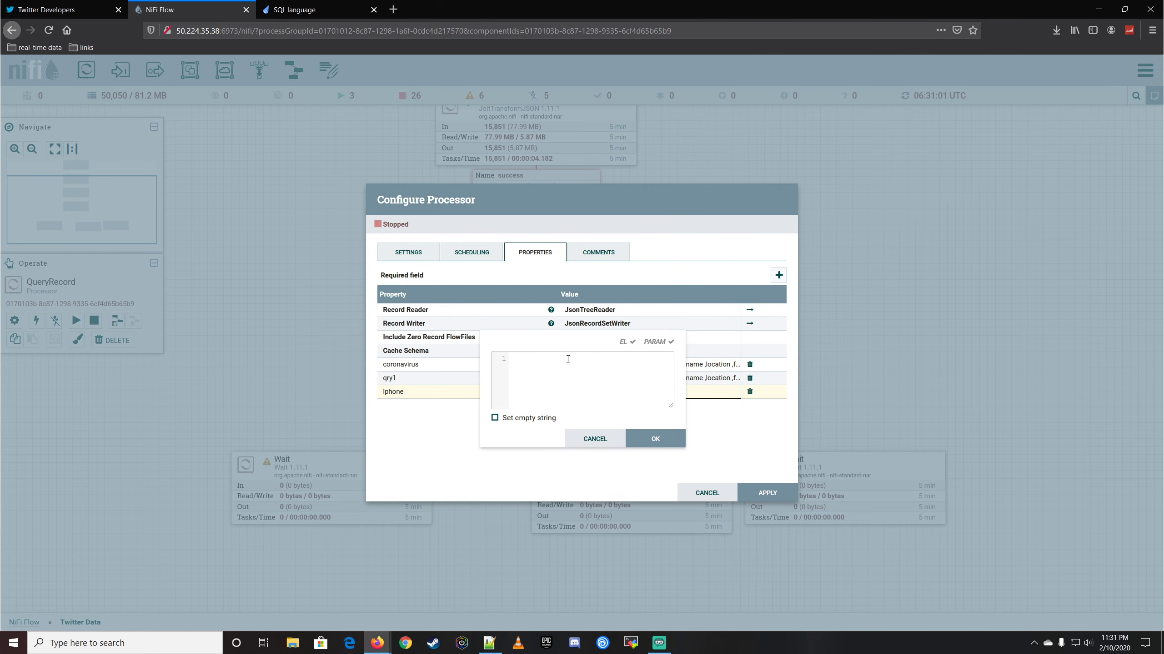
{"action": "key", "text": "ctrl+v"}
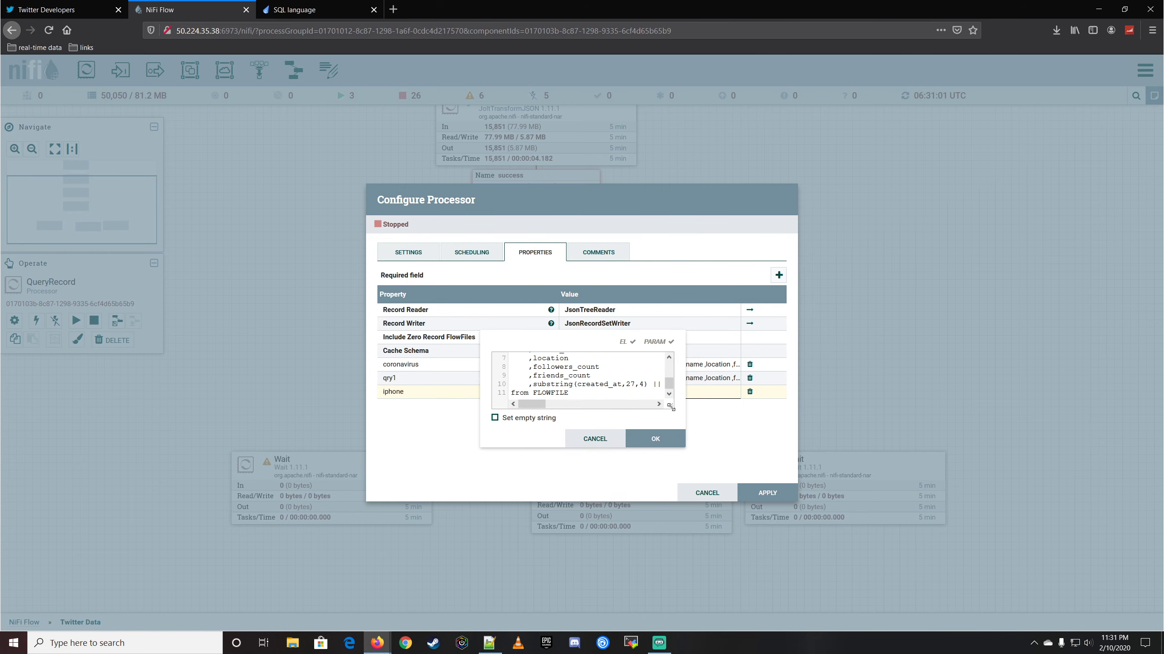
{"action": "left_click", "coordinate": [671, 408]}
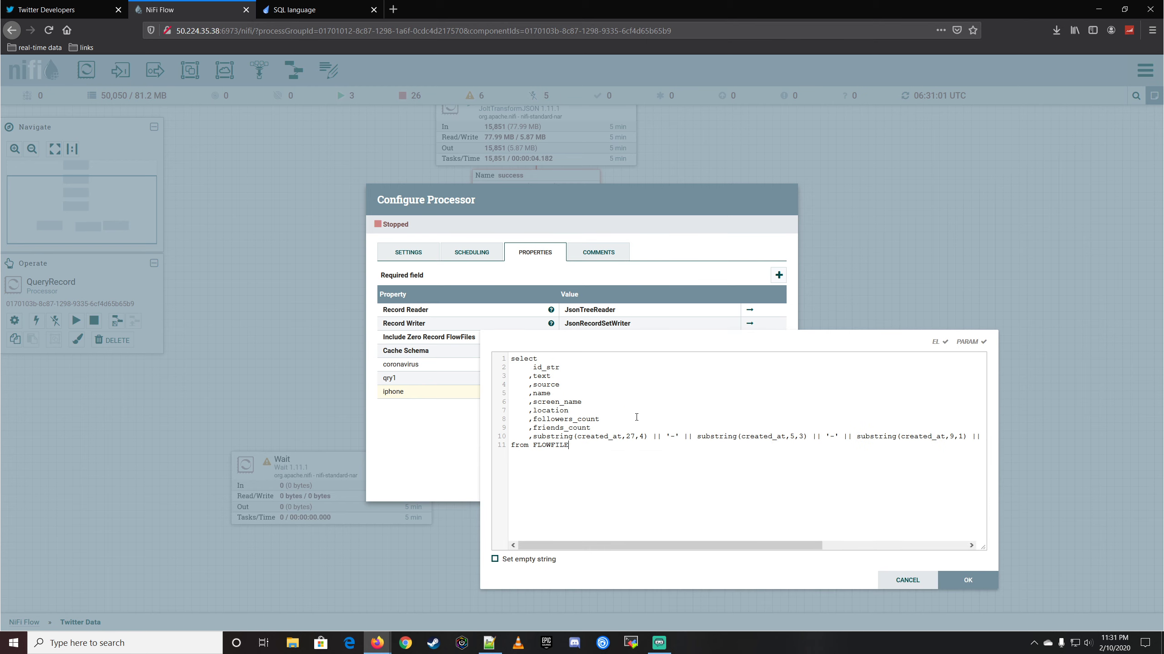
- Append the filter where text like '%coronavirus%' to the iphone query and start a second like condition on source
{"action": "key", "text": "Return"}
{"action": "type", "text": "where text like "}
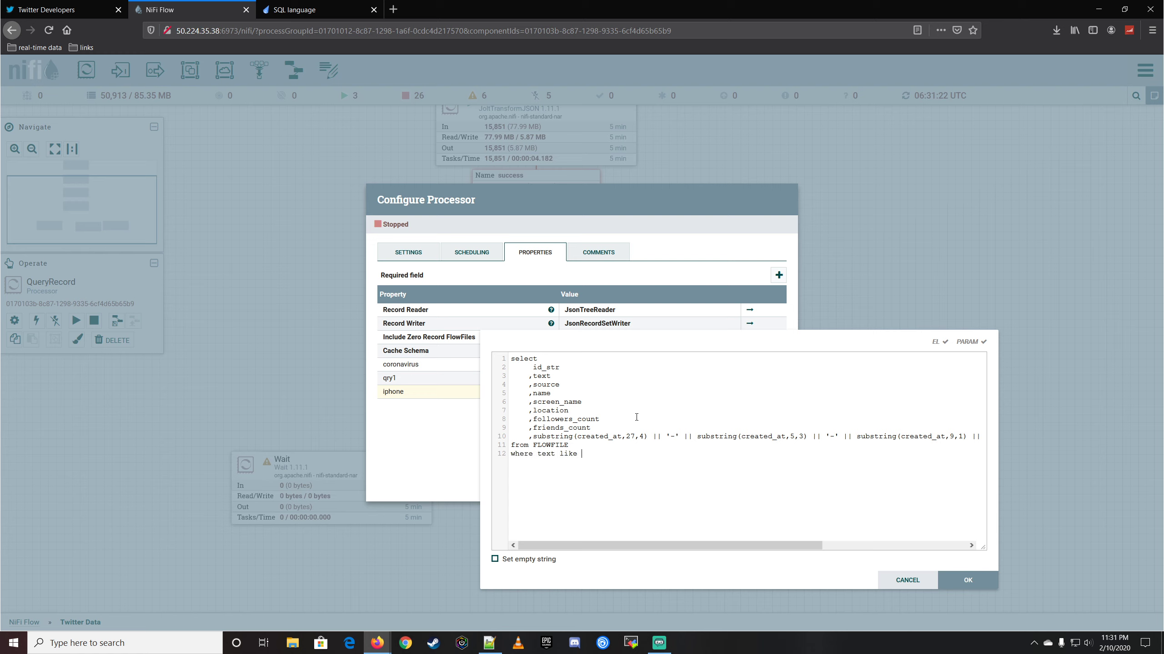
{"action": "type", "text": "'%corona"}
{"action": "type", "text": "virus"}
{"action": "type", "text": "%' "}
{"action": "type", "text": "an"}
{"action": "type", "text": "d source"}
{"action": "type", "text": " liek"}
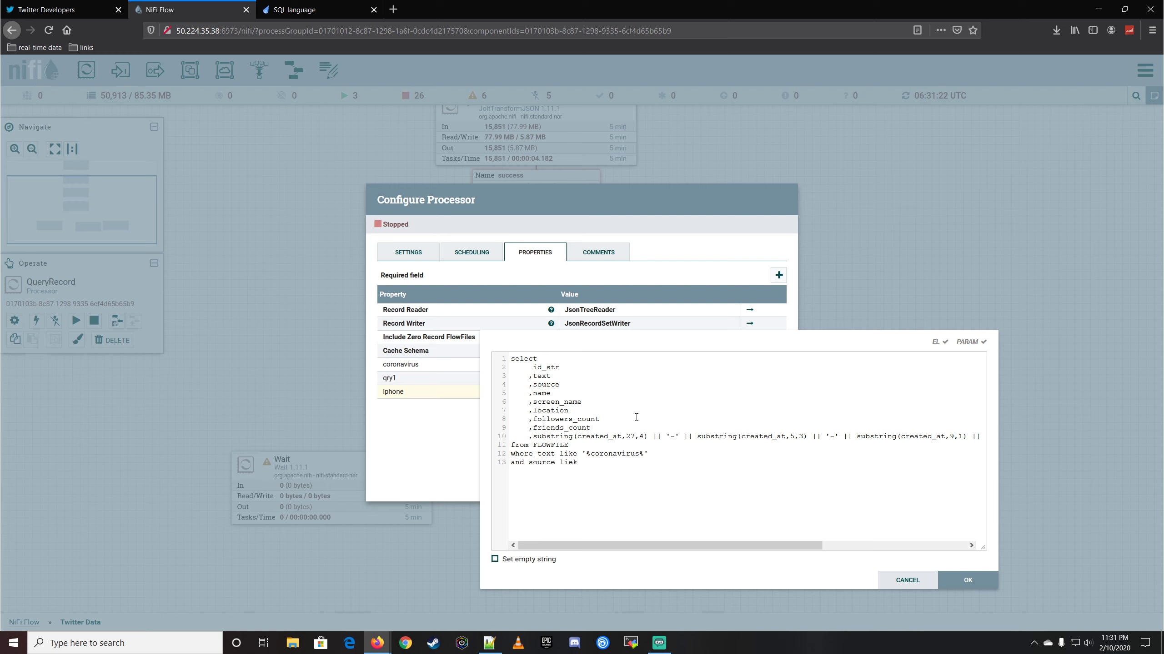
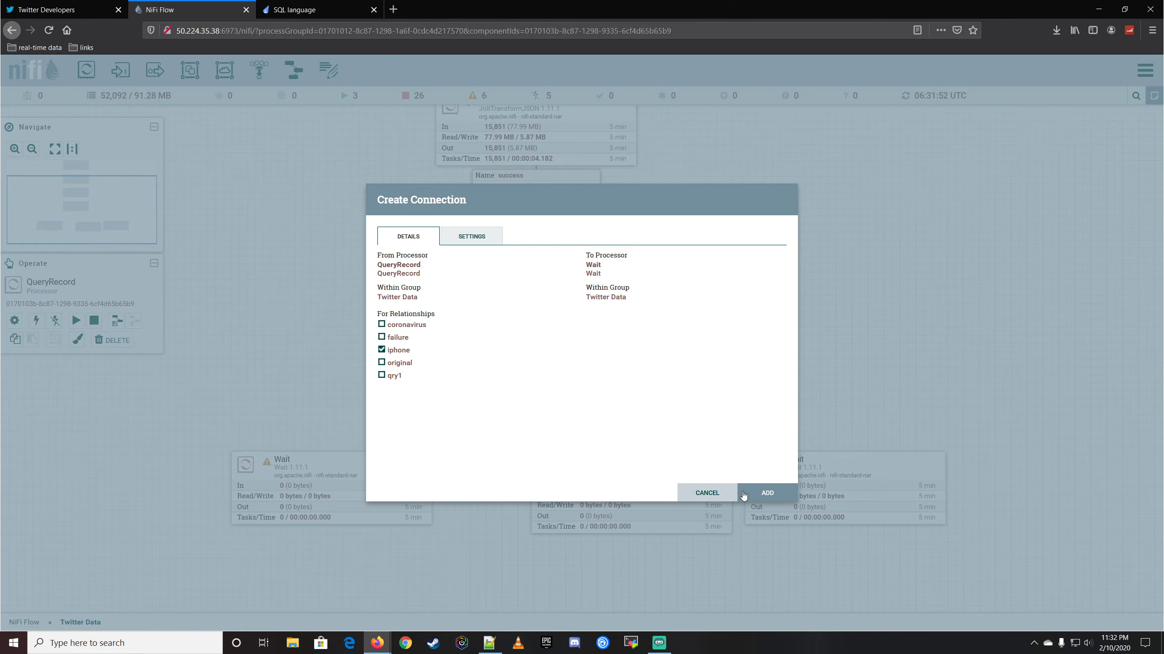
- Add the iphone connection from QueryRecord to the duplicated Wait processor and move that processor farther from the coronavirus one
{"action": "left_click", "coordinate": [772, 498]}
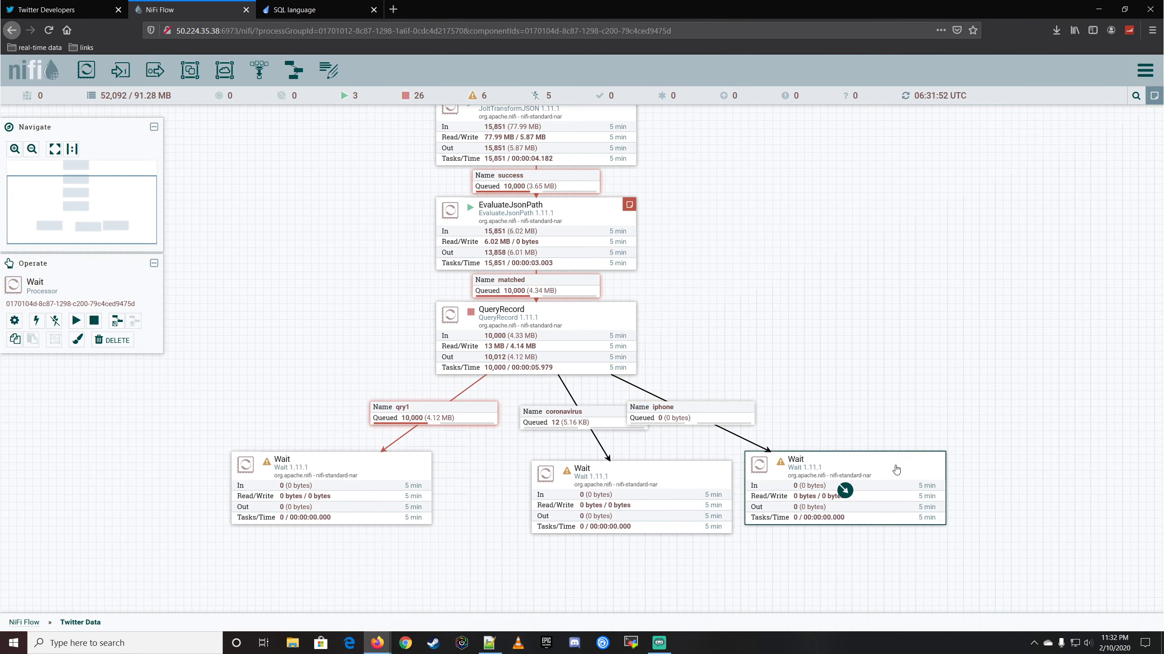
{"action": "left_click_drag", "start_coordinate": [893, 467], "coordinate": [1002, 448]}
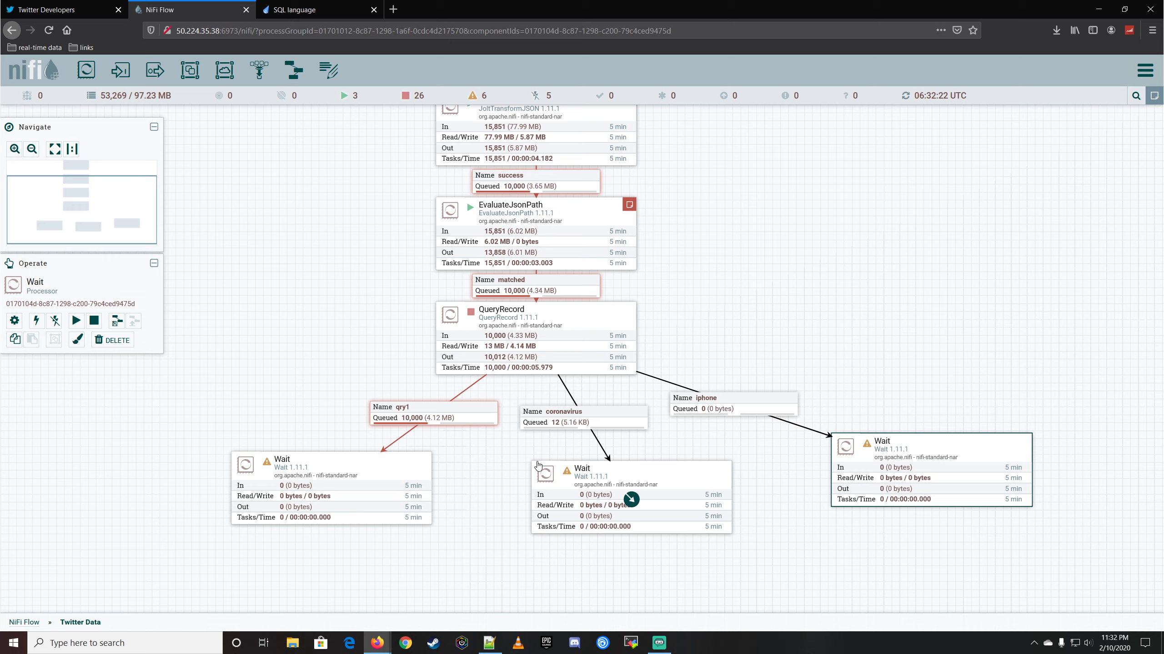
- Empty the queue of the qry1 connection and dismiss the completion dialog
{"action": "right_click", "coordinate": [452, 410]}
{"action": "left_click", "coordinate": [487, 531]}
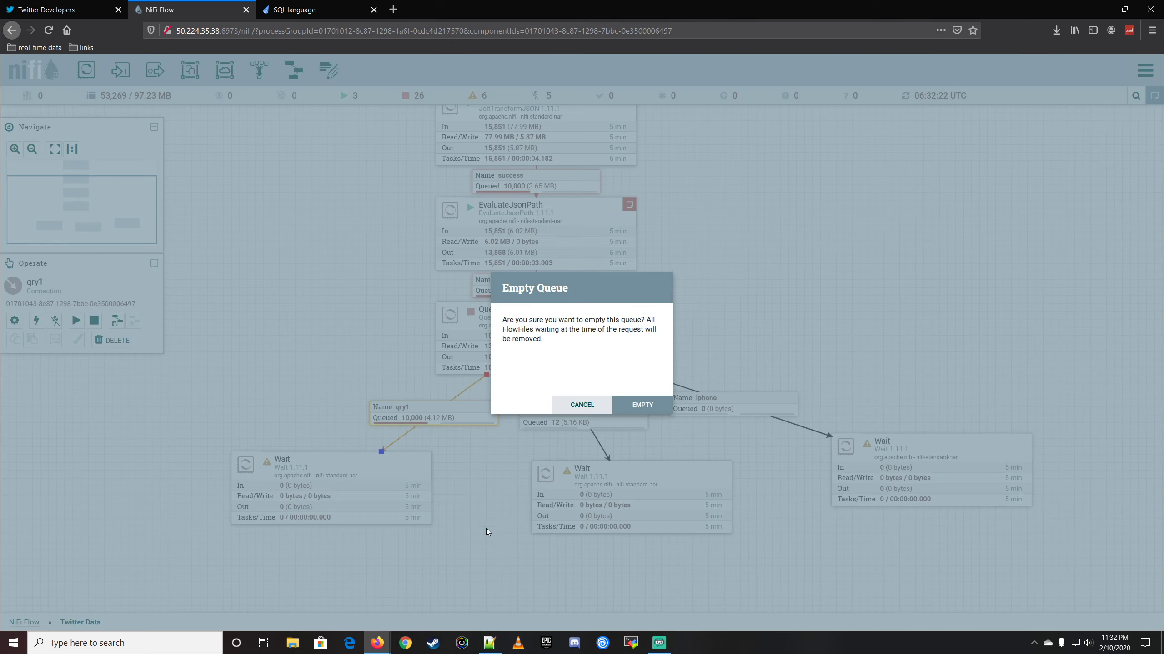
{"action": "left_click", "coordinate": [635, 408]}
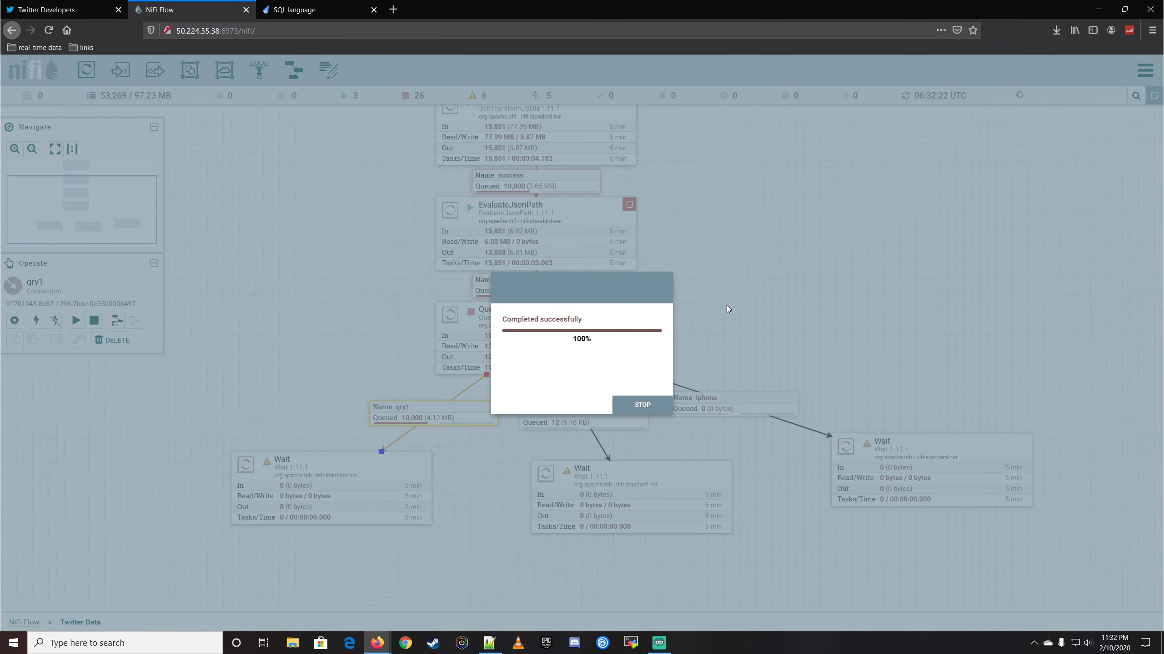
{"action": "left_click", "coordinate": [677, 406]}
- Start the QueryRecord processor and refresh the flow repeatedly to update the queue counts
{"action": "right_click", "coordinate": [583, 320]}
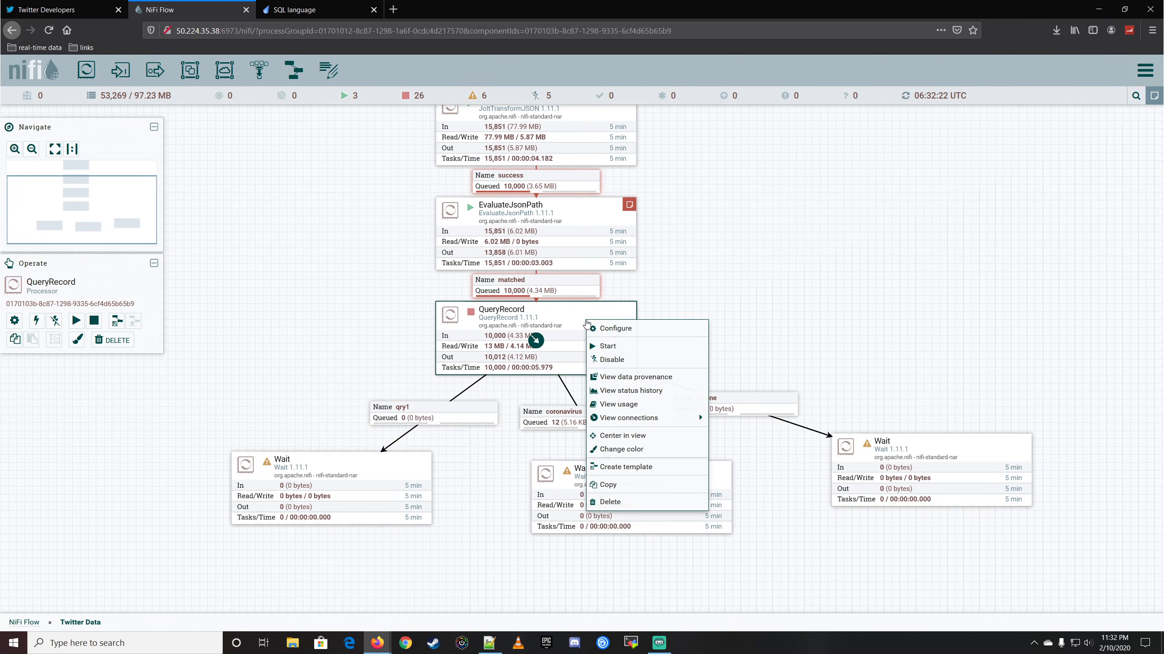
{"action": "left_click", "coordinate": [612, 345]}
{"action": "right_click", "coordinate": [682, 264]}
{"action": "left_click", "coordinate": [704, 273]}
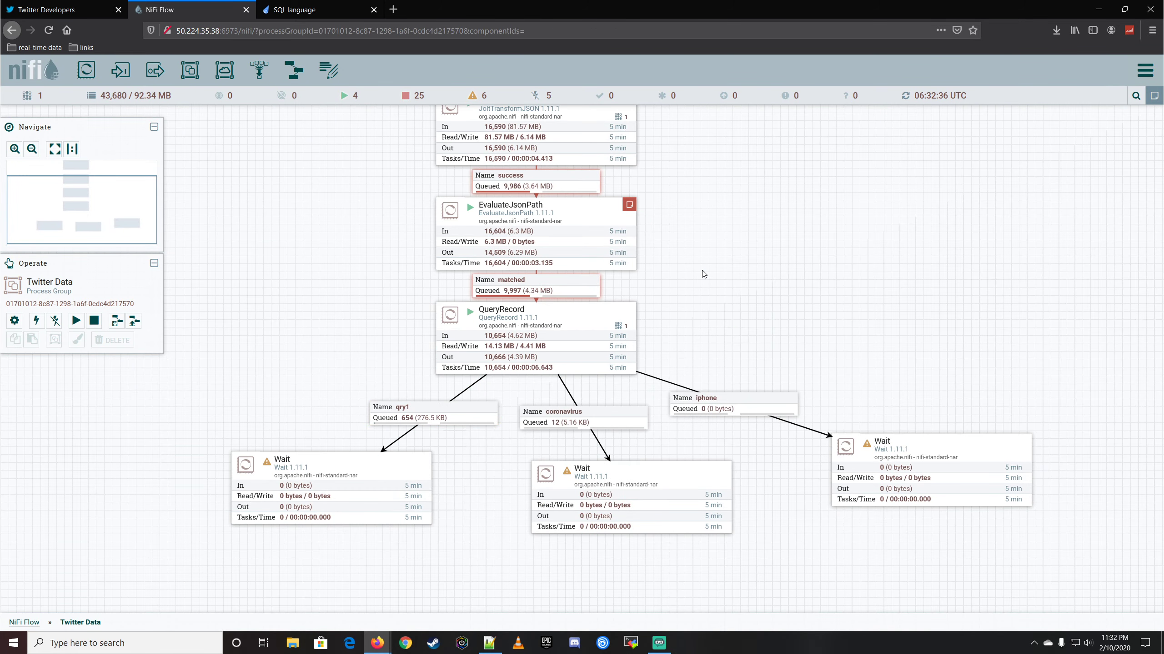
{"action": "right_click", "coordinate": [692, 247]}
{"action": "left_click", "coordinate": [705, 250]}
{"action": "right_click", "coordinate": [686, 237]}
{"action": "left_click", "coordinate": [707, 246]}
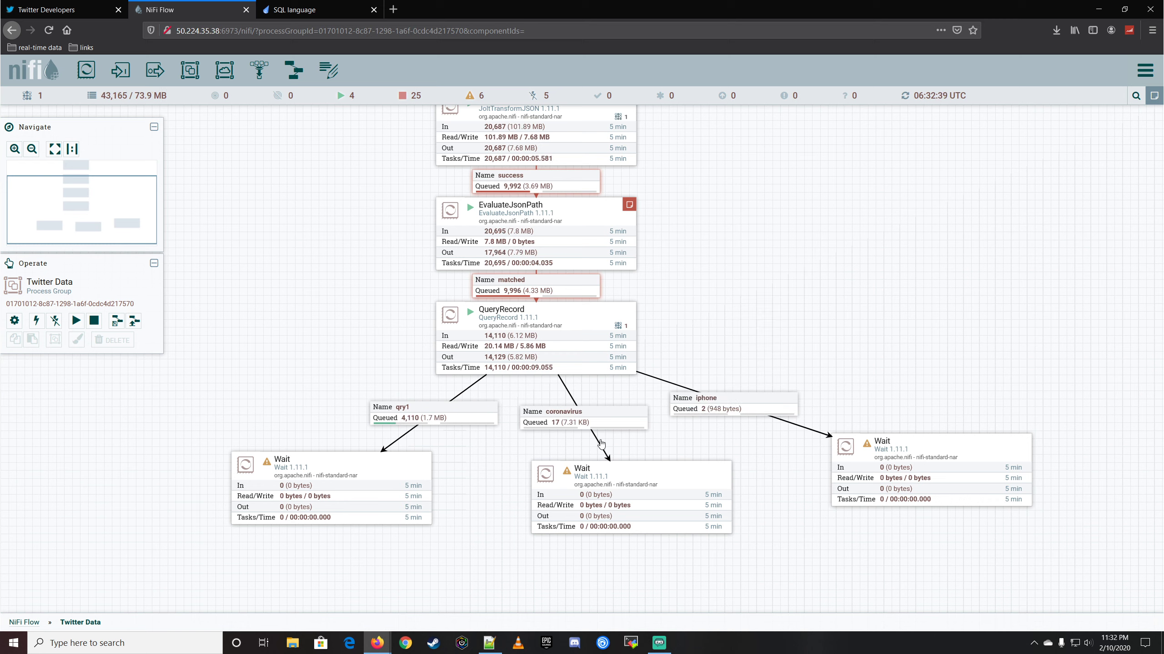
{"action": "right_click", "coordinate": [709, 295]}
{"action": "left_click", "coordinate": [731, 304]}
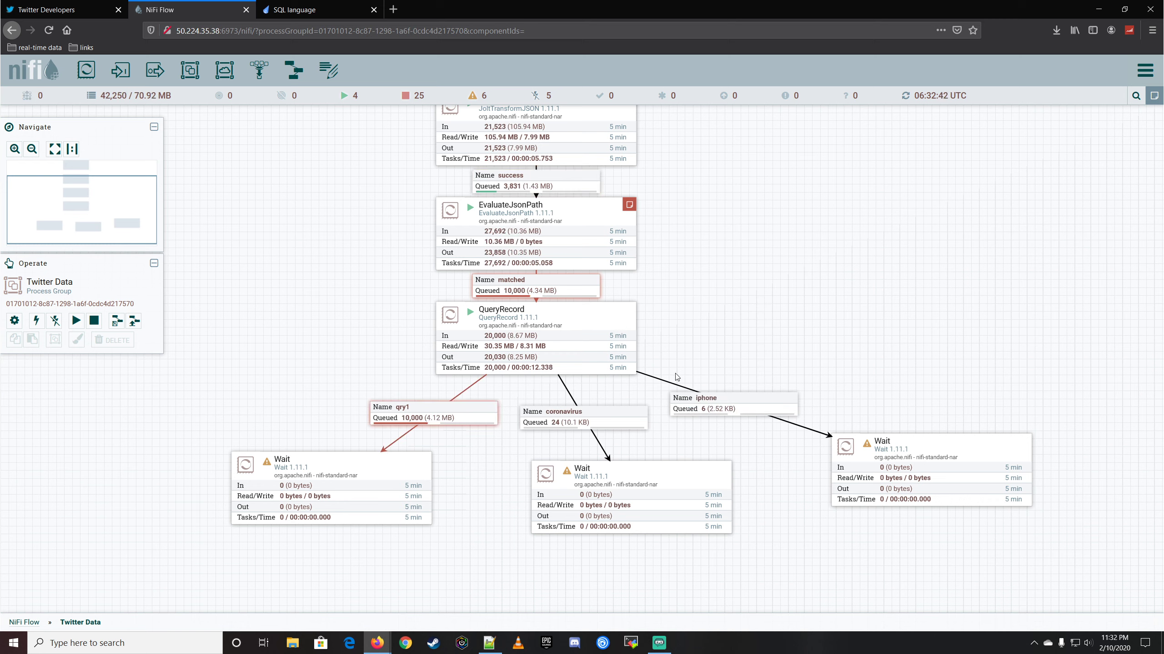
- List the iphone queue, view the content of its first FlowFile as formatted, then close the viewer and the FlowFile details
{"action": "right_click", "coordinate": [738, 400]}
{"action": "left_click", "coordinate": [773, 436]}
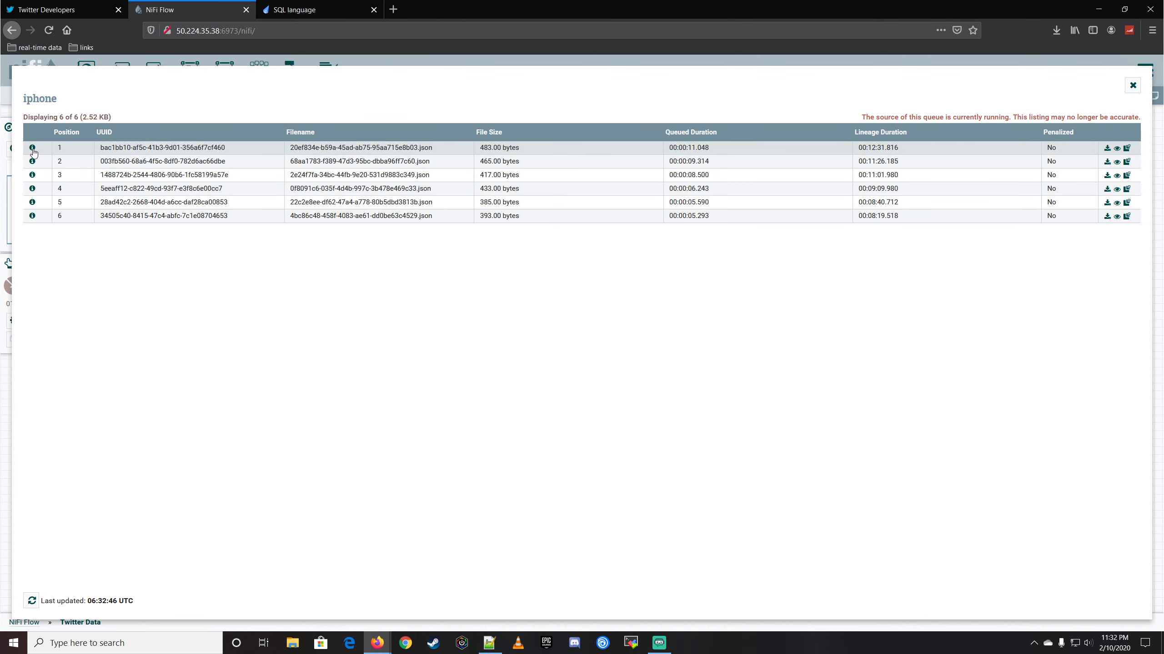
{"action": "left_click", "coordinate": [32, 147]}
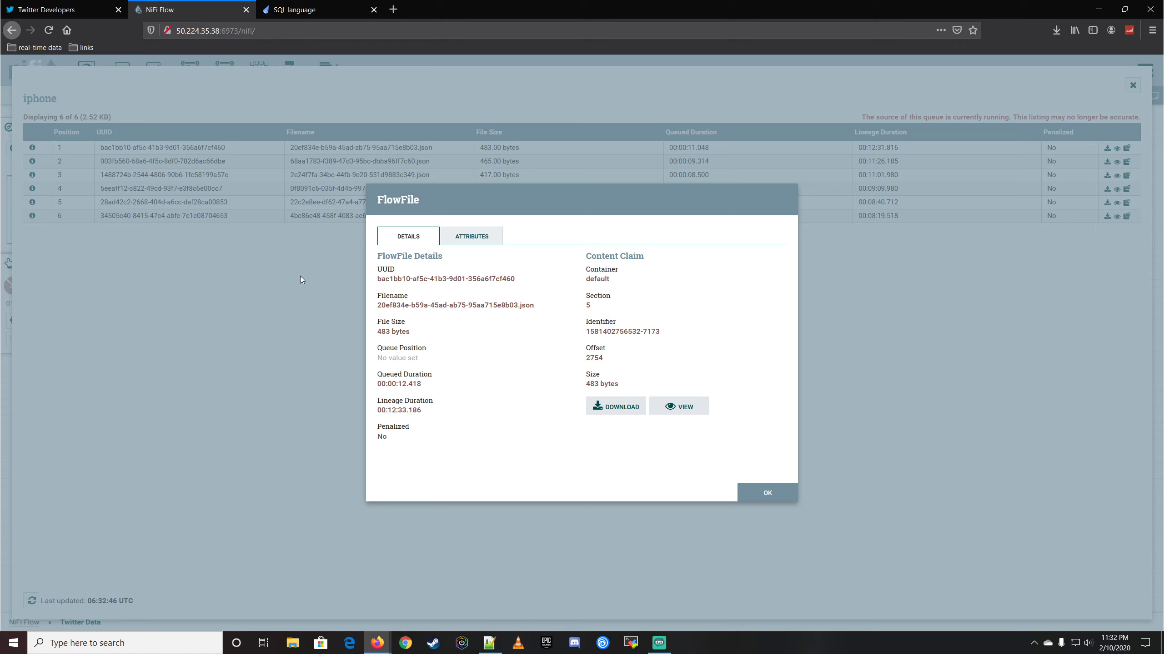
{"action": "left_click", "coordinate": [681, 407]}
{"action": "left_click", "coordinate": [123, 105]}
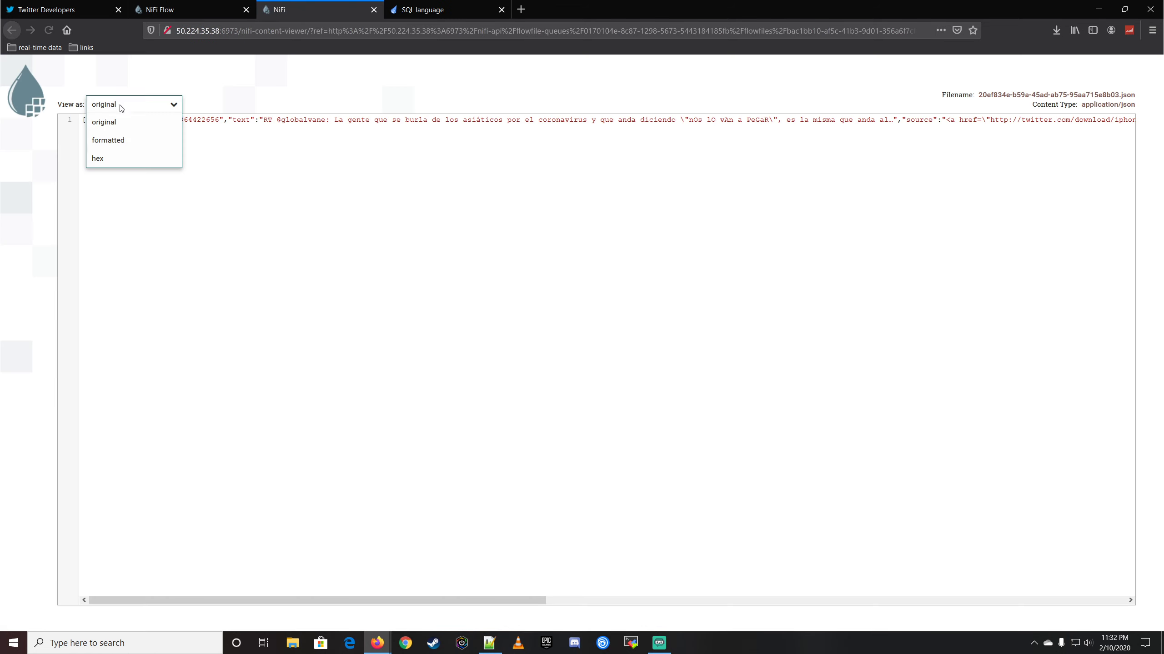
{"action": "left_click", "coordinate": [108, 140]}
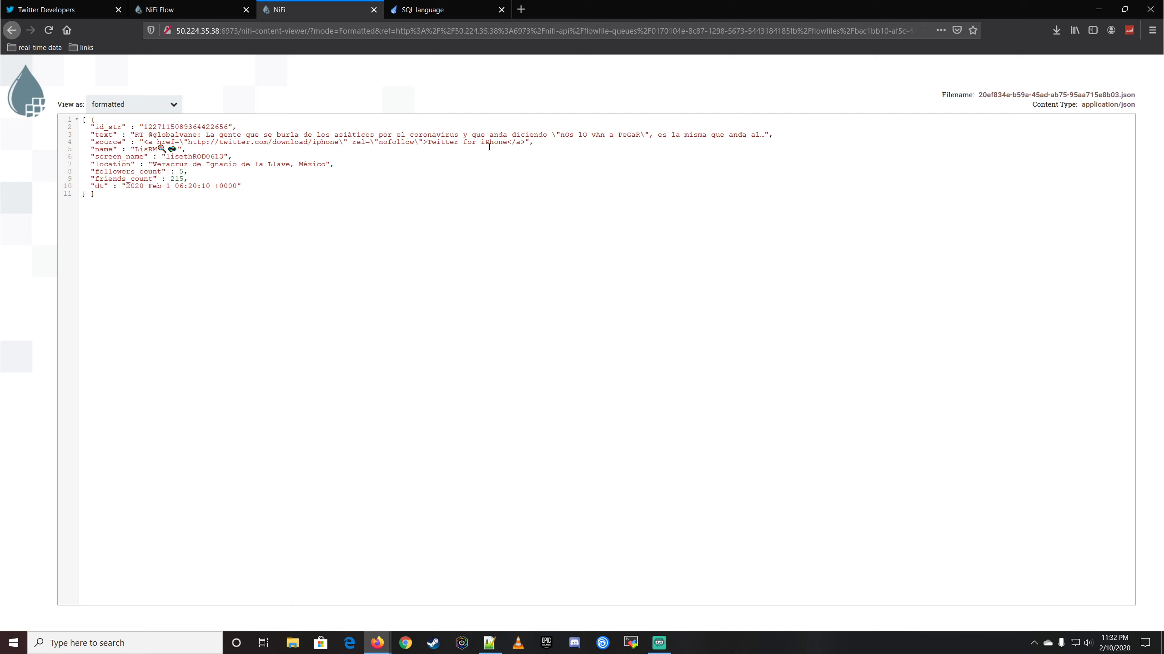
{"action": "left_click", "coordinate": [373, 10]}
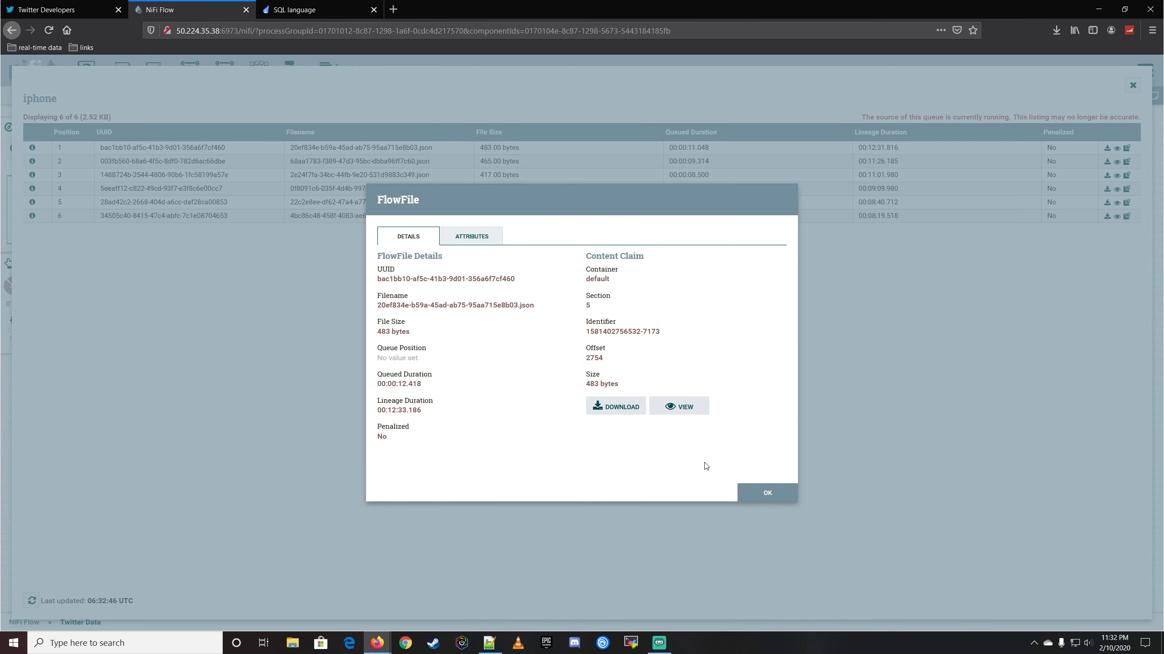
{"action": "left_click", "coordinate": [752, 488]}
- View the iphone queue's second FlowFile as formatted, examine its source value for iPhone, and return to the flow canvas
{"action": "left_click", "coordinate": [32, 161]}
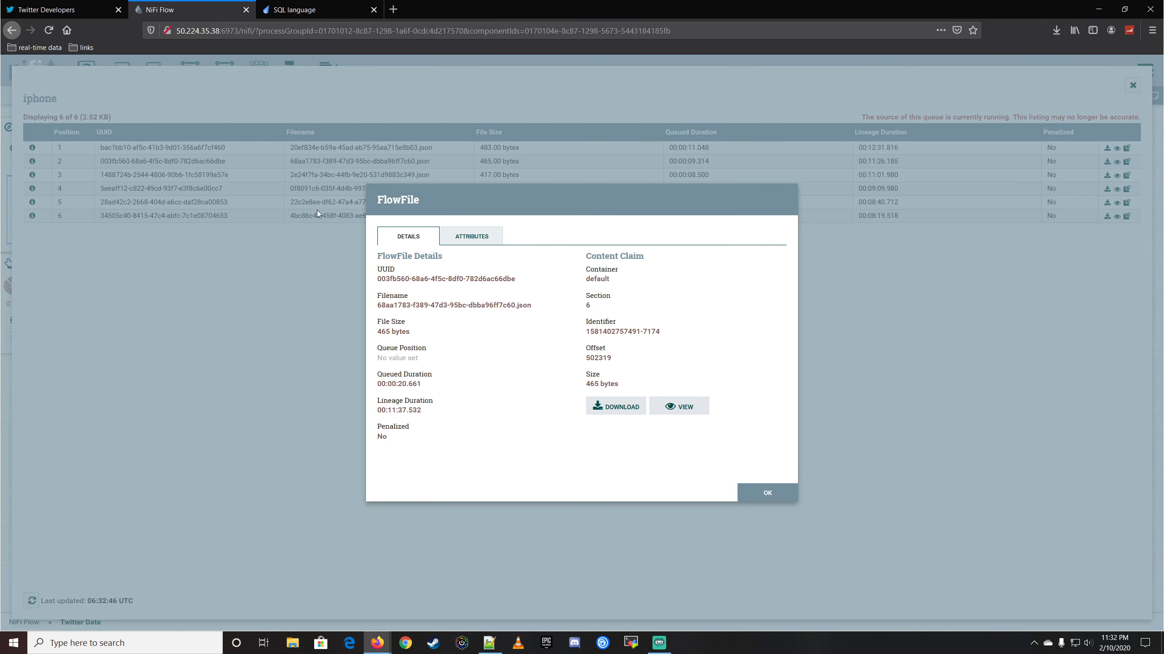
{"action": "left_click", "coordinate": [683, 406]}
{"action": "left_click", "coordinate": [130, 107]}
{"action": "left_click", "coordinate": [130, 148]}
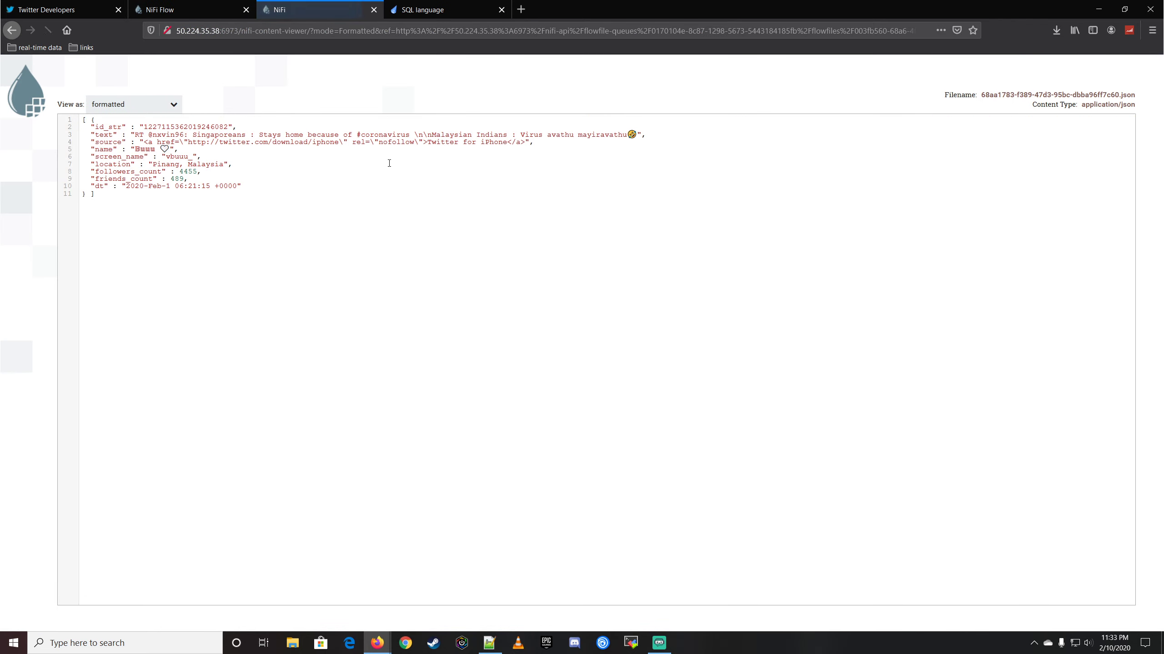
{"action": "left_click_drag", "start_coordinate": [517, 142], "coordinate": [414, 142]}
{"action": "left_click", "coordinate": [477, 142]}
{"action": "left_click", "coordinate": [374, 10]}
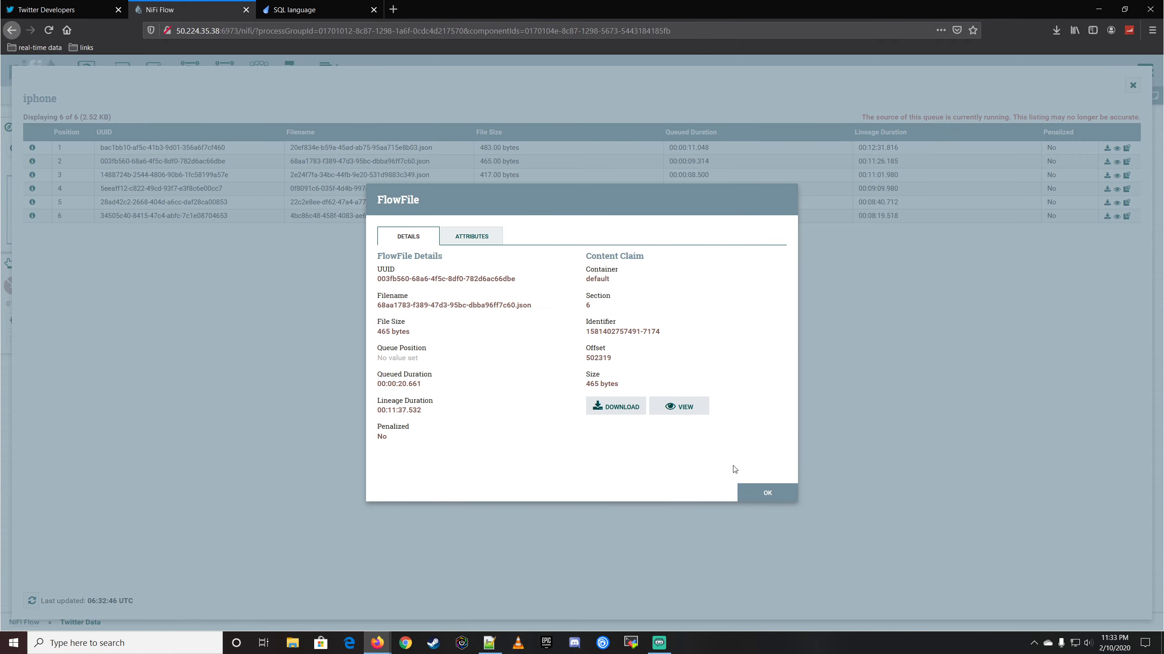
{"action": "left_click", "coordinate": [767, 492]}
{"action": "left_click", "coordinate": [1132, 86]}
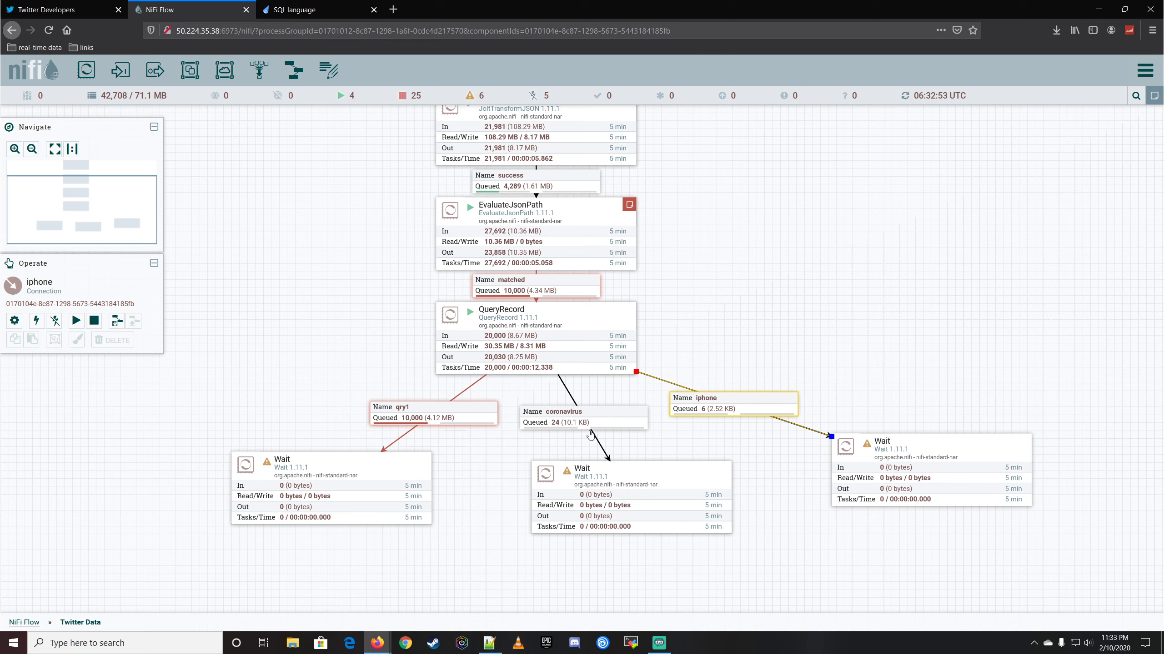
- List the coronavirus queue and view the content of the FlowFile at position 12 as formatted
{"action": "mouse_move", "coordinate": [617, 448]}
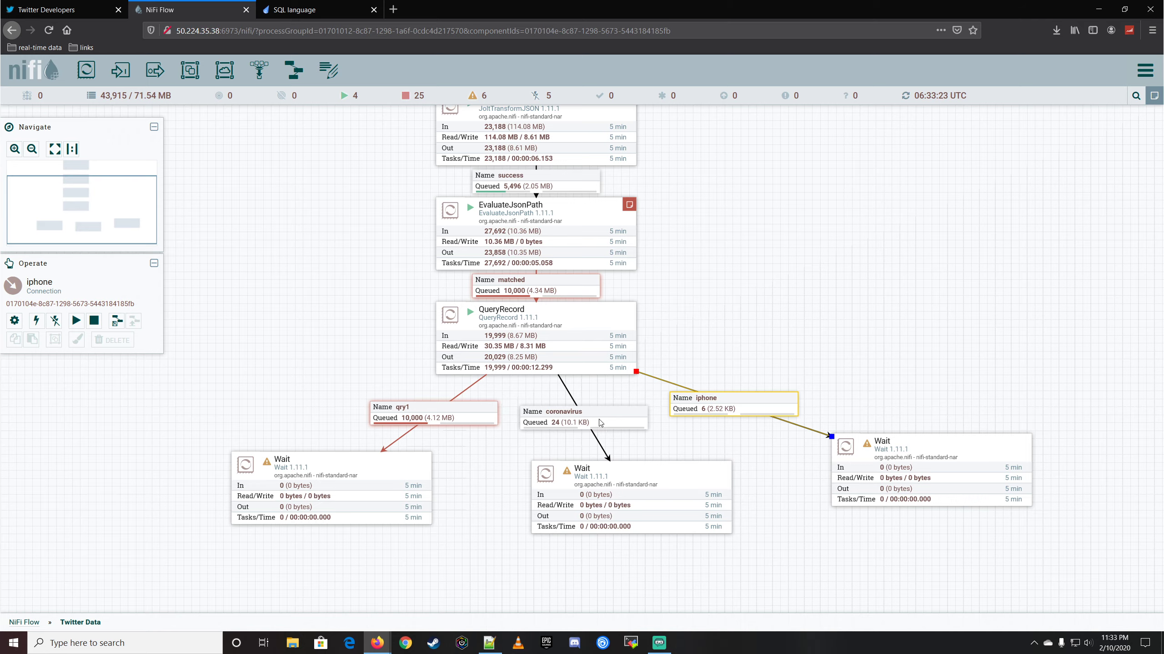
{"action": "right_click", "coordinate": [597, 438]}
{"action": "left_click", "coordinate": [623, 451]}
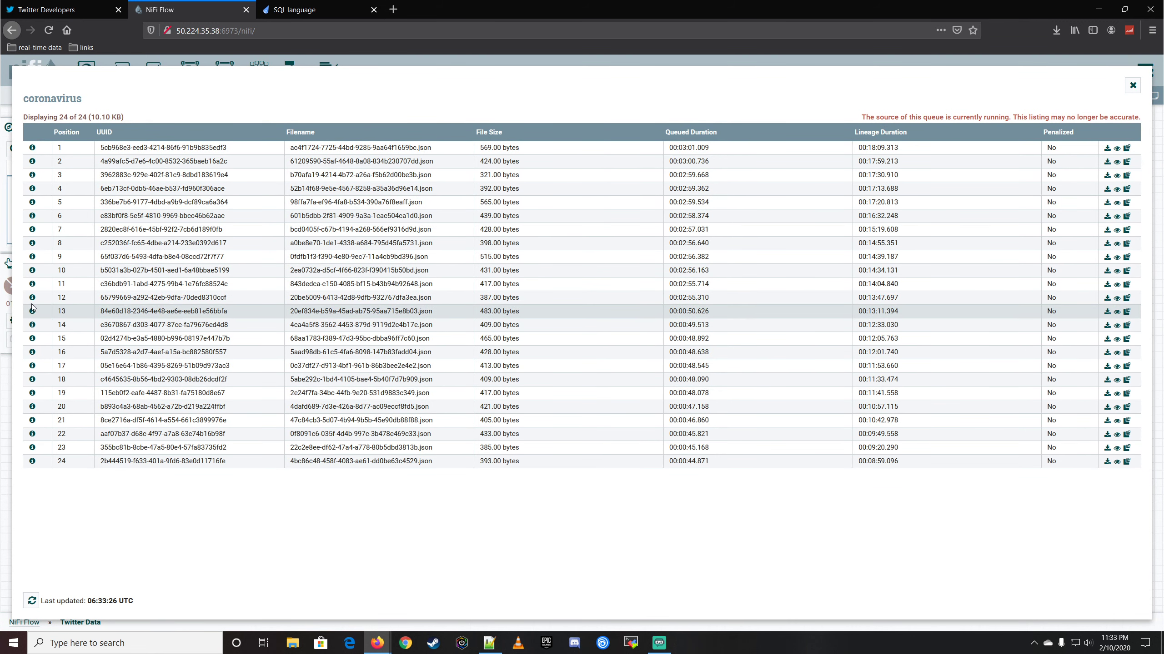
{"action": "left_click", "coordinate": [32, 297]}
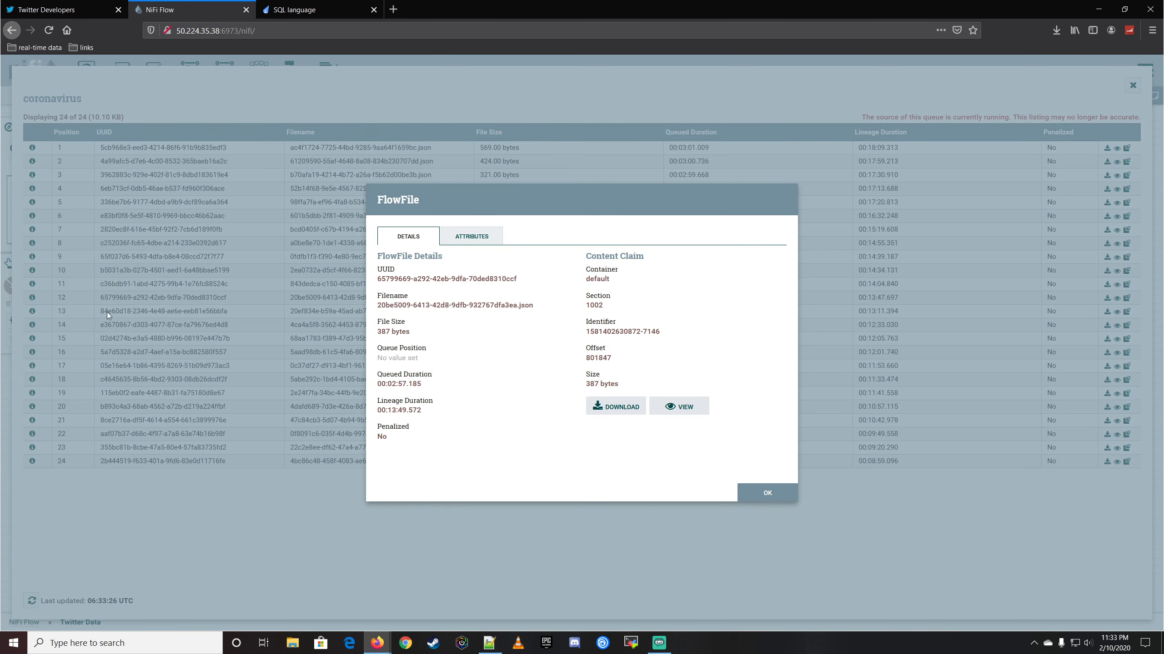
{"action": "left_click", "coordinate": [680, 406]}
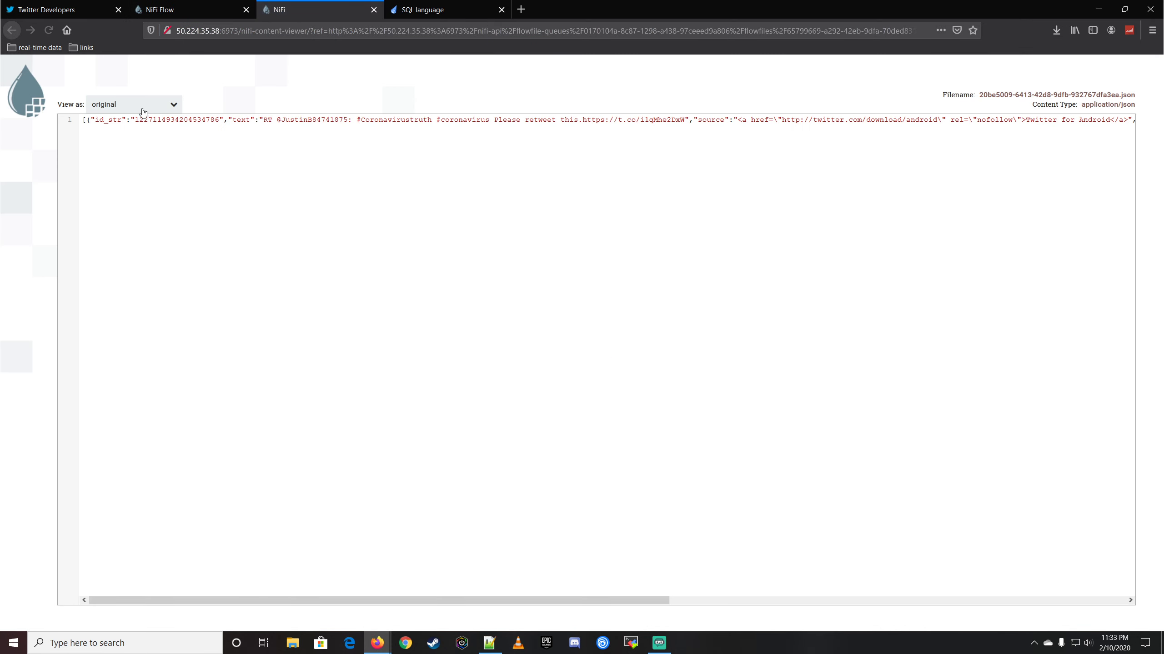
{"action": "left_click", "coordinate": [140, 111]}
{"action": "left_click", "coordinate": [140, 153]}
{"action": "left_click", "coordinate": [140, 113]}
{"action": "left_click", "coordinate": [99, 132]}
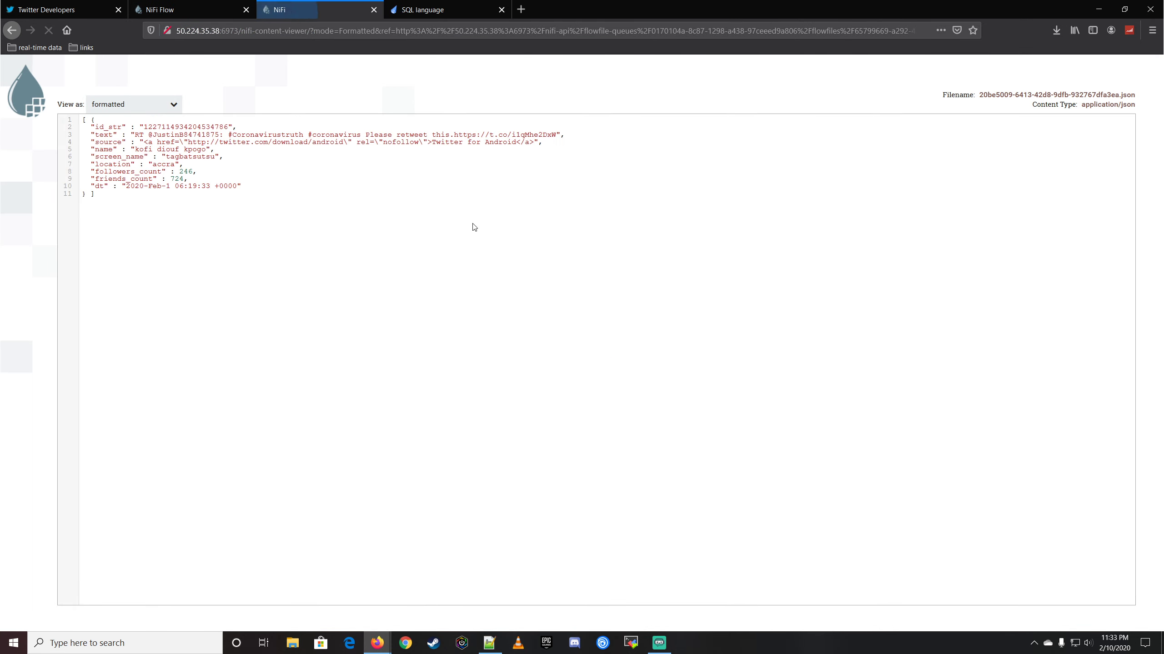
- Examine the tweet's source value for the device type, then close the content viewer, FlowFile details and queue listing
{"action": "left_click_drag", "start_coordinate": [512, 143], "coordinate": [466, 145]}
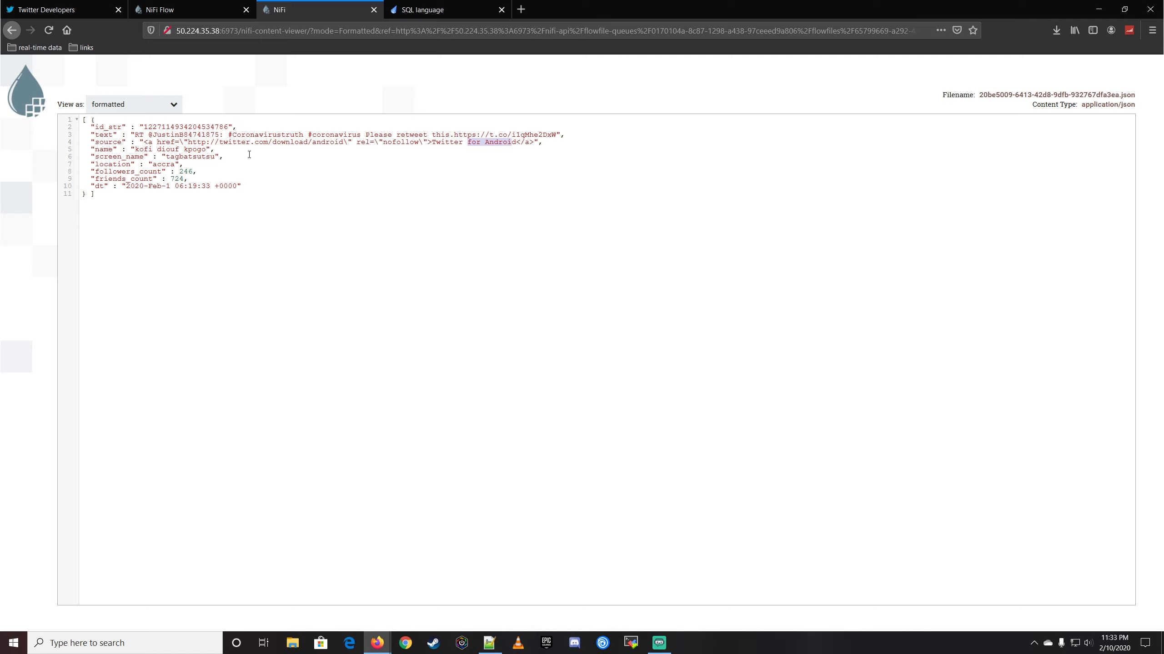
{"action": "left_click", "coordinate": [493, 140]}
{"action": "double_click", "coordinate": [488, 141]}
{"action": "right_click", "coordinate": [488, 141]}
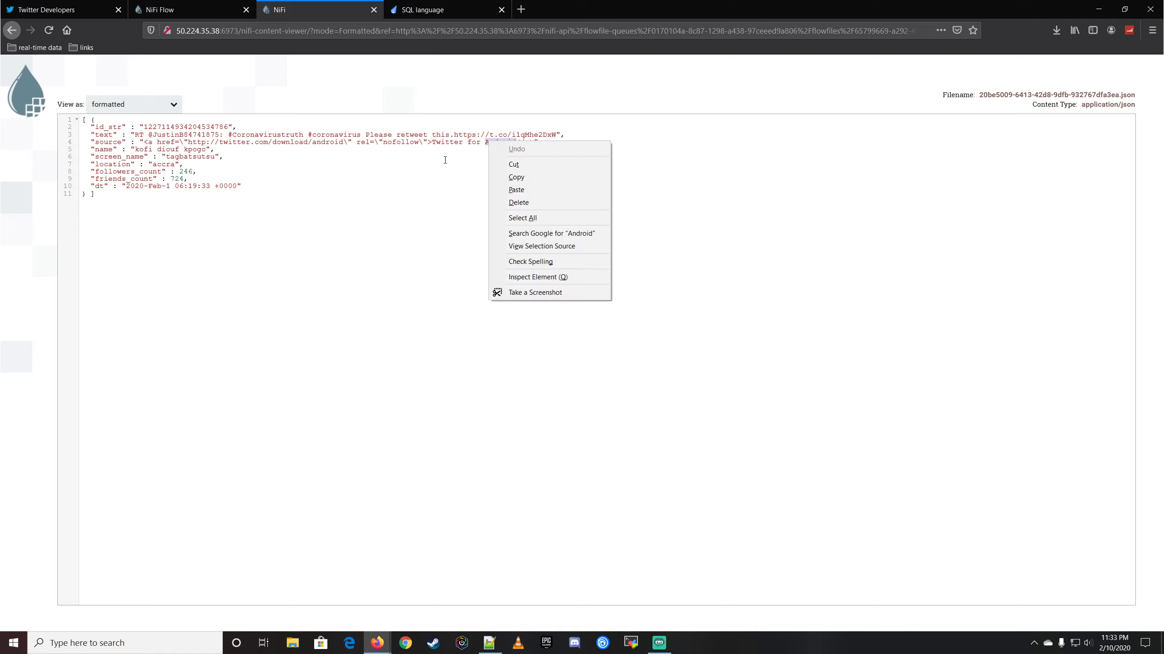
{"action": "left_click", "coordinate": [327, 147]}
{"action": "double_click", "coordinate": [325, 142]}
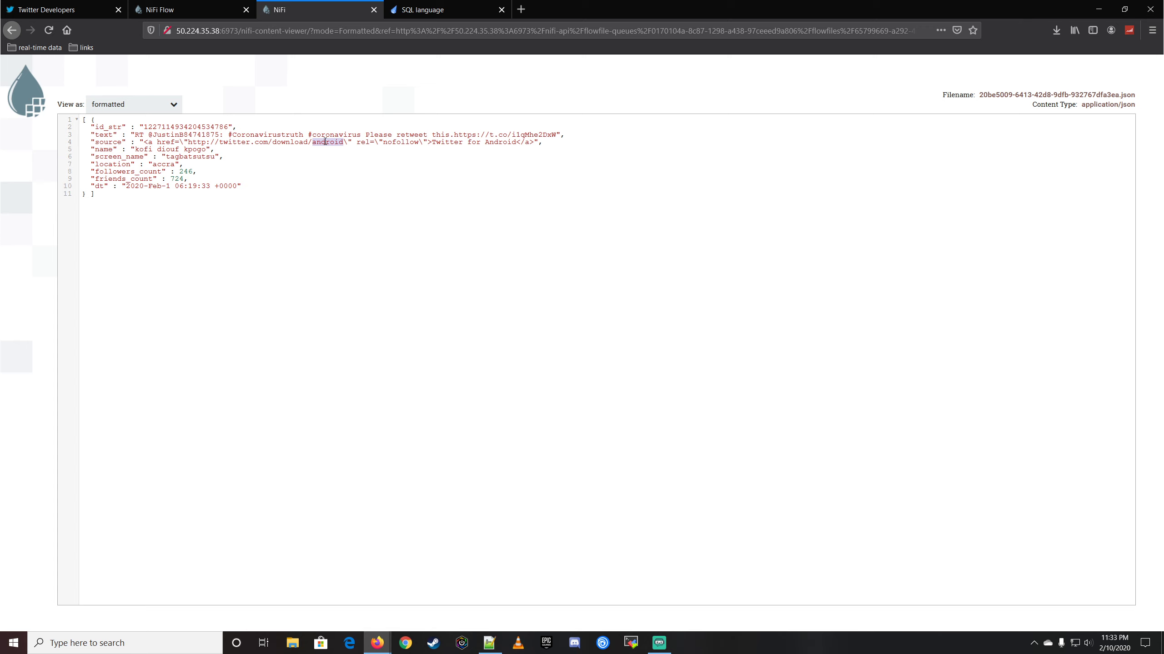
{"action": "left_click", "coordinate": [374, 10]}
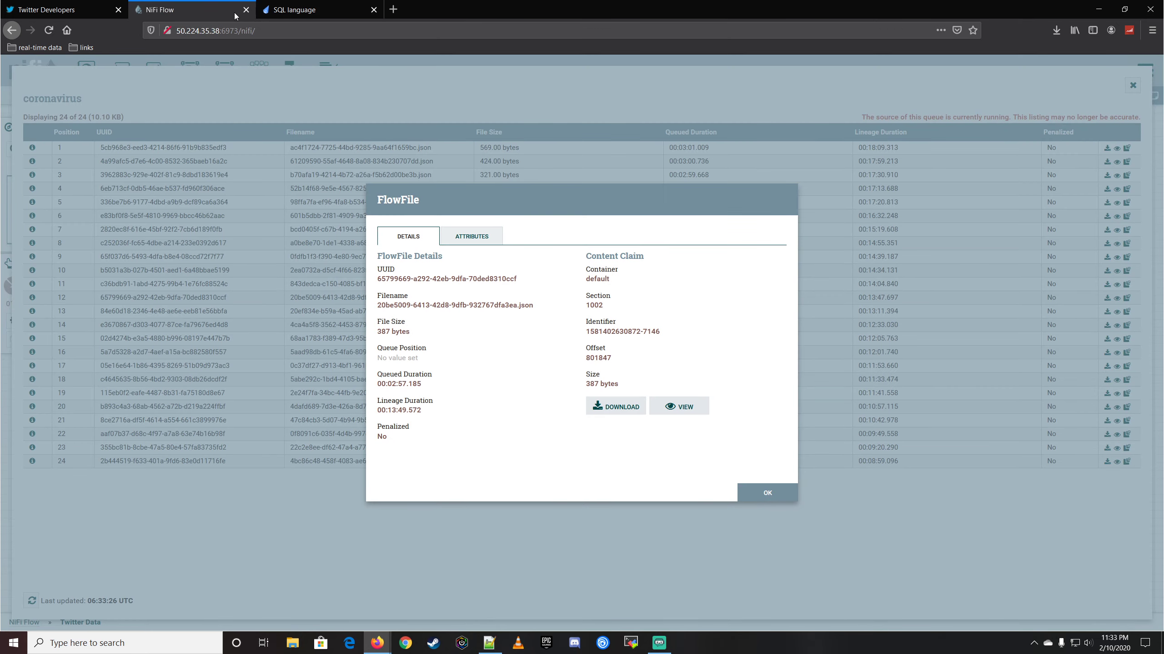
{"action": "left_click", "coordinate": [759, 491]}
{"action": "left_click", "coordinate": [1132, 85]}
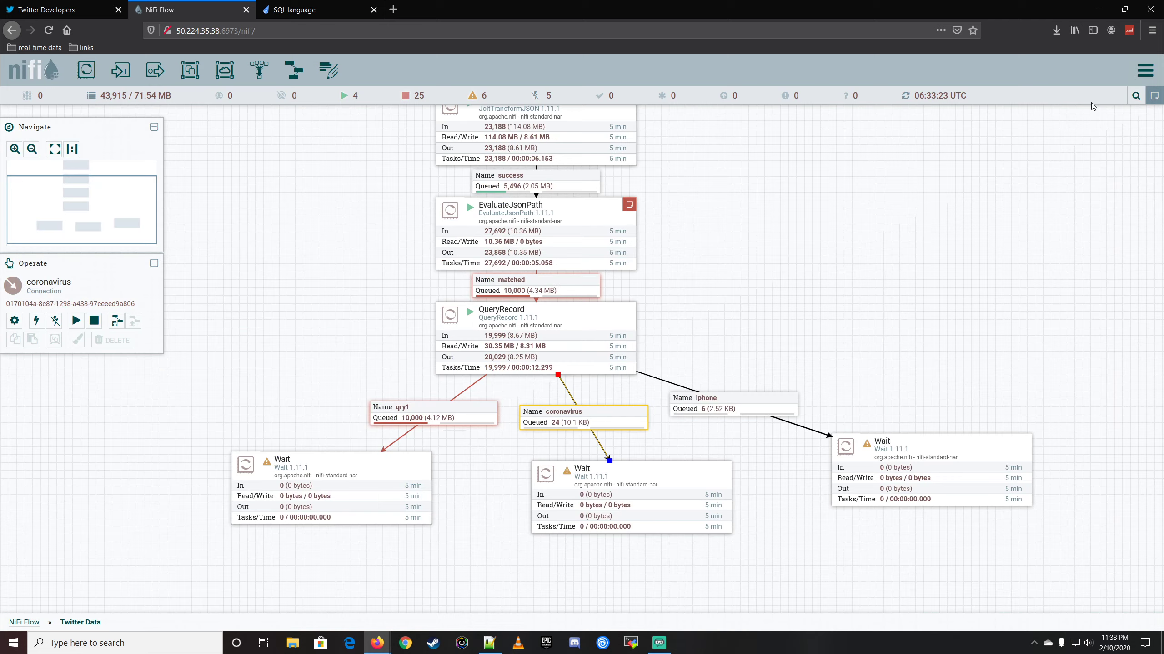
- Open the QueryRecord processor's details and review the full SQL of its coronavirus query
{"action": "double_click", "coordinate": [534, 337]}
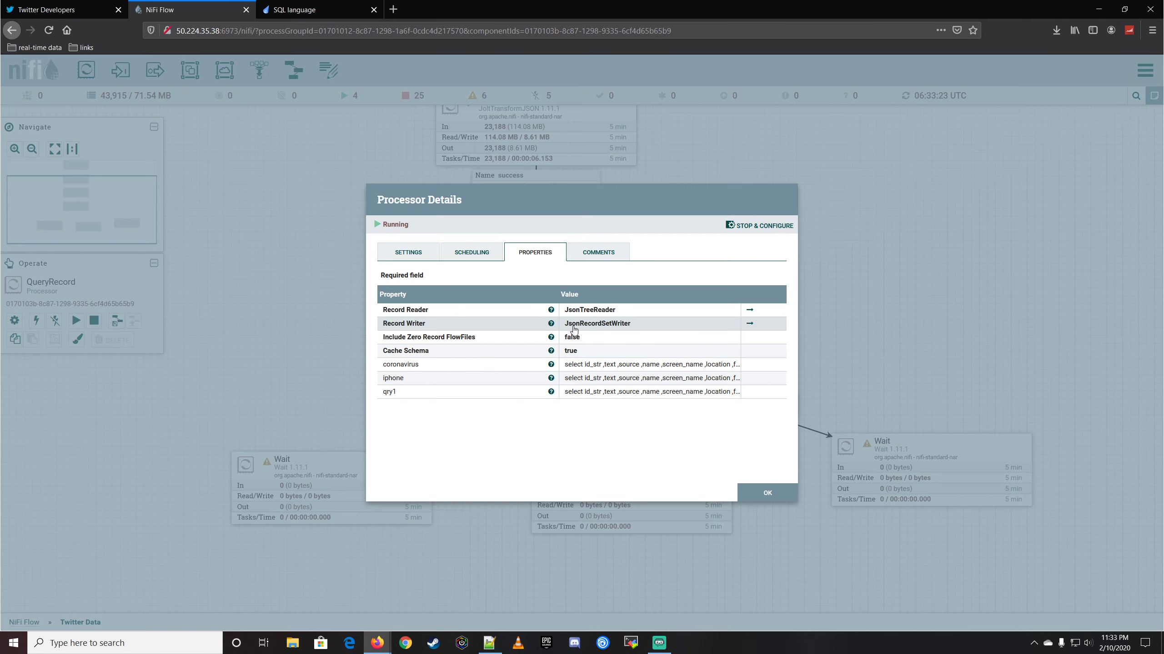
{"action": "left_click", "coordinate": [709, 366]}
{"action": "left_click_drag", "start_coordinate": [717, 413], "coordinate": [938, 531]}
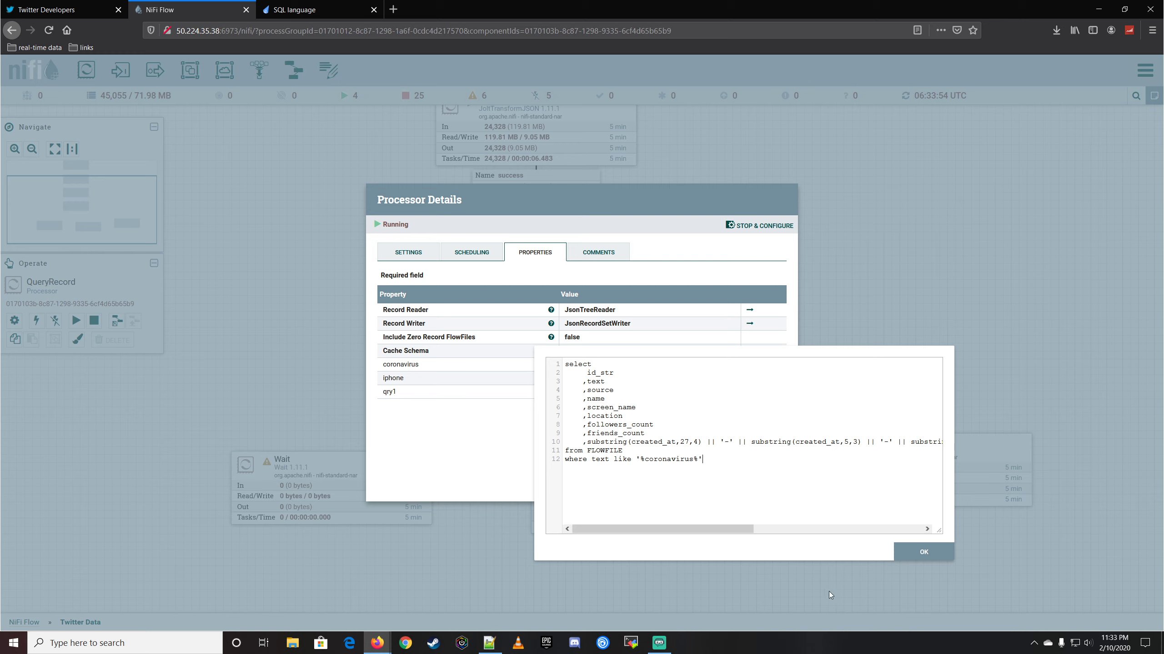
{"action": "left_click", "coordinate": [922, 552]}
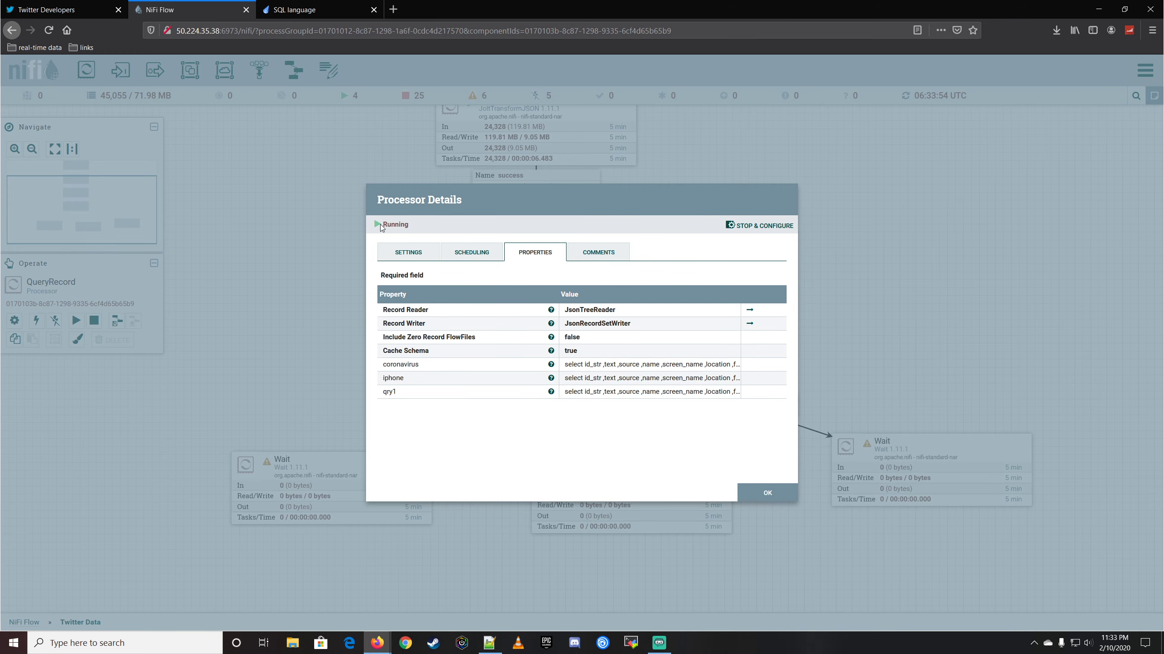
- Stop the QueryRecord processor for configuration, check the iphone query's description, and apply the configuration
{"action": "left_click", "coordinate": [747, 226]}
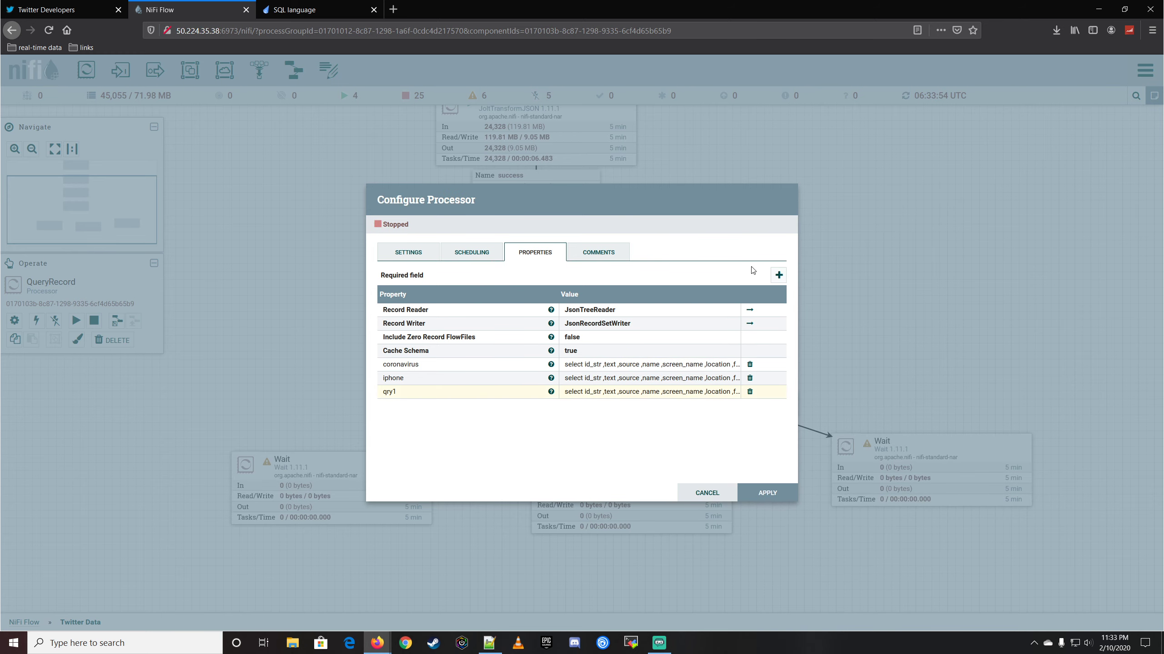
{"action": "mouse_move", "coordinate": [551, 378]}
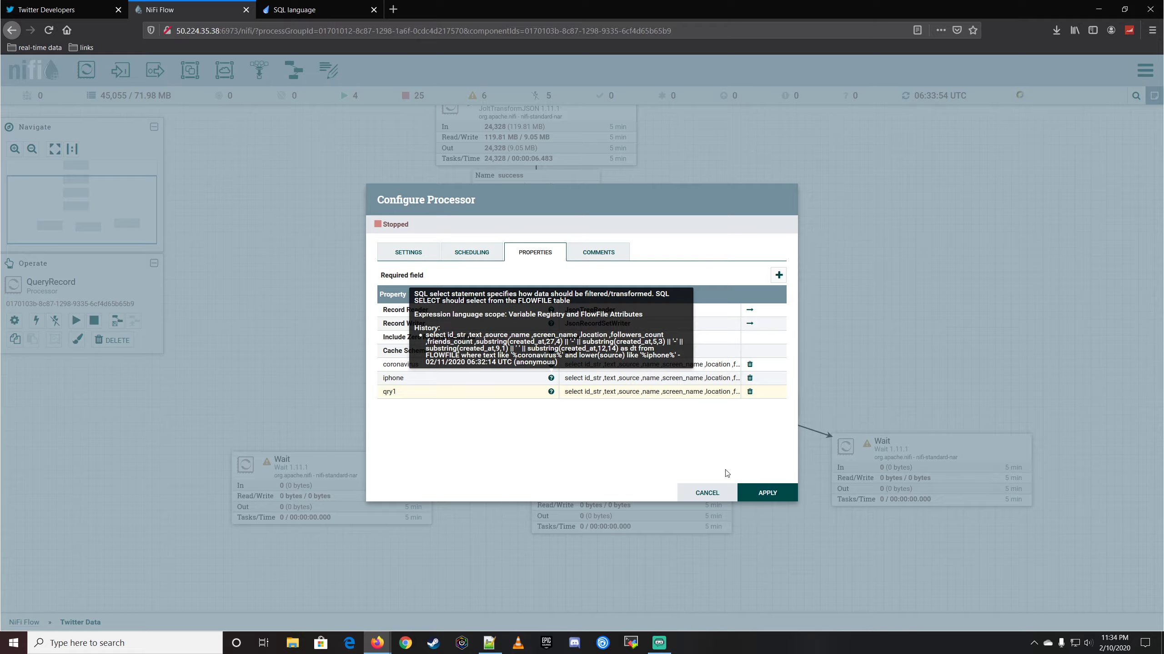
{"action": "left_click", "coordinate": [771, 494]}
- Add the condition "and lower(source) like '%android%'" to QueryRecord's coronavirus query and apply the configuration
{"action": "double_click", "coordinate": [532, 339]}
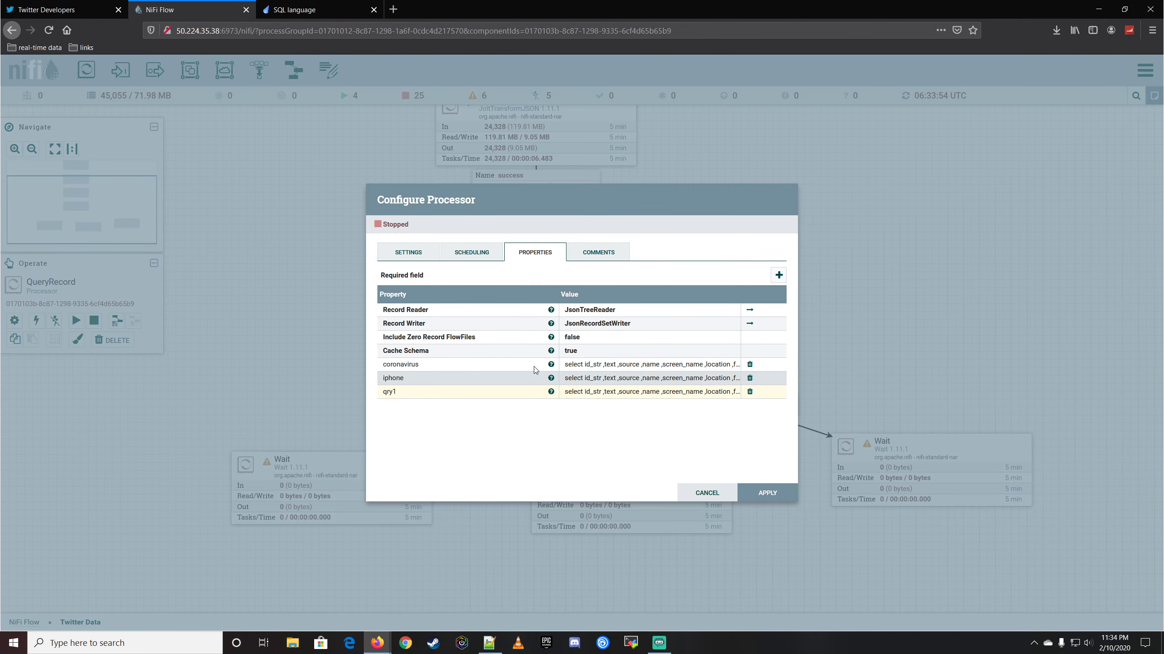
{"action": "left_click", "coordinate": [642, 365]}
{"action": "left_click_drag", "start_coordinate": [724, 427], "coordinate": [934, 557]}
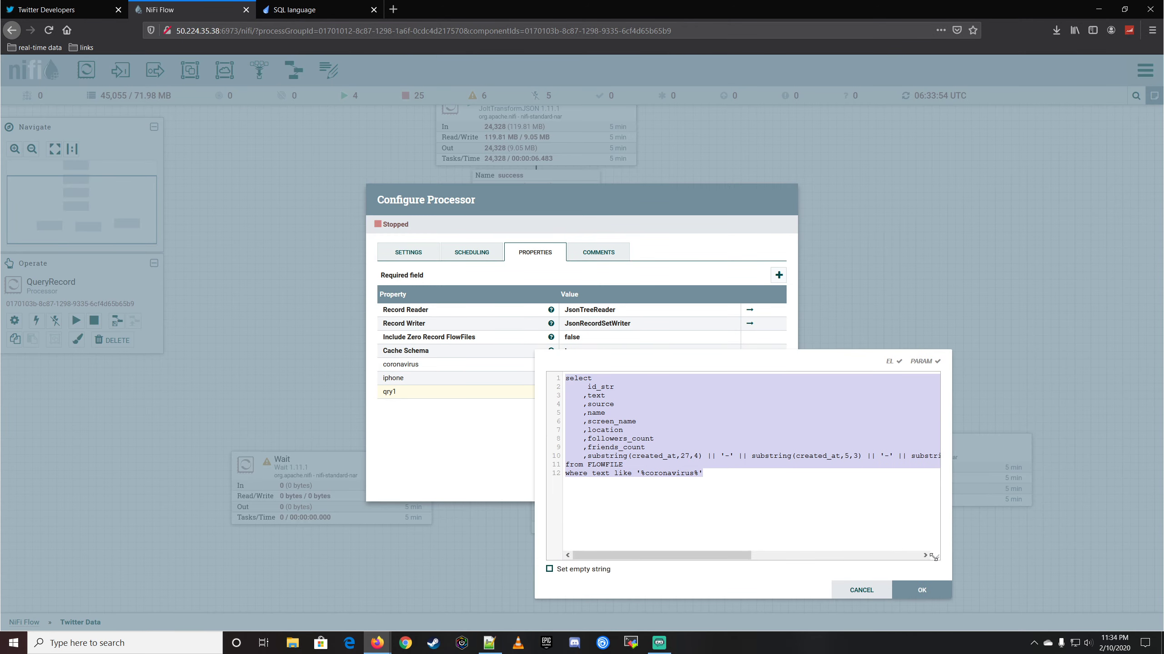
{"action": "left_click", "coordinate": [725, 479]}
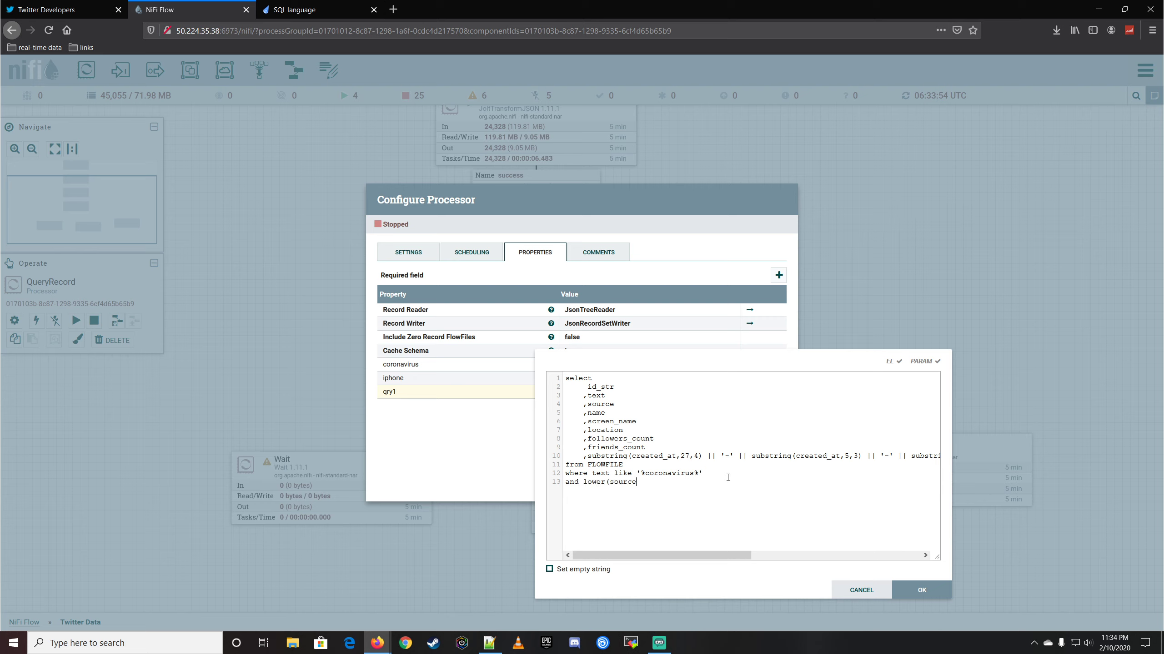
{"action": "type", "text": ") like '%android%'"}
{"action": "left_click", "coordinate": [922, 590]}
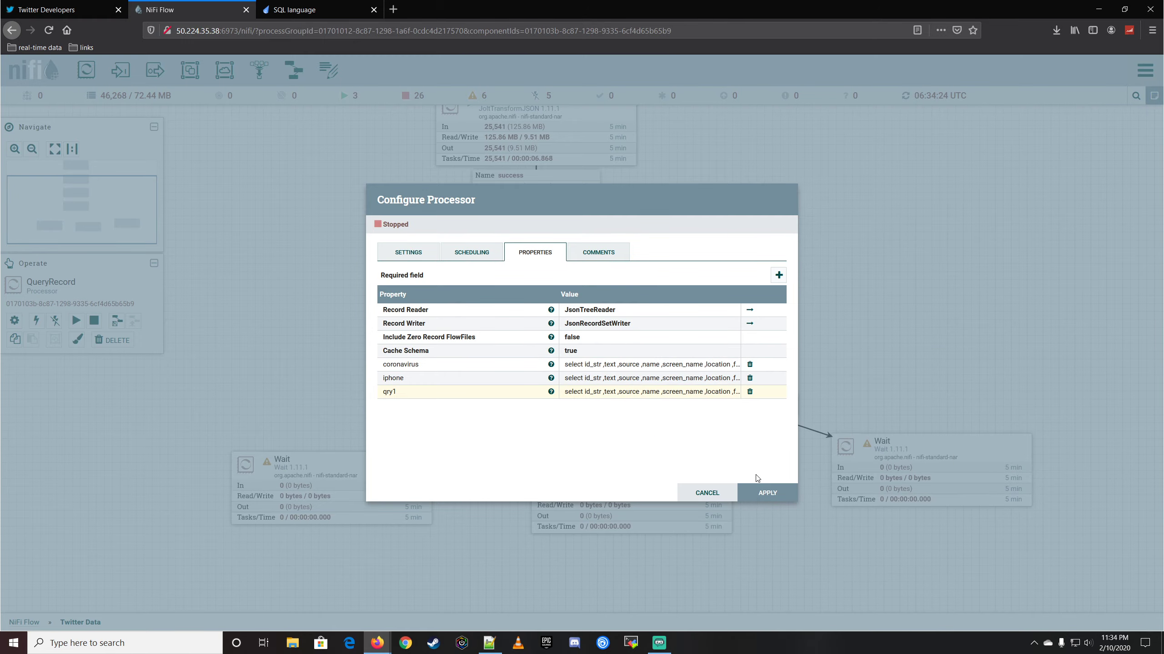
{"action": "left_click", "coordinate": [758, 489]}
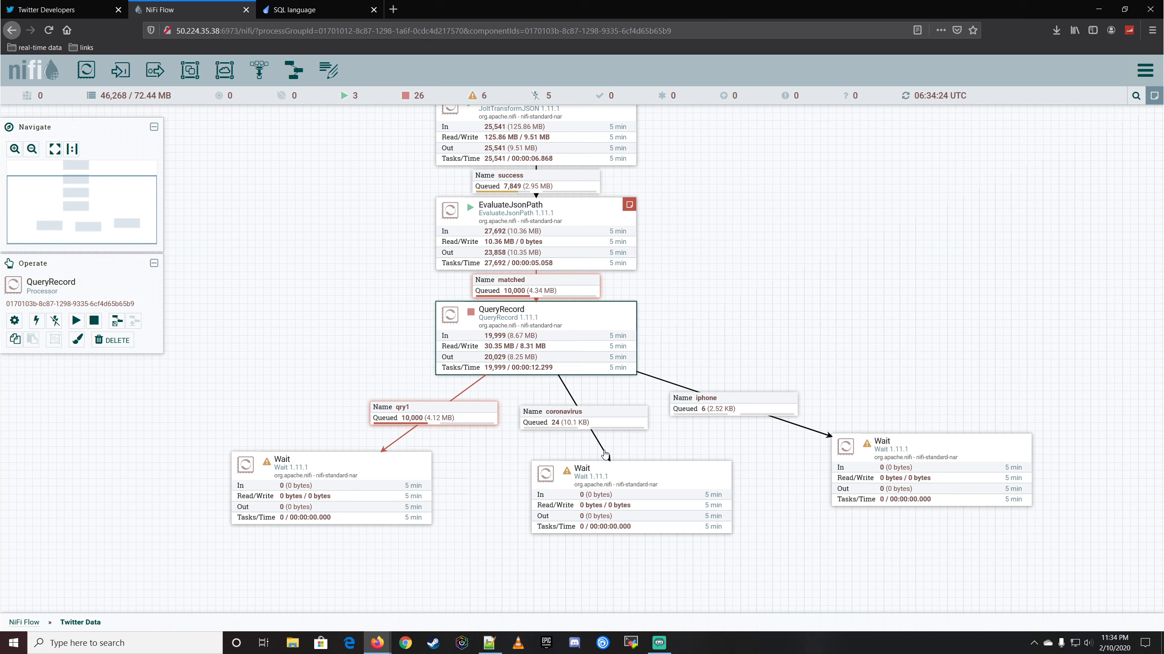
- Empty the coronavirus connection's queue and dismiss the result dialog
{"action": "right_click", "coordinate": [604, 427]}
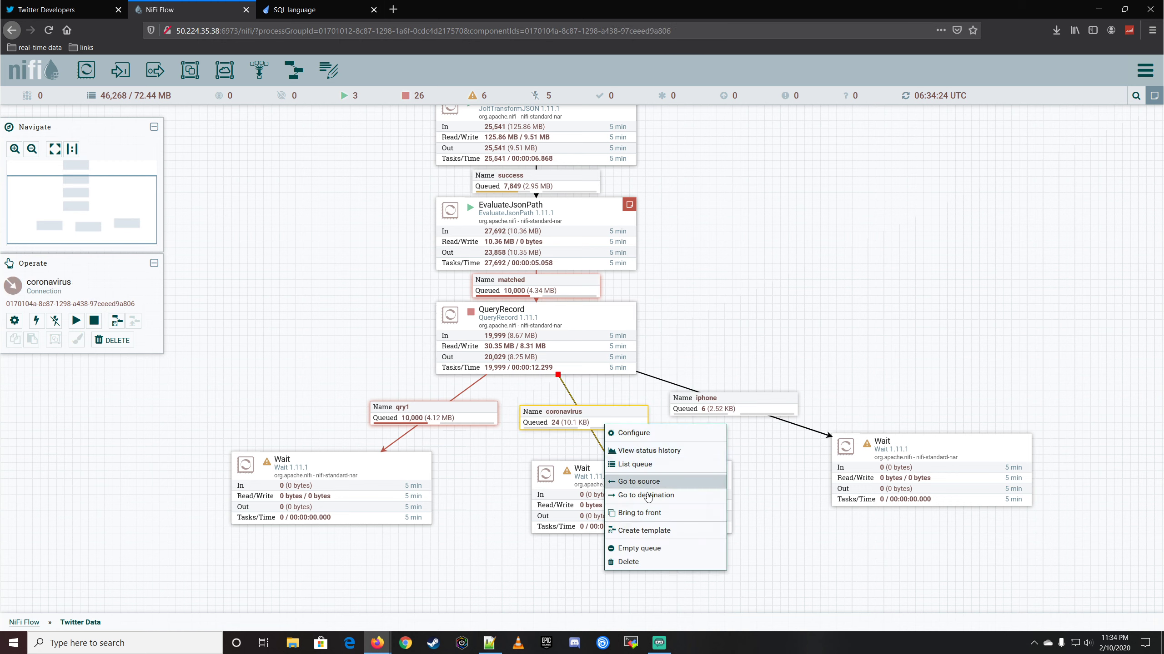
{"action": "left_click", "coordinate": [644, 549]}
{"action": "left_click", "coordinate": [639, 409]}
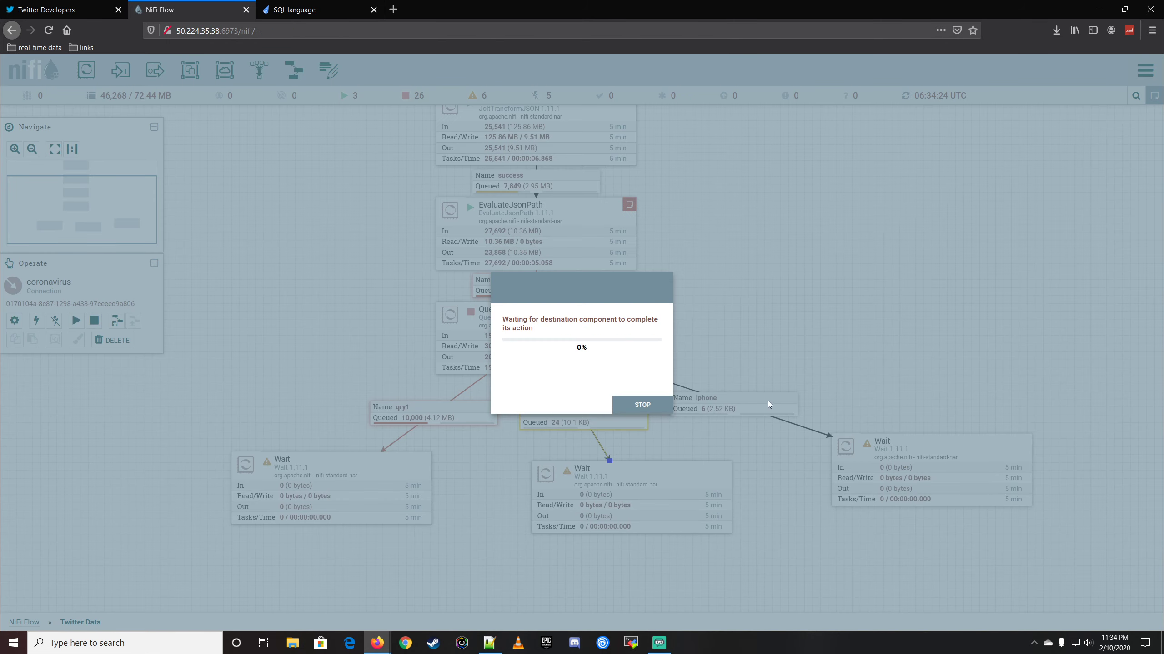
{"action": "left_click", "coordinate": [667, 405]}
- Empty the iphone connection's queue and dismiss the result dialog
{"action": "right_click", "coordinate": [765, 399]}
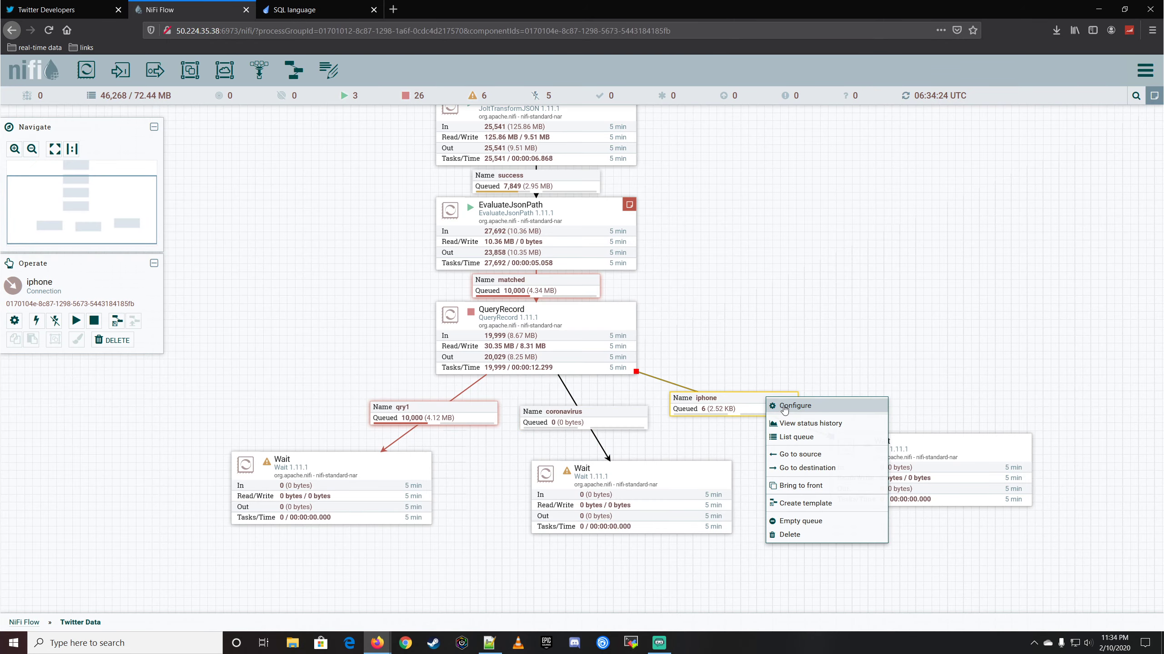
{"action": "left_click", "coordinate": [801, 521]}
{"action": "left_click", "coordinate": [642, 405]}
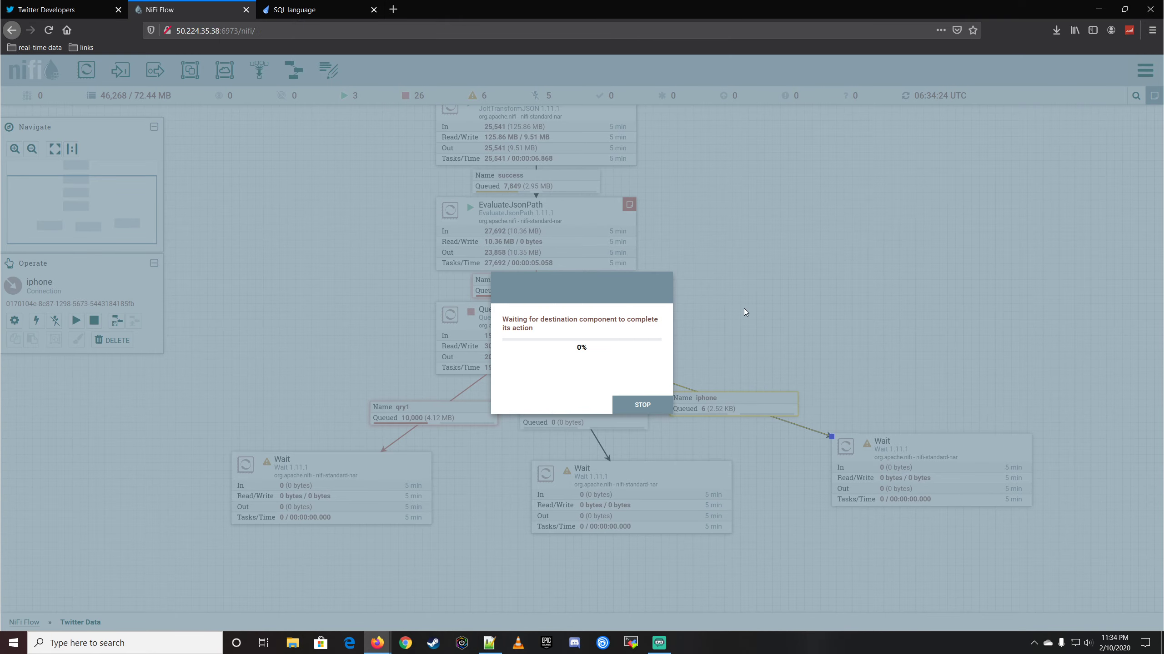
{"action": "left_click", "coordinate": [680, 404]}
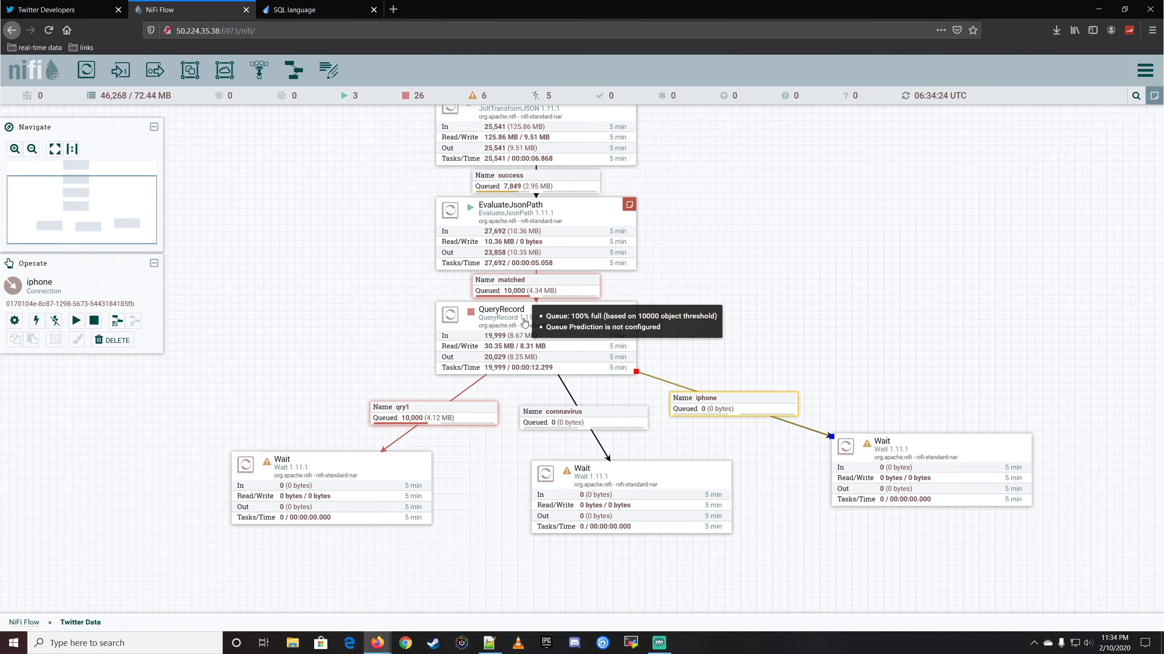
- Empty the qry1 connection's queue and dismiss the result dialog
{"action": "right_click", "coordinate": [460, 413]}
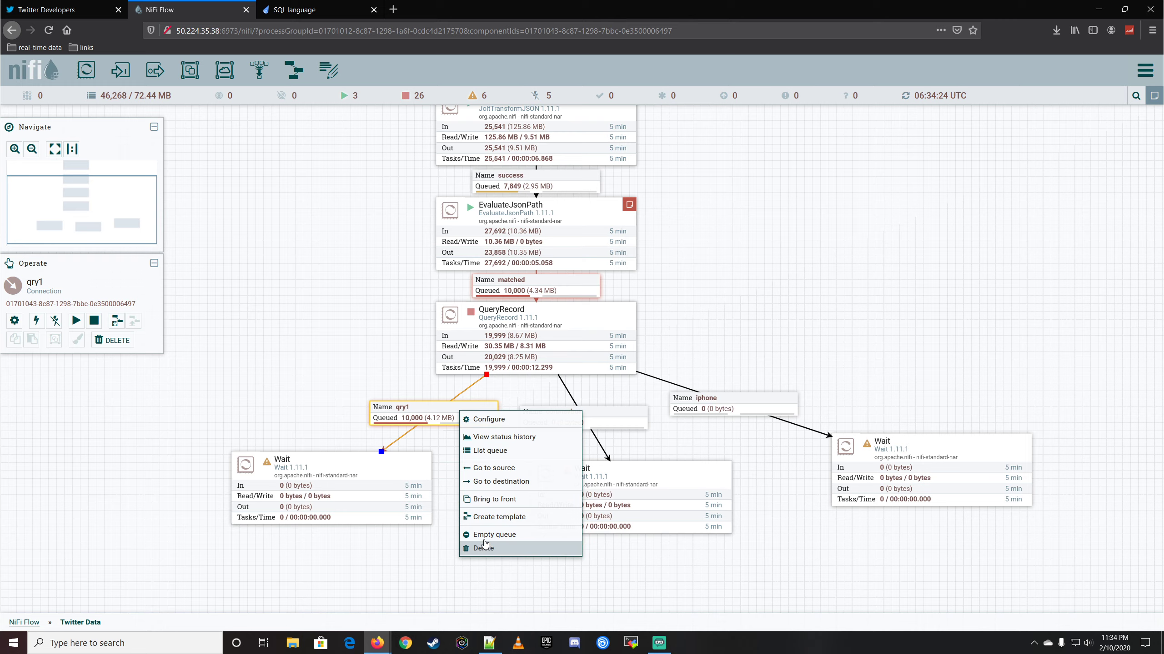
{"action": "left_click", "coordinate": [485, 534]}
{"action": "left_click", "coordinate": [651, 405]}
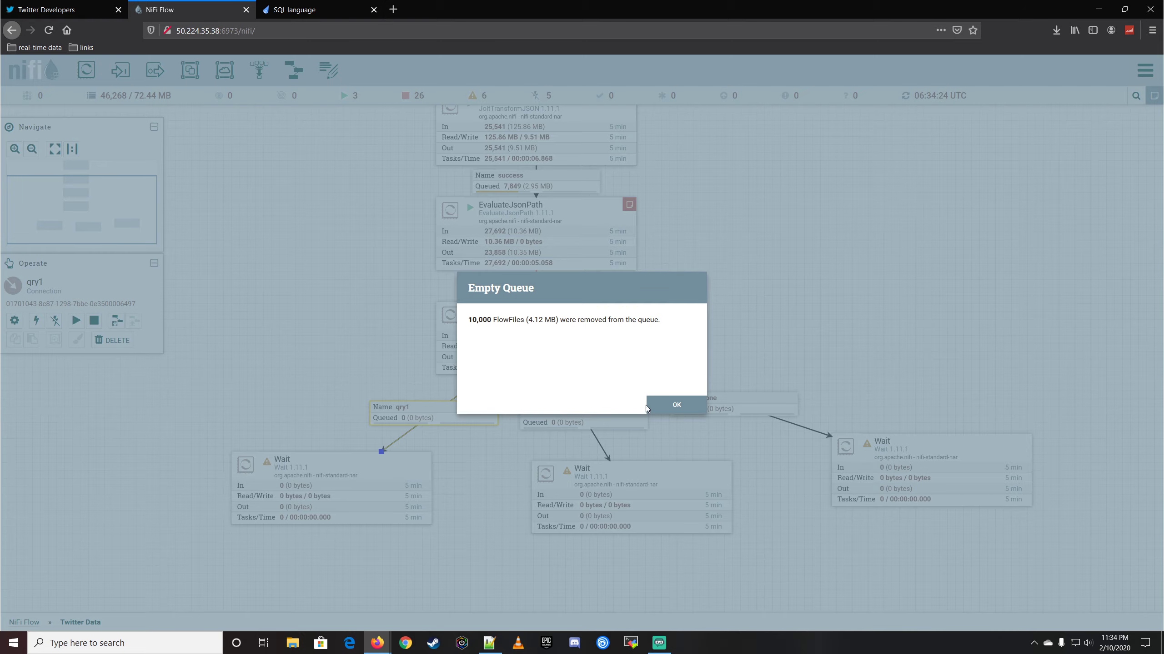
{"action": "left_click", "coordinate": [676, 407]}
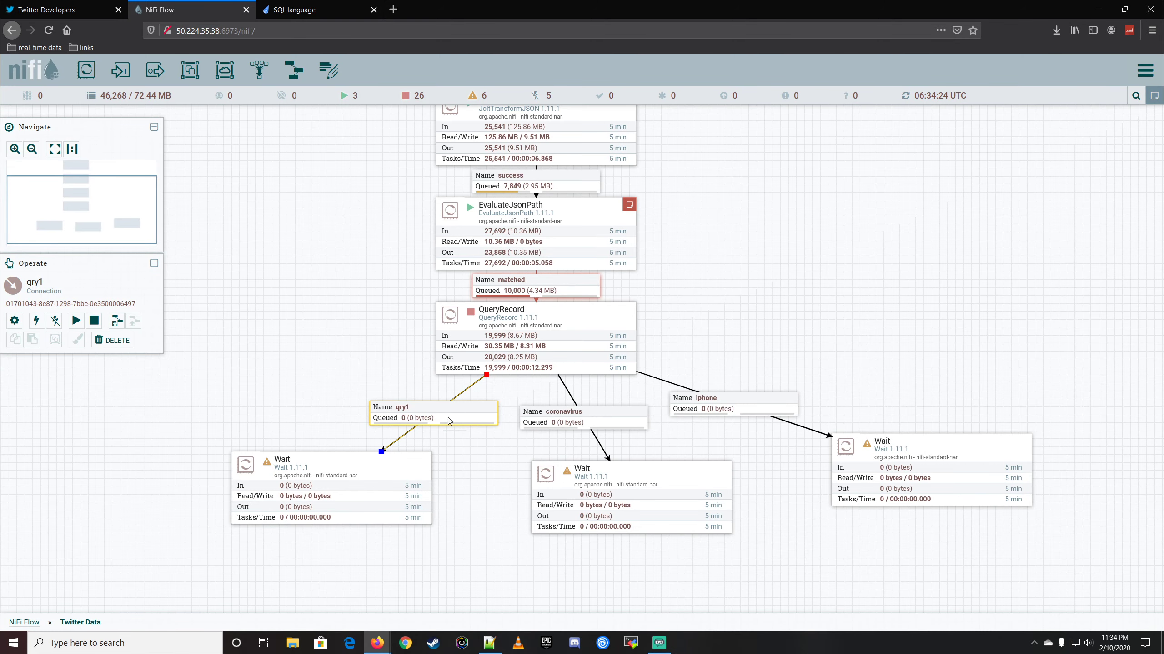
- Start the QueryRecord processor and refresh the canvas repeatedly to monitor the qry1, coronavirus and iphone queues
{"action": "right_click", "coordinate": [536, 341]}
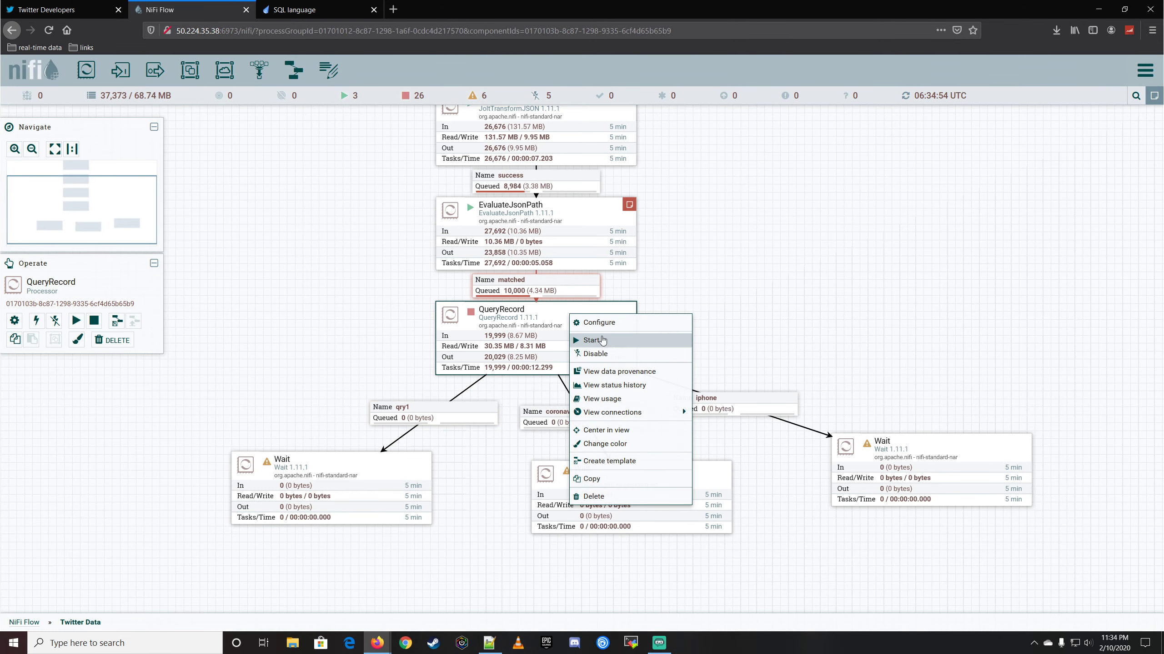
{"action": "left_click", "coordinate": [595, 340]}
{"action": "right_click", "coordinate": [737, 257]}
{"action": "left_click", "coordinate": [764, 263]}
{"action": "right_click", "coordinate": [765, 262]}
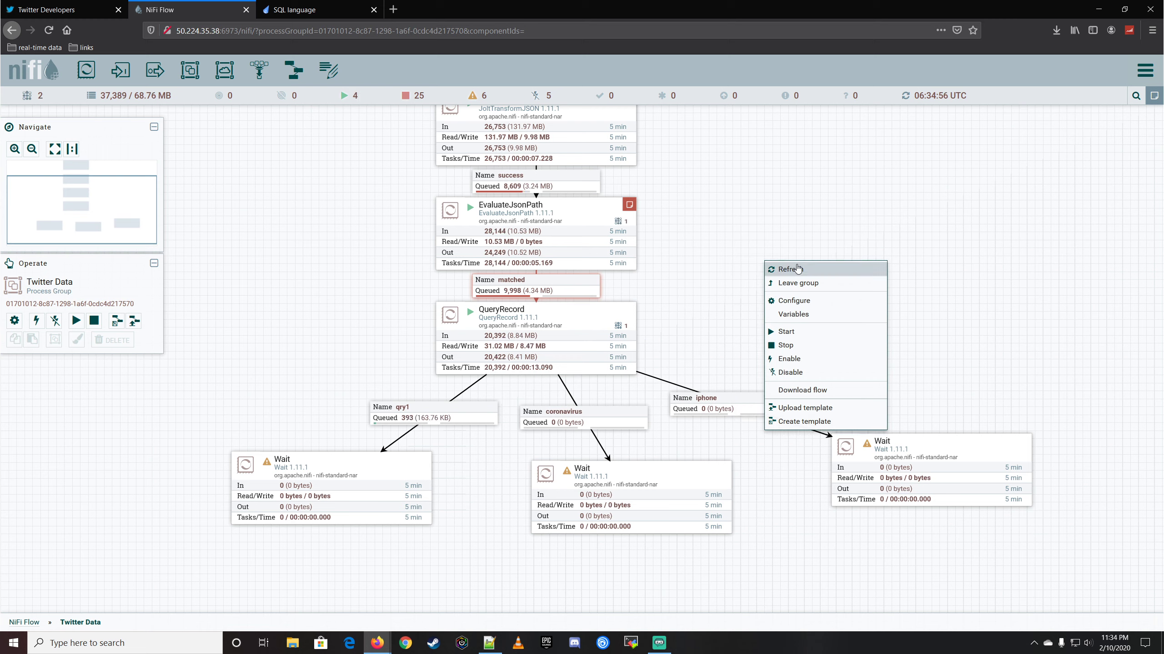
{"action": "left_click", "coordinate": [796, 267]}
{"action": "right_click", "coordinate": [781, 263]}
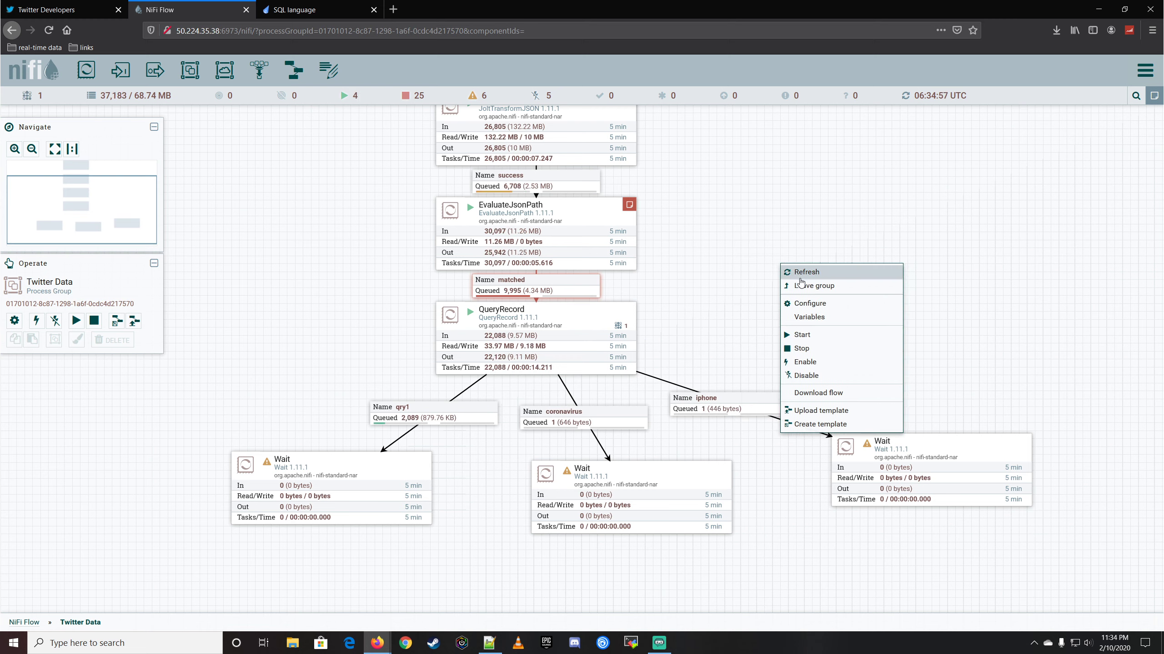
{"action": "left_click", "coordinate": [802, 273]}
{"action": "right_click", "coordinate": [781, 245]}
{"action": "left_click", "coordinate": [811, 254]}
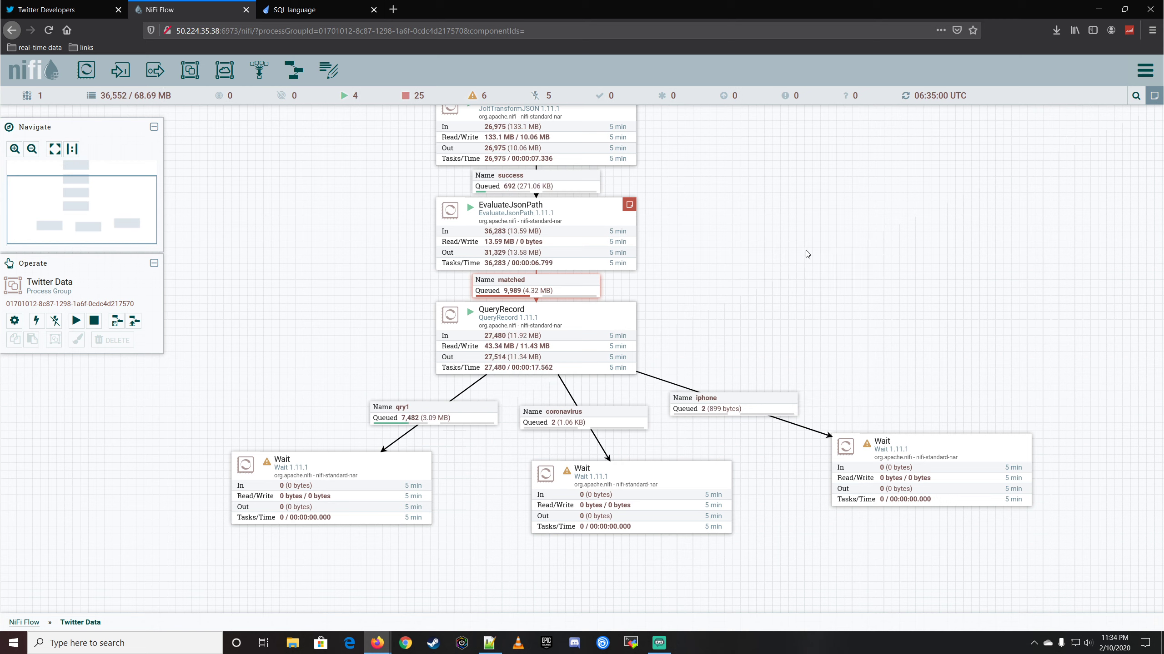
{"action": "right_click", "coordinate": [766, 252]}
{"action": "left_click", "coordinate": [793, 259]}
{"action": "right_click", "coordinate": [741, 254]}
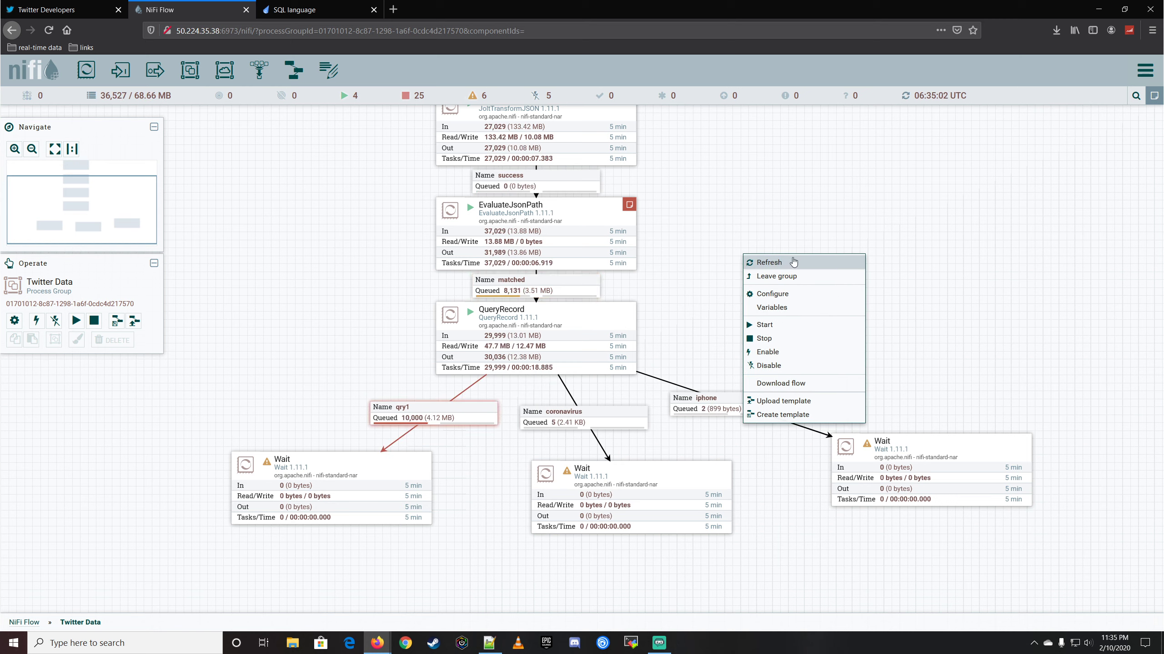
{"action": "left_click", "coordinate": [783, 263]}
{"action": "right_click", "coordinate": [725, 259]}
{"action": "left_click", "coordinate": [764, 265]}
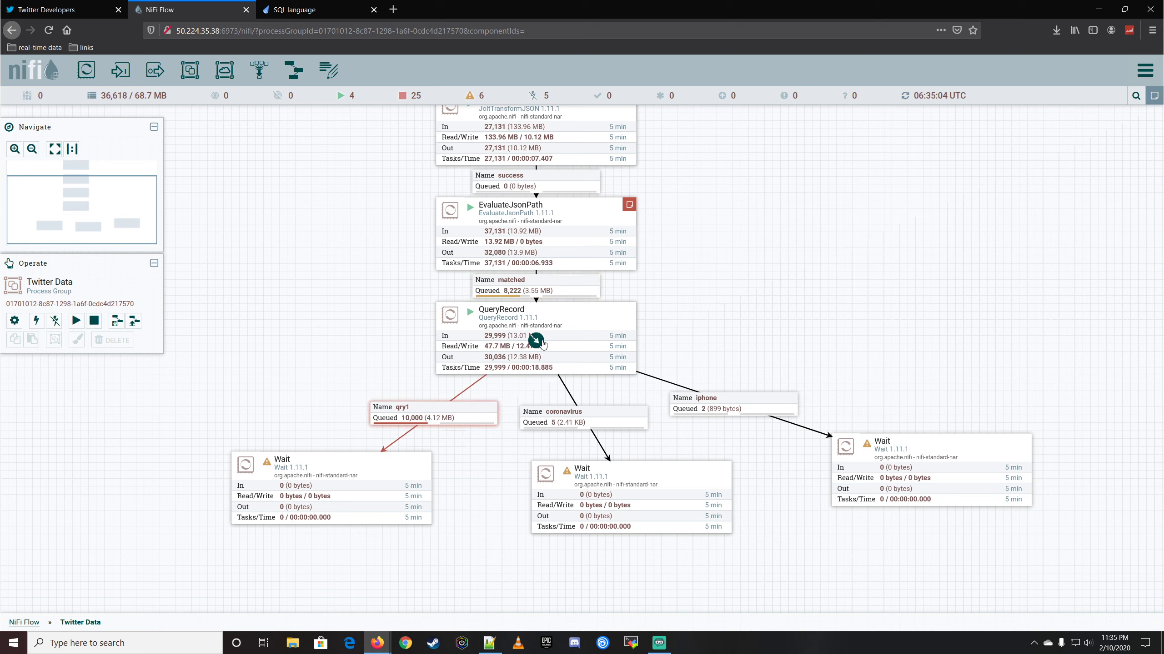
{"action": "right_click", "coordinate": [469, 412]}
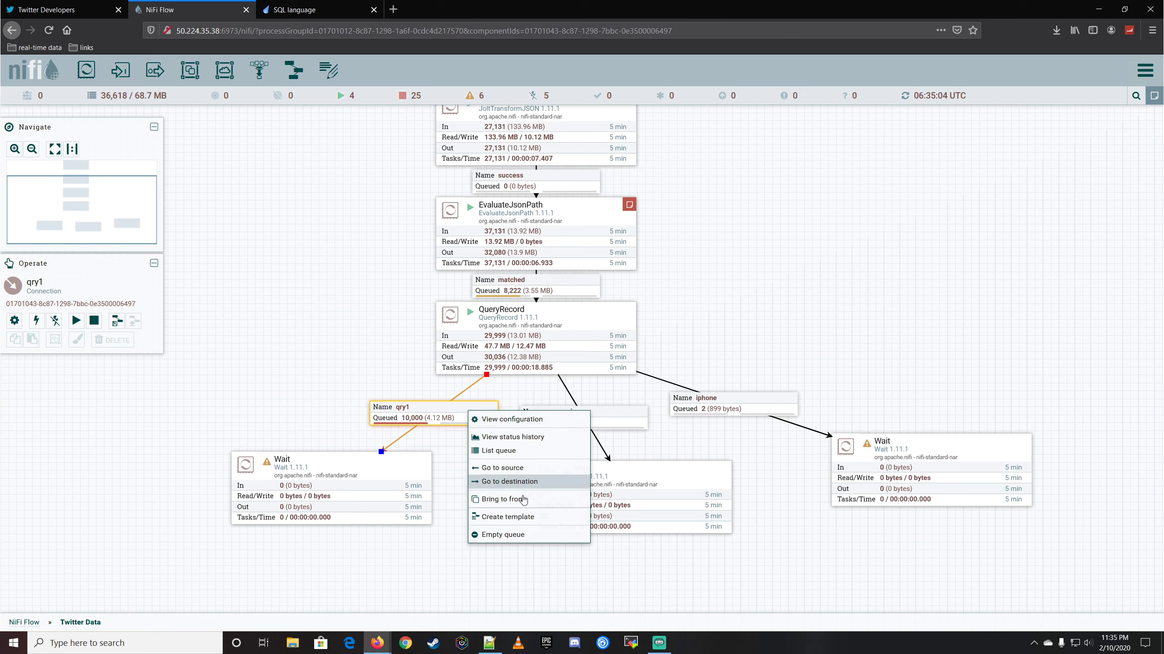
{"action": "left_click", "coordinate": [719, 291]}
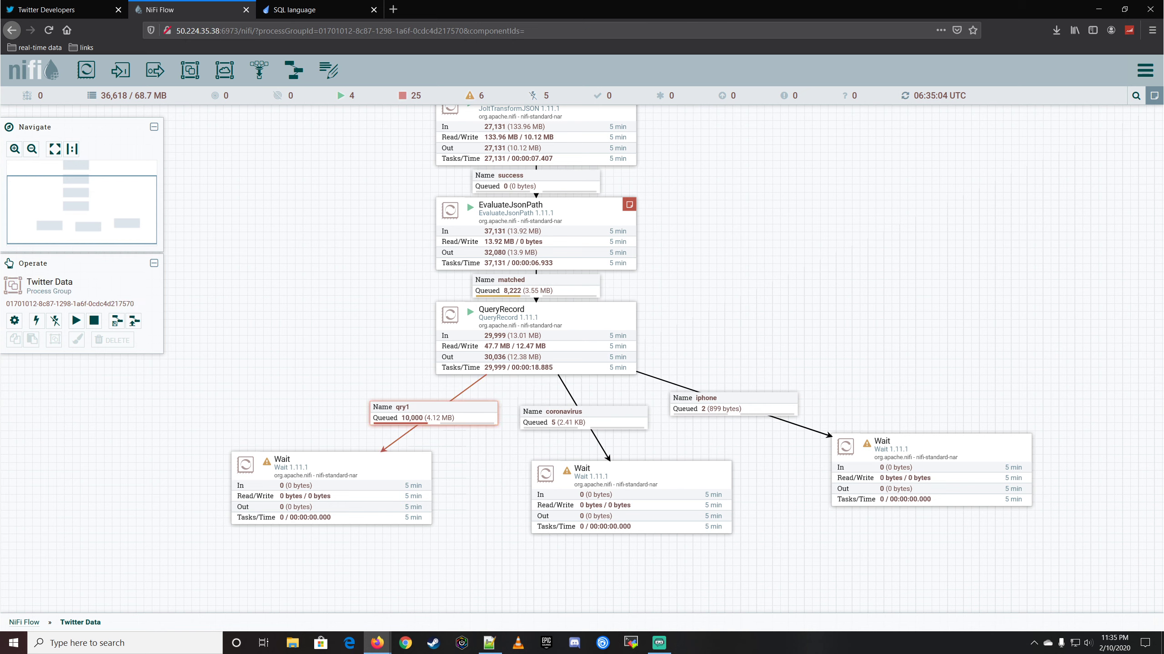
{"action": "key", "text": "alt+Tab"}
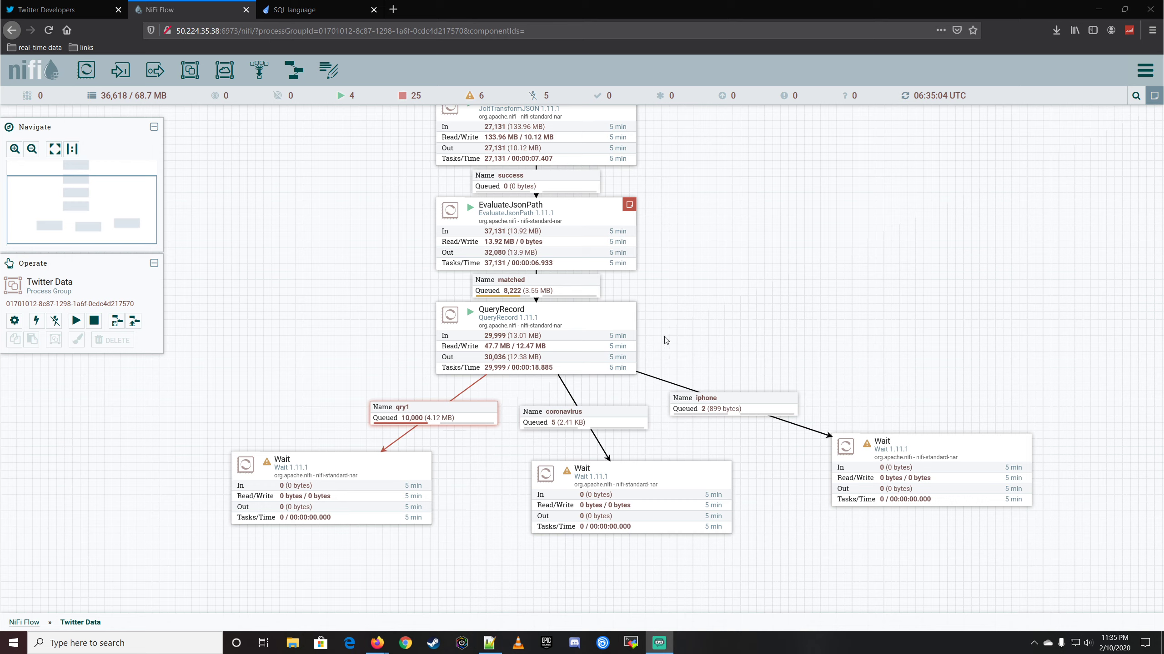
- Stop the QueryRecord processor and refresh the flow canvas
{"action": "right_click", "coordinate": [584, 318]}
{"action": "left_click", "coordinate": [607, 341]}
{"action": "right_click", "coordinate": [677, 278]}
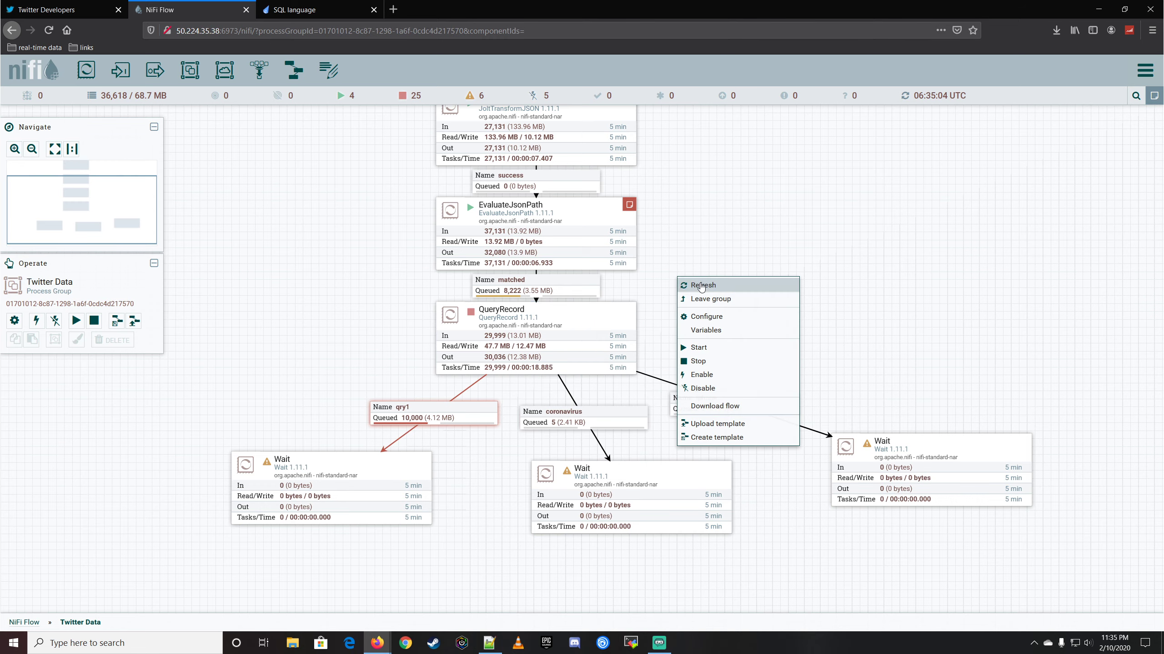
{"action": "left_click", "coordinate": [705, 285]}
- List the coronavirus queue, view its first FlowFile as formatted to check the source value, then close the viewer and FlowFile details
{"action": "left_click", "coordinate": [609, 416]}
{"action": "right_click", "coordinate": [612, 417]}
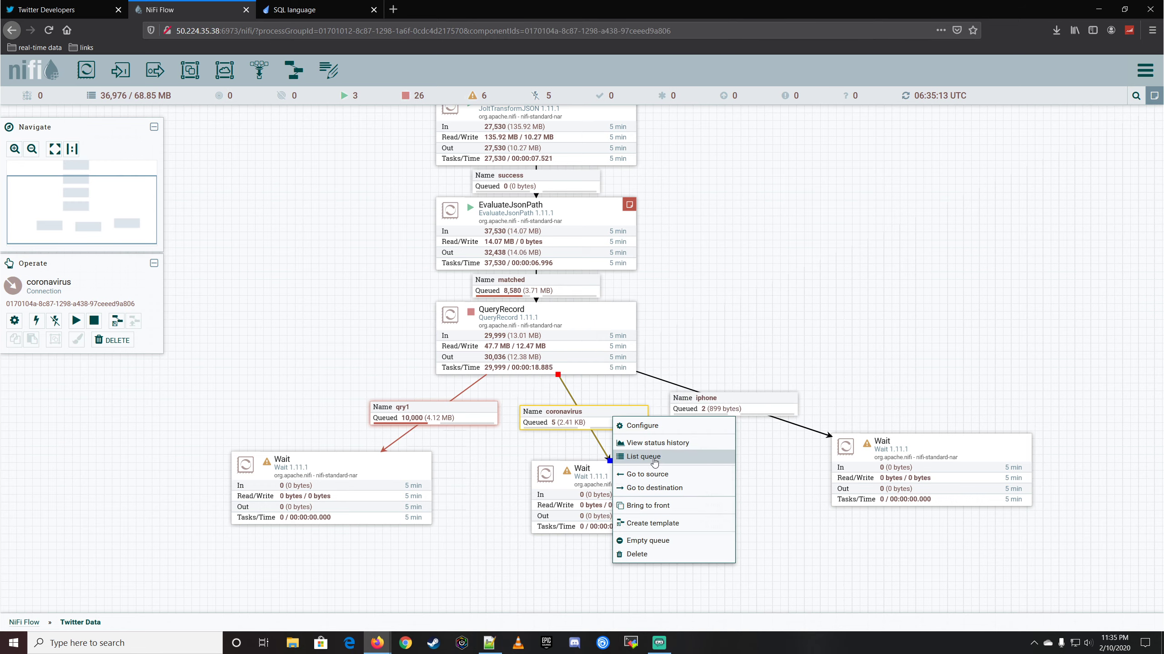
{"action": "left_click", "coordinate": [653, 459]}
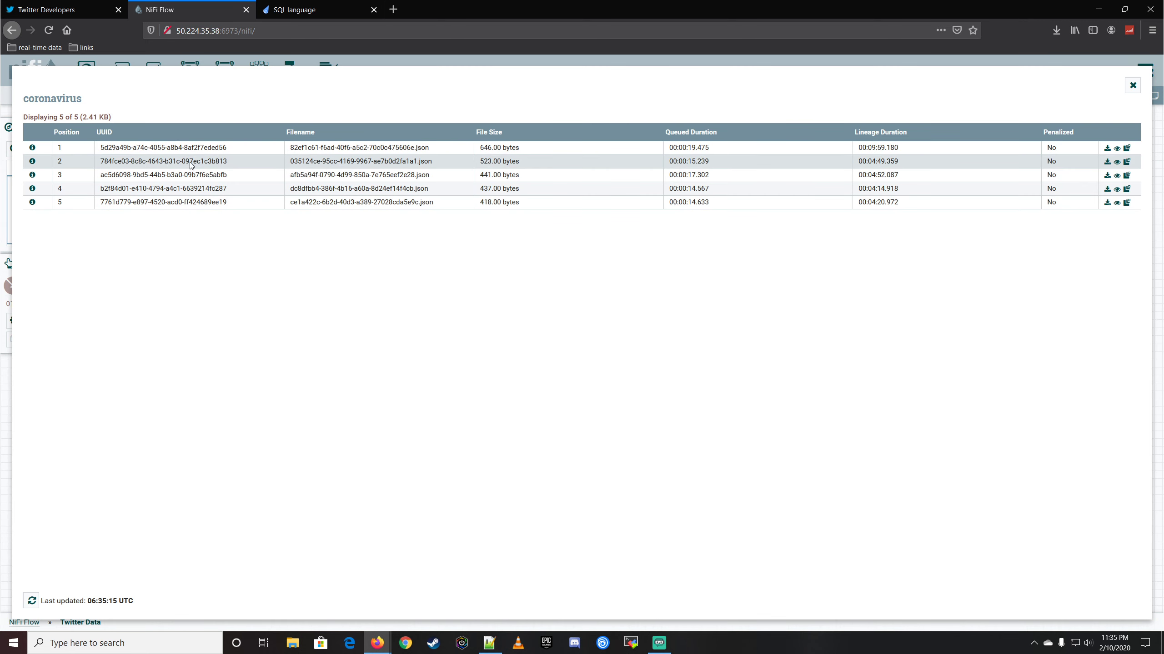
{"action": "left_click", "coordinate": [32, 147]}
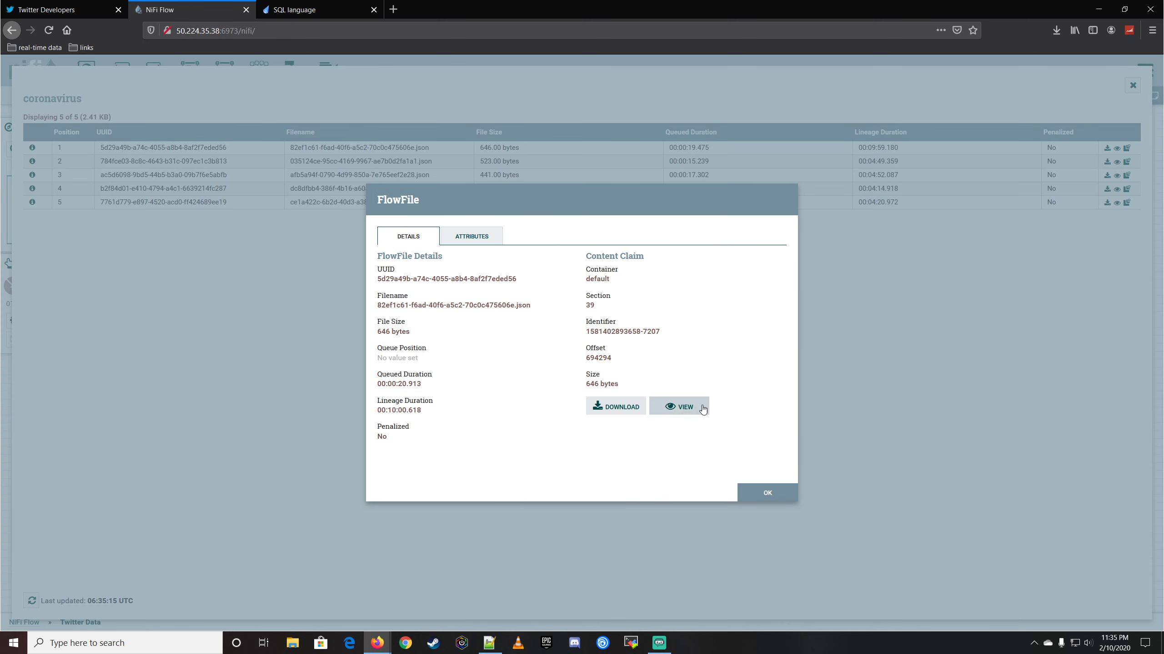
{"action": "left_click", "coordinate": [679, 406]}
{"action": "left_click", "coordinate": [137, 105]}
{"action": "left_click", "coordinate": [141, 147]}
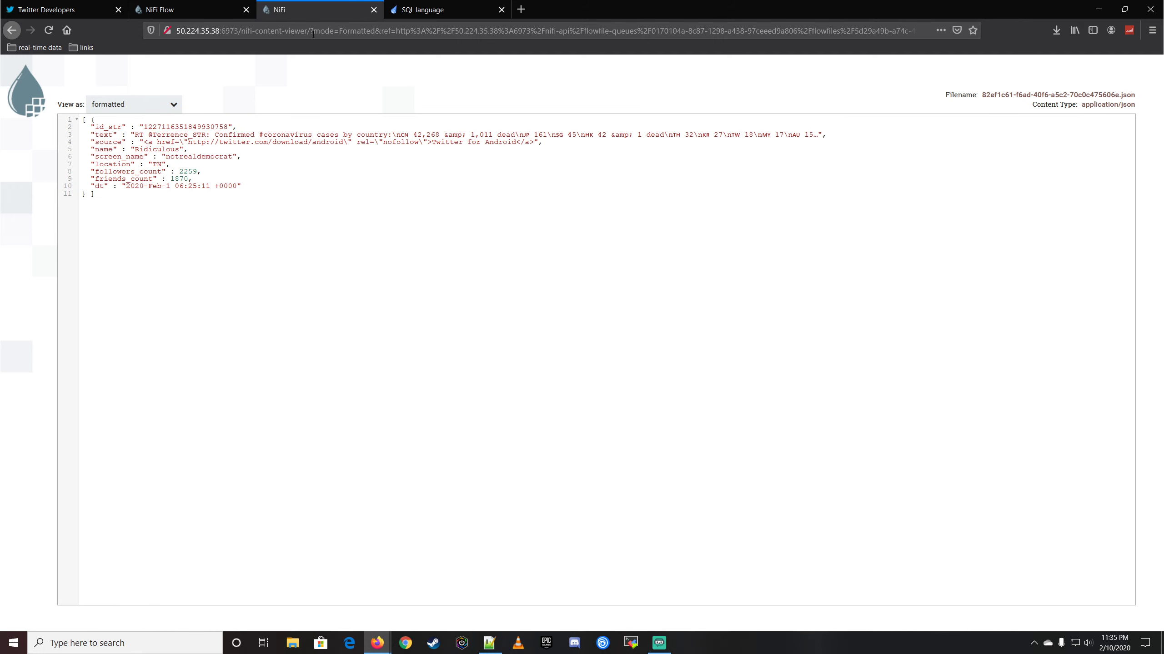
{"action": "left_click", "coordinate": [373, 9]}
{"action": "left_click", "coordinate": [767, 492]}
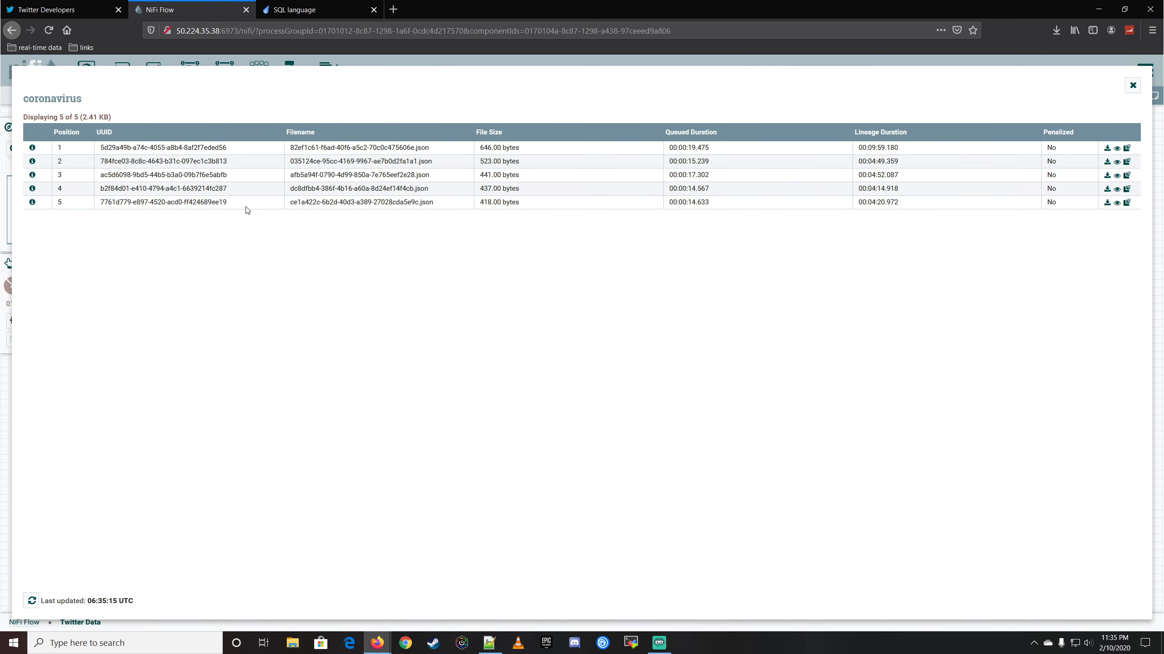
- View the coronavirus queue's second FlowFile as formatted to check its source value, then close the viewer and the NiFi Flow page
{"action": "left_click", "coordinate": [32, 161]}
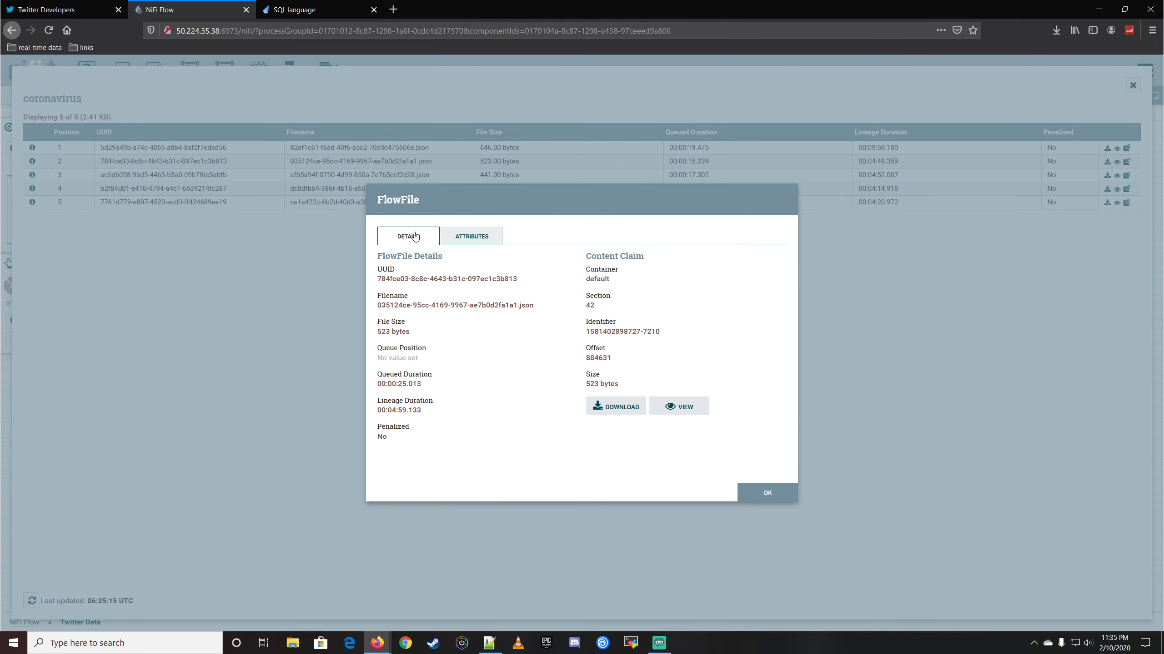
{"action": "left_click", "coordinate": [678, 406]}
{"action": "left_click", "coordinate": [148, 104]}
{"action": "left_click", "coordinate": [143, 140]}
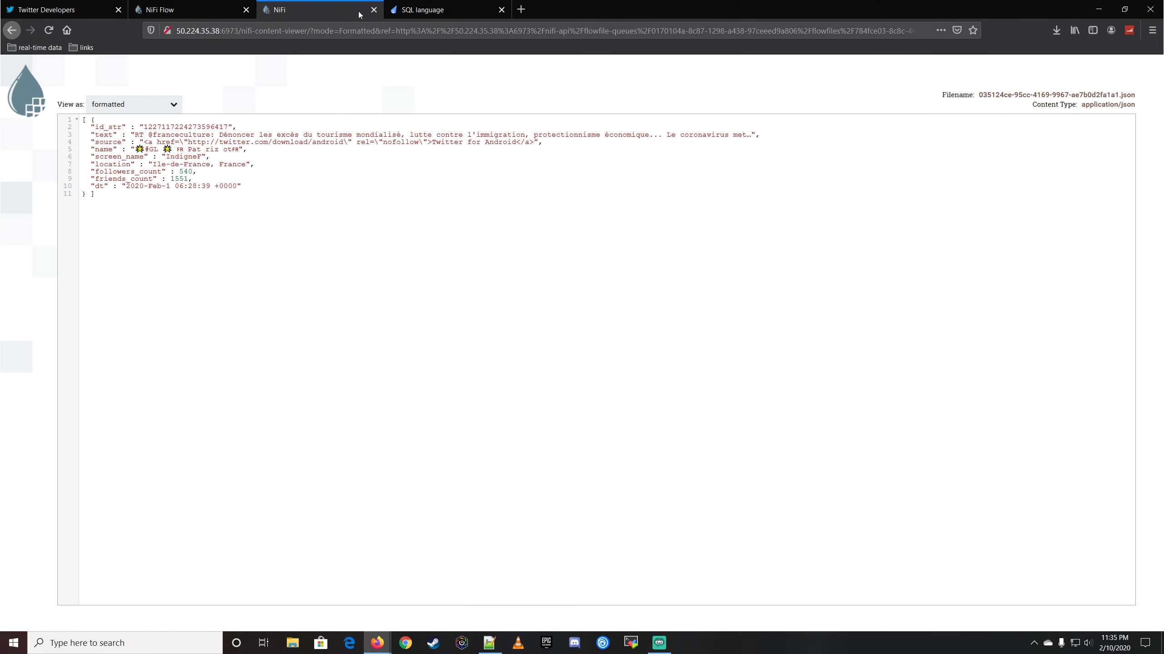
{"action": "left_click", "coordinate": [374, 9]}
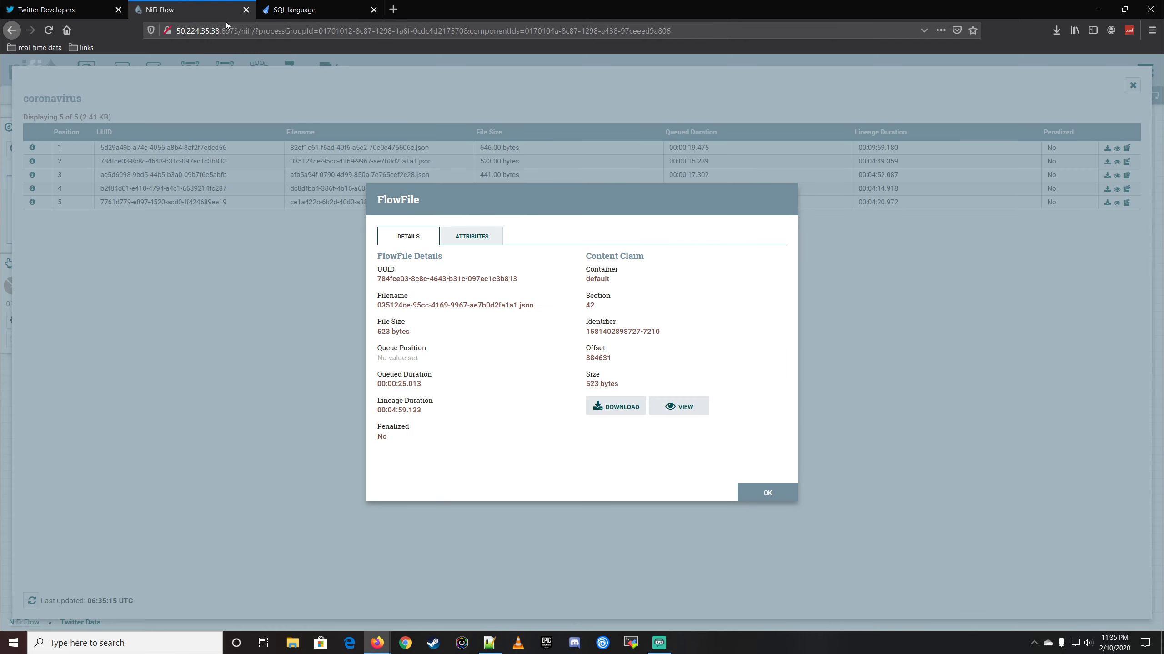
{"action": "left_click", "coordinate": [247, 10]}
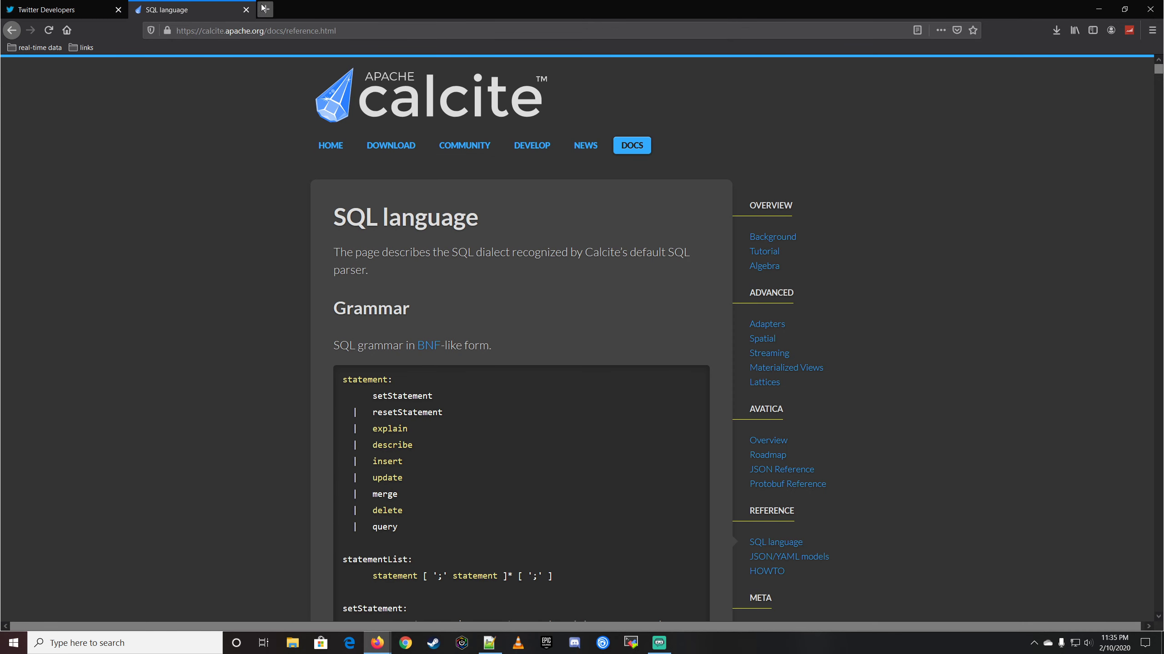